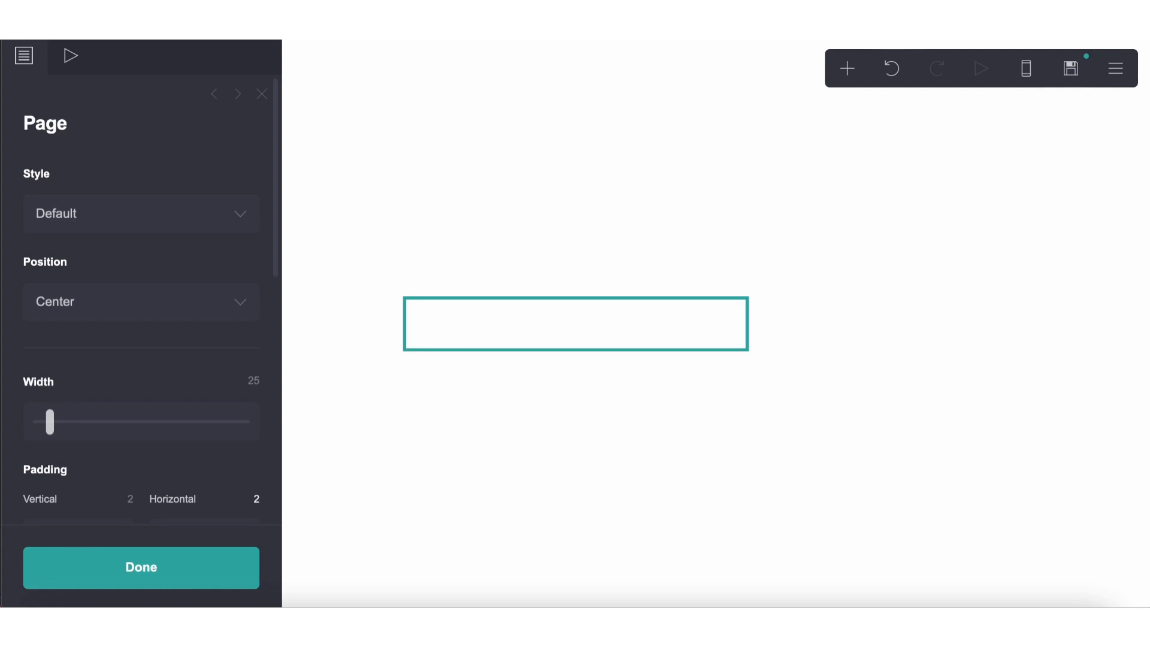
Add a container to the page and set its vertical and horizontal padding to 0.25
{"action": "left_click", "coordinate": [654, 438]}
{"action": "left_click", "coordinate": [847, 68]}
{"action": "left_click", "coordinate": [666, 429]}
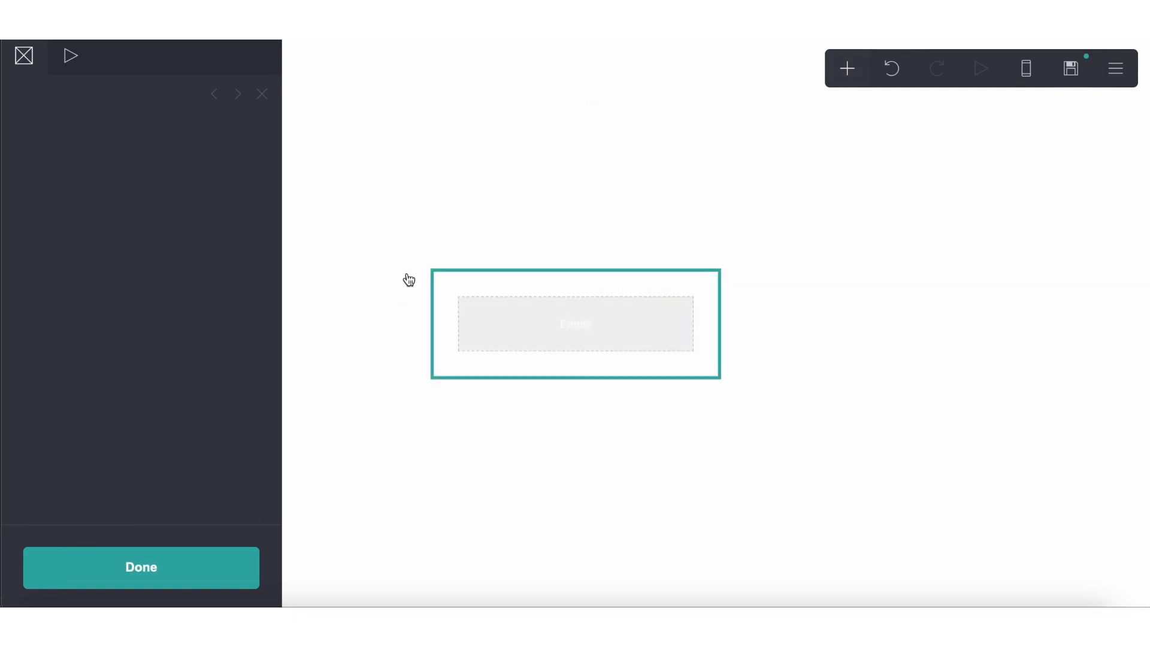
{"action": "left_click", "coordinate": [78, 70]}
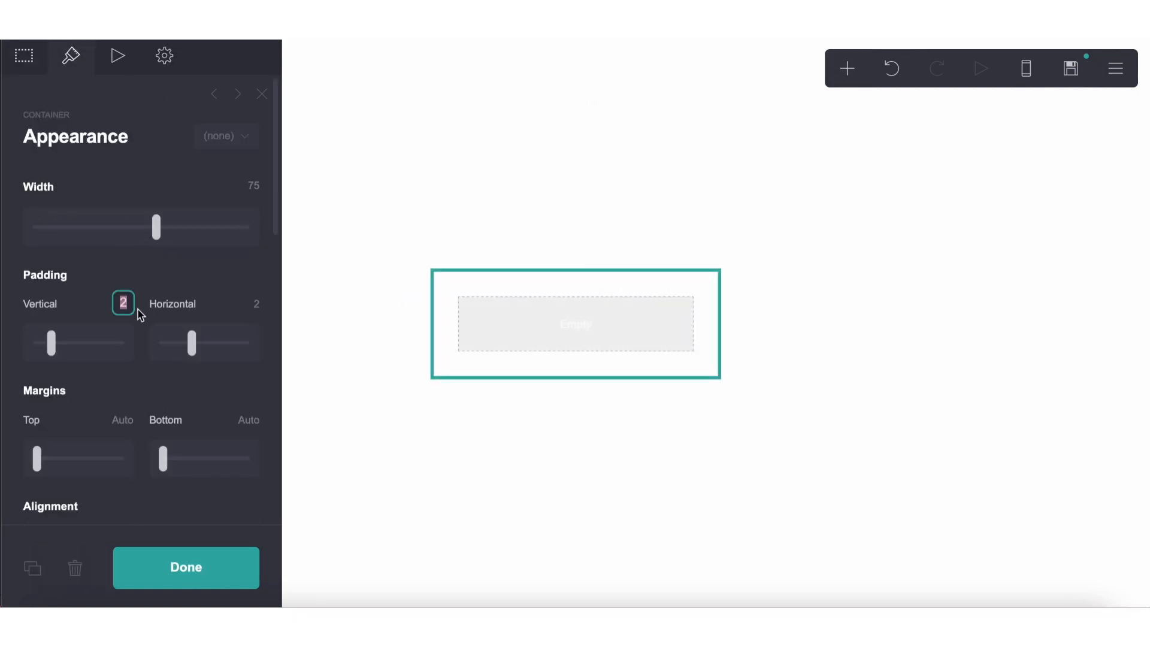
{"action": "type", "text": "0.25"}
{"action": "key", "text": "Return"}
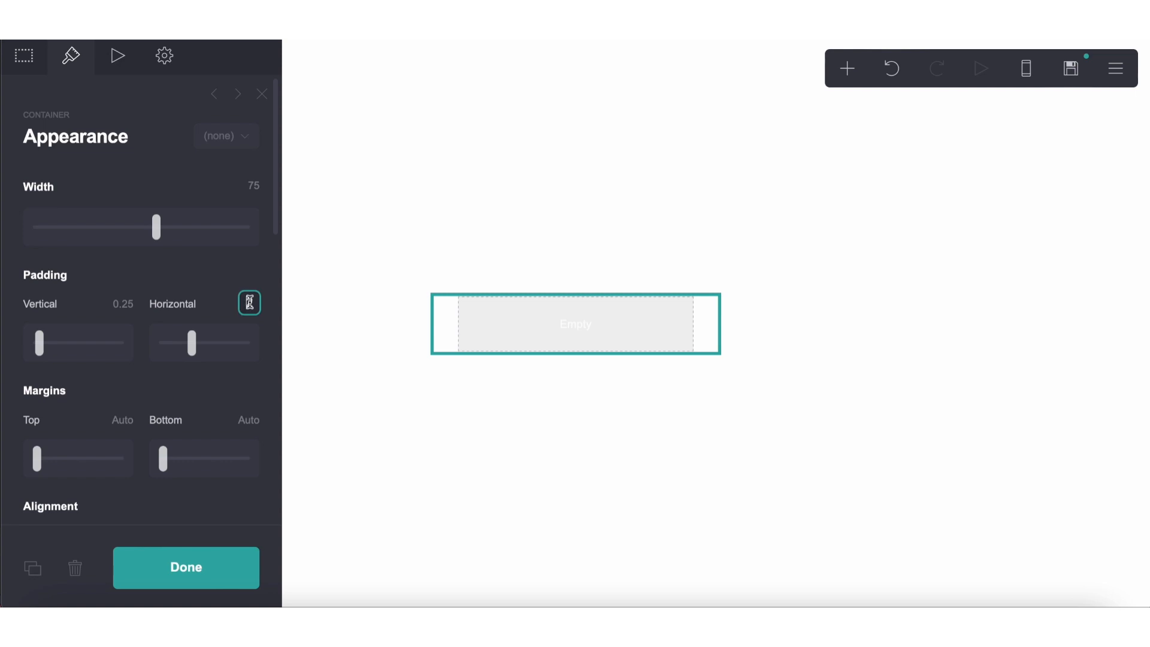
{"action": "key", "text": "Return"}
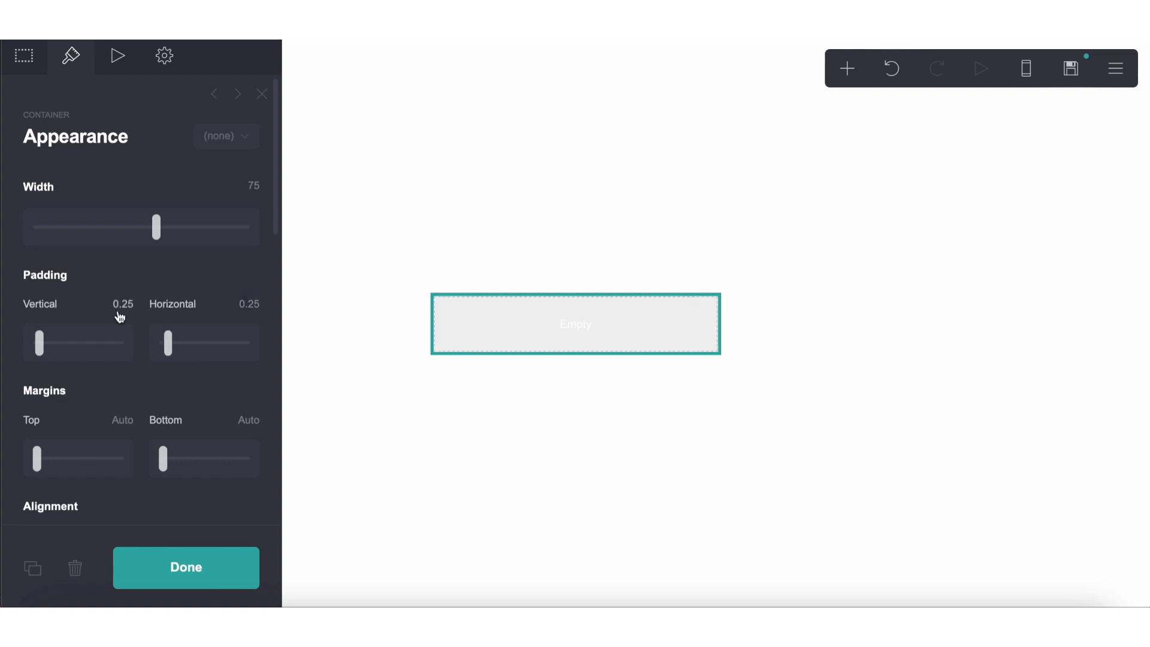
Give the container a solid colour background in pink #FFABCE
{"action": "scroll", "coordinate": [120, 314], "scroll_direction": "down", "scroll_amount": 5}
{"action": "left_click", "coordinate": [115, 313]}
{"action": "left_click", "coordinate": [104, 337]}
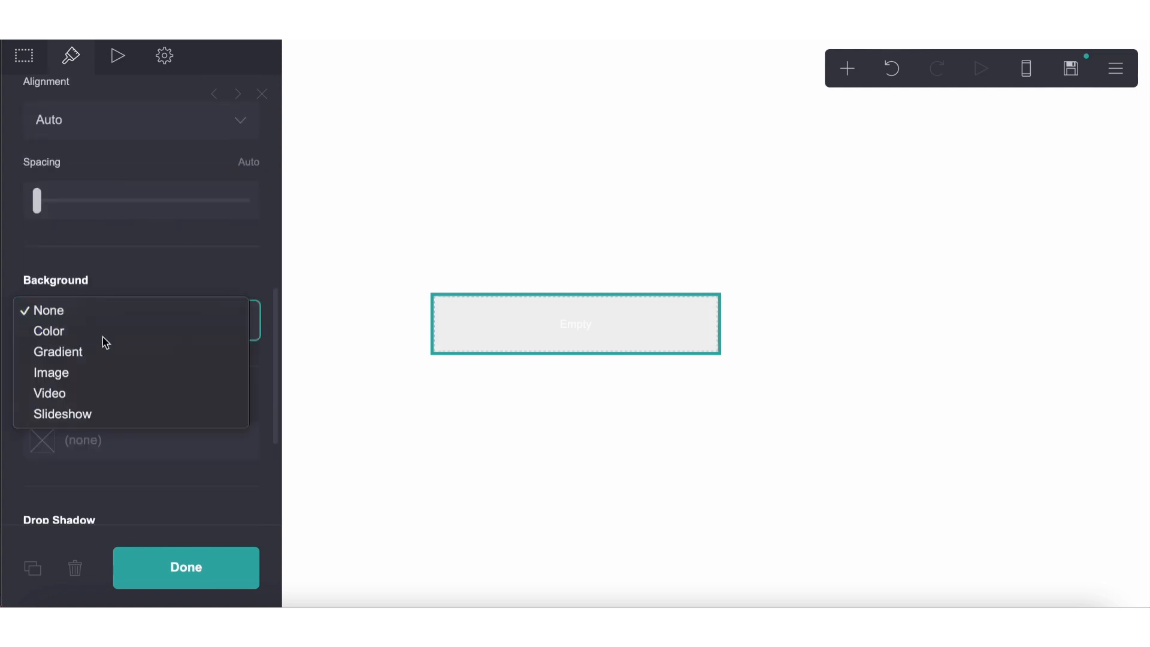
{"action": "scroll", "coordinate": [103, 339], "scroll_direction": "down", "scroll_amount": 3}
{"action": "left_click", "coordinate": [107, 217]}
{"action": "left_click_drag", "start_coordinate": [45, 318], "coordinate": [44, 428]}
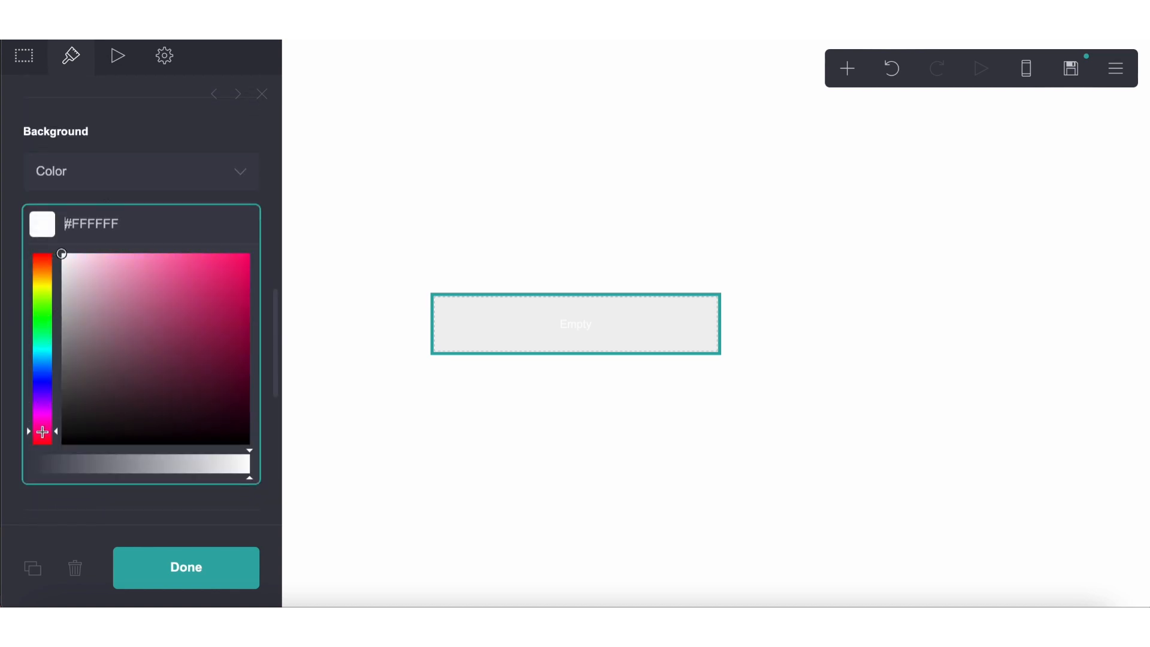
{"action": "left_click_drag", "start_coordinate": [124, 286], "coordinate": [123, 177]}
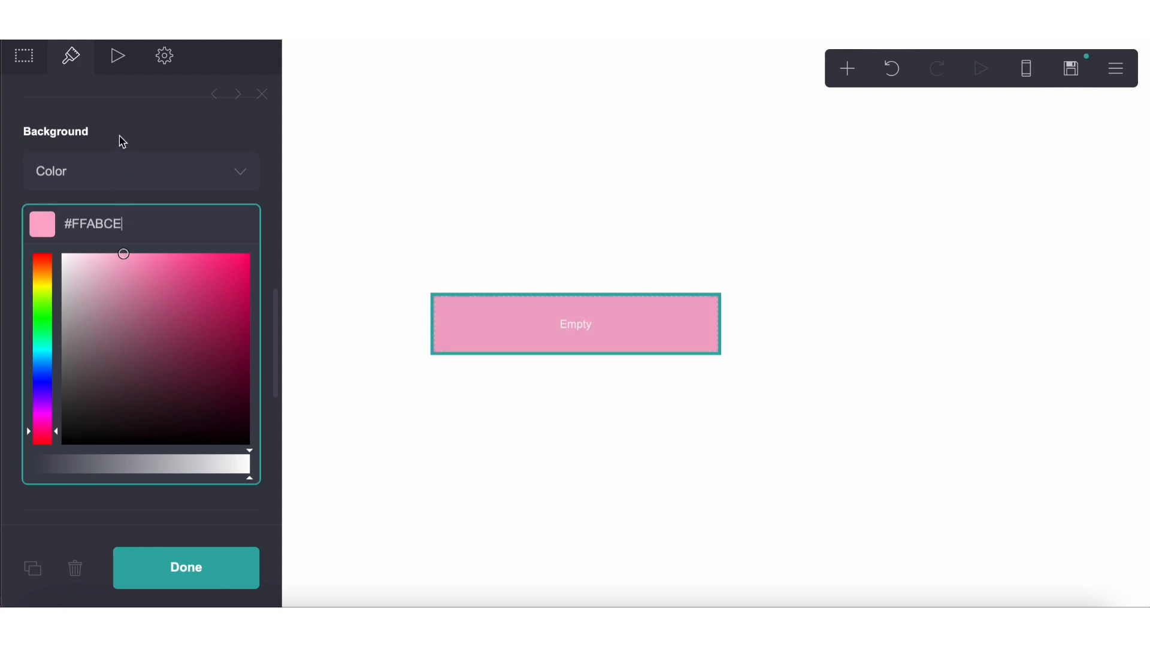
{"action": "left_click", "coordinate": [123, 144]}
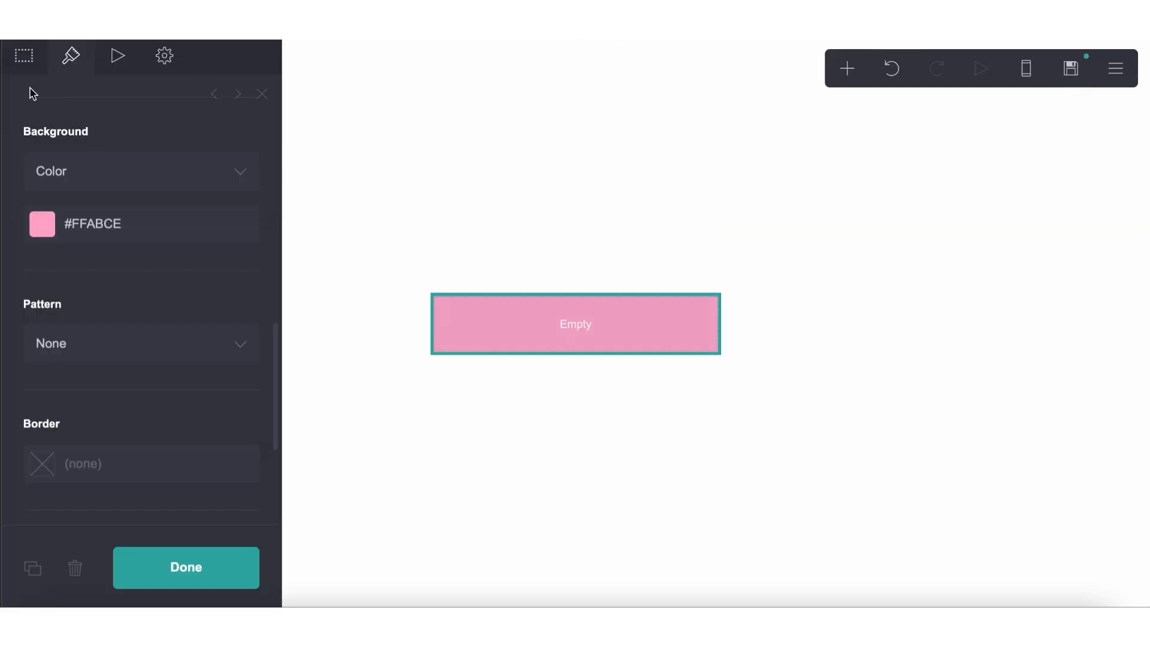
Change the container type to Columns and set its gutters to 0.25
{"action": "left_click", "coordinate": [24, 55]}
{"action": "left_click", "coordinate": [88, 218]}
{"action": "left_click", "coordinate": [84, 224]}
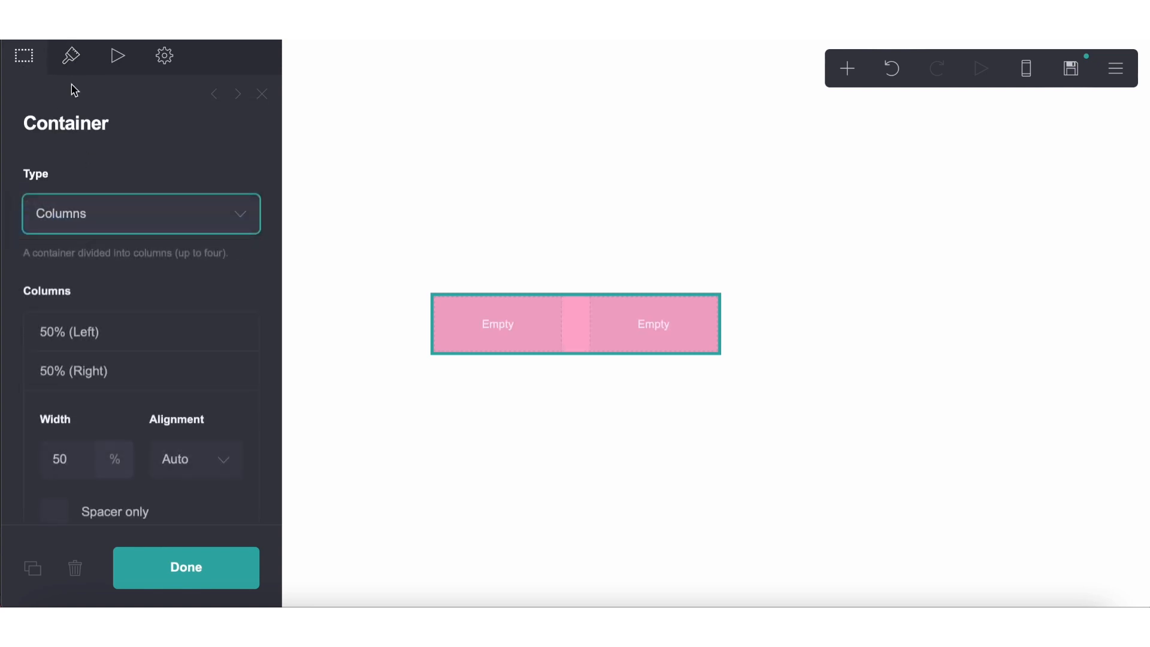
{"action": "left_click", "coordinate": [71, 56]}
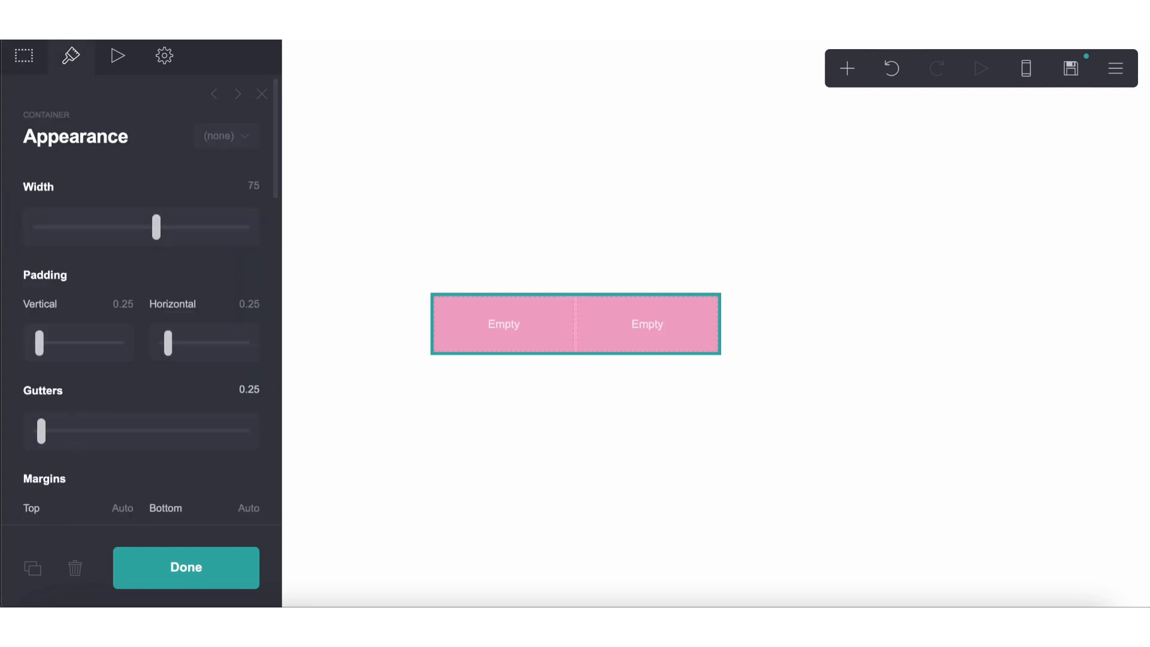
Switch the container's mobile settings to Manual and set the mobile layout to Default
{"action": "scroll", "coordinate": [116, 446], "scroll_direction": "down", "scroll_amount": 10}
{"action": "left_click", "coordinate": [239, 435]}
{"action": "scroll", "coordinate": [154, 376], "scroll_direction": "down", "scroll_amount": 4}
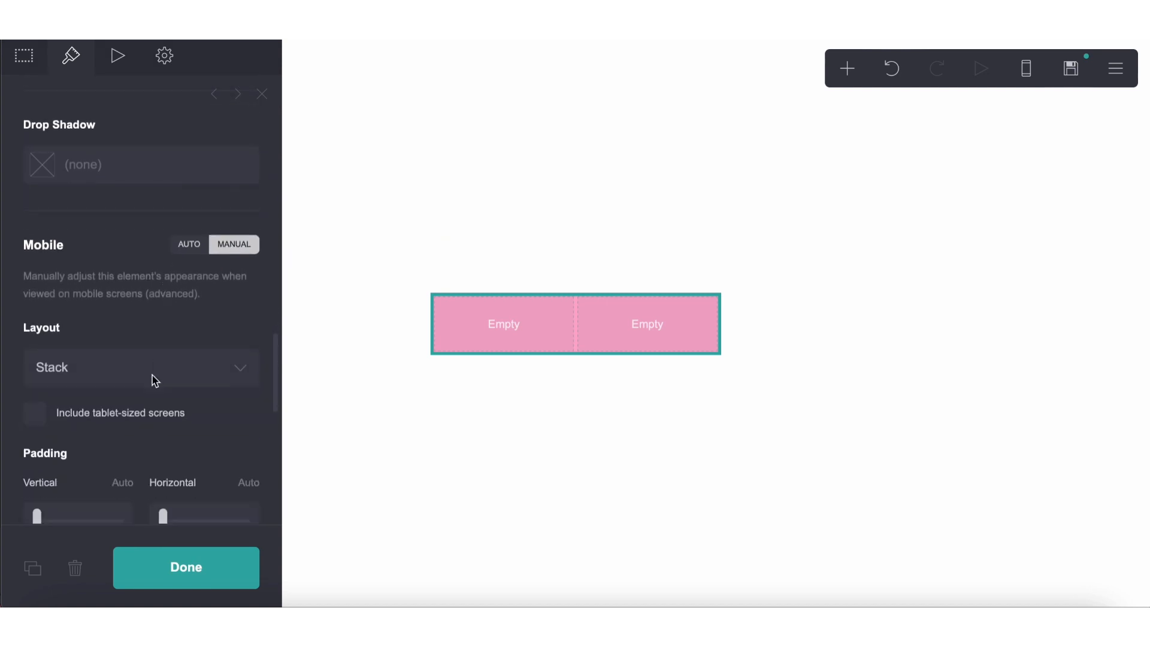
{"action": "left_click", "coordinate": [146, 303]}
{"action": "left_click", "coordinate": [145, 263]}
{"action": "left_click", "coordinate": [144, 300]}
{"action": "left_click", "coordinate": [143, 279]}
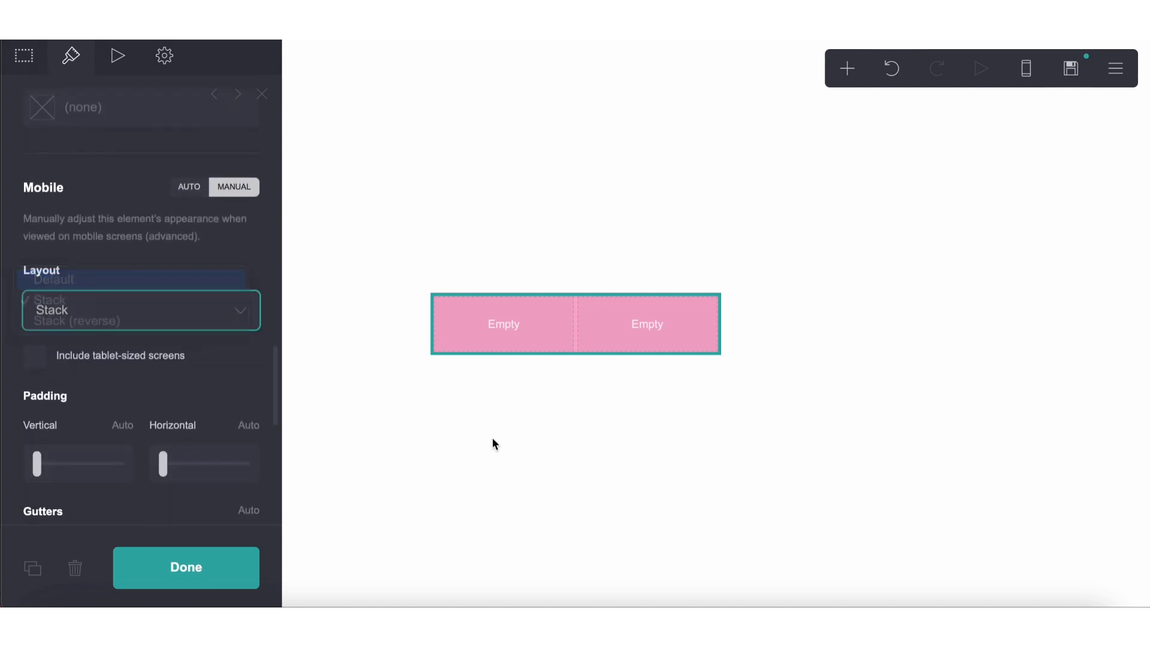
Add a text element and move it into the container's left column
{"action": "left_click", "coordinate": [500, 446]}
{"action": "left_click", "coordinate": [847, 69]}
{"action": "left_click", "coordinate": [662, 124]}
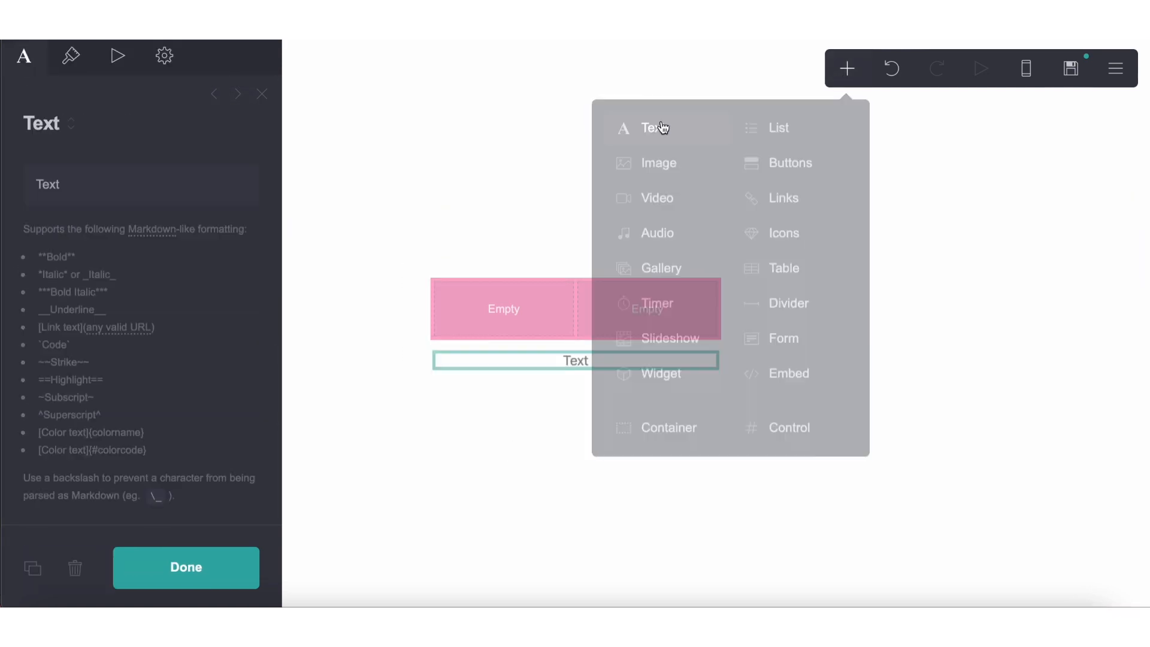
{"action": "left_click_drag", "start_coordinate": [555, 354], "coordinate": [503, 295]}
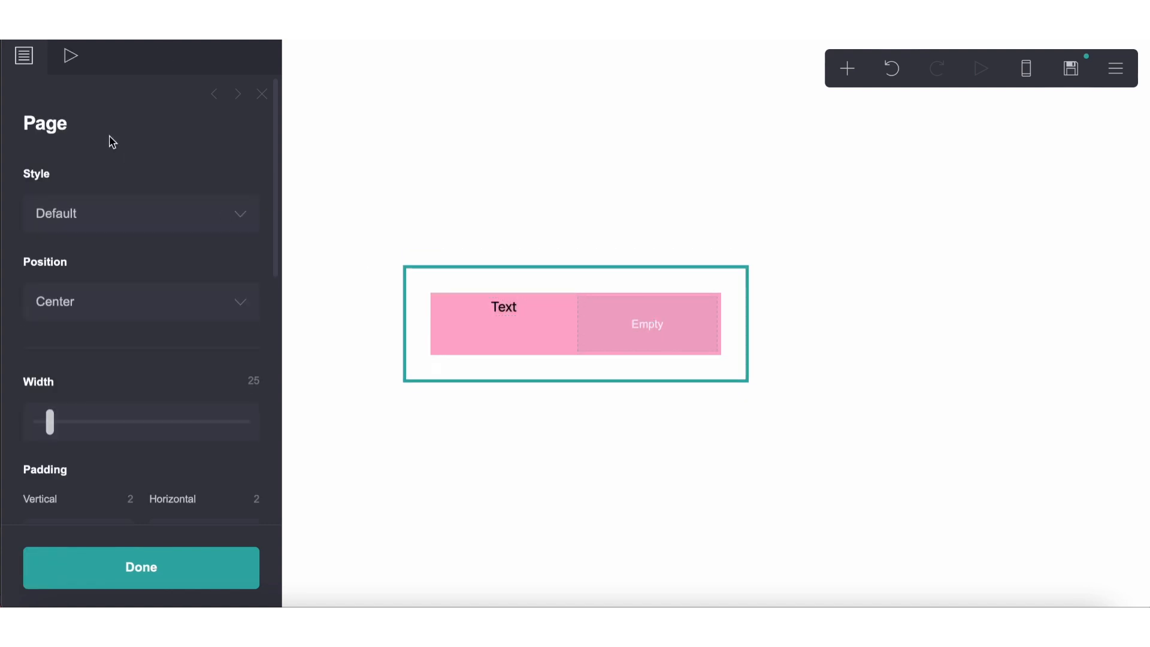
Set the colour of the left column's text to white #FFFFFF
{"action": "left_click", "coordinate": [513, 318]}
{"action": "scroll", "coordinate": [172, 341], "scroll_direction": "down", "scroll_amount": 1}
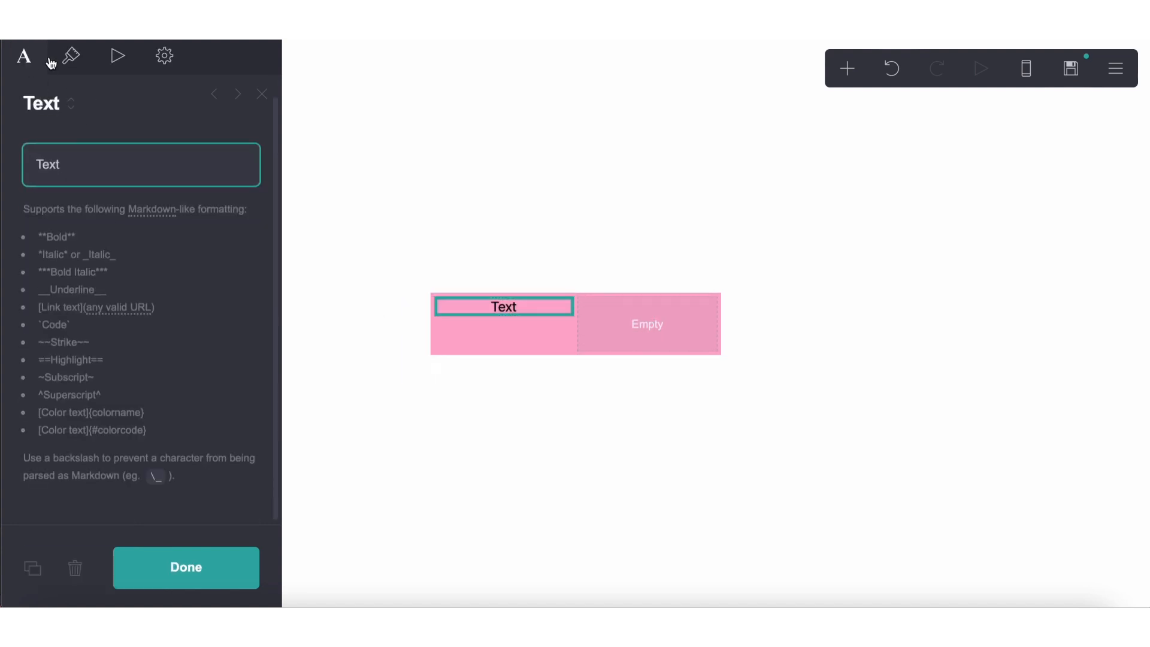
{"action": "left_click", "coordinate": [67, 56]}
{"action": "scroll", "coordinate": [132, 393], "scroll_direction": "down", "scroll_amount": 4}
{"action": "scroll", "coordinate": [138, 272], "scroll_direction": "up", "scroll_amount": 5}
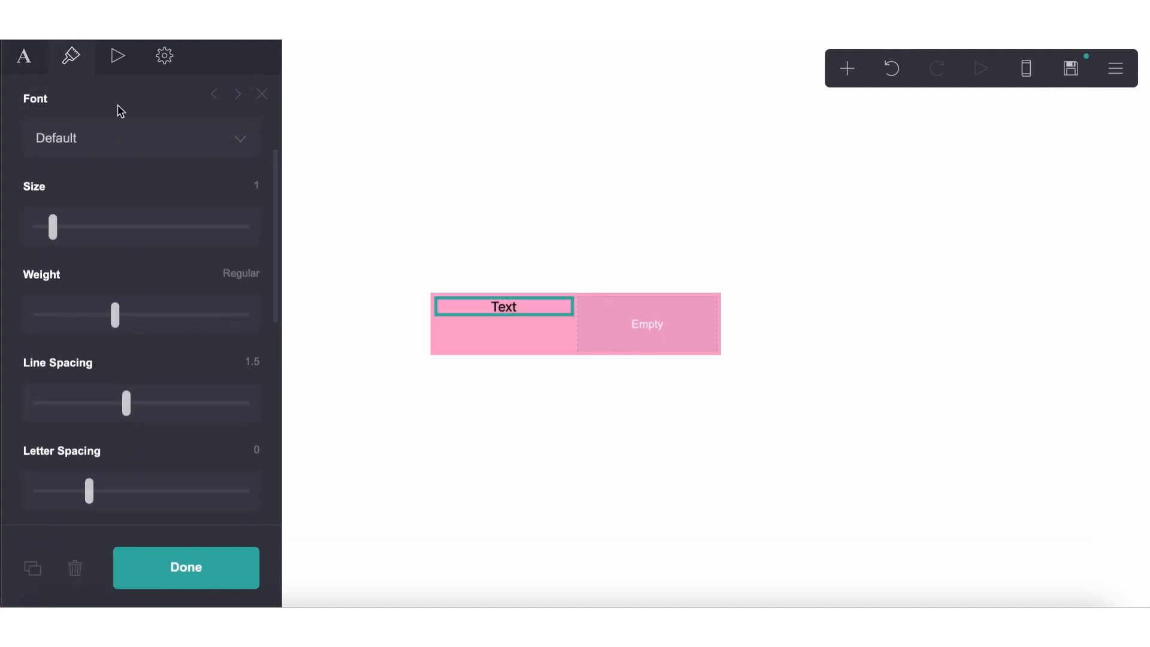
{"action": "left_click", "coordinate": [106, 226]}
{"action": "left_click", "coordinate": [106, 168]}
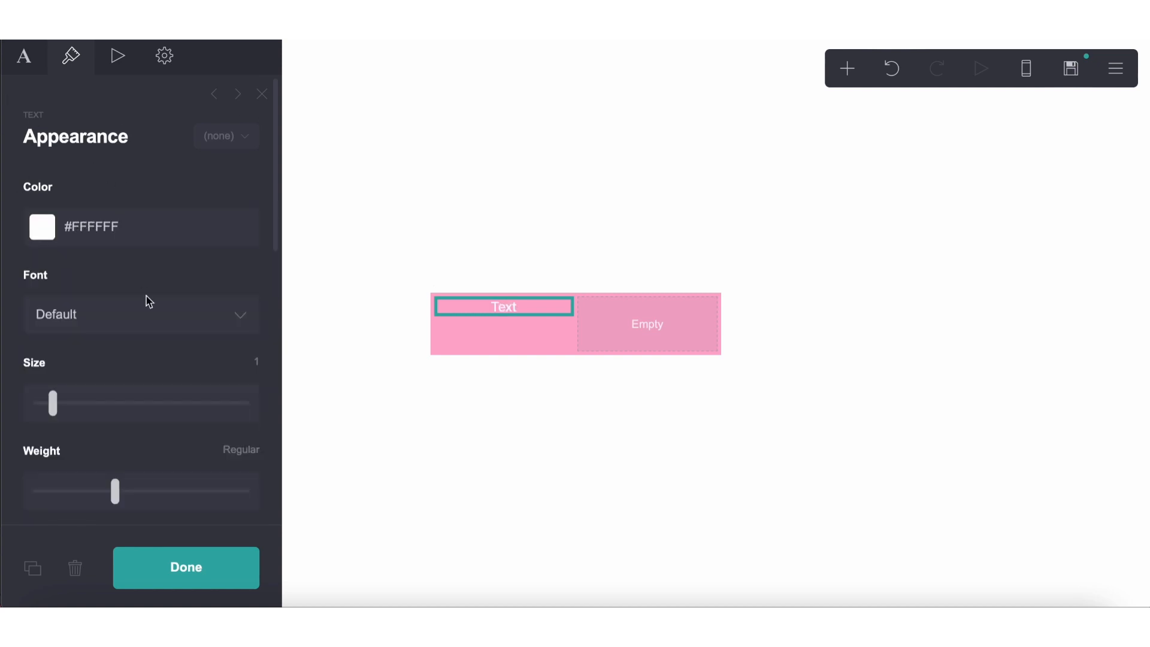
Set the text's weight to Bold, its content to **riti.Net** and its size to 1.125
{"action": "scroll", "coordinate": [146, 296], "scroll_direction": "down", "scroll_amount": 1}
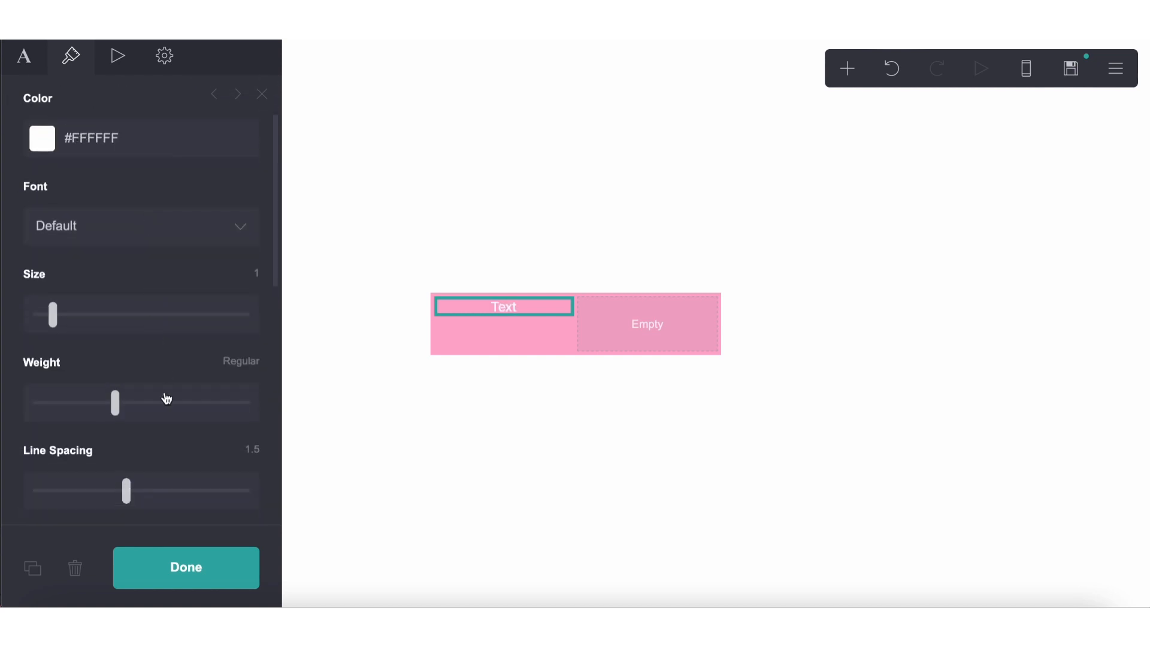
{"action": "left_click", "coordinate": [27, 58]}
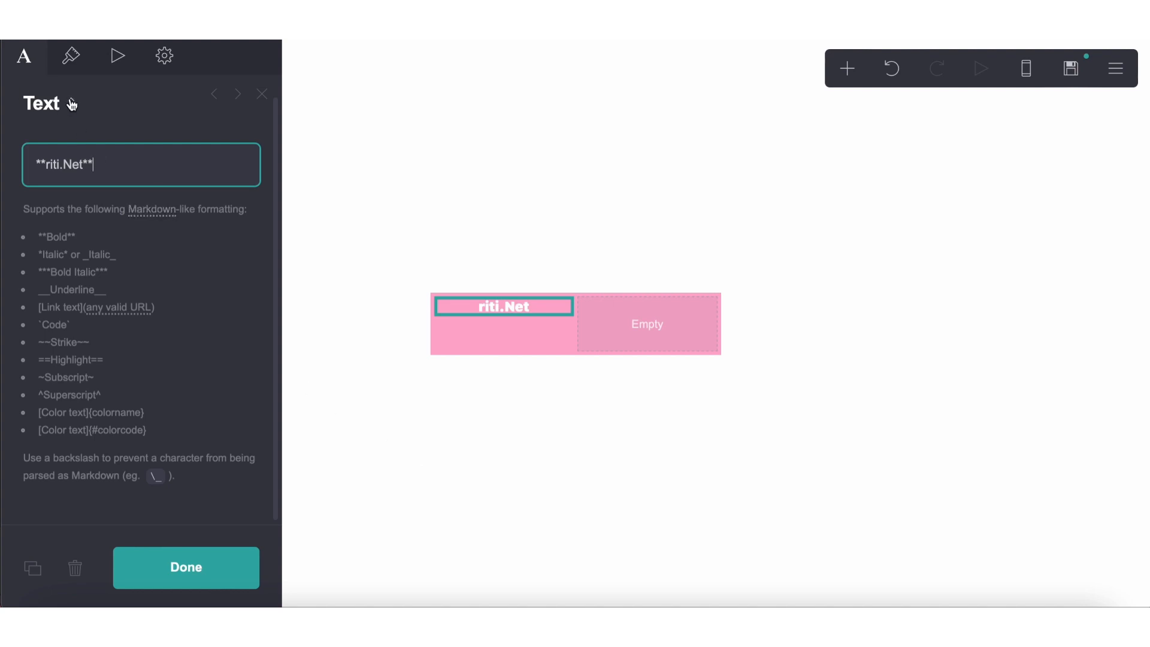
{"action": "left_click", "coordinate": [71, 58]}
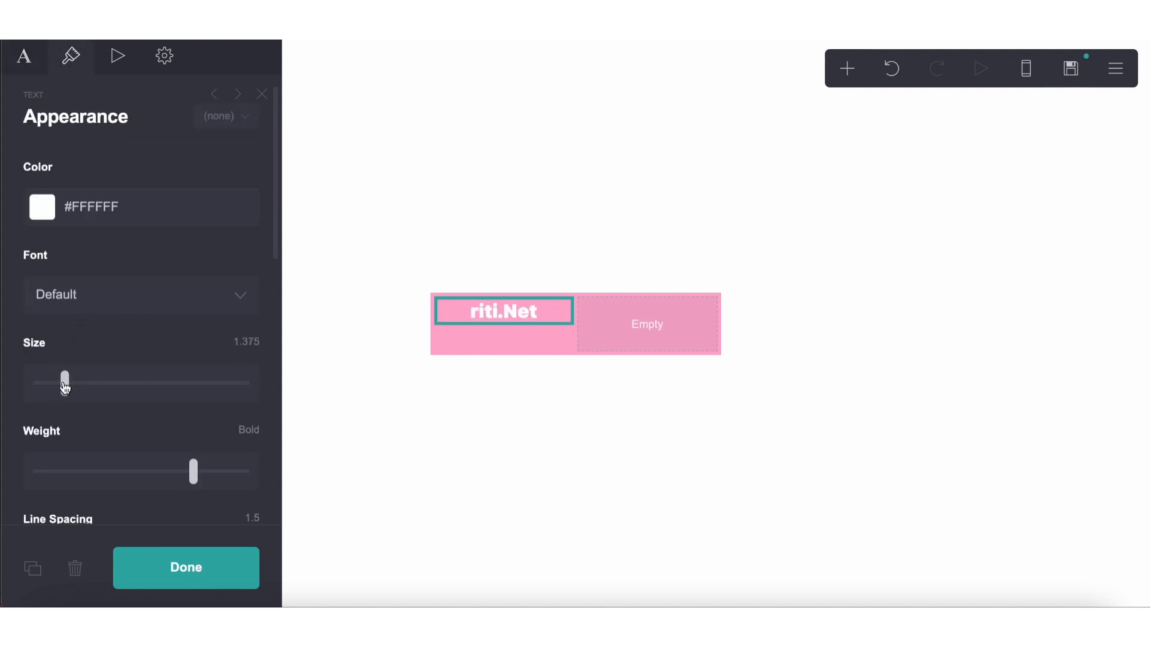
Duplicate the riti.Net text into the container's right column and select the copy
{"action": "left_click_drag", "start_coordinate": [43, 561], "coordinate": [641, 346]}
{"action": "left_click", "coordinate": [479, 454]}
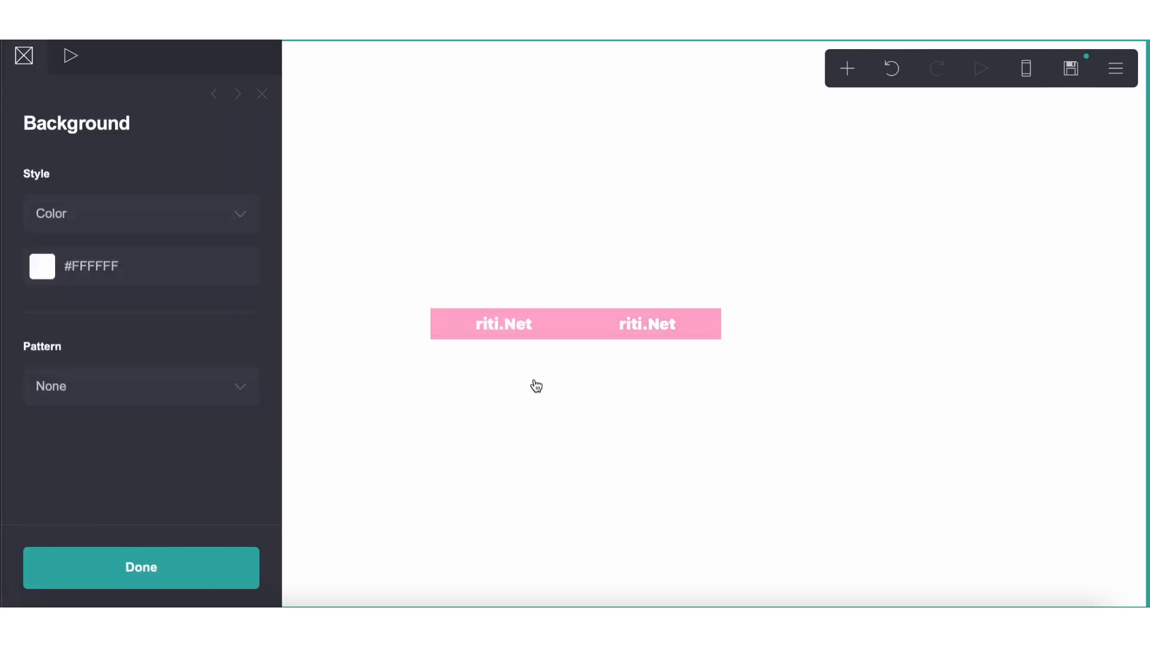
{"action": "left_click", "coordinate": [519, 324]}
{"action": "left_click", "coordinate": [661, 328]}
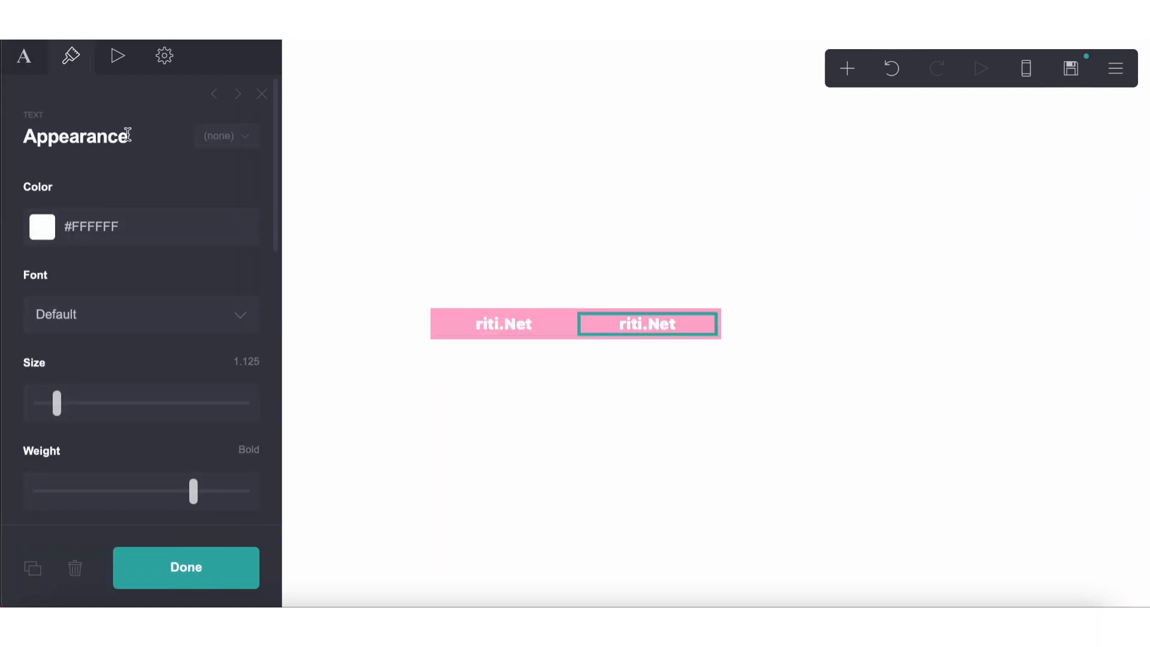
Switch to the Notes app and copy the ★ symbol from the note that lists symbols
{"action": "left_click", "coordinate": [330, 623]}
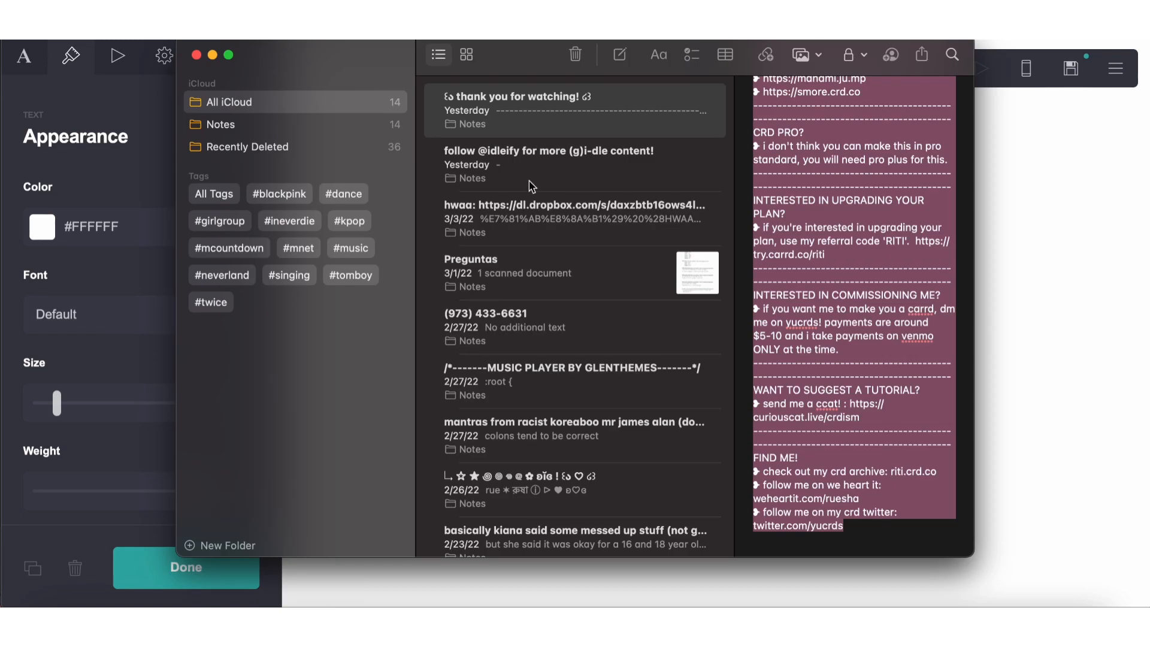
{"action": "left_click", "coordinate": [574, 480]}
{"action": "left_click", "coordinate": [784, 109]}
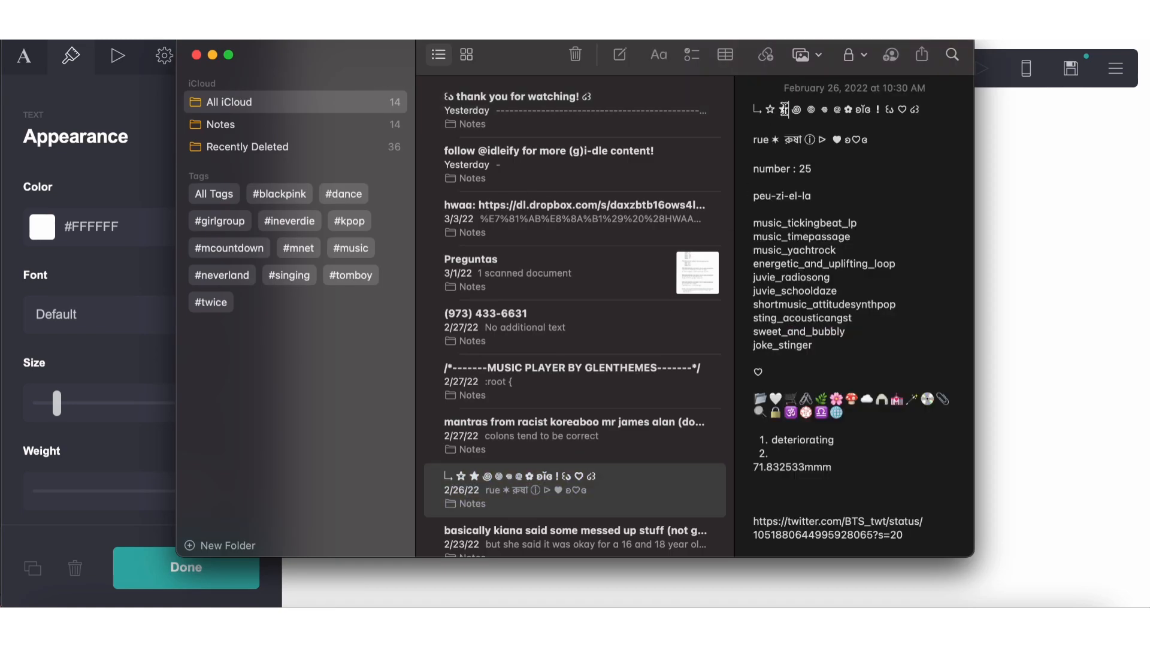
Return to the page editor and replace the right column's text with the star link [★](#home)
{"action": "left_click", "coordinate": [1019, 303]}
{"action": "left_click", "coordinate": [22, 58]}
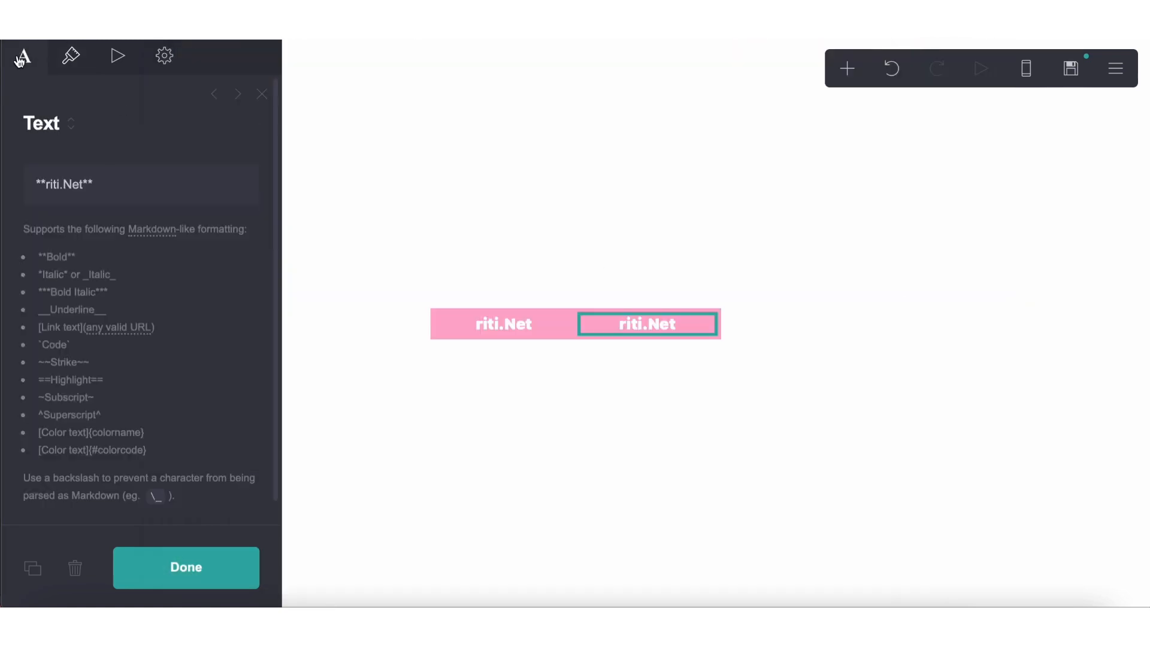
{"action": "left_click_drag", "start_coordinate": [126, 194], "coordinate": [6, 178]}
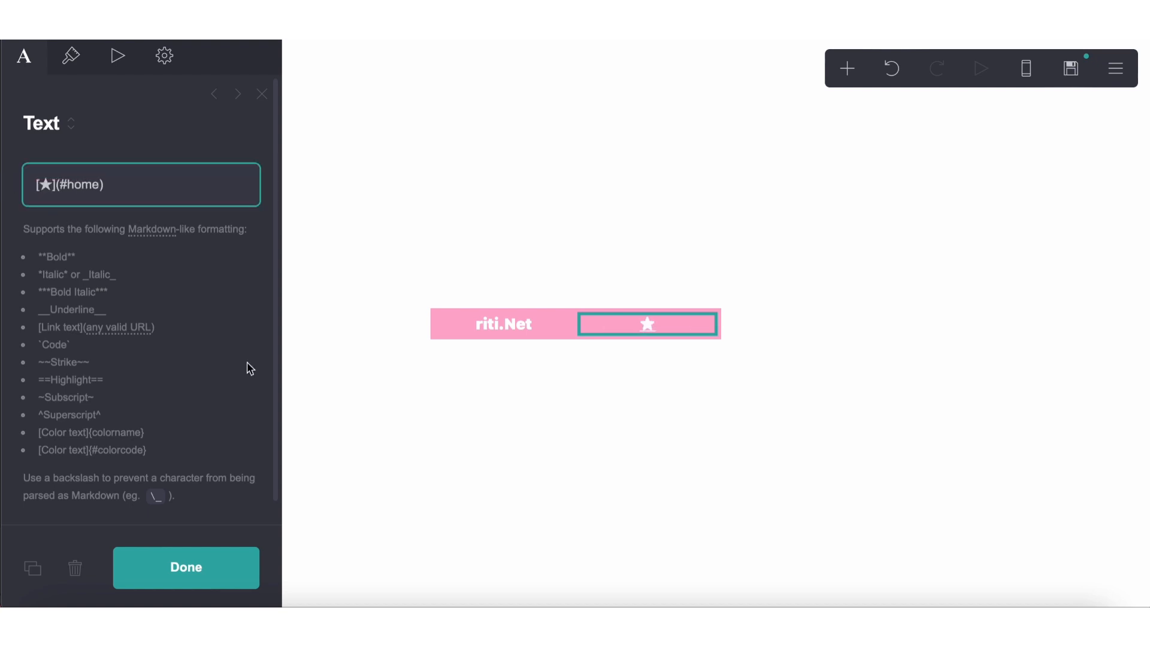
{"action": "left_click", "coordinate": [482, 480]}
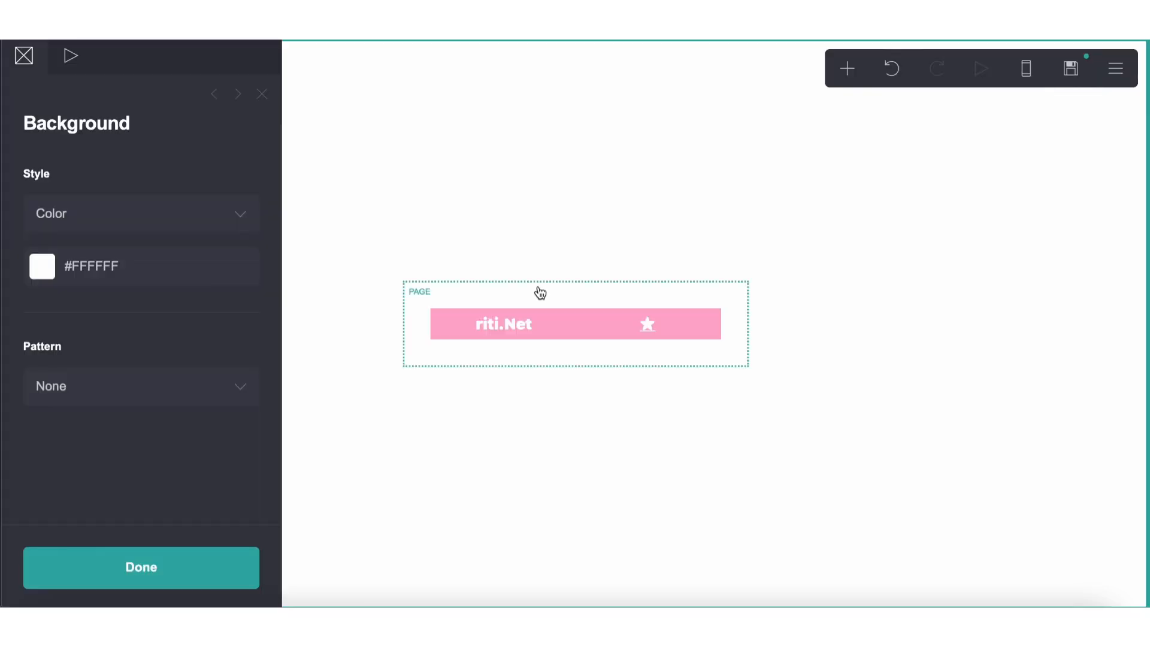
Change the container's background colour to the lighter pink #FFBAD7
{"action": "left_click", "coordinate": [526, 316]}
{"action": "scroll", "coordinate": [82, 192], "scroll_direction": "down", "scroll_amount": 10}
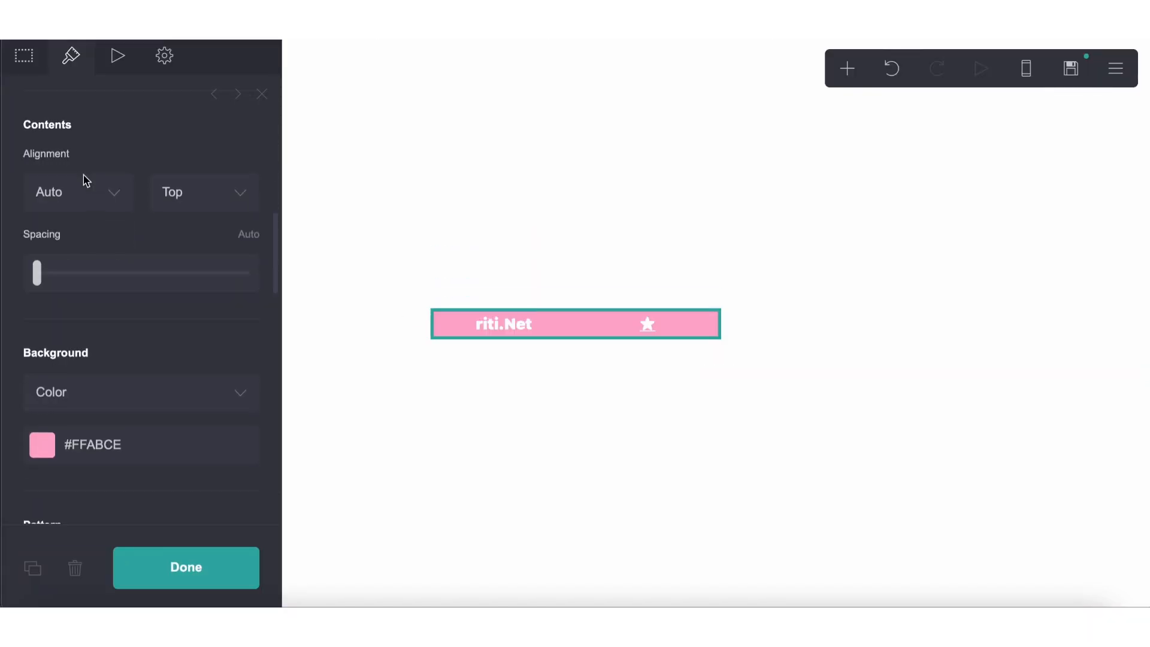
{"action": "left_click", "coordinate": [94, 267]}
{"action": "left_click_drag", "start_coordinate": [109, 296], "coordinate": [108, 273]}
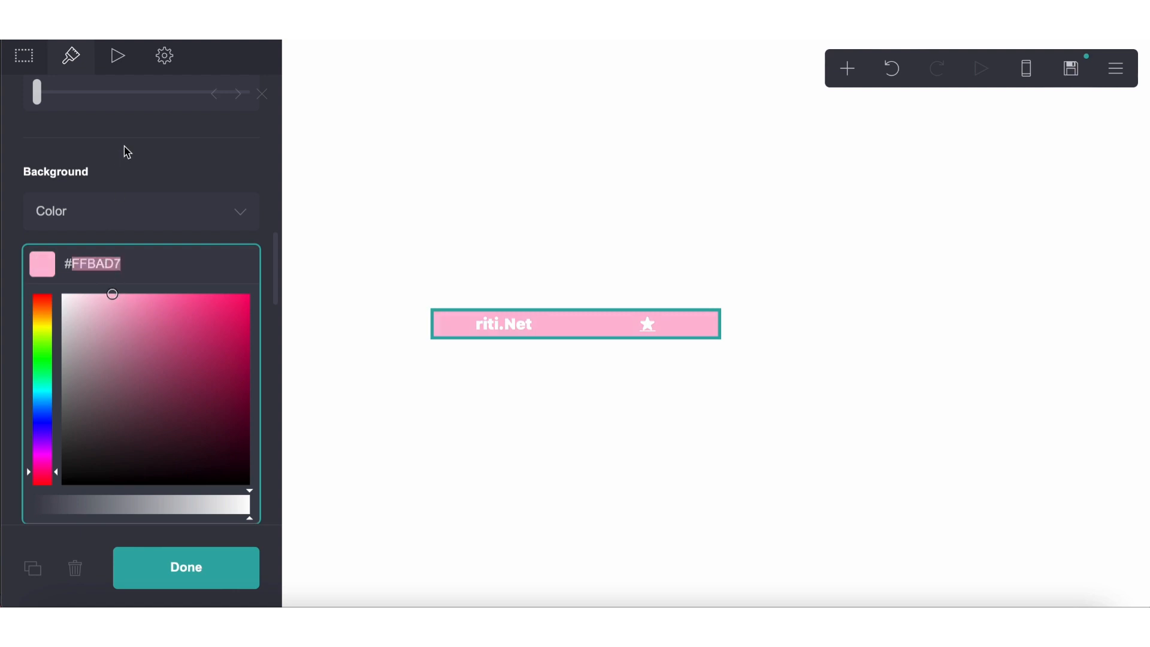
{"action": "left_click", "coordinate": [108, 202]}
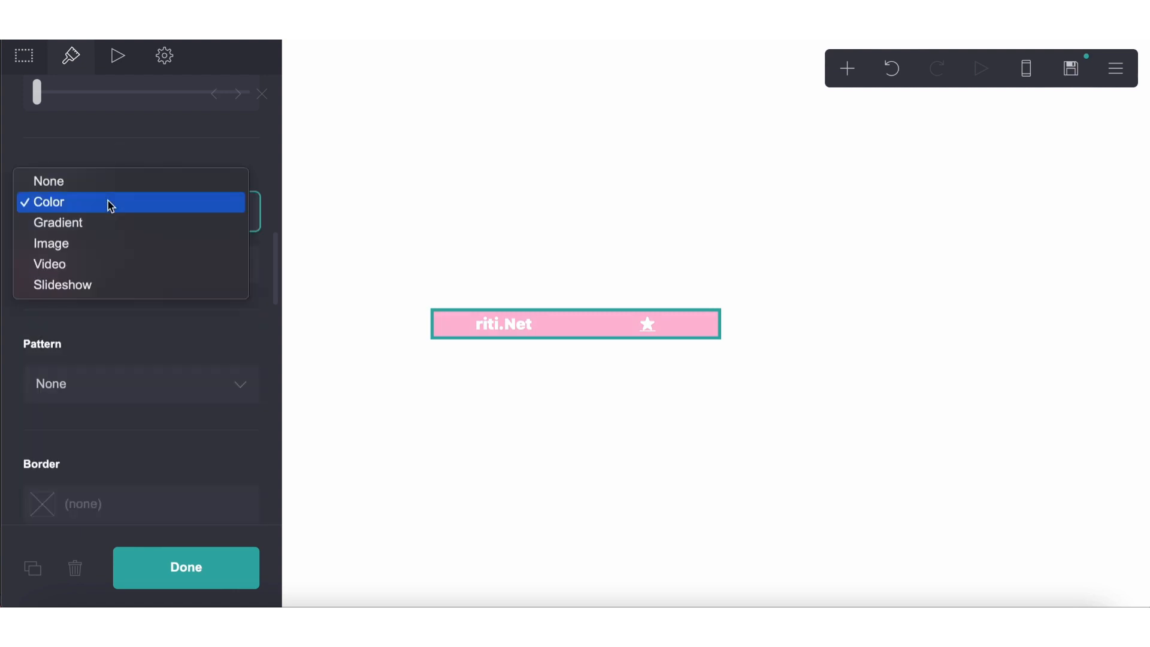
{"action": "left_click", "coordinate": [144, 140]}
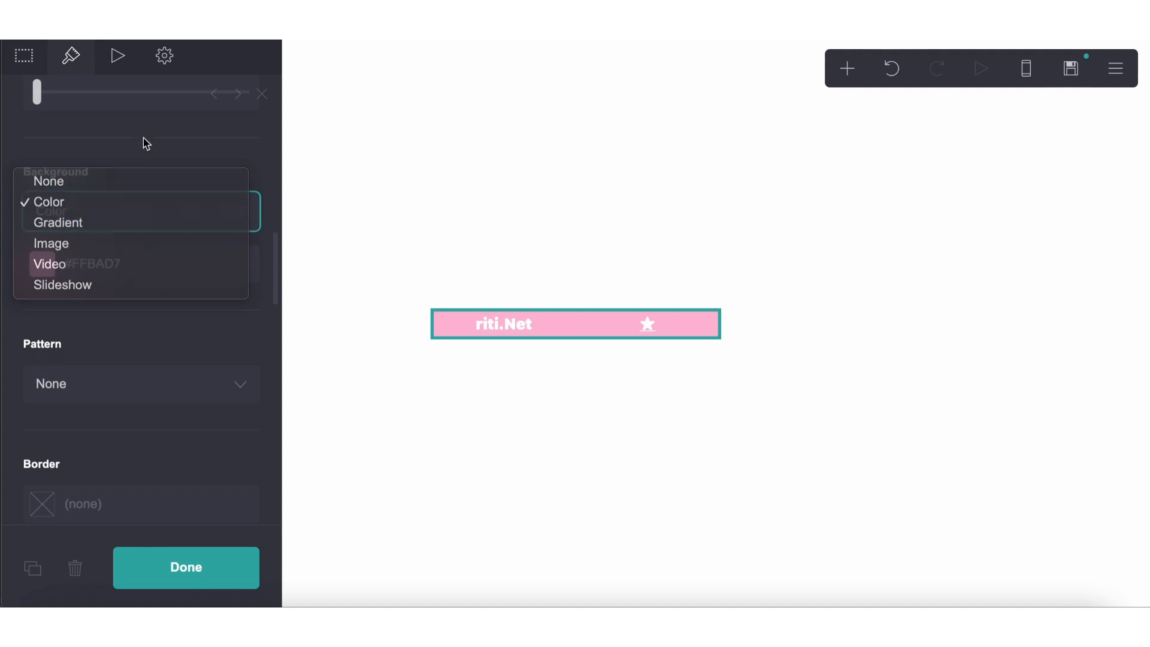
Add a border to the container in the darker pink #FF9CC5
{"action": "left_click", "coordinate": [110, 492]}
{"action": "type", "text": "FFBAD7"}
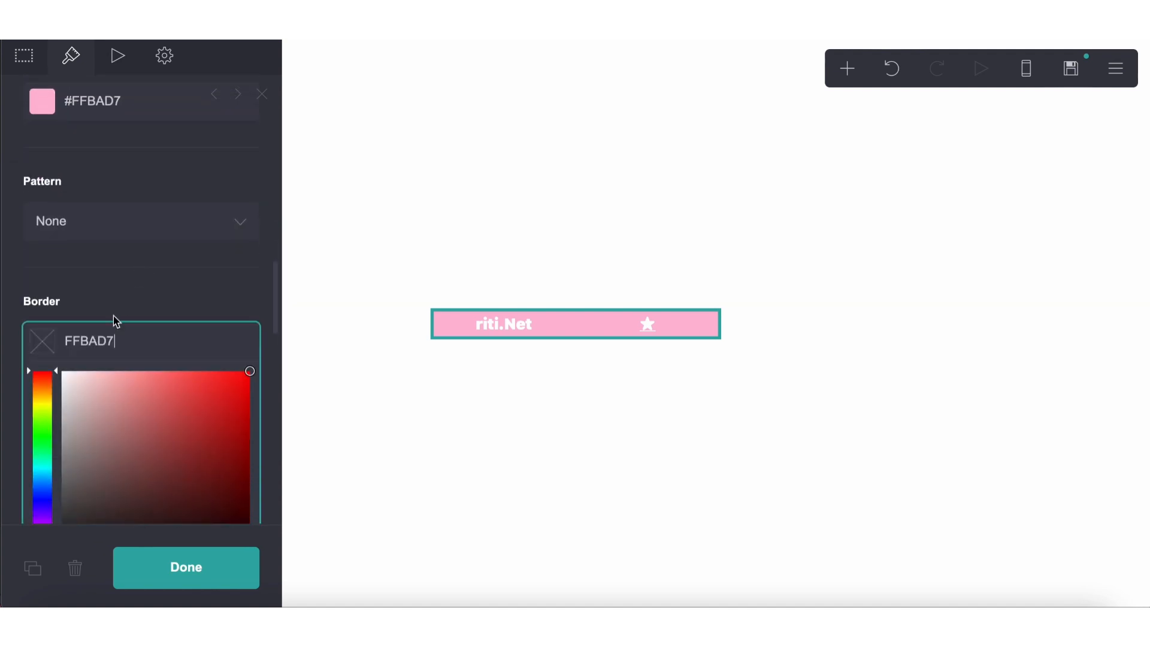
{"action": "left_click", "coordinate": [67, 339]}
{"action": "type", "text": "#FF9CC5"}
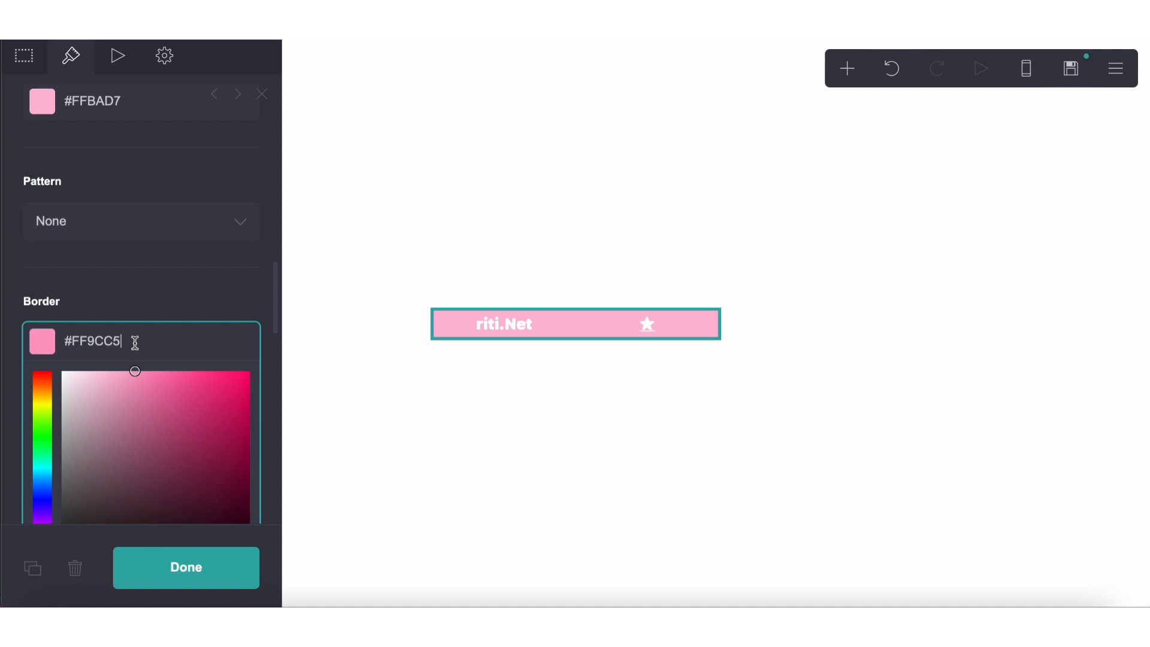
{"action": "left_click", "coordinate": [421, 440]}
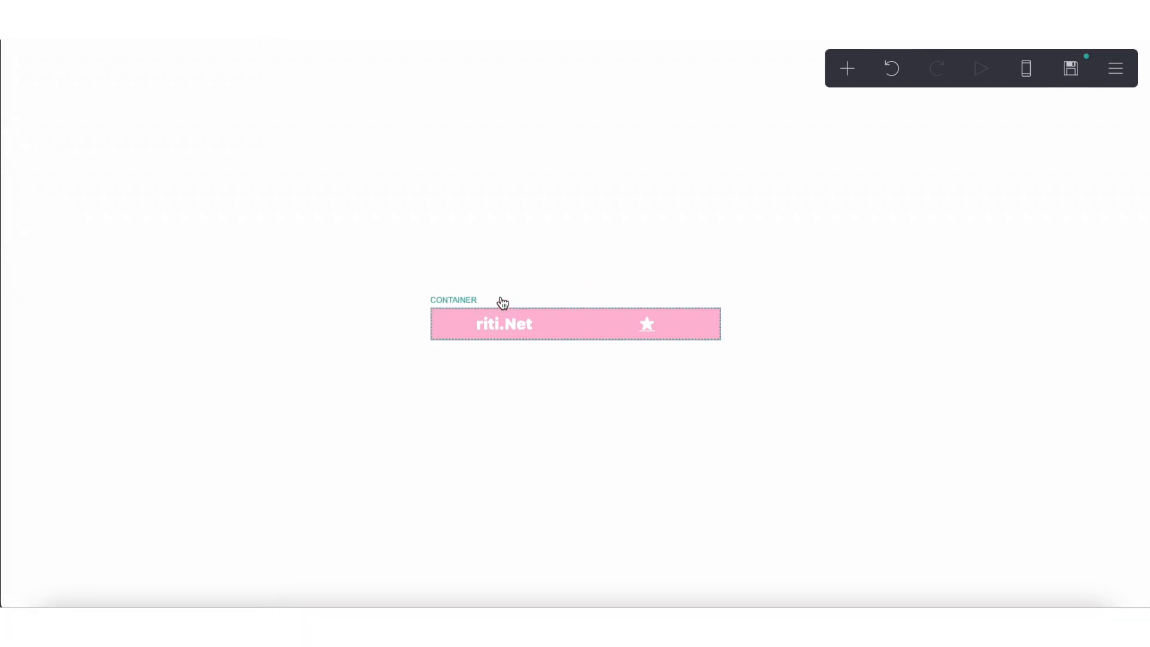
{"action": "left_click", "coordinate": [1115, 68]}
{"action": "left_click", "coordinate": [1066, 267]}
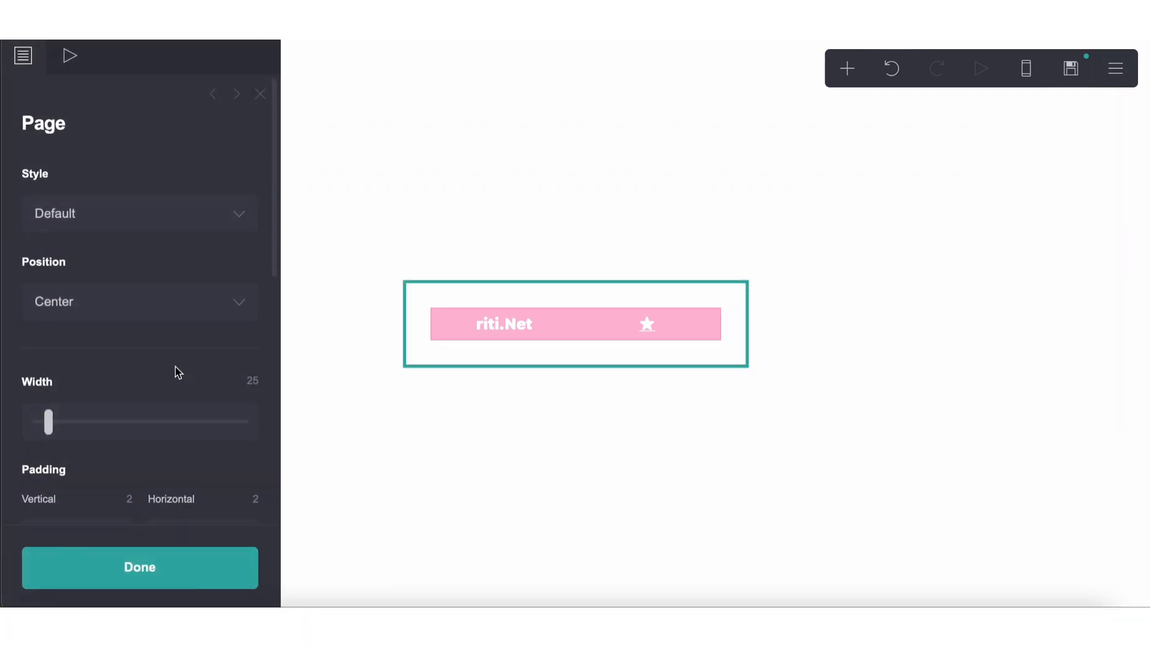
{"action": "scroll", "coordinate": [177, 372], "scroll_direction": "down", "scroll_amount": 5}
{"action": "scroll", "coordinate": [177, 372], "scroll_direction": "down", "scroll_amount": 4}
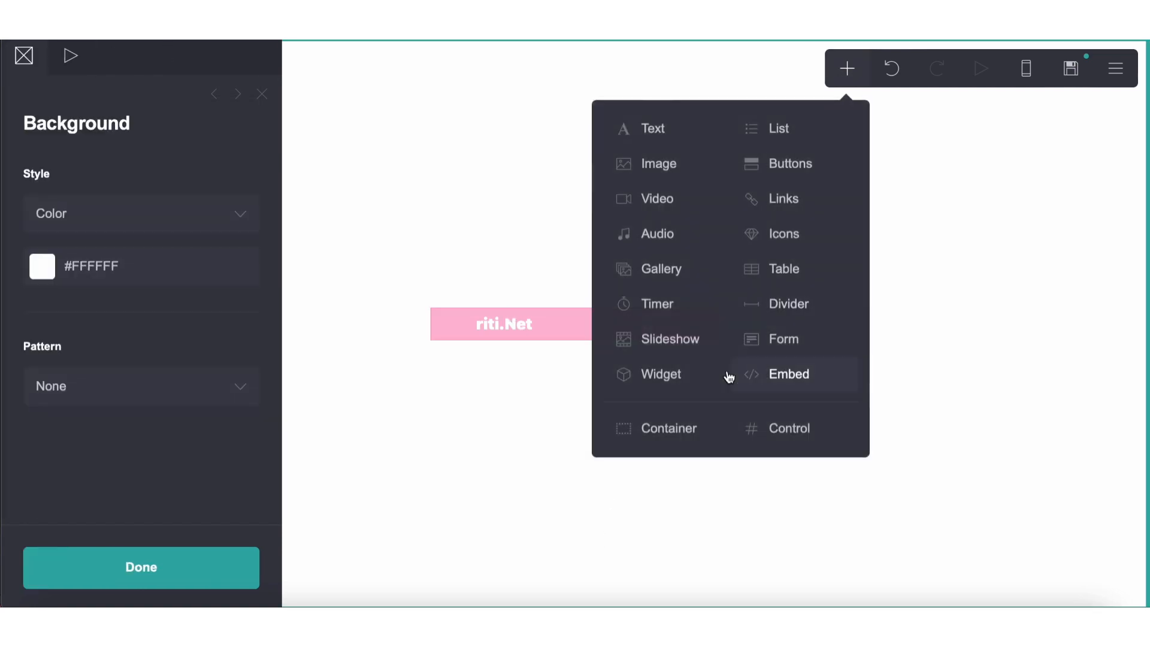
Add a new container directly below the riti.Net header bar
{"action": "left_click", "coordinate": [854, 82]}
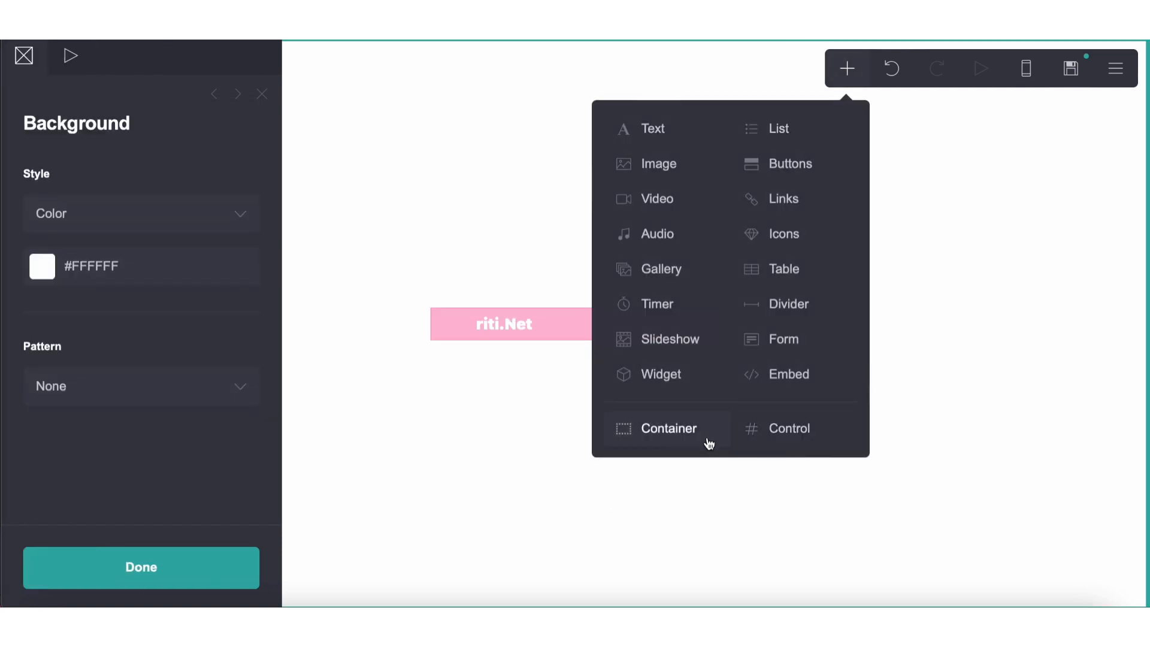
{"action": "left_click", "coordinate": [706, 438]}
{"action": "left_click", "coordinate": [709, 444]}
{"action": "left_click", "coordinate": [659, 284]}
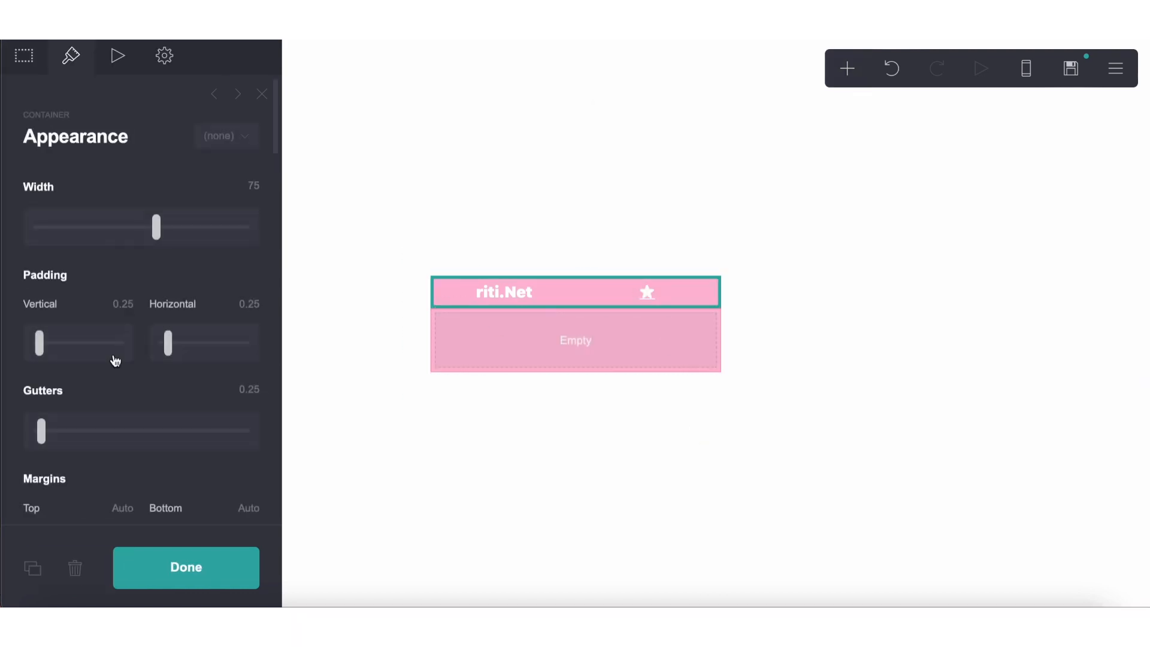
{"action": "scroll", "coordinate": [116, 362], "scroll_direction": "down", "scroll_amount": 10}
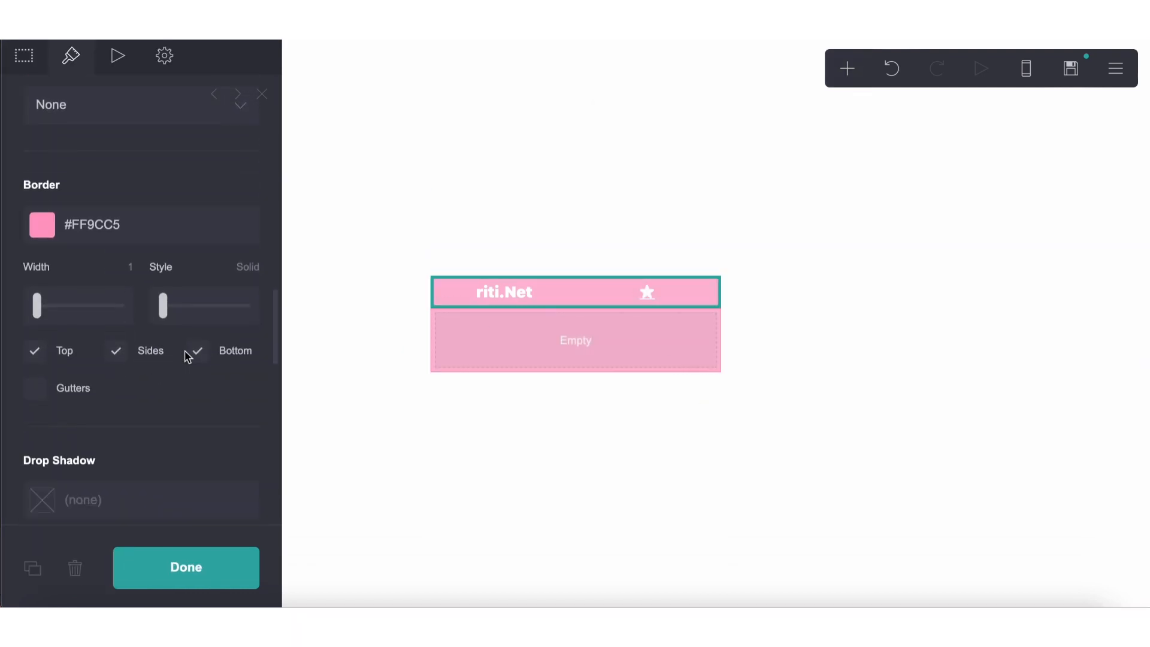
Change the new container's background colour to white, #FFFFFF
{"action": "left_click", "coordinate": [532, 376]}
{"action": "left_click", "coordinate": [530, 366]}
{"action": "scroll", "coordinate": [108, 479], "scroll_direction": "down", "scroll_amount": 10}
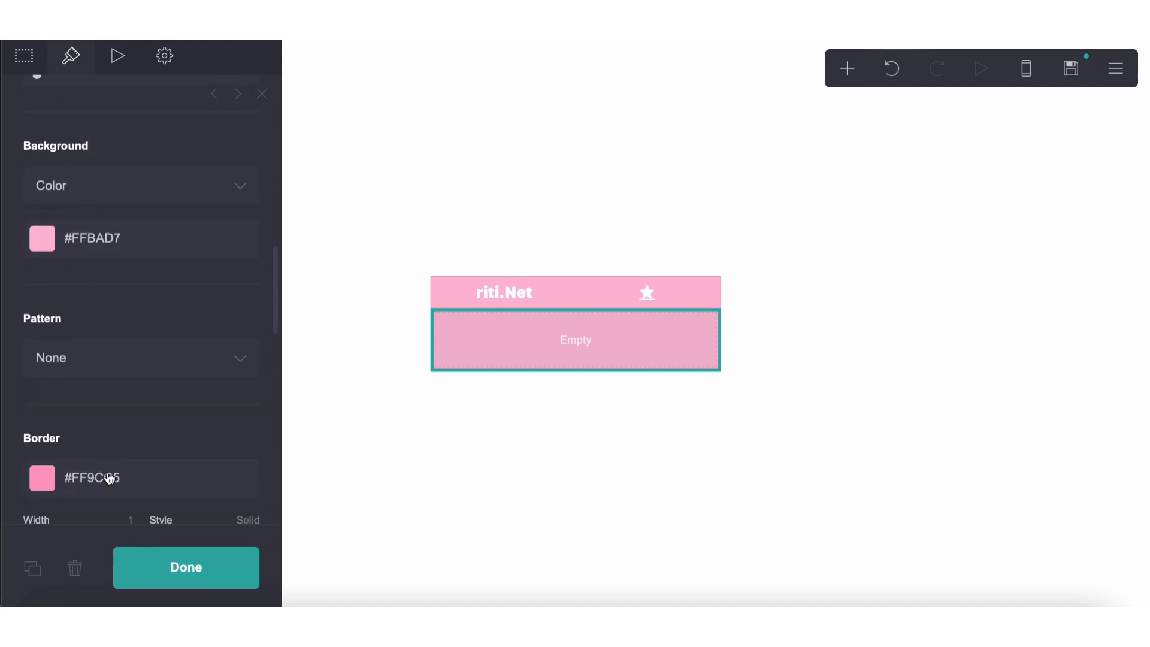
{"action": "left_click", "coordinate": [108, 122]}
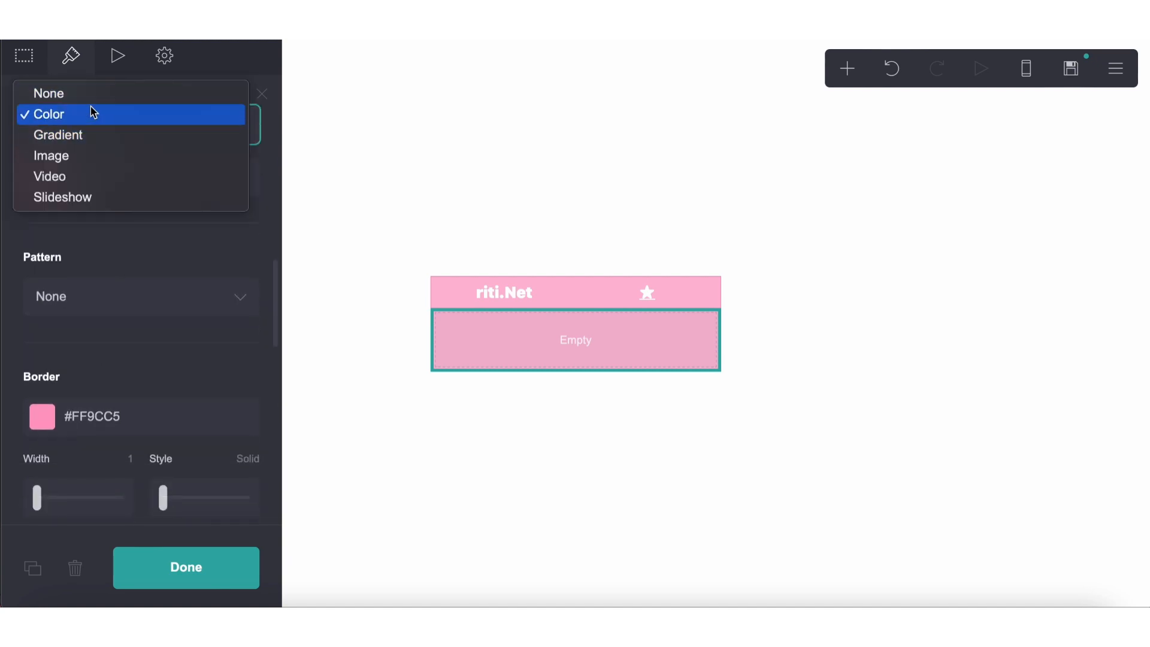
{"action": "left_click", "coordinate": [94, 114]}
{"action": "left_click", "coordinate": [101, 162]}
{"action": "left_click_drag", "start_coordinate": [101, 234], "coordinate": [5, 73]}
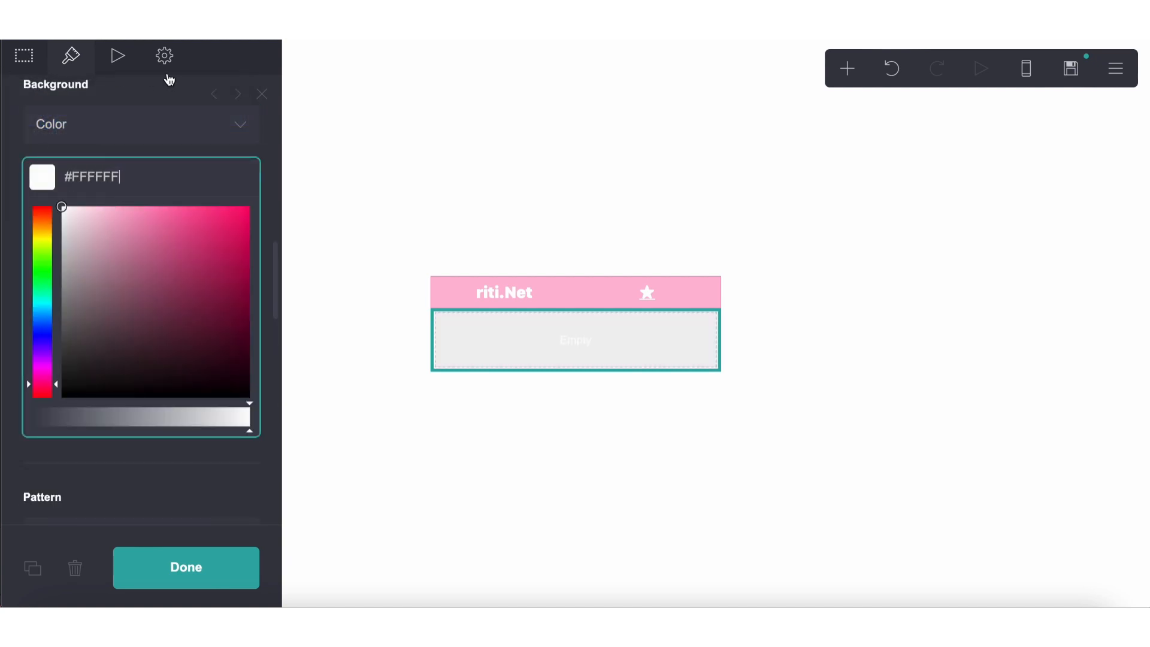
{"action": "left_click", "coordinate": [256, 96]}
Change the white container's type to Columns and add an image element to its left column
{"action": "left_click", "coordinate": [516, 328]}
{"action": "left_click", "coordinate": [24, 55]}
{"action": "left_click", "coordinate": [87, 212]}
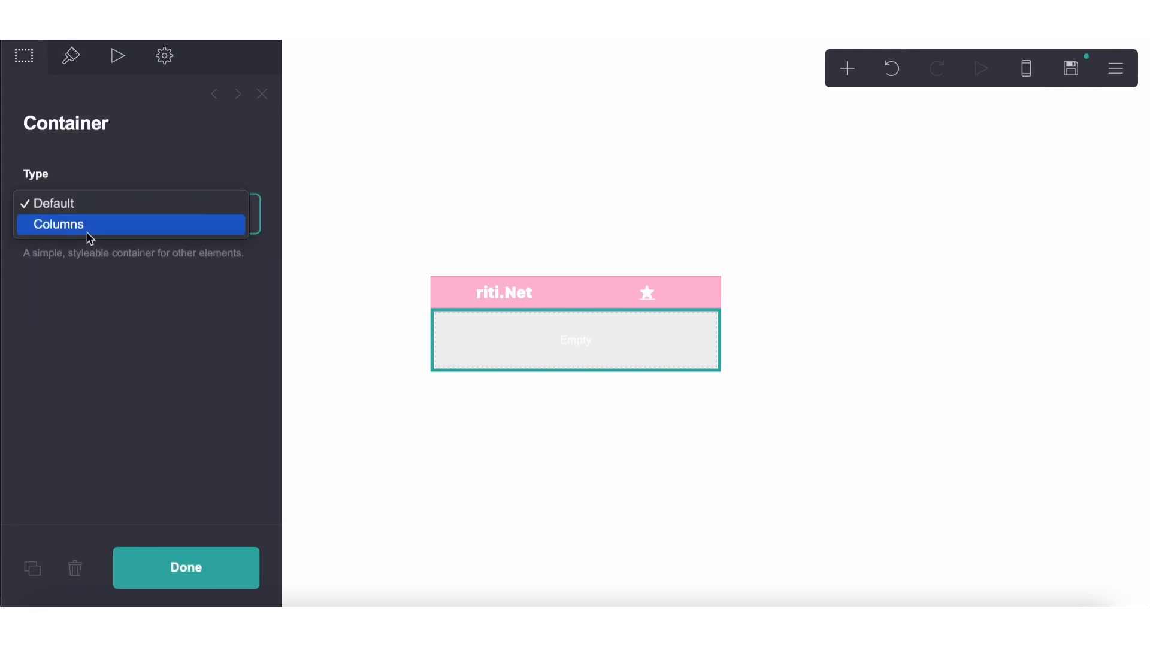
{"action": "left_click", "coordinate": [84, 226]}
{"action": "left_click", "coordinate": [703, 226]}
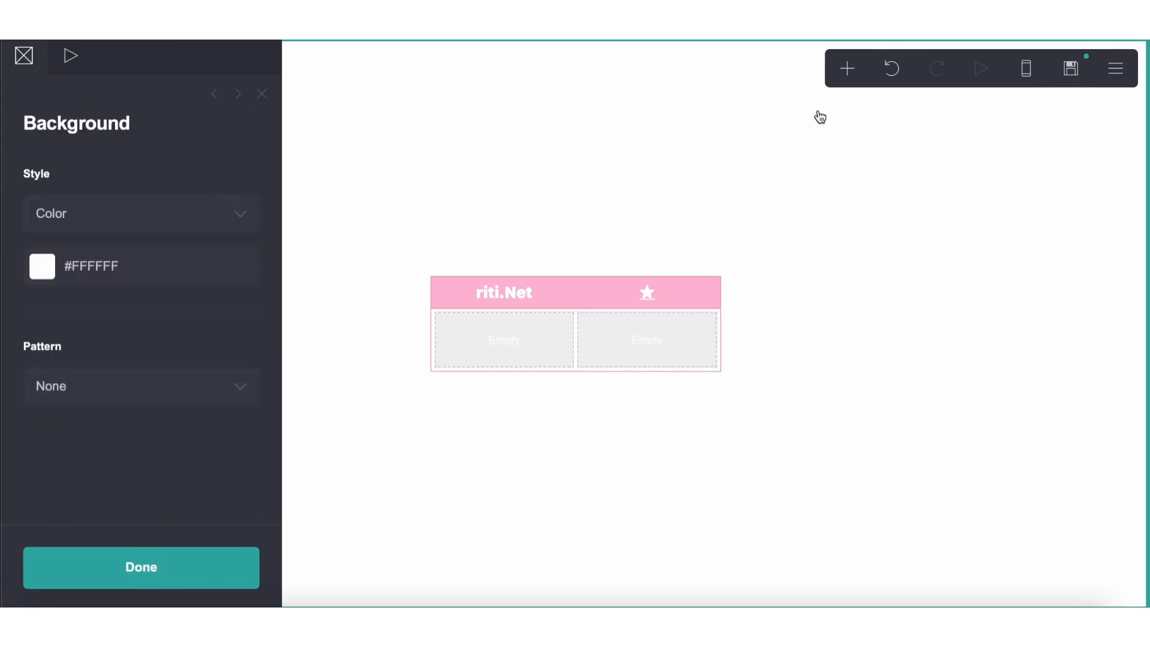
{"action": "left_click", "coordinate": [847, 68]}
{"action": "left_click_drag", "start_coordinate": [636, 167], "coordinate": [476, 228]}
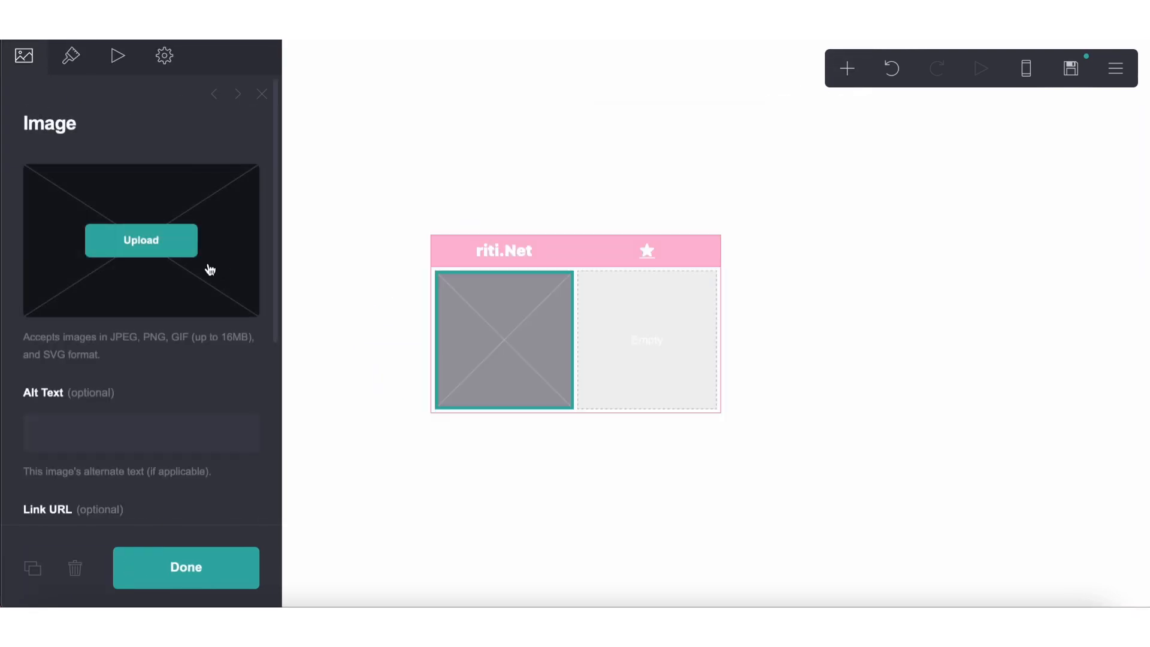
Upload original.gif from the Downloads folder into the image element and reduce the image's height
{"action": "left_click", "coordinate": [209, 266]}
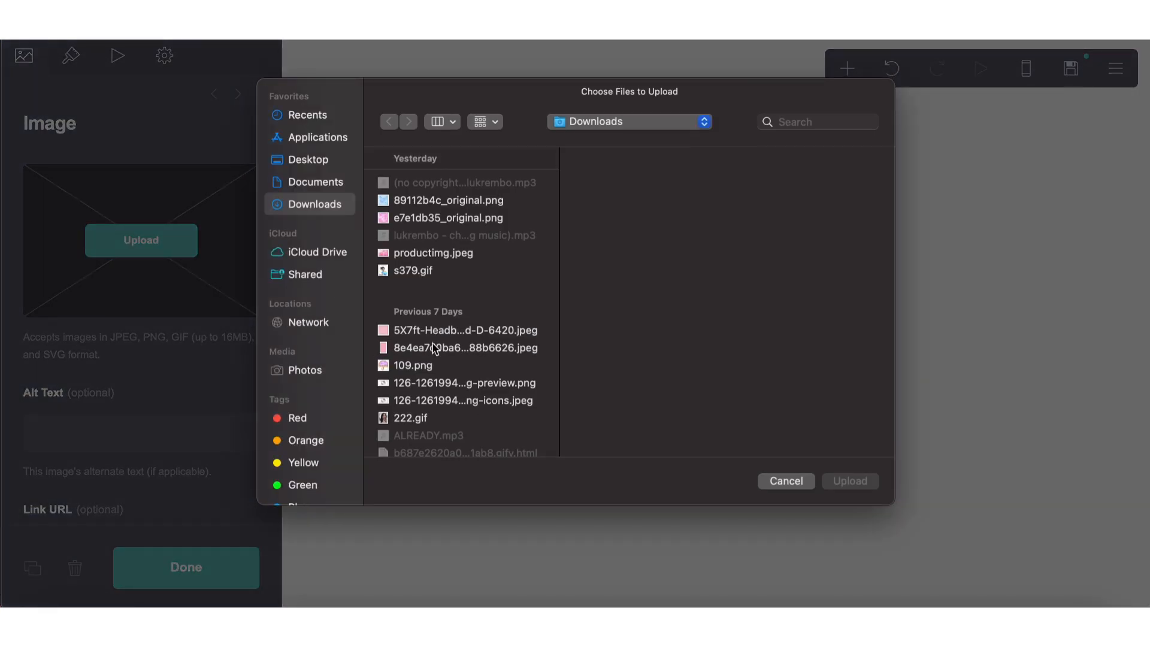
{"action": "scroll", "coordinate": [435, 422], "scroll_direction": "down", "scroll_amount": 5}
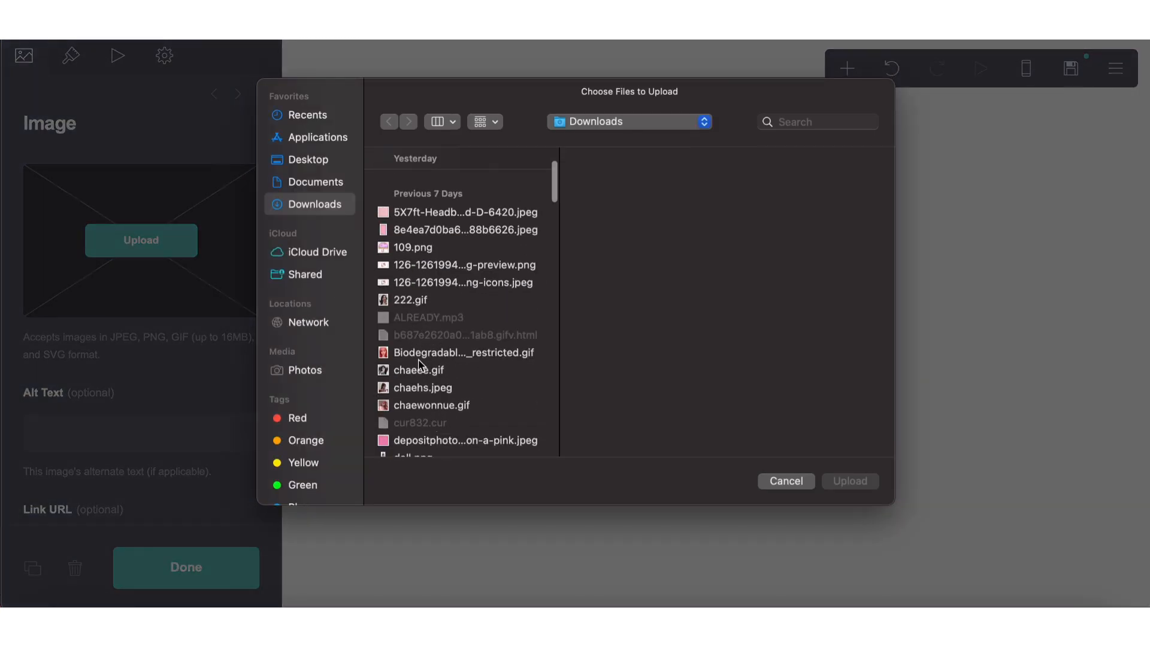
{"action": "left_click", "coordinate": [424, 388]}
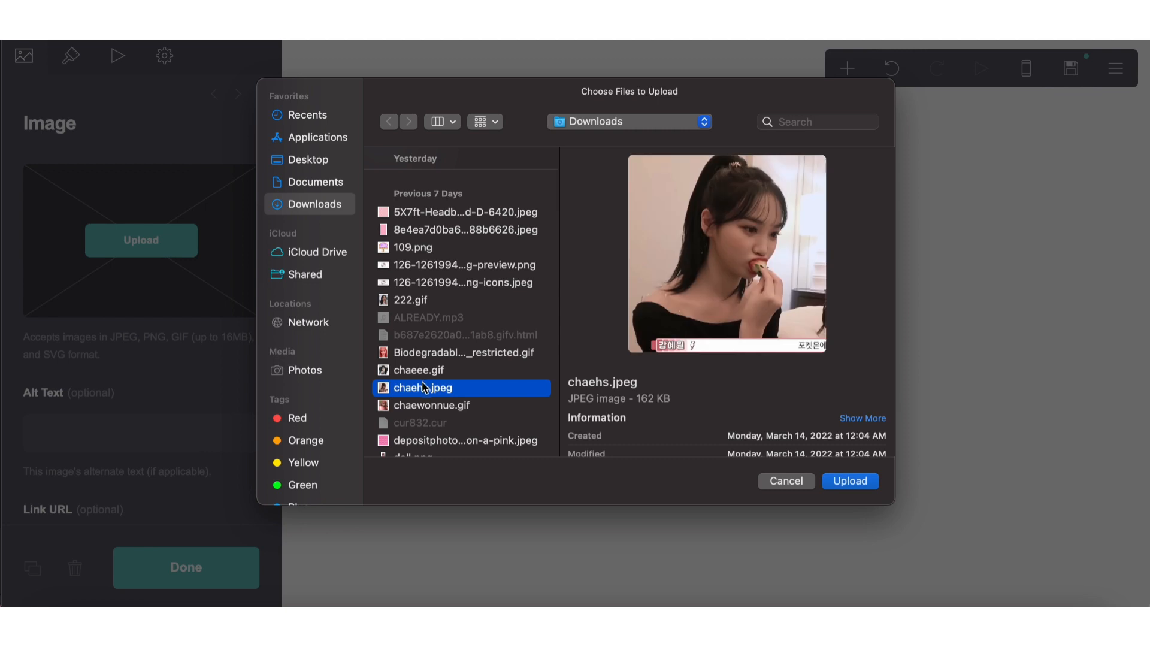
{"action": "scroll", "coordinate": [423, 395], "scroll_direction": "down", "scroll_amount": 12}
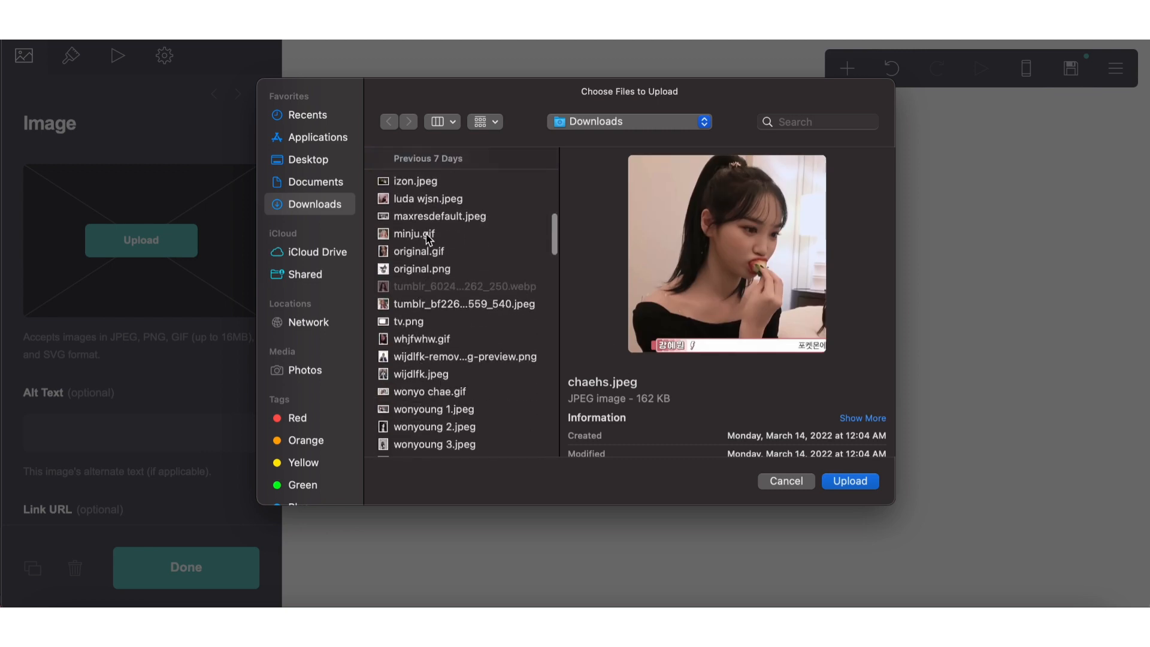
{"action": "left_click", "coordinate": [429, 238]}
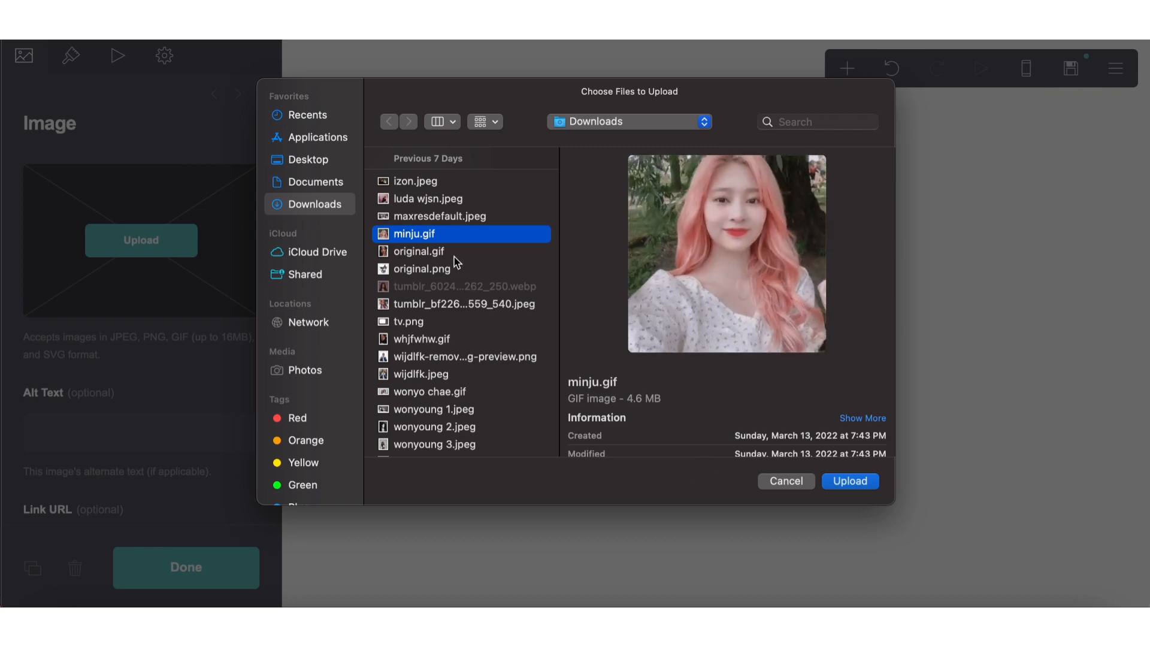
{"action": "left_click", "coordinate": [454, 256]}
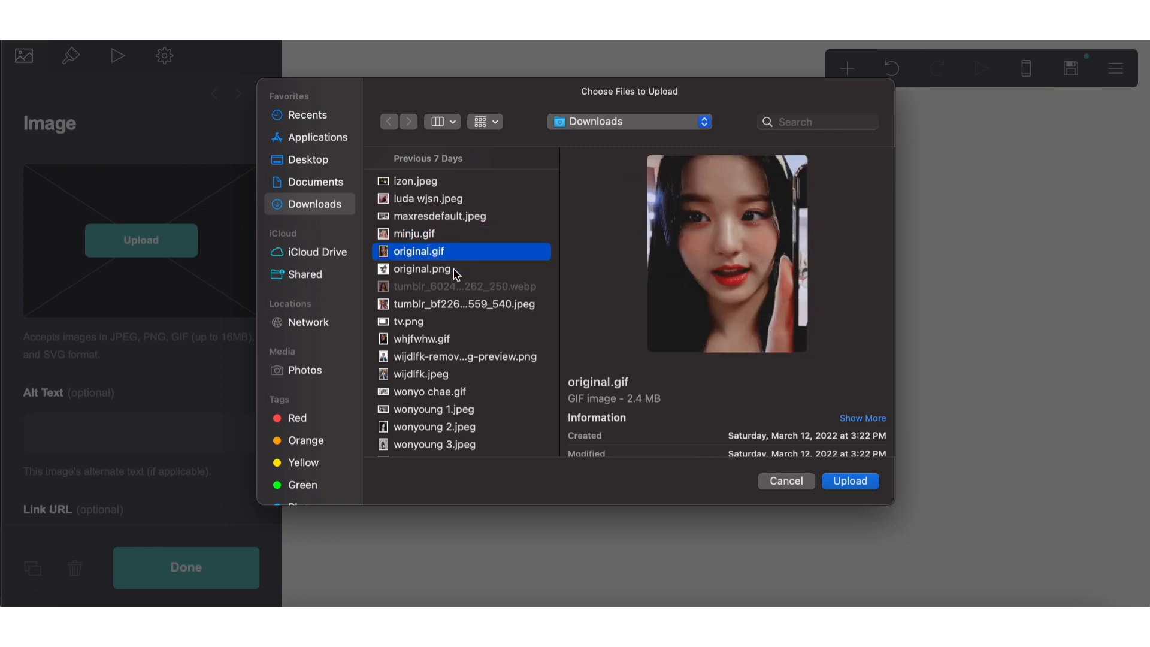
{"action": "left_click", "coordinate": [870, 480]}
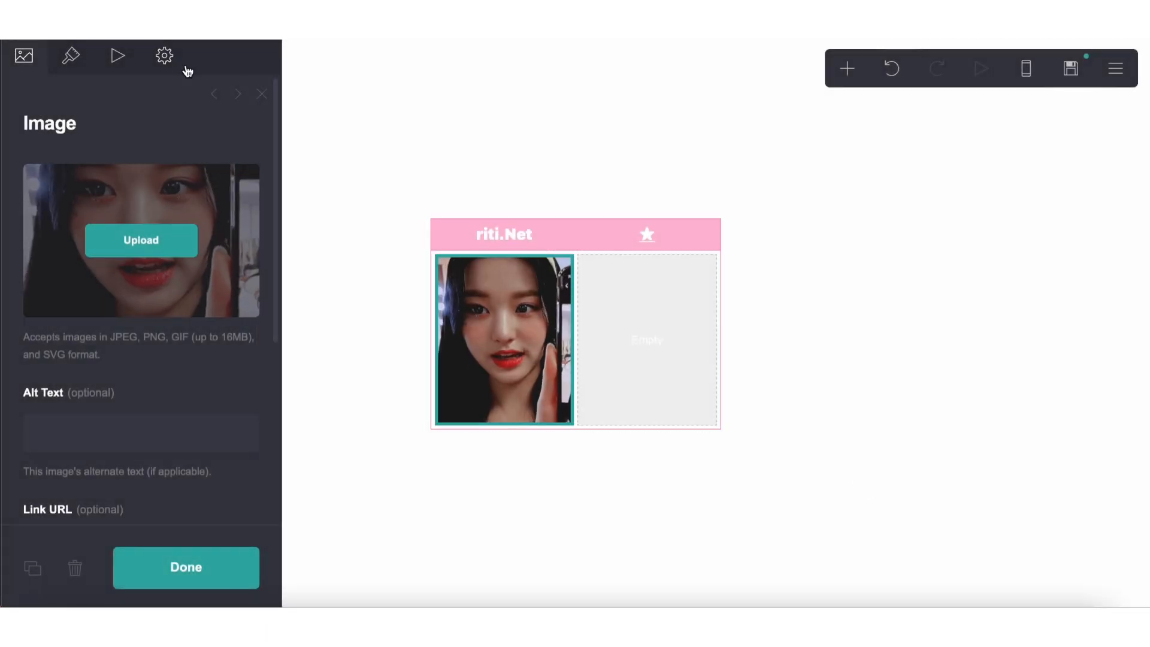
{"action": "left_click", "coordinate": [70, 56]}
{"action": "left_click_drag", "start_coordinate": [47, 317], "coordinate": [75, 322]}
Recolour the header container's background to the pale lavender #E2D3F5
{"action": "left_click", "coordinate": [549, 241]}
{"action": "scroll", "coordinate": [118, 372], "scroll_direction": "down", "scroll_amount": 3}
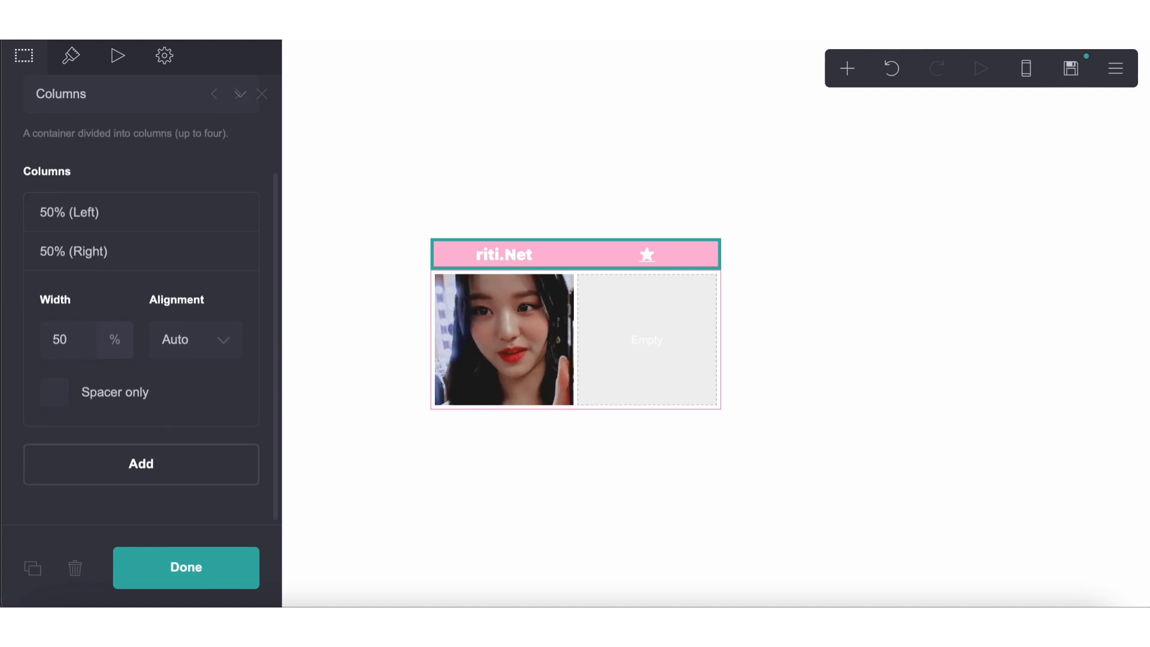
{"action": "scroll", "coordinate": [95, 287], "scroll_direction": "down", "scroll_amount": 10}
{"action": "left_click", "coordinate": [96, 297]}
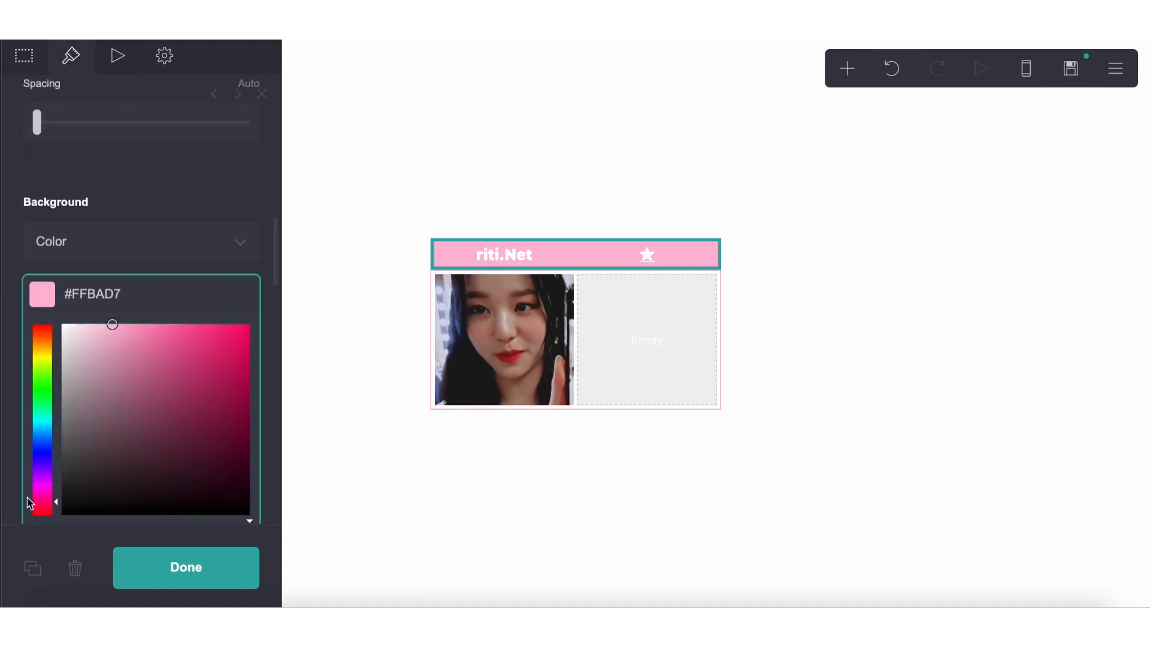
{"action": "left_click", "coordinate": [39, 465]}
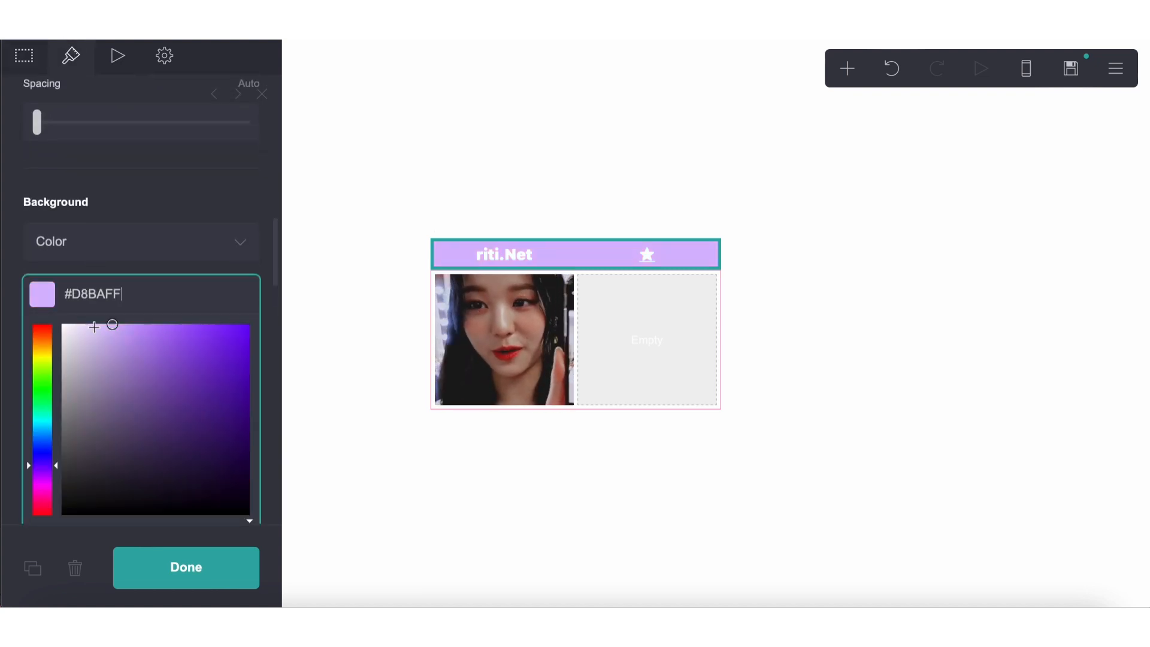
{"action": "left_click_drag", "start_coordinate": [110, 322], "coordinate": [88, 332]}
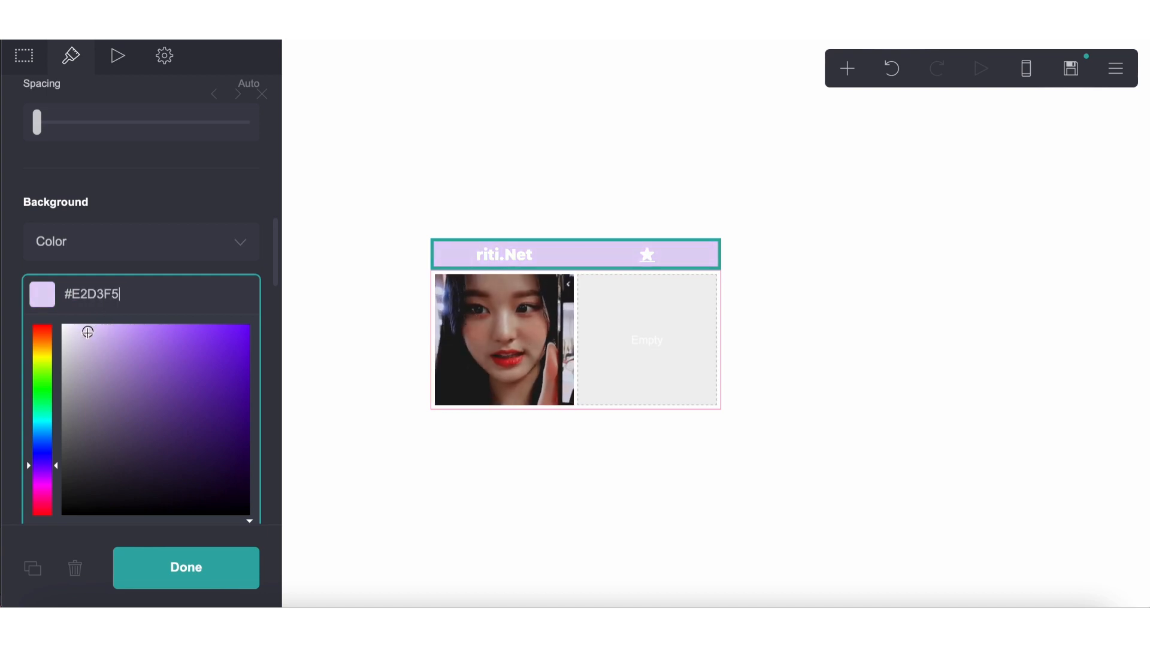
{"action": "left_click", "coordinate": [147, 178]}
Change the header container's border colour to the darker lavender #CAADF0 and copy that hex value
{"action": "scroll", "coordinate": [141, 431], "scroll_direction": "down", "scroll_amount": 5}
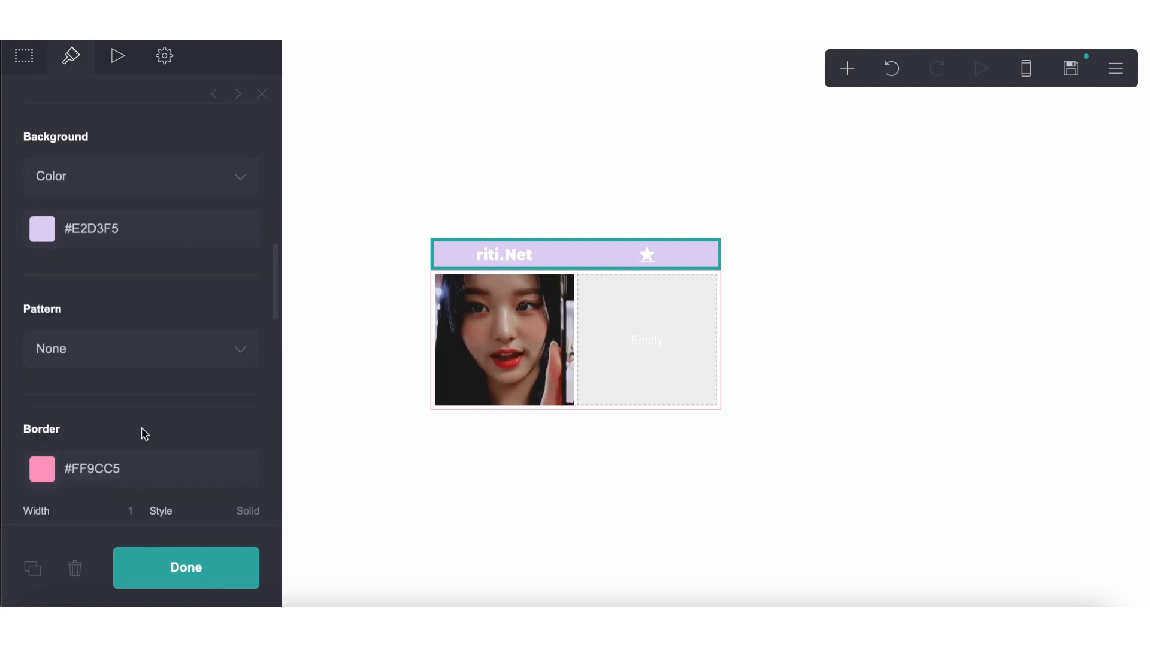
{"action": "left_click", "coordinate": [103, 313]}
{"action": "type", "text": "E2D3F5"}
{"action": "left_click_drag", "start_coordinate": [90, 351], "coordinate": [115, 355]}
{"action": "triple_click", "coordinate": [114, 312]}
{"action": "key", "text": "super+c"}
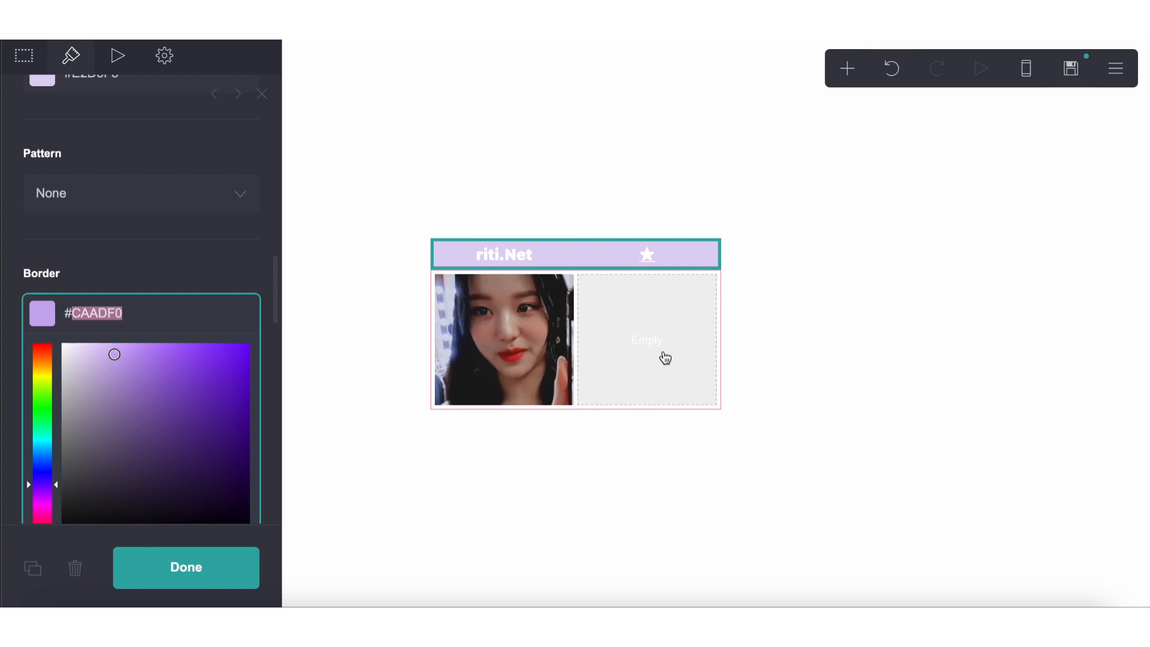
Apply the copied lavender #CAADF0 as the border colour of the white two-column container
{"action": "left_click", "coordinate": [663, 356]}
{"action": "scroll", "coordinate": [190, 385], "scroll_direction": "down", "scroll_amount": 15}
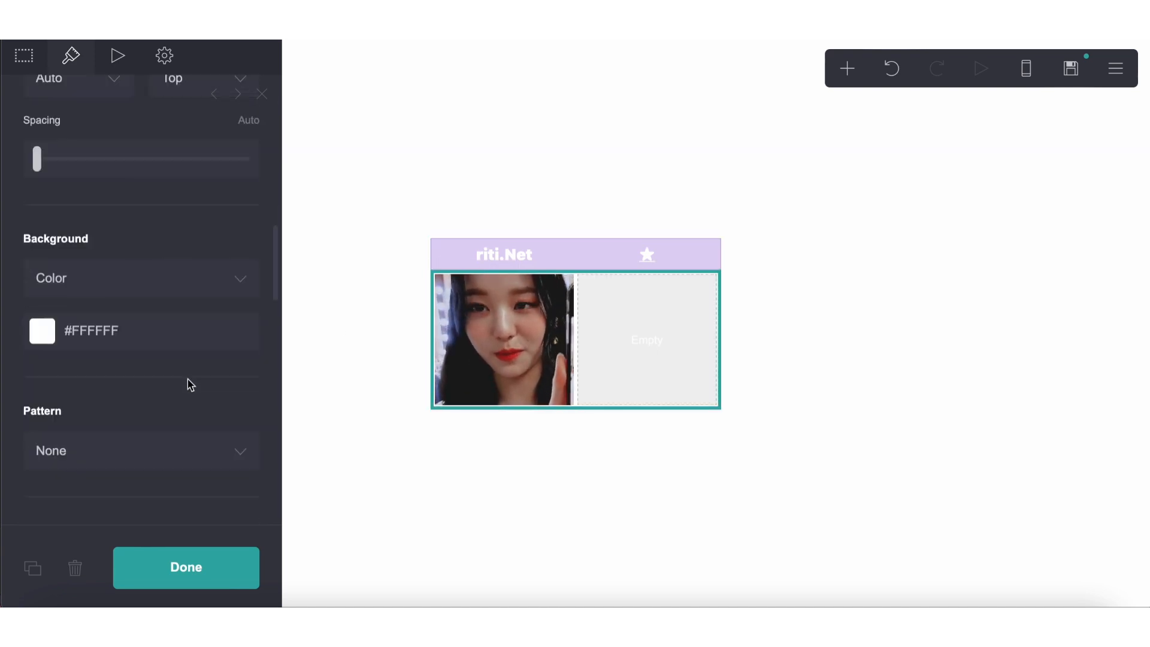
{"action": "left_click", "coordinate": [95, 408]}
{"action": "double_click", "coordinate": [92, 403]}
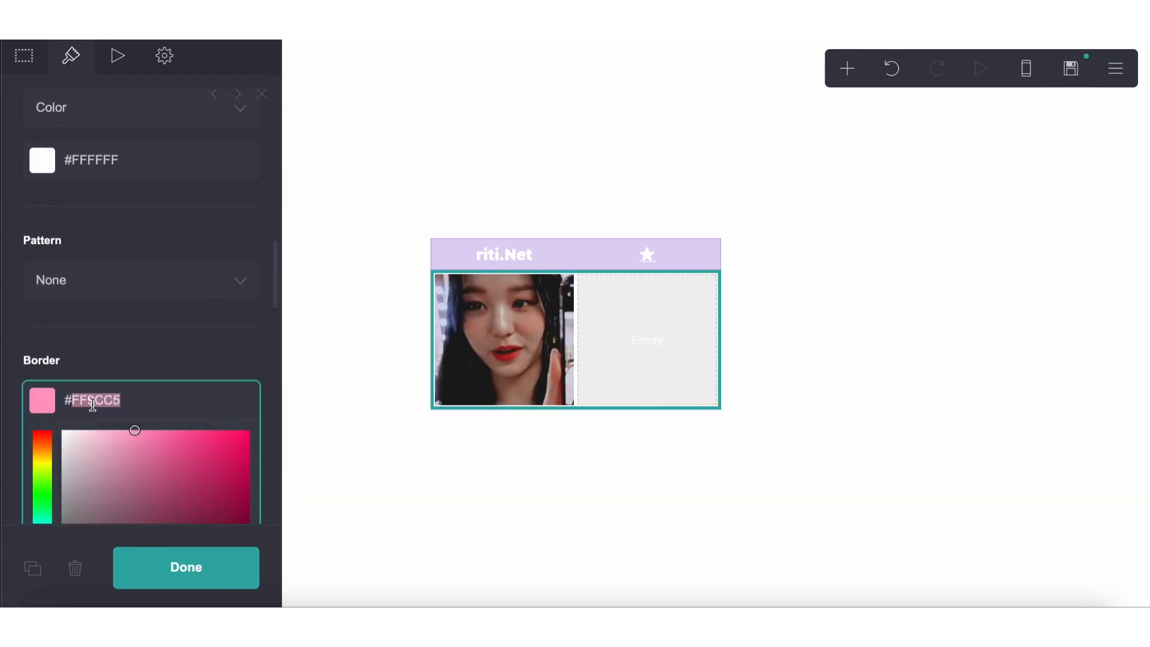
{"action": "key", "text": "super+v"}
{"action": "left_click", "coordinate": [435, 491]}
{"action": "left_click", "coordinate": [435, 491]}
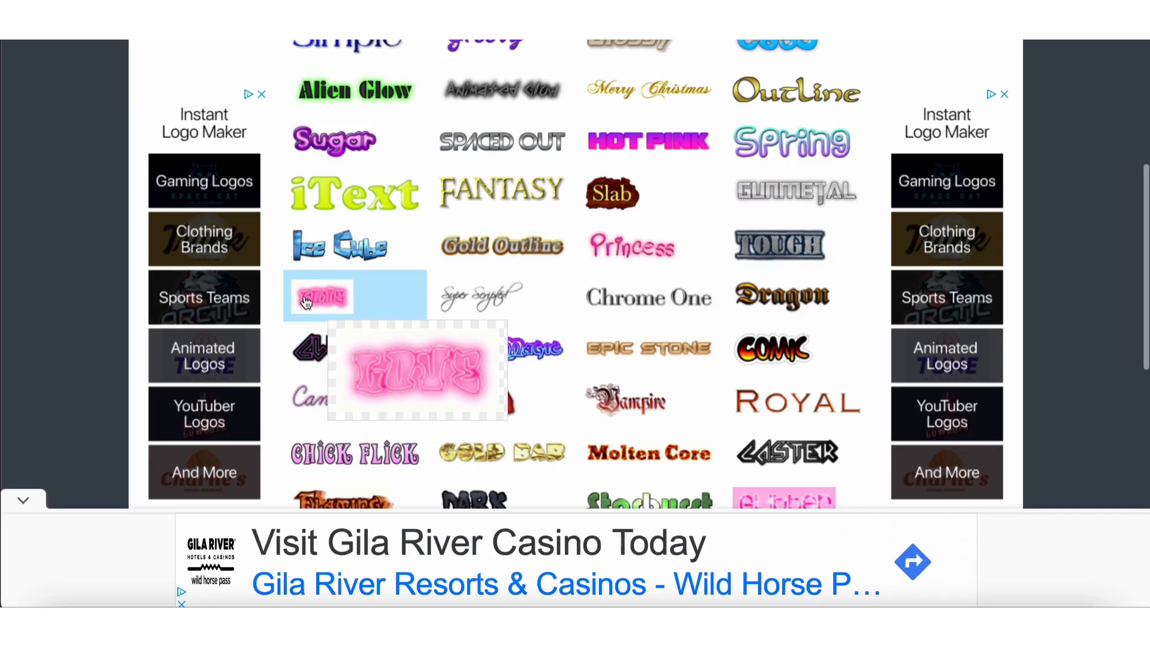
Switch to the Cool Text site and open the pink glowing Love text generator, dismissing the advert
{"action": "left_click", "coordinate": [306, 301]}
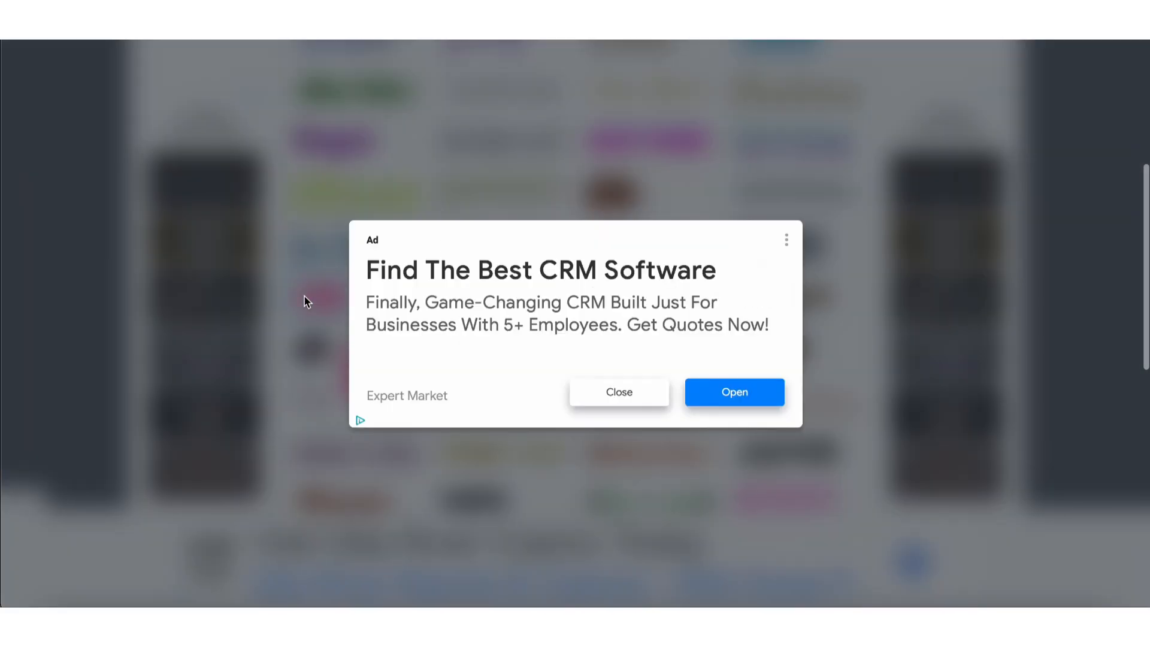
{"action": "left_click", "coordinate": [623, 395]}
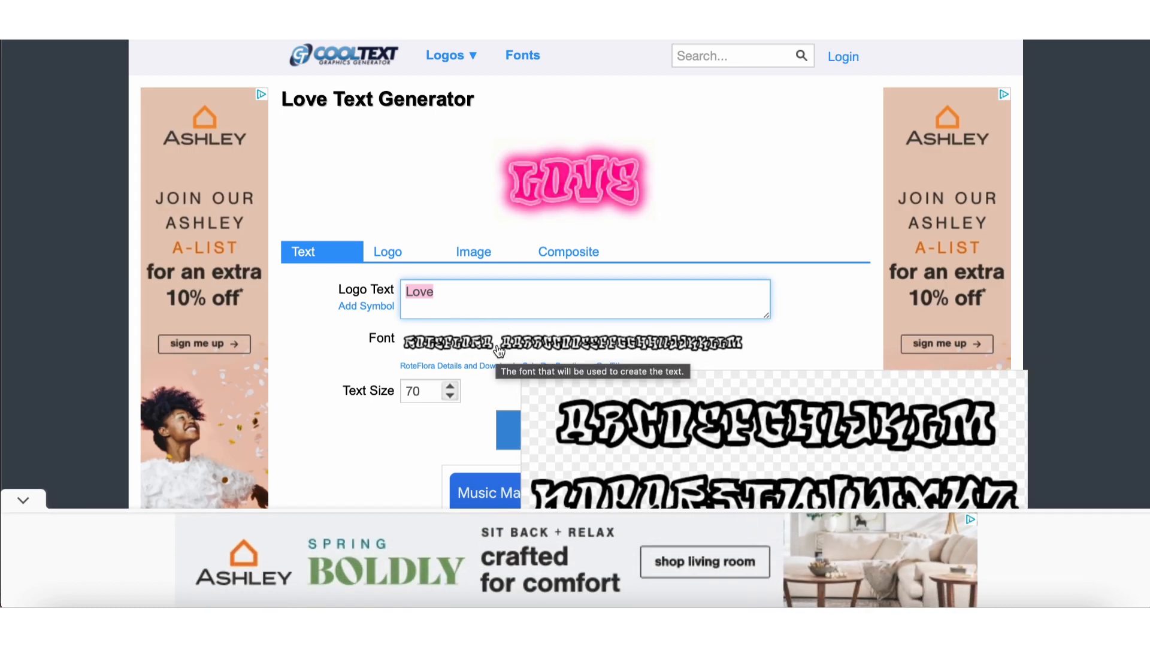
Set the logo's font to Powerpuff, chosen from the site's list of fonts starting with P
{"action": "left_click", "coordinate": [494, 342]}
{"action": "scroll", "coordinate": [315, 367], "scroll_direction": "down", "scroll_amount": 9}
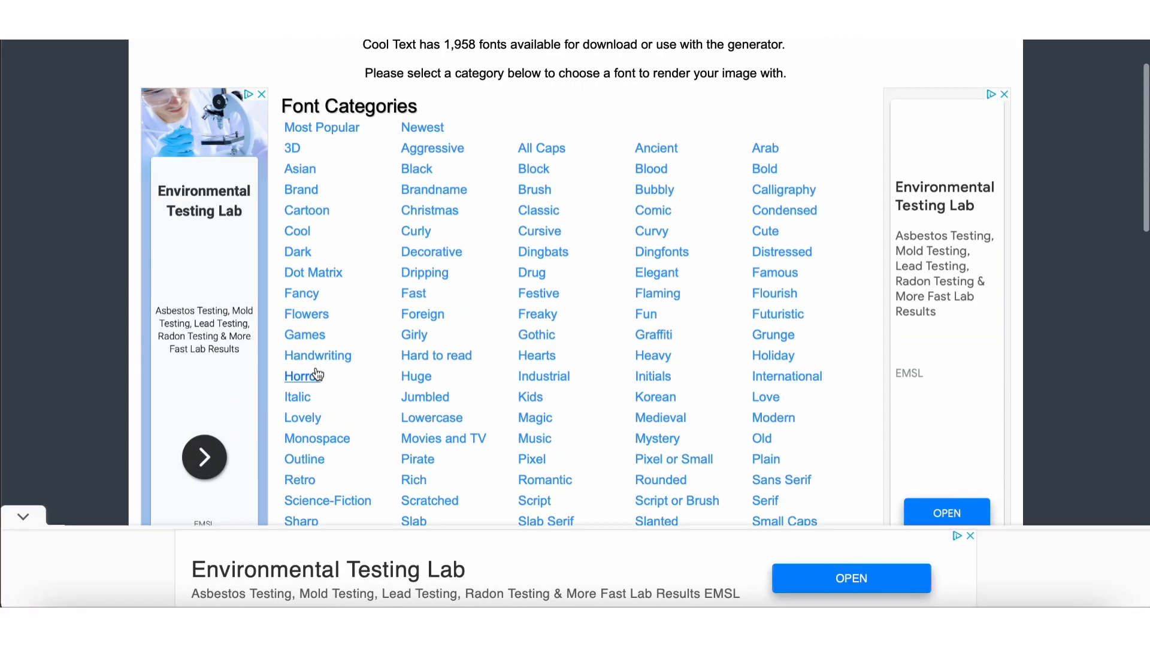
{"action": "left_click", "coordinate": [620, 181]}
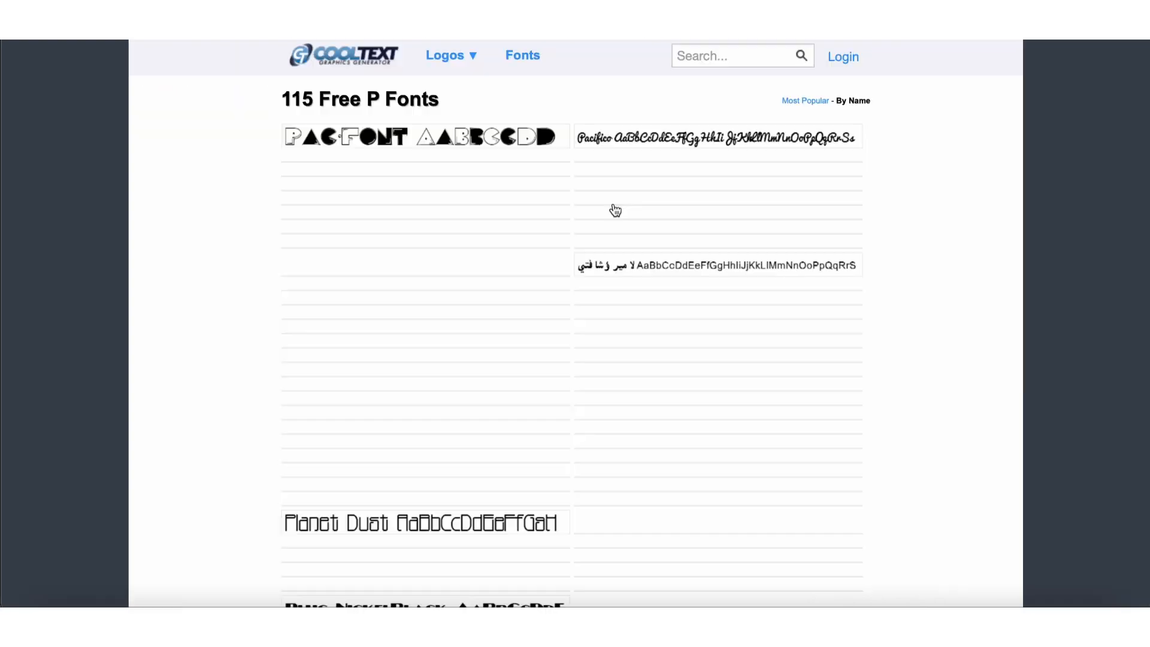
{"action": "scroll", "coordinate": [611, 339], "scroll_direction": "down", "scroll_amount": 2}
{"action": "scroll", "coordinate": [512, 443], "scroll_direction": "down", "scroll_amount": 6}
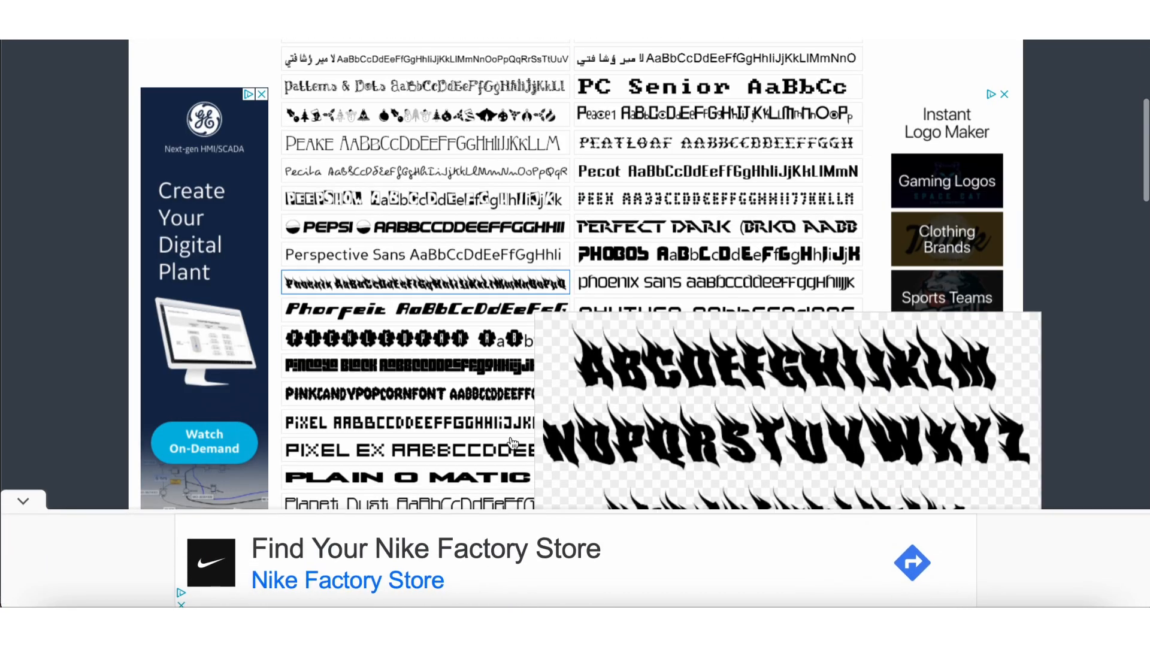
{"action": "scroll", "coordinate": [678, 207], "scroll_direction": "down", "scroll_amount": 3}
{"action": "scroll", "coordinate": [679, 208], "scroll_direction": "down", "scroll_amount": 5}
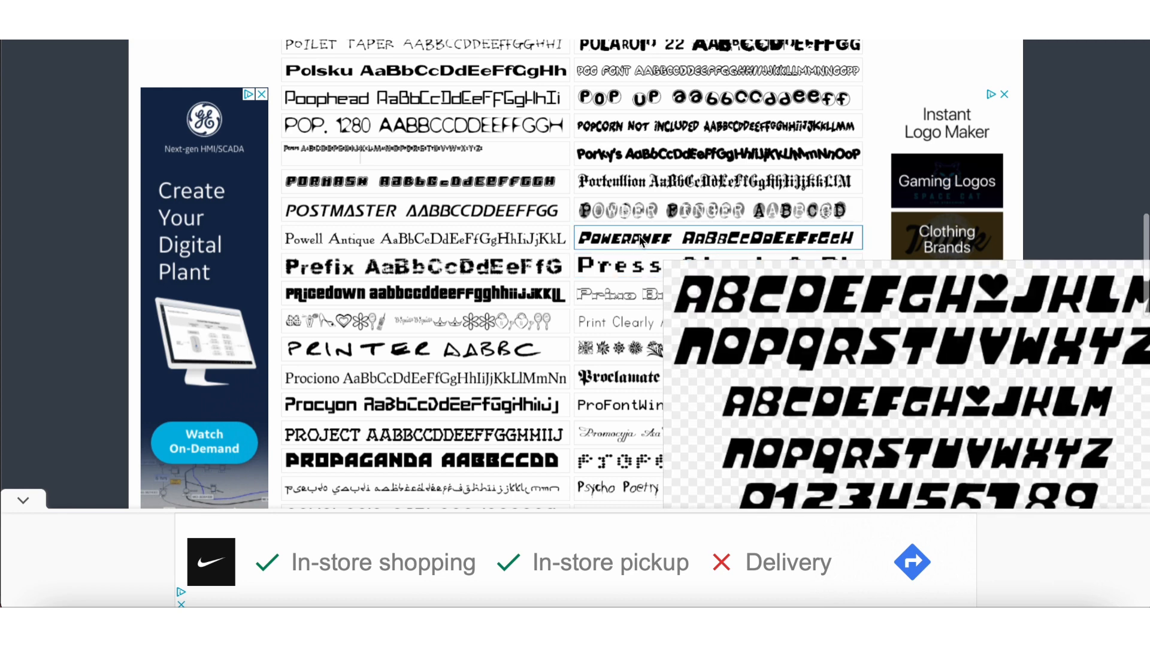
{"action": "left_click", "coordinate": [640, 237]}
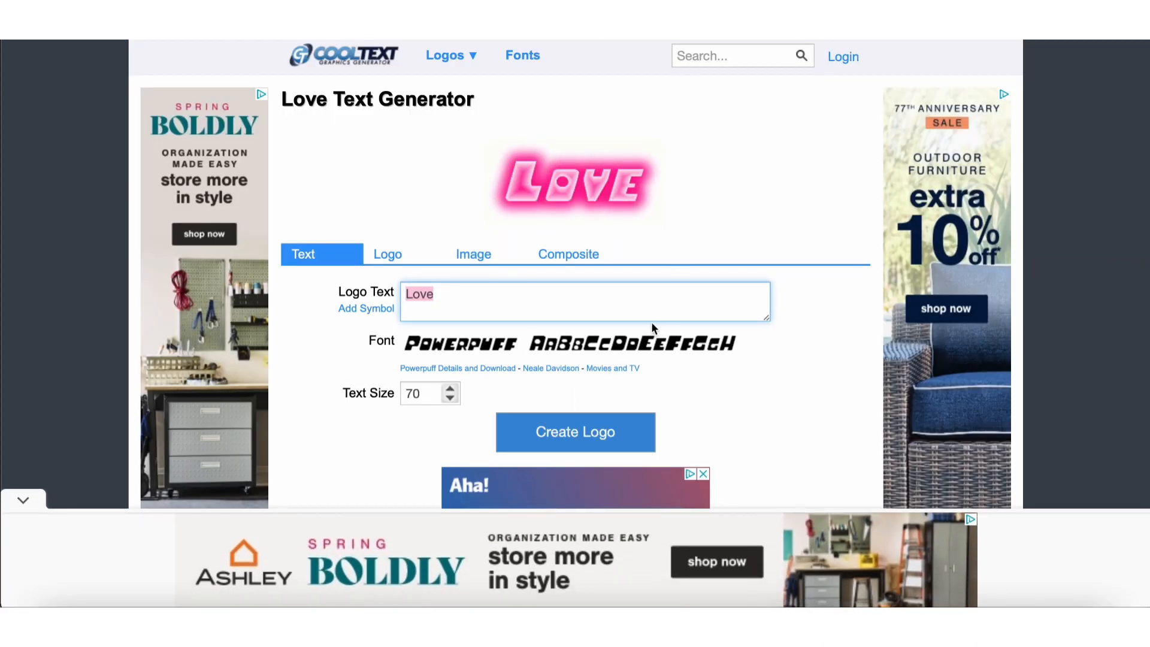
Replace the logo text with the page owner's nickname in lowercase, followed by an exclamation mark
{"action": "key", "text": "BackSpace"}
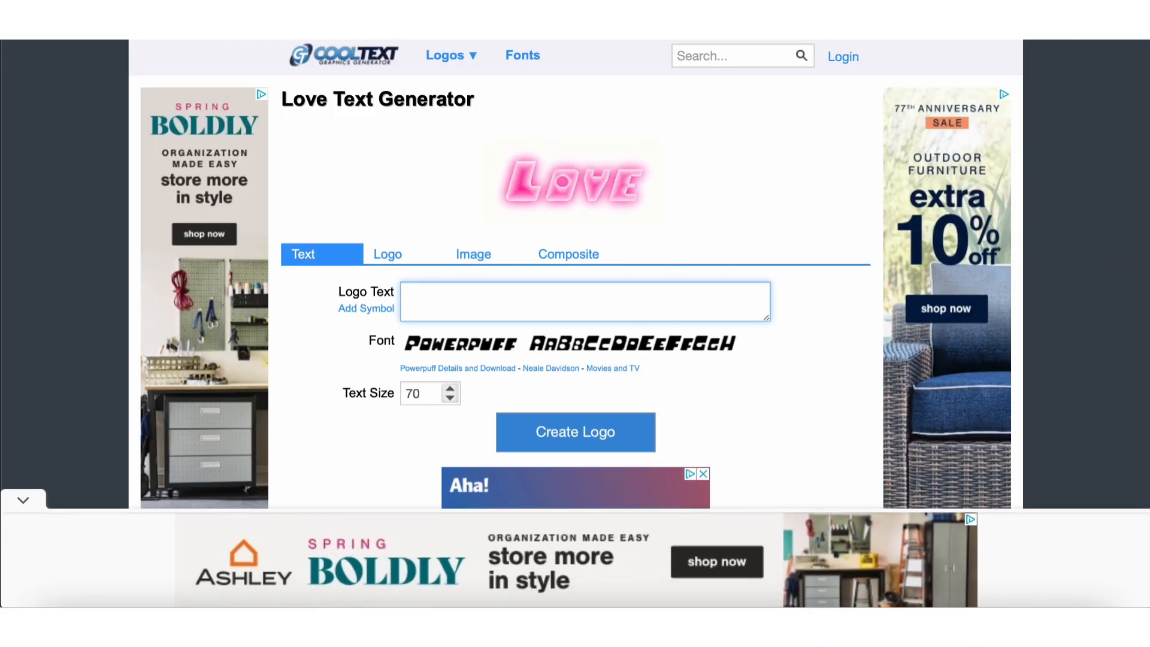
{"action": "type", "text": "Rit"}
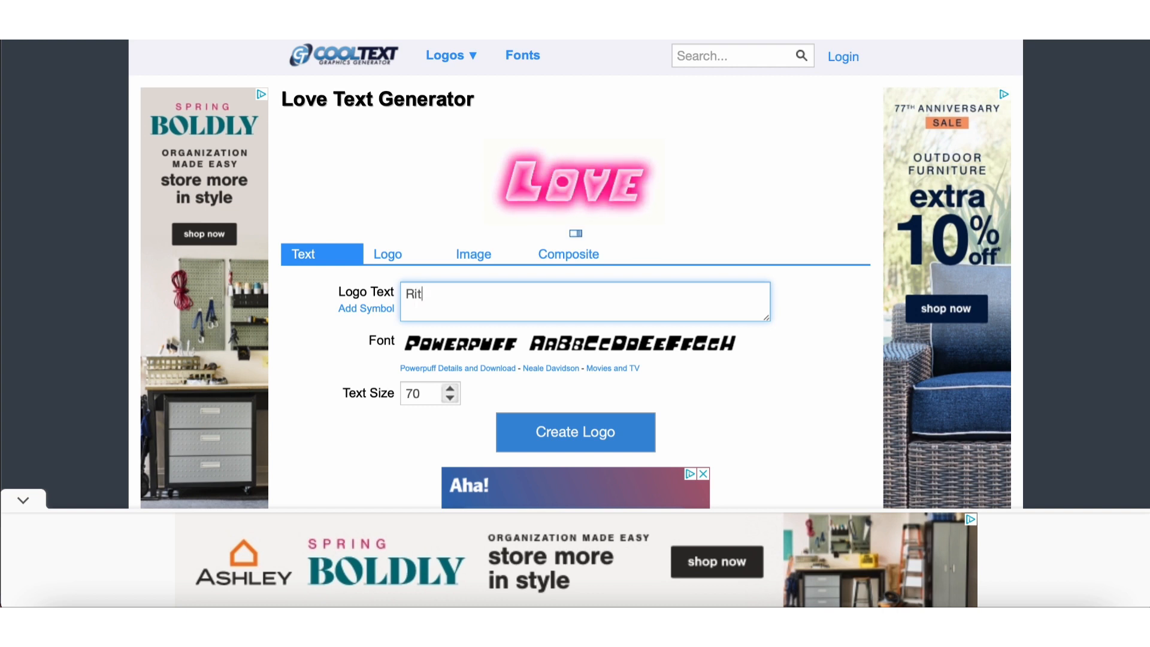
{"action": "key", "text": "BackSpace"}
{"action": "key", "text": "BackSpace"}
{"action": "type", "text": "riti!"}
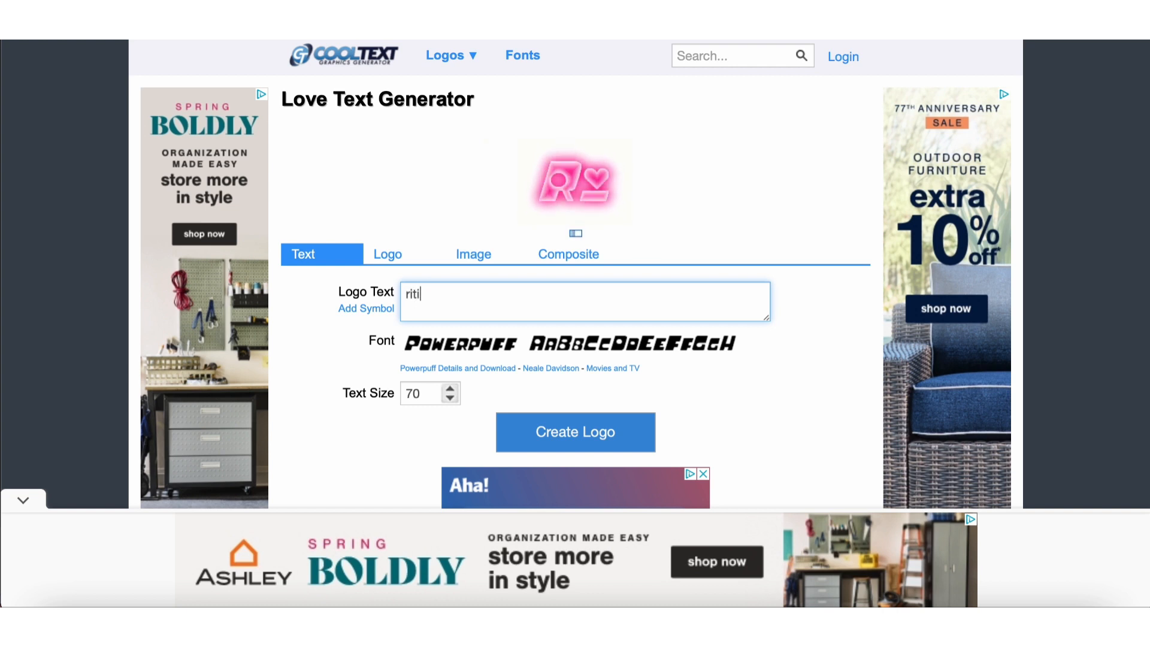
Switch to Carrd and copy the header container's background hex value #E2D3F5
{"action": "left_click", "coordinate": [396, 259]}
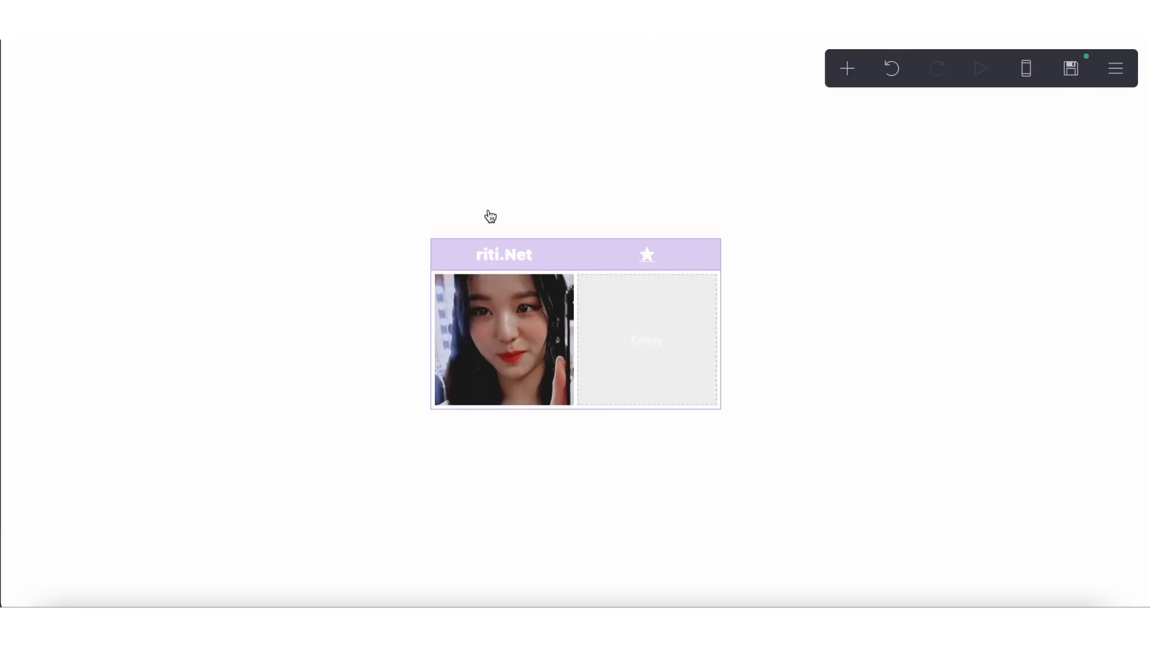
{"action": "left_click", "coordinate": [497, 239]}
{"action": "scroll", "coordinate": [105, 351], "scroll_direction": "down", "scroll_amount": 5}
{"action": "left_click", "coordinate": [91, 472]}
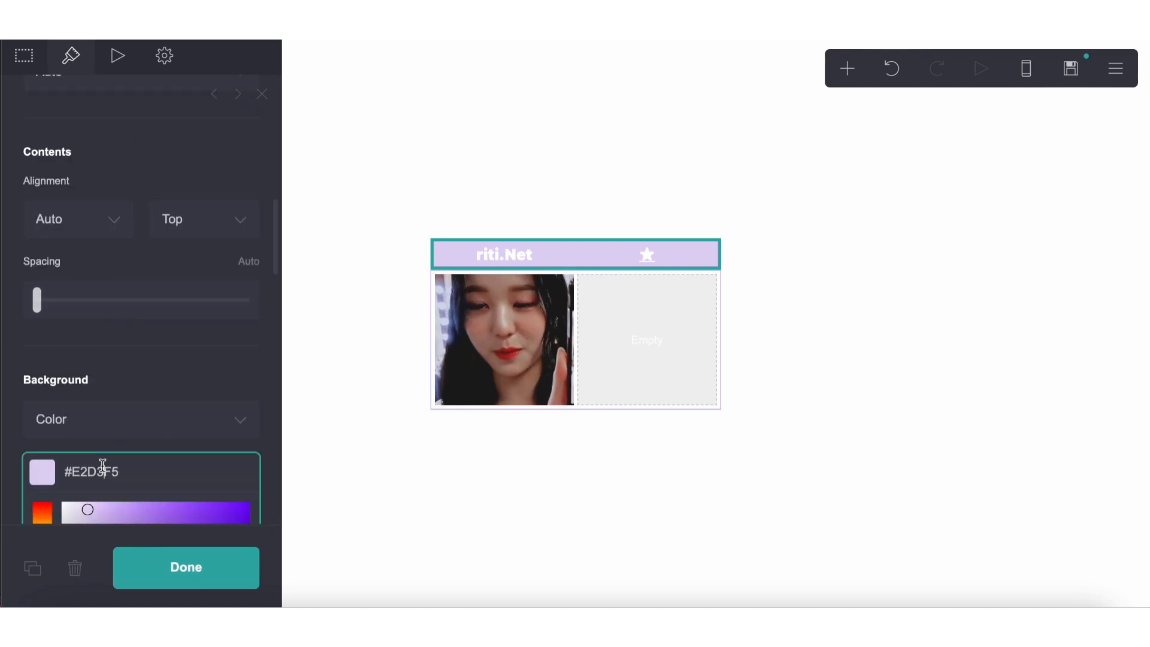
{"action": "double_click", "coordinate": [95, 471]}
{"action": "key", "text": "ctrl+c"}
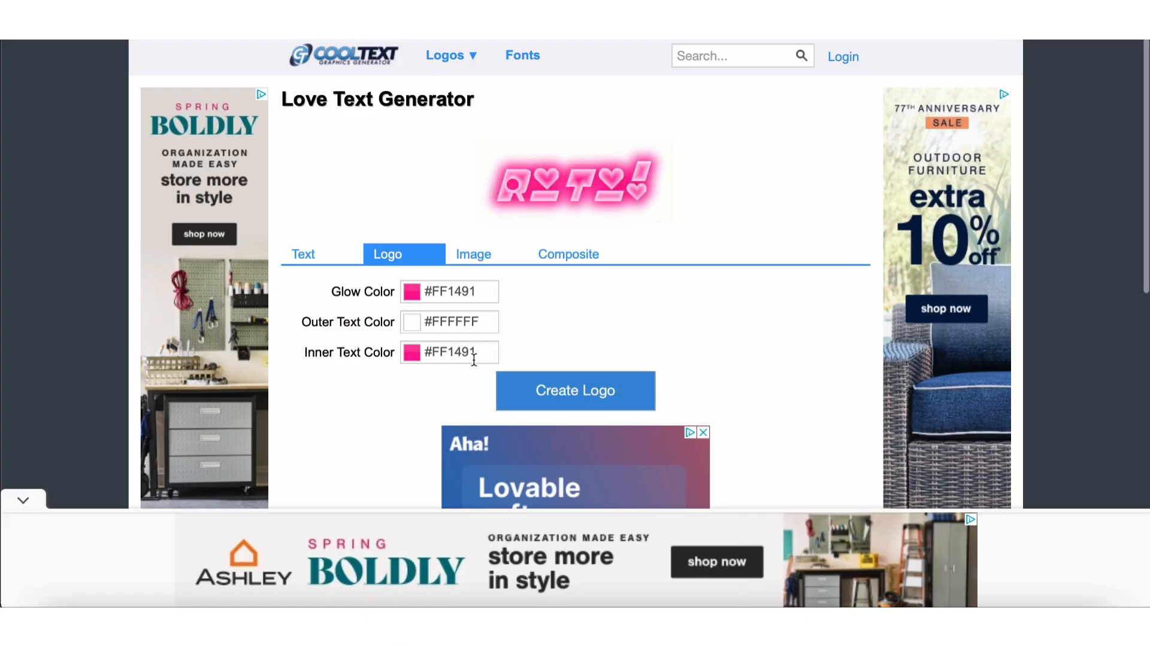
Back on Cool Text, set the logo's inner text color to the copied lavender #E2D3F5
{"action": "double_click", "coordinate": [461, 352]}
{"action": "key", "text": "ctrl+v"}
{"action": "left_click", "coordinate": [590, 322]}
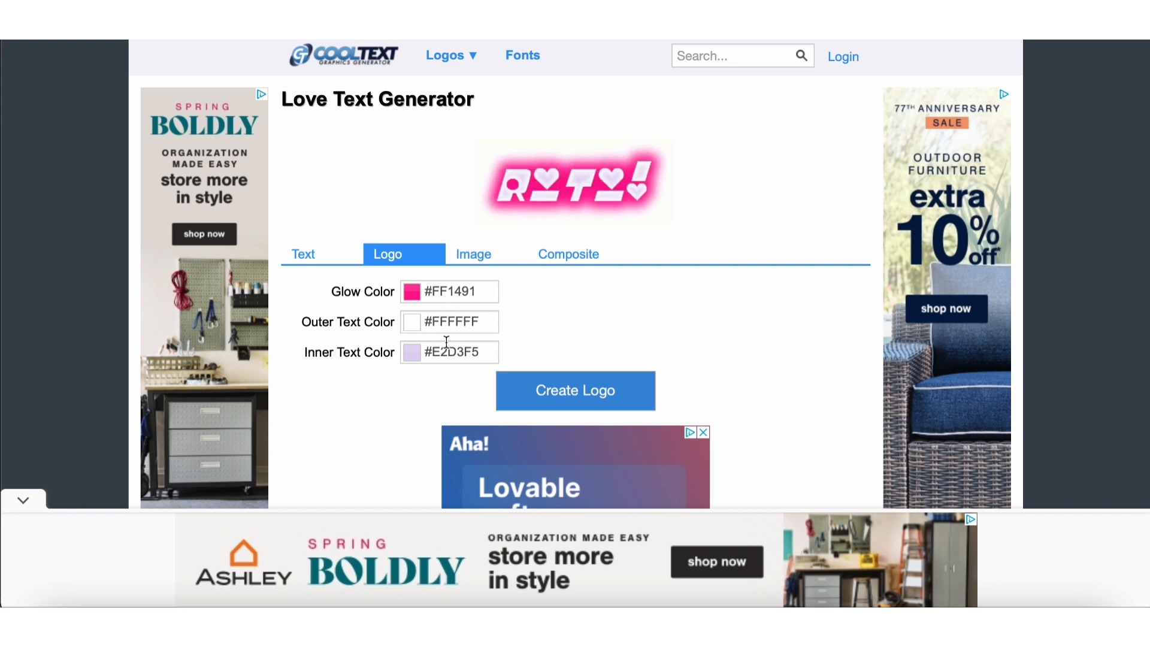
Darken the logo's inner text color to #CBB0EB and copy that hex value
{"action": "left_click", "coordinate": [457, 358]}
{"action": "left_click", "coordinate": [438, 368]}
{"action": "left_click_drag", "start_coordinate": [439, 368], "coordinate": [432, 375]}
{"action": "double_click", "coordinate": [442, 354]}
{"action": "key", "text": "ctrl+c"}
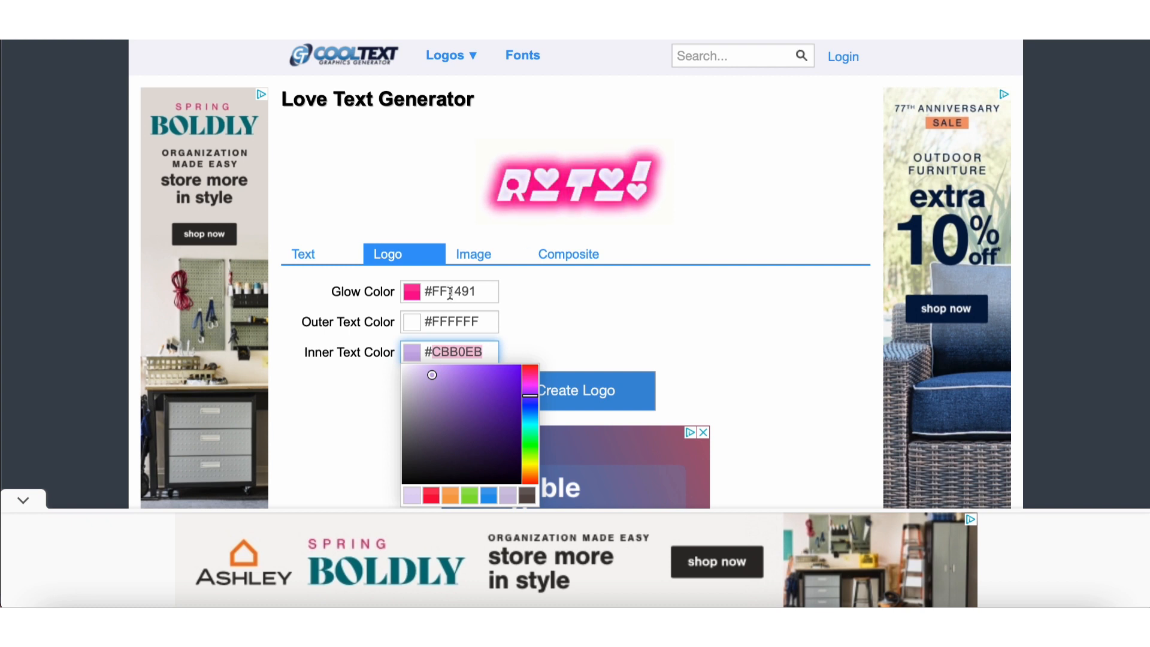
Apply the copied lavender #CBB0EB as the logo's glow color
{"action": "double_click", "coordinate": [451, 291]}
{"action": "key", "text": "ctrl+v"}
{"action": "left_click", "coordinate": [608, 296]}
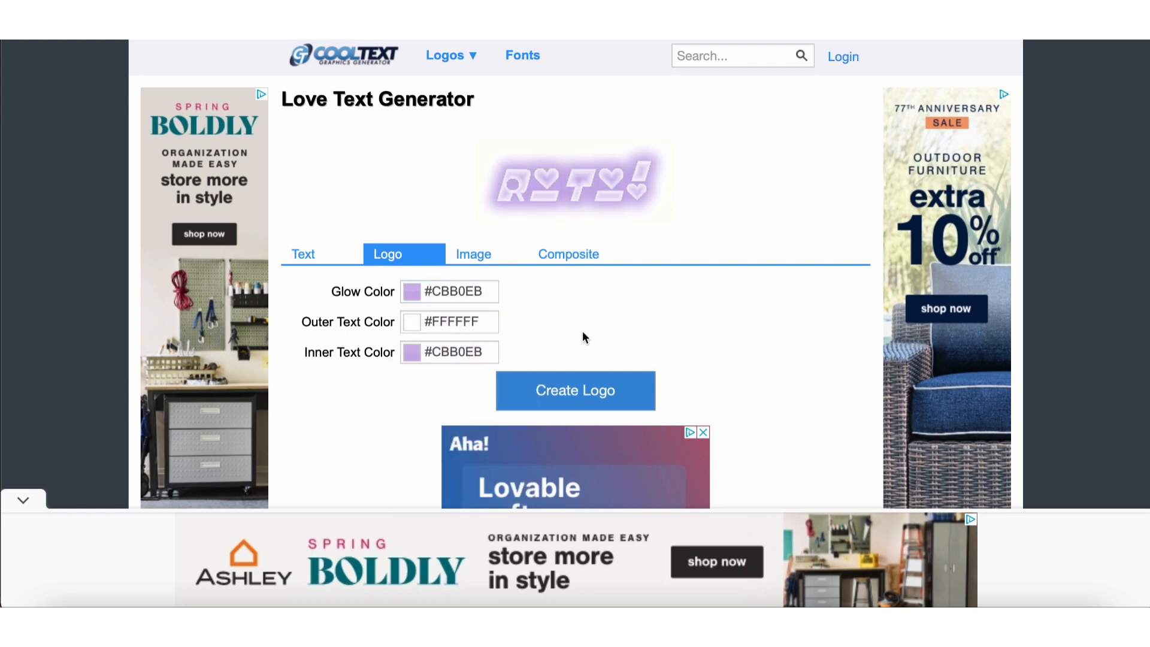
Generate the finished logo and save its image to the Downloads folder
{"action": "left_click", "coordinate": [476, 255]}
{"action": "left_click", "coordinate": [598, 450]}
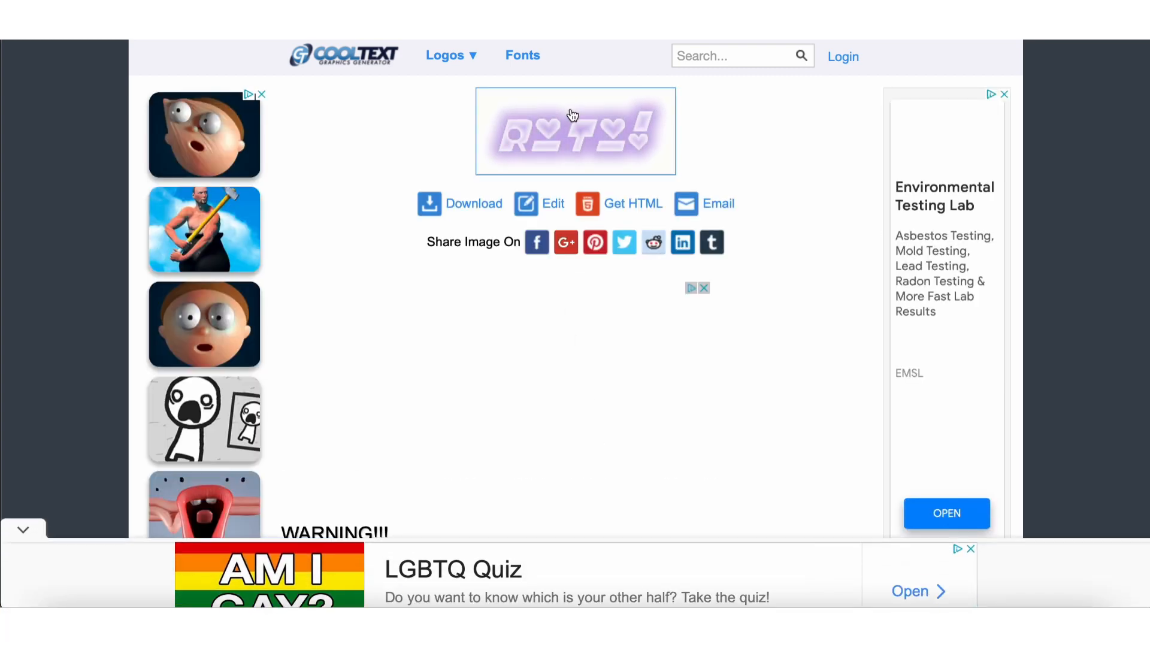
{"action": "right_click", "coordinate": [573, 105]}
{"action": "left_click", "coordinate": [644, 343]}
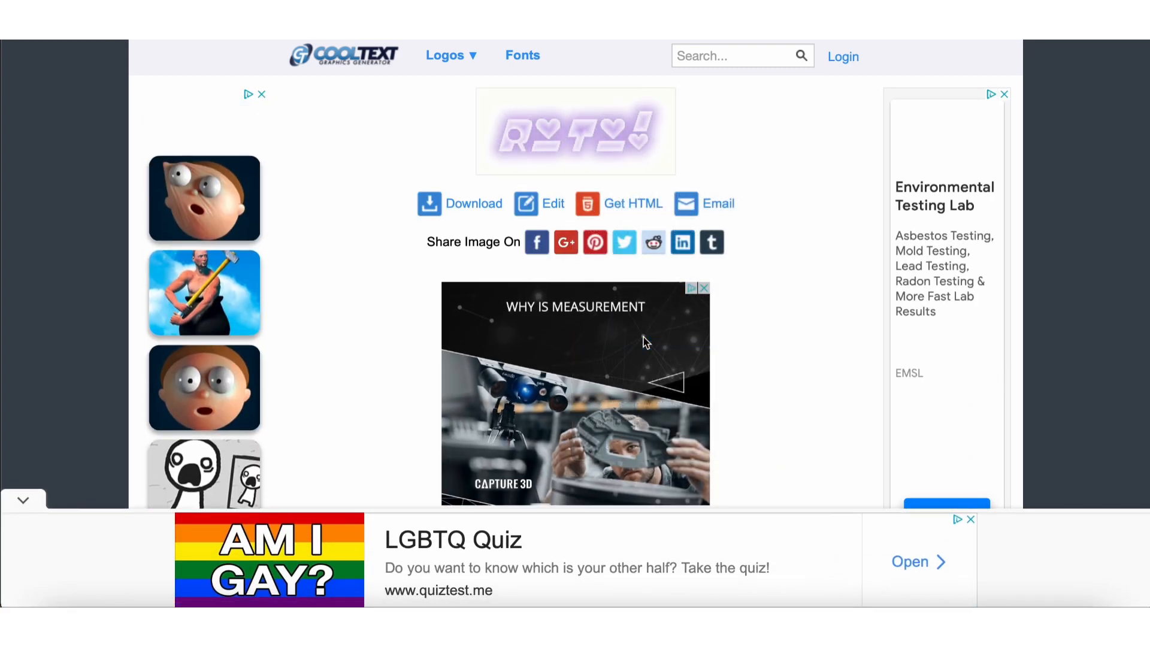
{"action": "key", "text": "Return"}
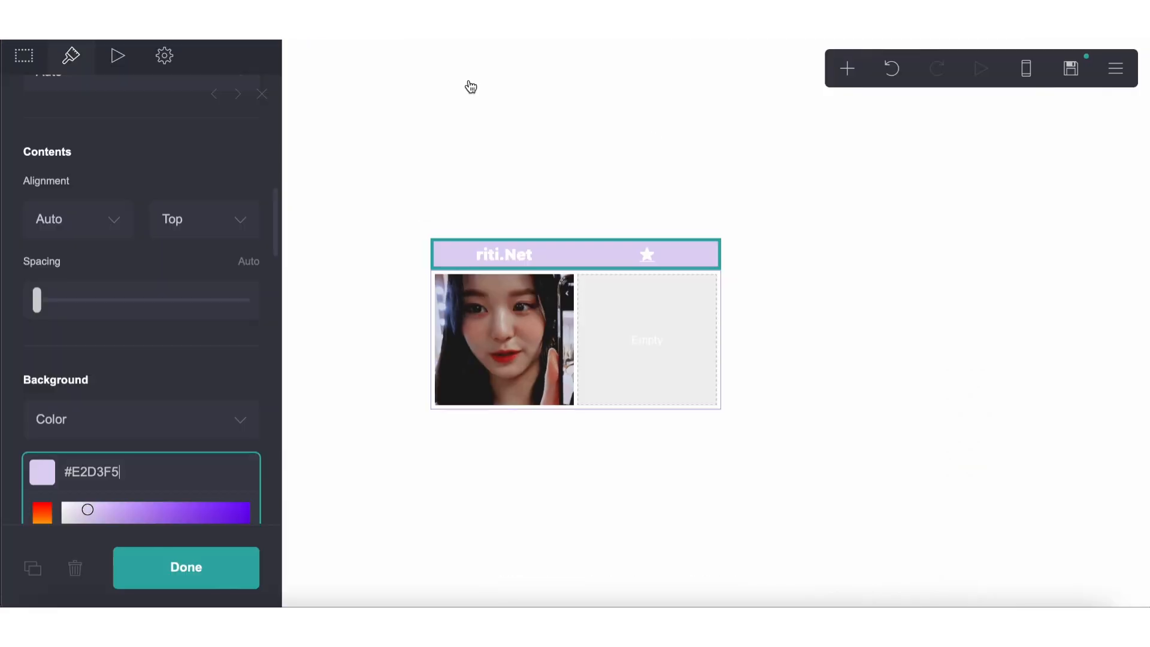
Switch to Carrd, add an image element to the container's empty second column, and upload cooltext406778886014593.gif to it
{"action": "left_click", "coordinate": [847, 68]}
{"action": "left_click", "coordinate": [694, 174]}
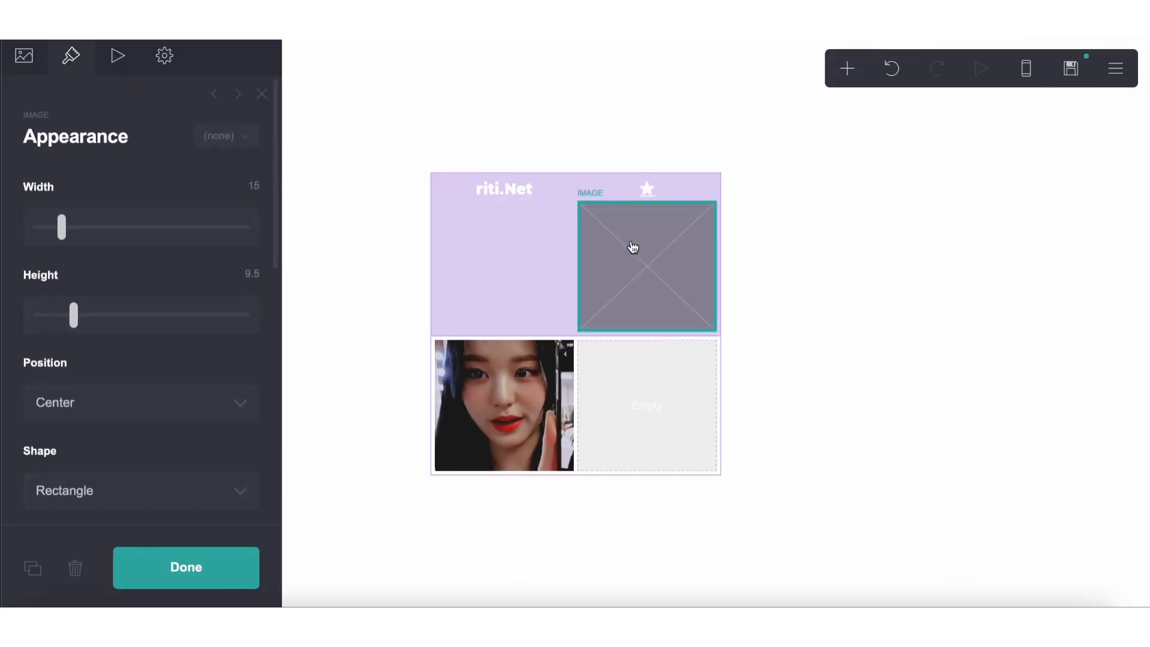
{"action": "left_click_drag", "start_coordinate": [632, 250], "coordinate": [650, 339]}
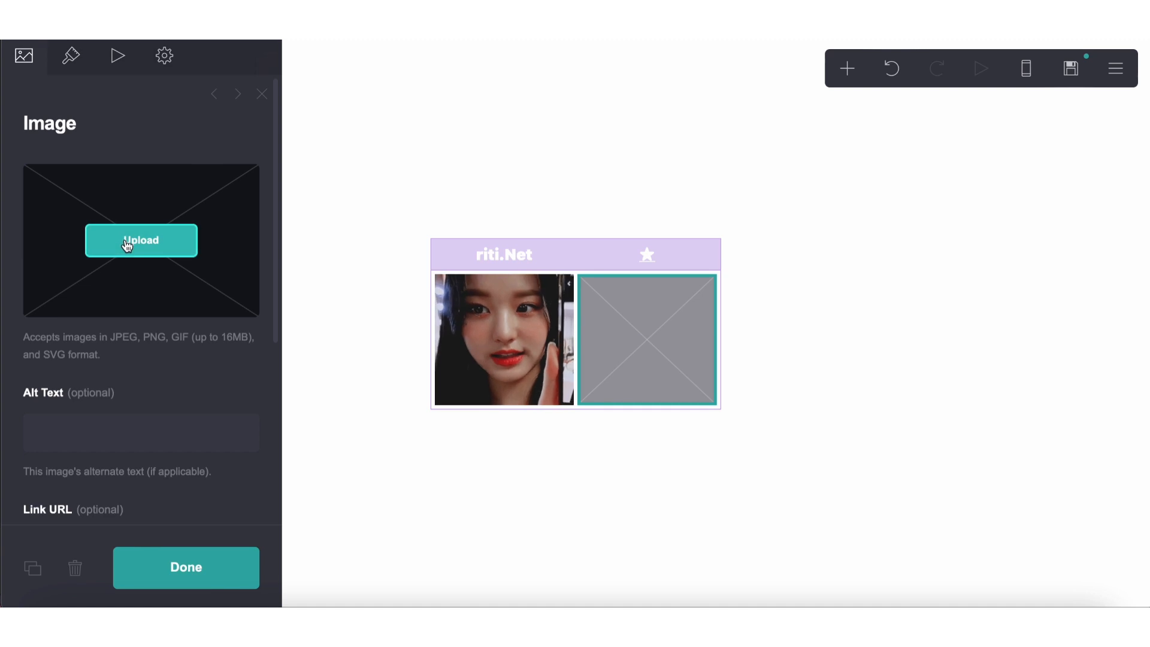
{"action": "left_click", "coordinate": [123, 241]}
{"action": "left_click", "coordinate": [461, 182]}
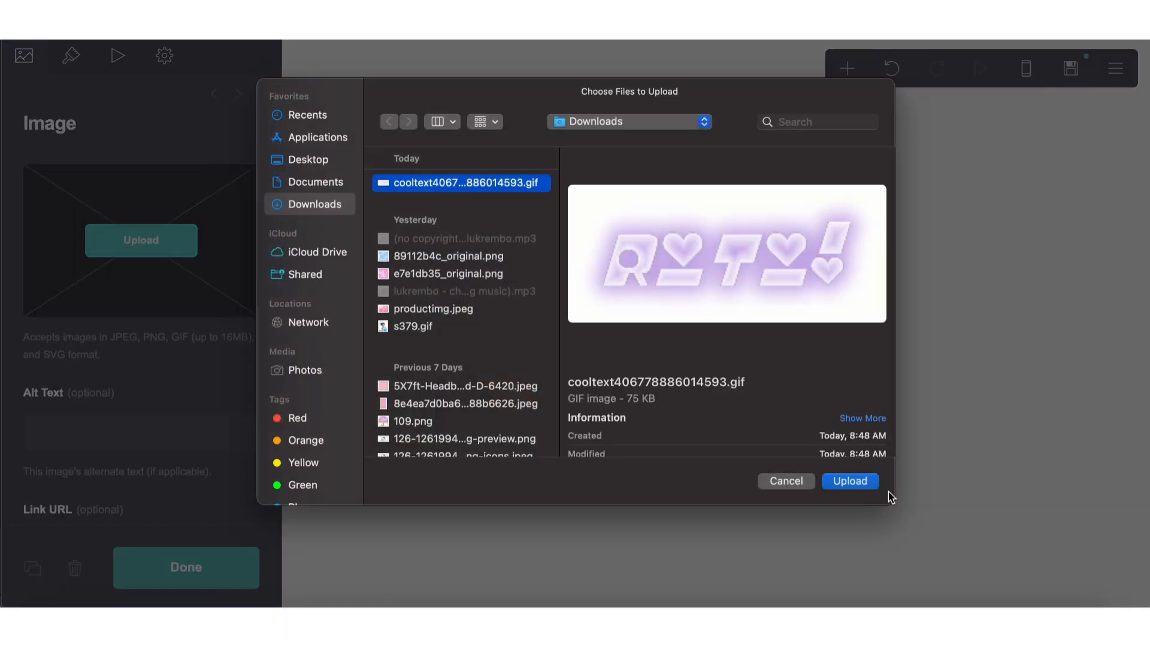
{"action": "left_click", "coordinate": [859, 485]}
Resize the uploaded logo image to a width of 15 and a small fixed height that fits the lettering
{"action": "left_click", "coordinate": [72, 71]}
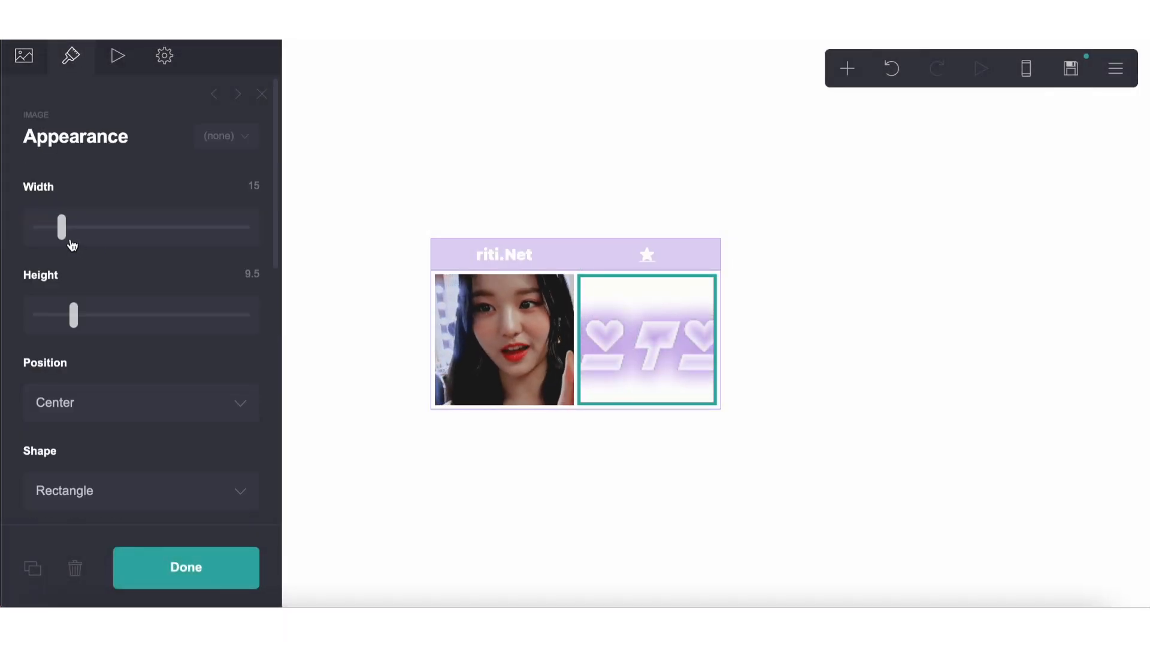
{"action": "left_click_drag", "start_coordinate": [62, 228], "coordinate": [12, 226]}
{"action": "mouse_move", "coordinate": [237, 319]}
{"action": "left_mouse_down"}
{"action": "mouse_move", "coordinate": [31, 326]}
{"action": "mouse_move", "coordinate": [248, 327]}
{"action": "left_mouse_up"}
{"action": "left_click", "coordinate": [249, 187]}
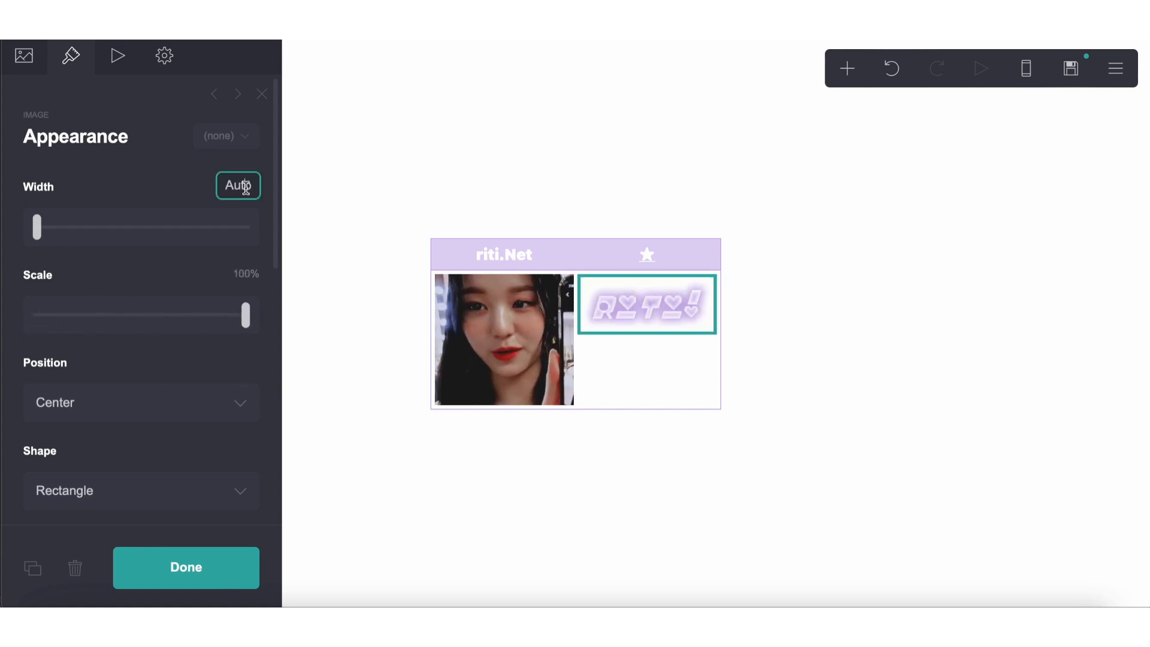
{"action": "type", "text": "15"}
{"action": "key", "text": "Return"}
{"action": "left_click_drag", "start_coordinate": [31, 318], "coordinate": [3, 316]}
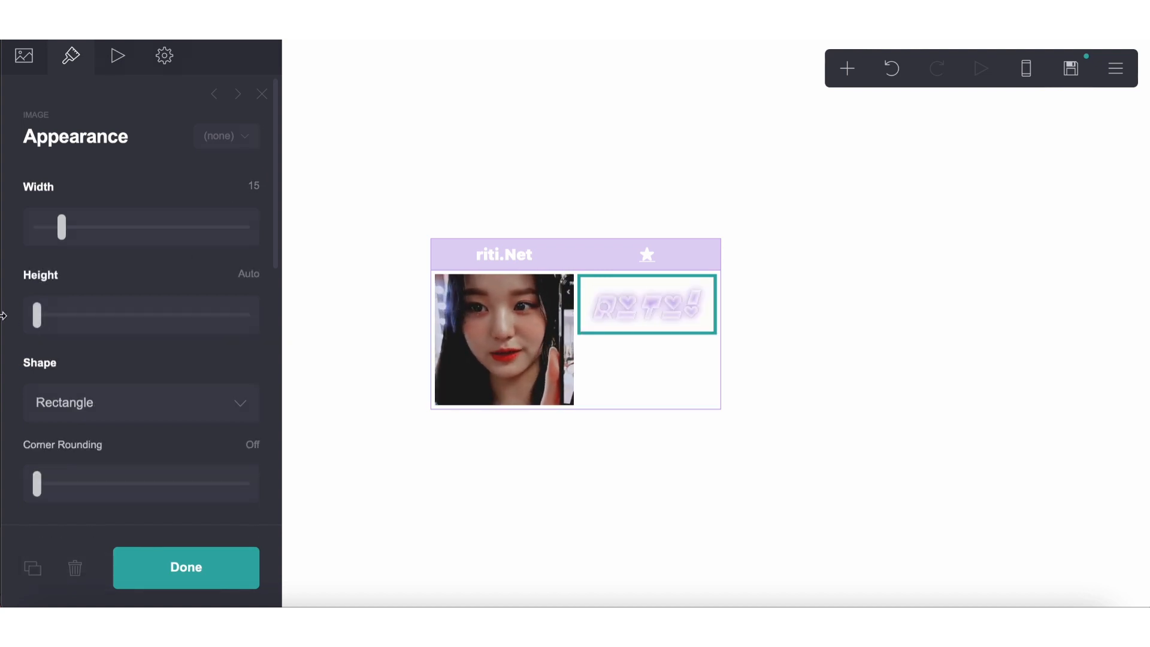
{"action": "left_click", "coordinate": [475, 458]}
{"action": "left_click", "coordinate": [475, 460]}
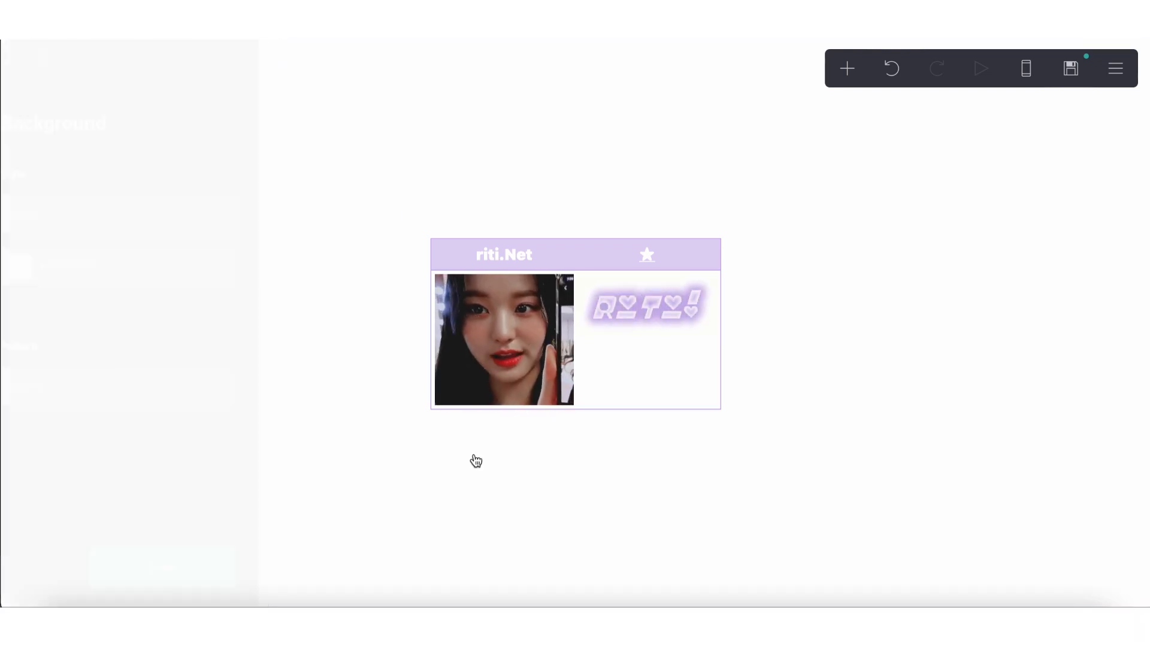
{"action": "left_click", "coordinate": [696, 298]}
{"action": "left_click_drag", "start_coordinate": [36, 316], "coordinate": [51, 324]}
{"action": "left_click", "coordinate": [562, 458]}
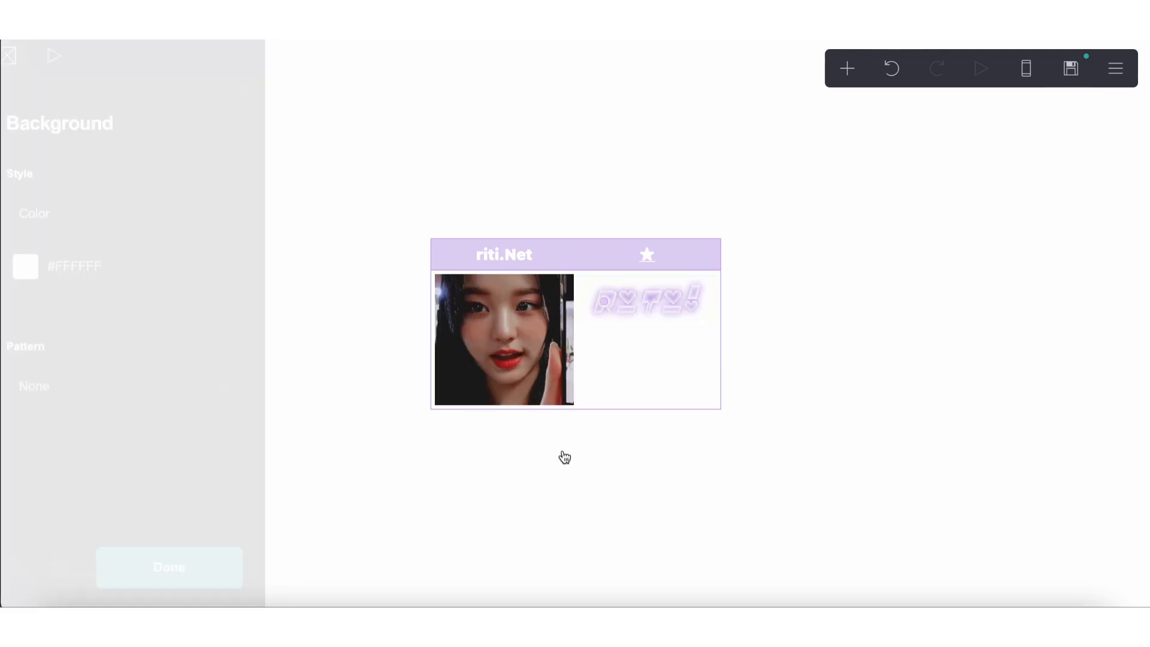
Add a text element directly below the logo image in the container's second column
{"action": "left_click", "coordinate": [847, 68]}
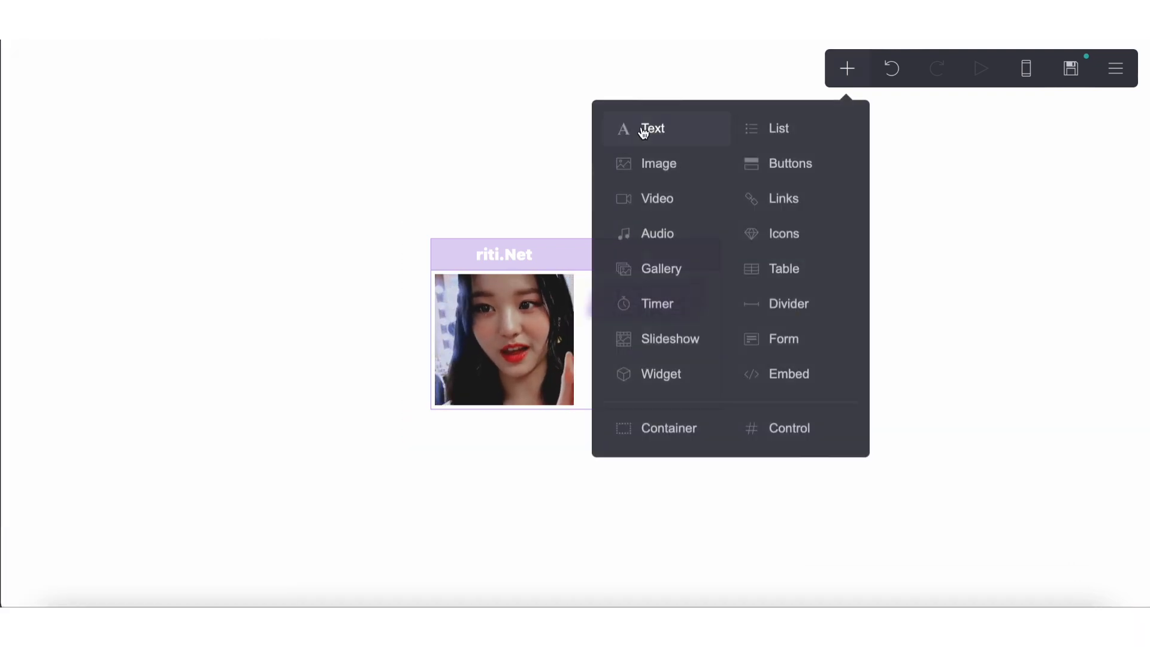
{"action": "left_click", "coordinate": [636, 126]}
{"action": "left_click_drag", "start_coordinate": [537, 417], "coordinate": [645, 327]}
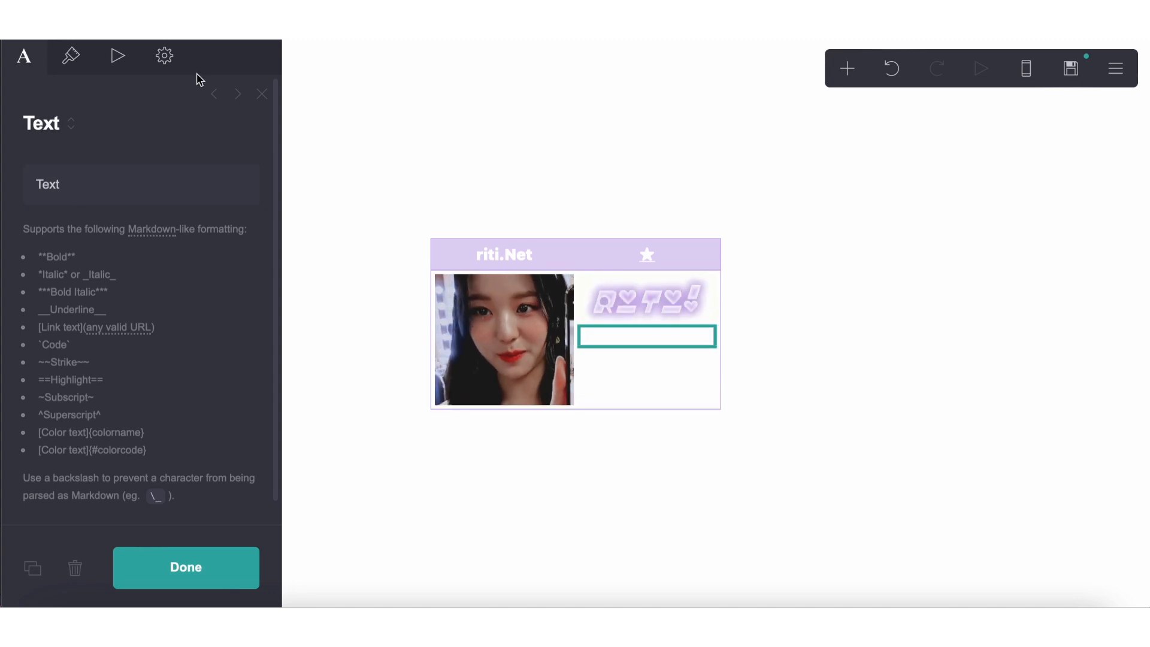
Set the new text element's color to black #000000
{"action": "left_click", "coordinate": [71, 56]}
{"action": "left_click", "coordinate": [89, 226]}
{"action": "double_click", "coordinate": [90, 226]}
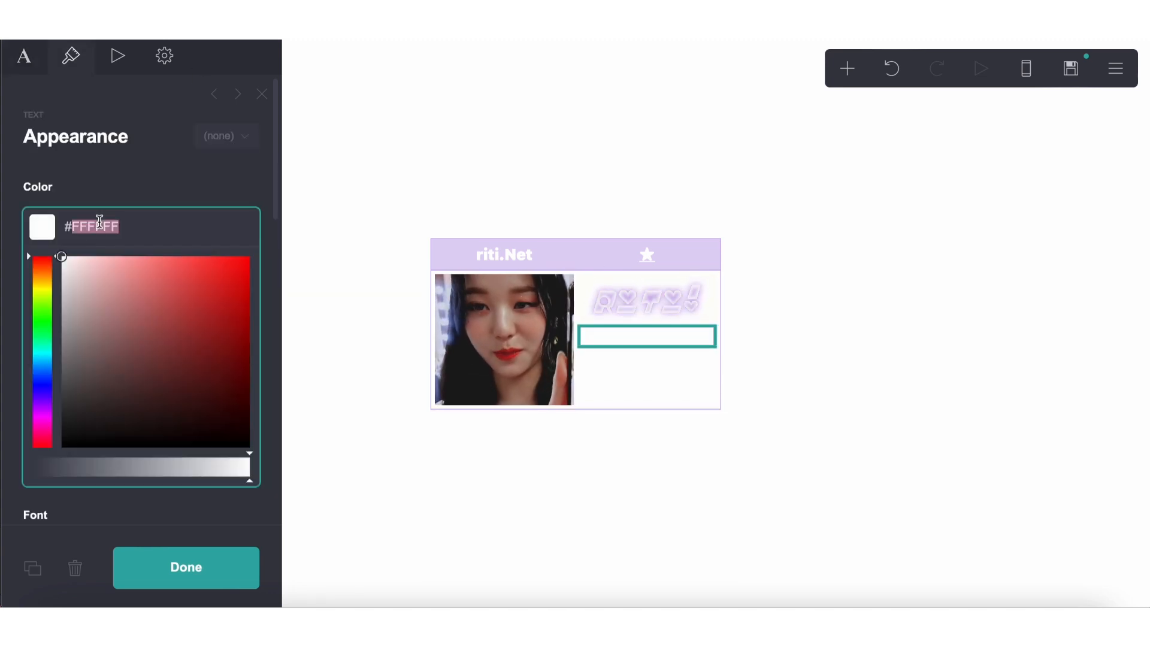
{"action": "type", "text": "00000"}
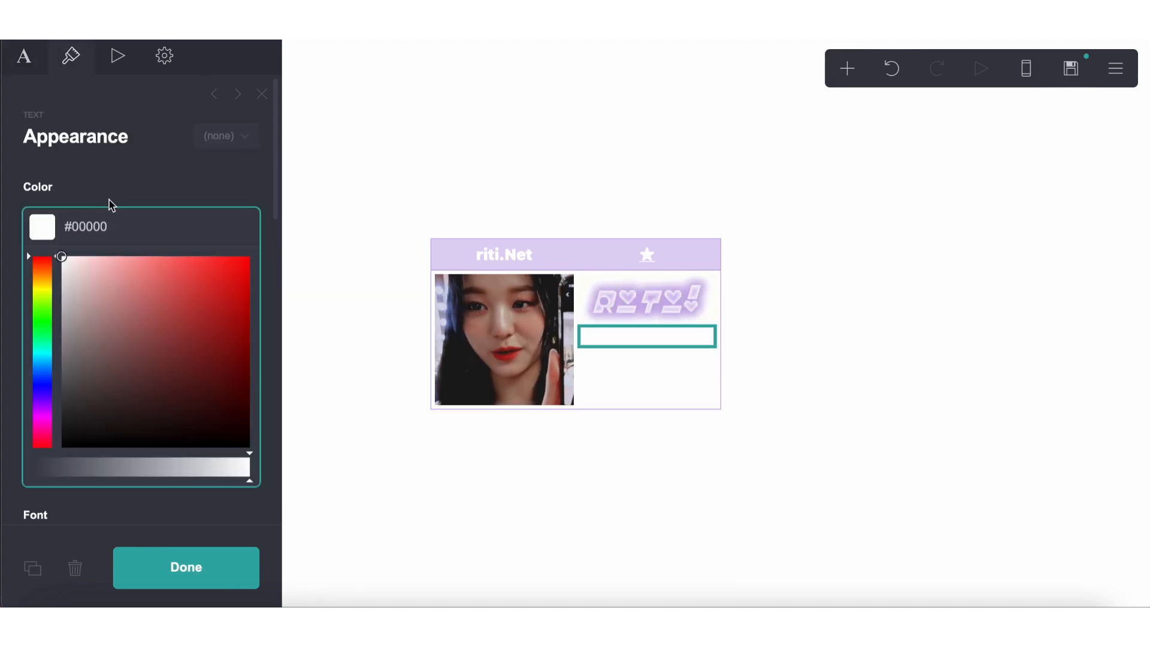
{"action": "type", "text": "0"}
{"action": "left_click", "coordinate": [172, 140]}
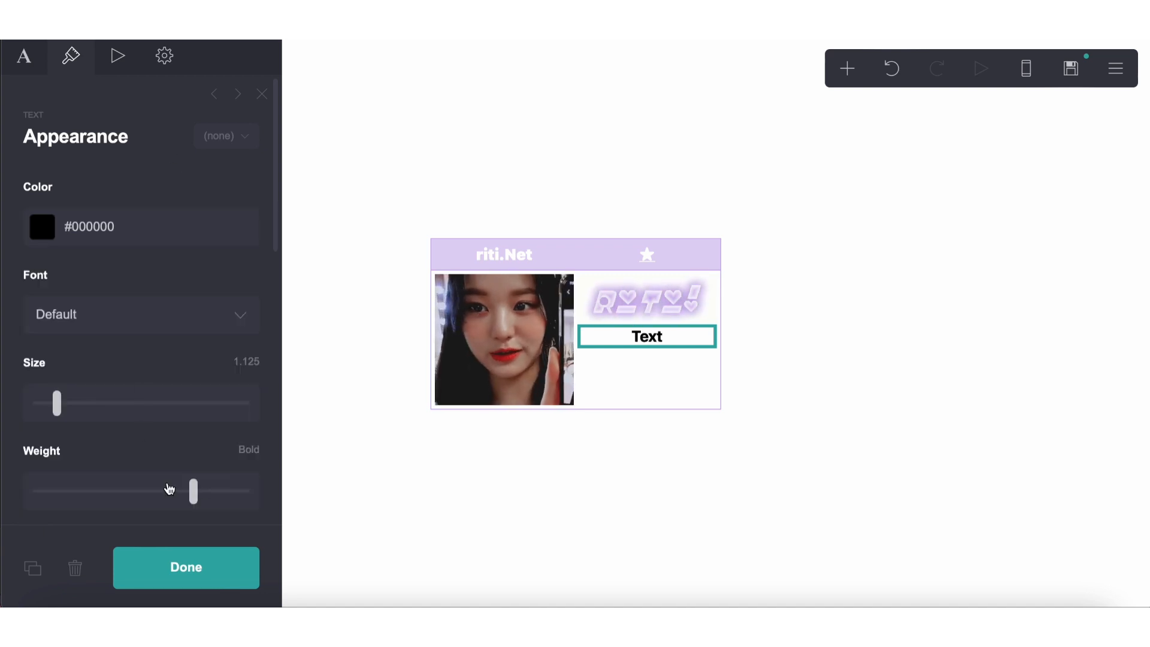
Set the text element's weight to Medium and its size to 0.75
{"action": "left_click_drag", "start_coordinate": [170, 490], "coordinate": [145, 489]}
{"action": "left_click_drag", "start_coordinate": [53, 411], "coordinate": [46, 411]}
{"action": "left_click", "coordinate": [24, 56]}
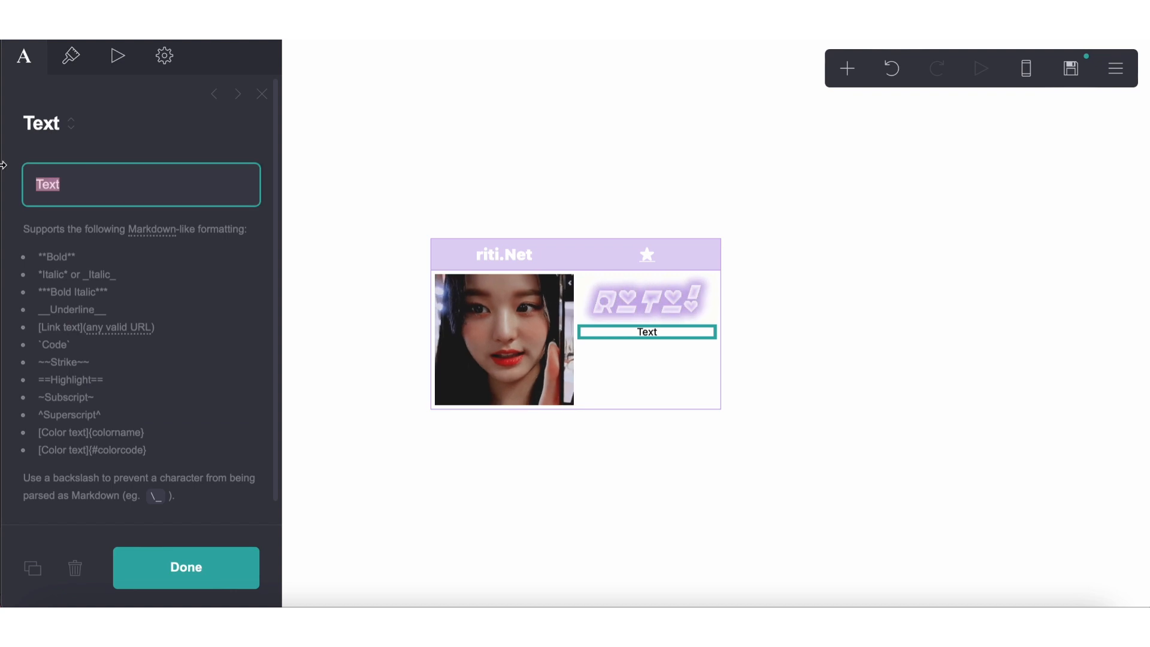
{"action": "left_click", "coordinate": [70, 55]}
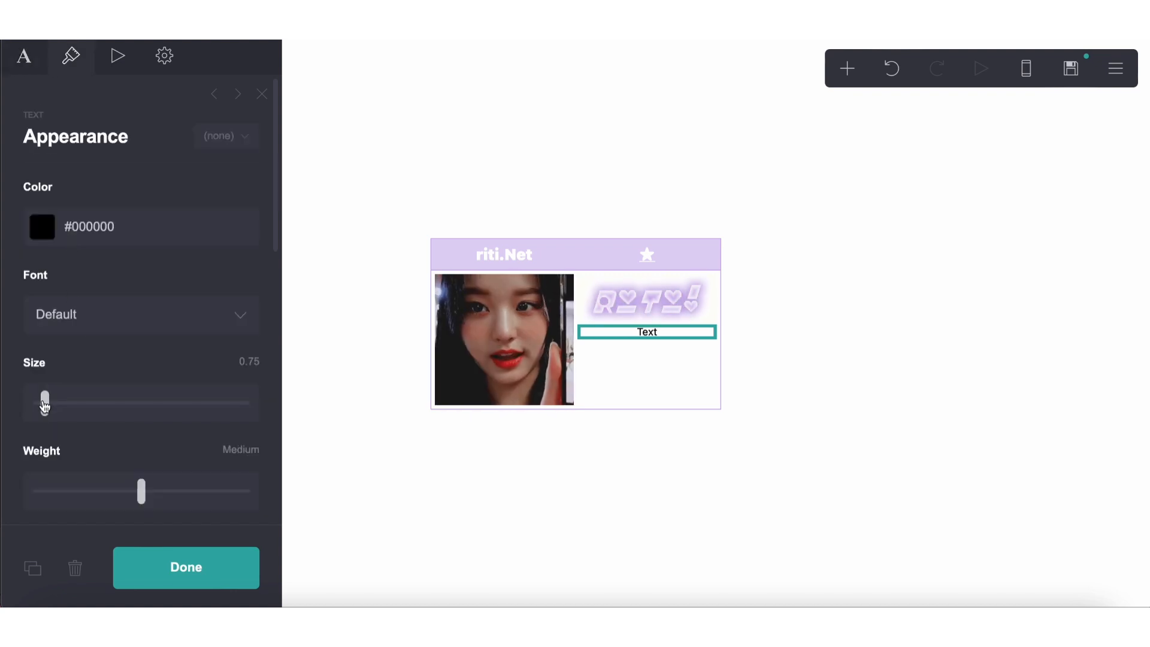
Replace the placeholder text with a bio starting "hi i'm", the owner's two names in Markdown bold, and "! 16 desi gender unlabeled"
{"action": "left_click", "coordinate": [24, 56]}
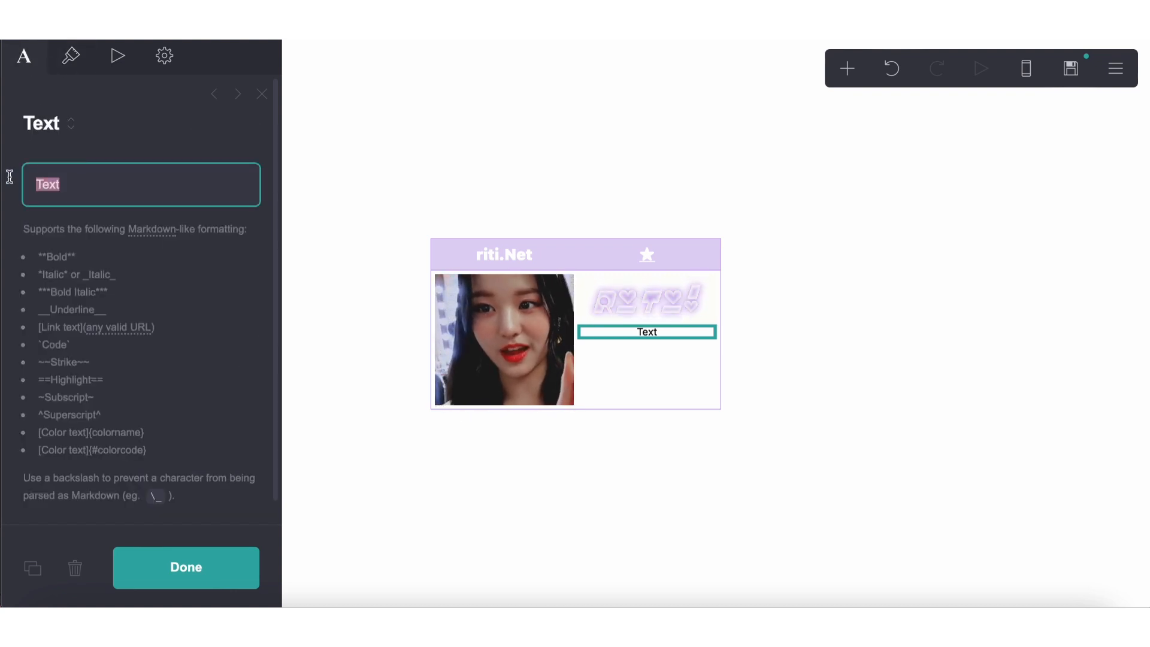
{"action": "type", "text": "h"}
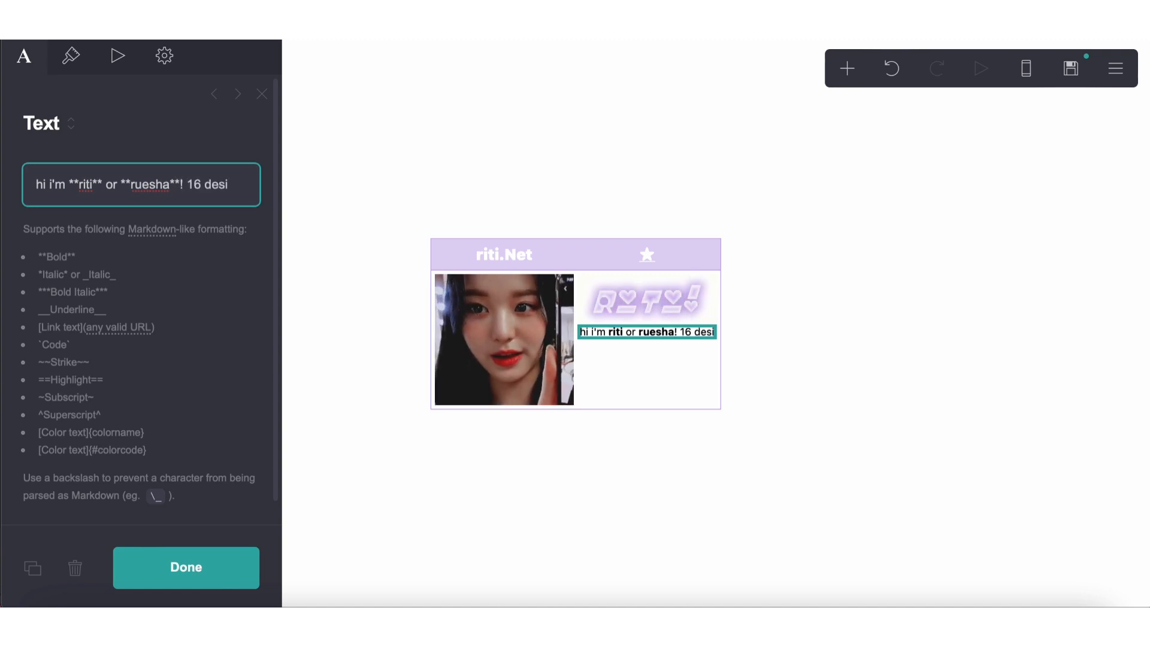
{"action": "type", "text": "ender unlabeled"}
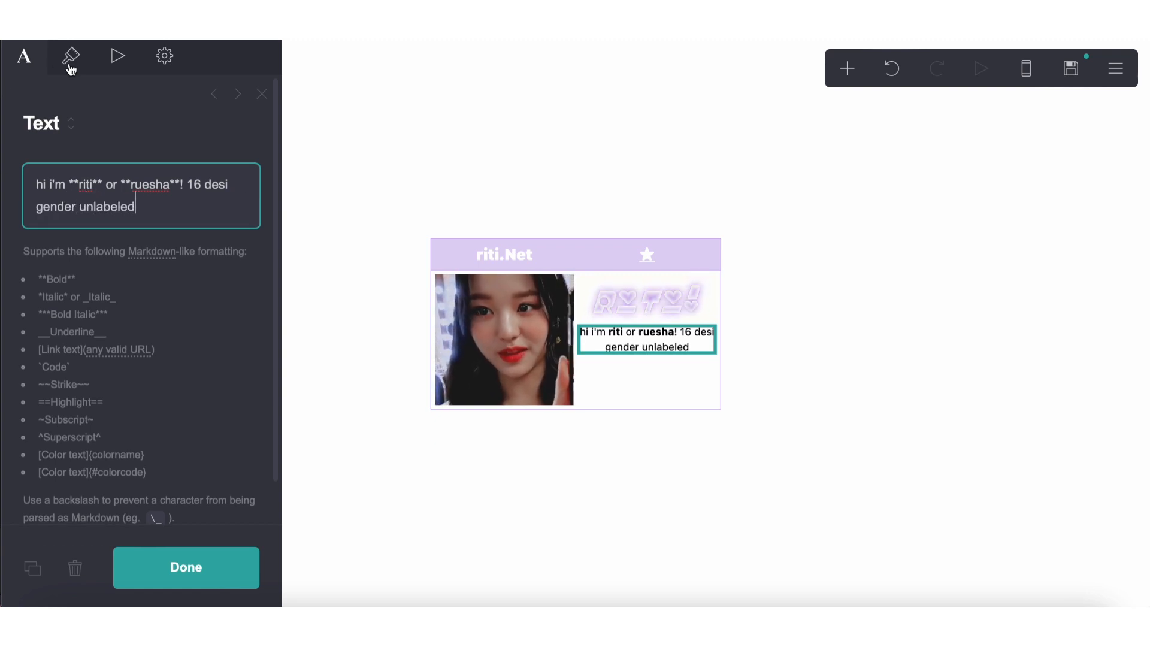
Tighten the line spacing of the bio text
{"action": "left_click", "coordinate": [70, 69]}
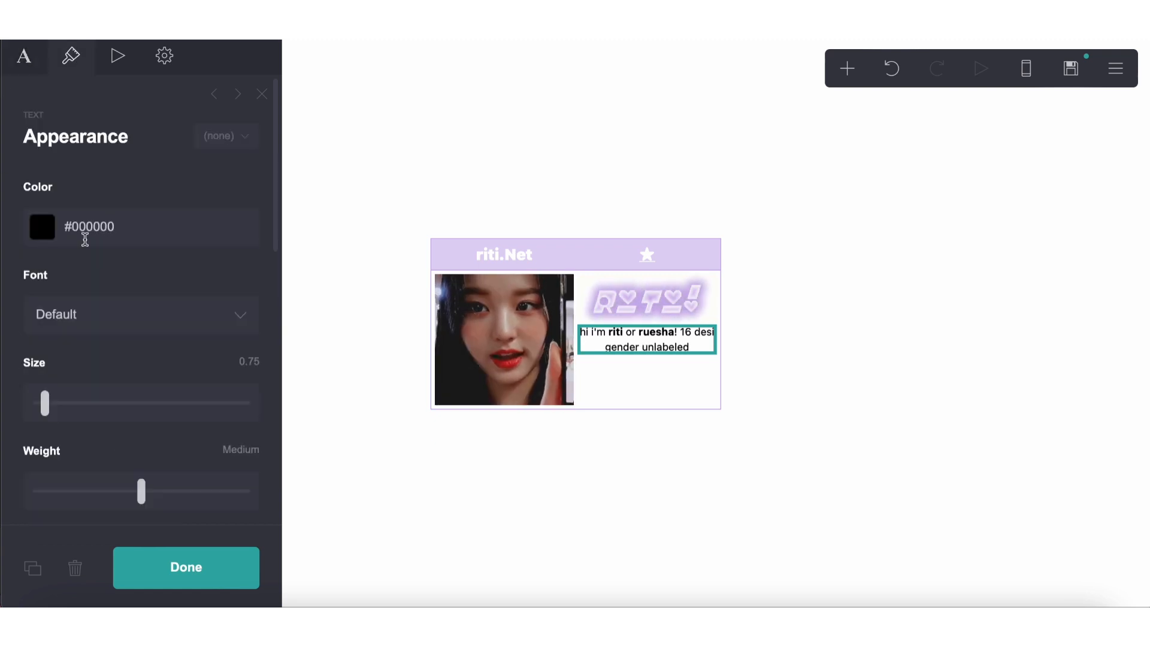
{"action": "scroll", "coordinate": [84, 234], "scroll_direction": "down", "scroll_amount": 5}
{"action": "left_click_drag", "start_coordinate": [128, 298], "coordinate": [96, 297]}
Append "**they them** prns & lesbian <3" to the bio text and close its settings
{"action": "left_click", "coordinate": [24, 55]}
{"action": "left_click", "coordinate": [140, 162]}
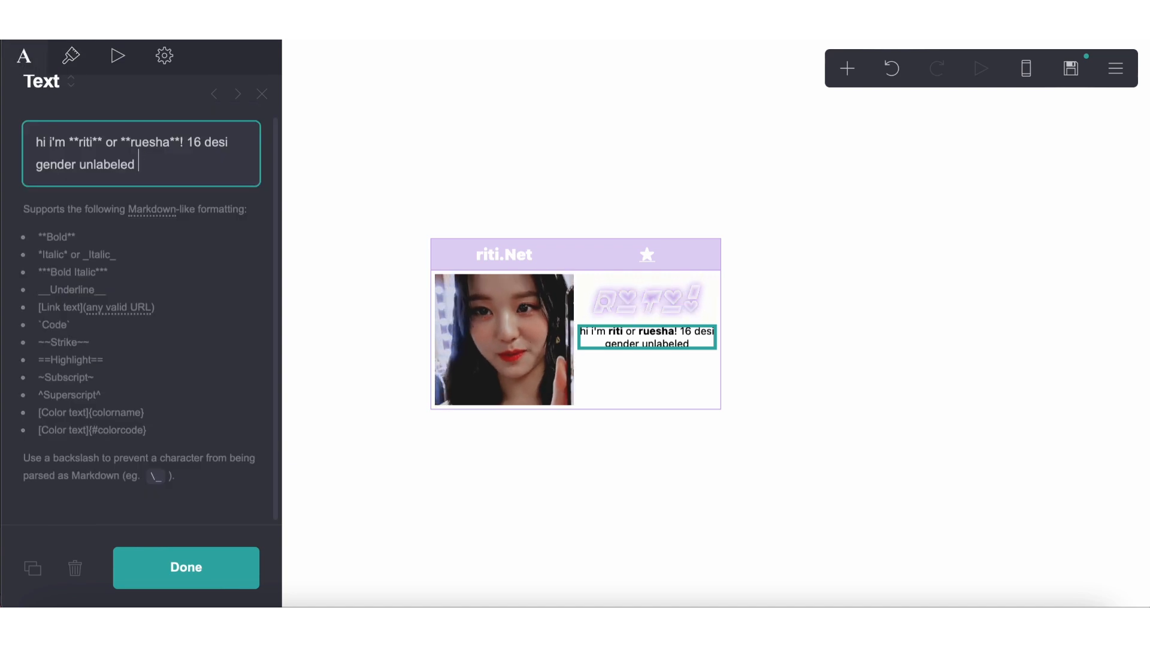
{"action": "type", "text": "**they them** prns"}
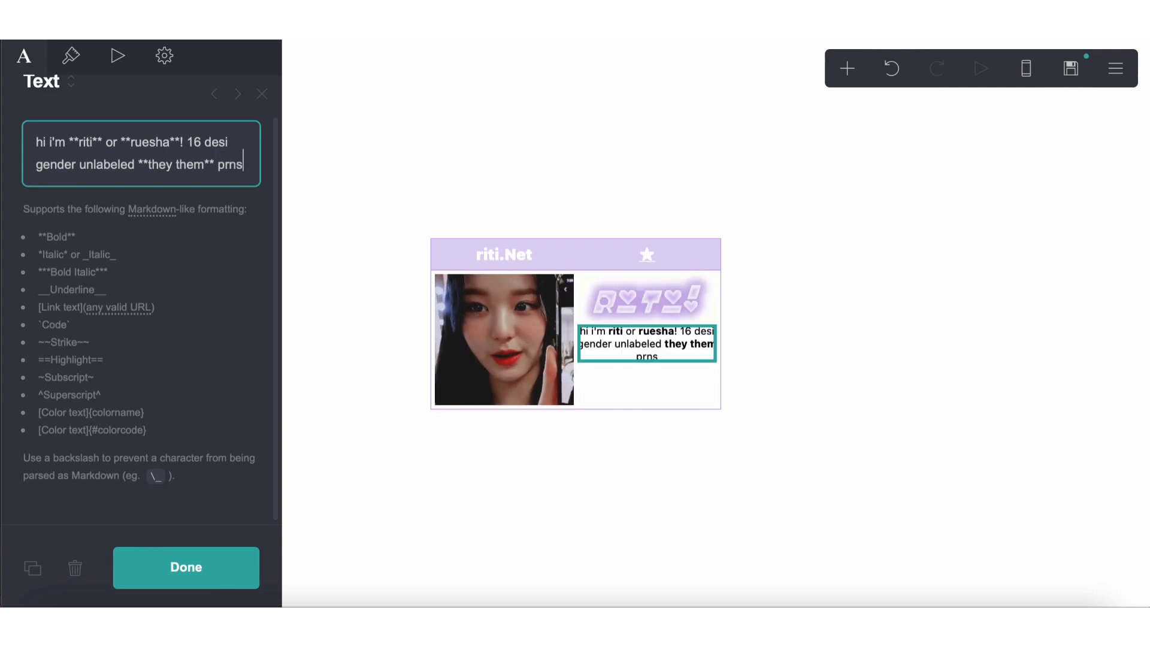
{"action": "type", "text": "& lesbian <3"}
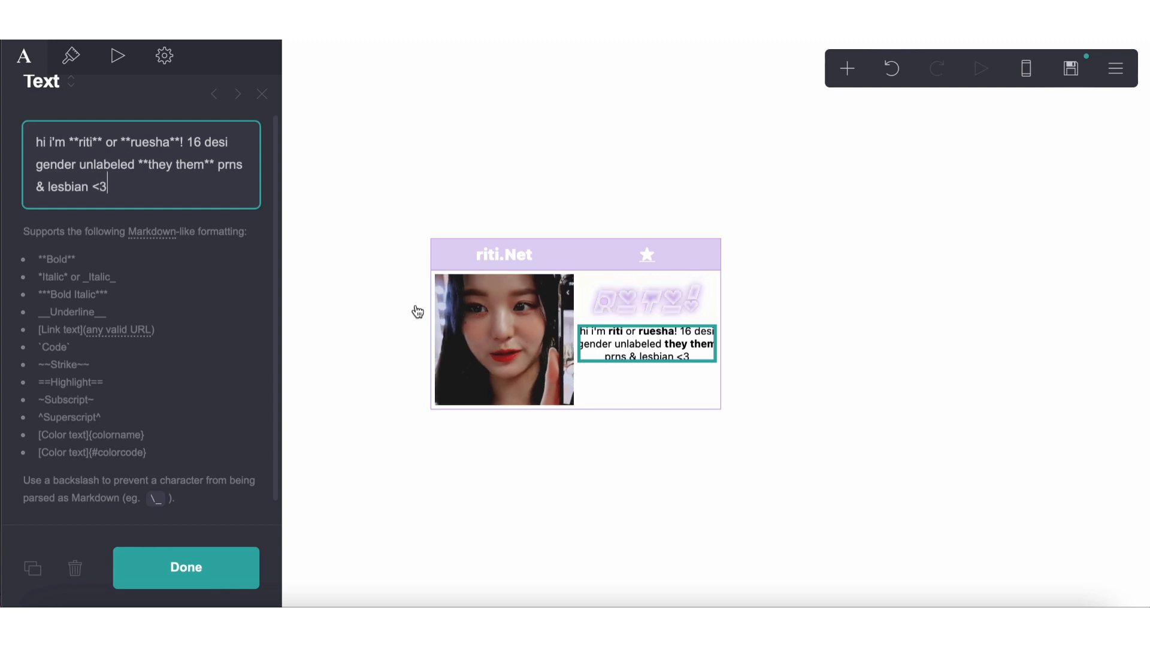
{"action": "left_click", "coordinate": [580, 467]}
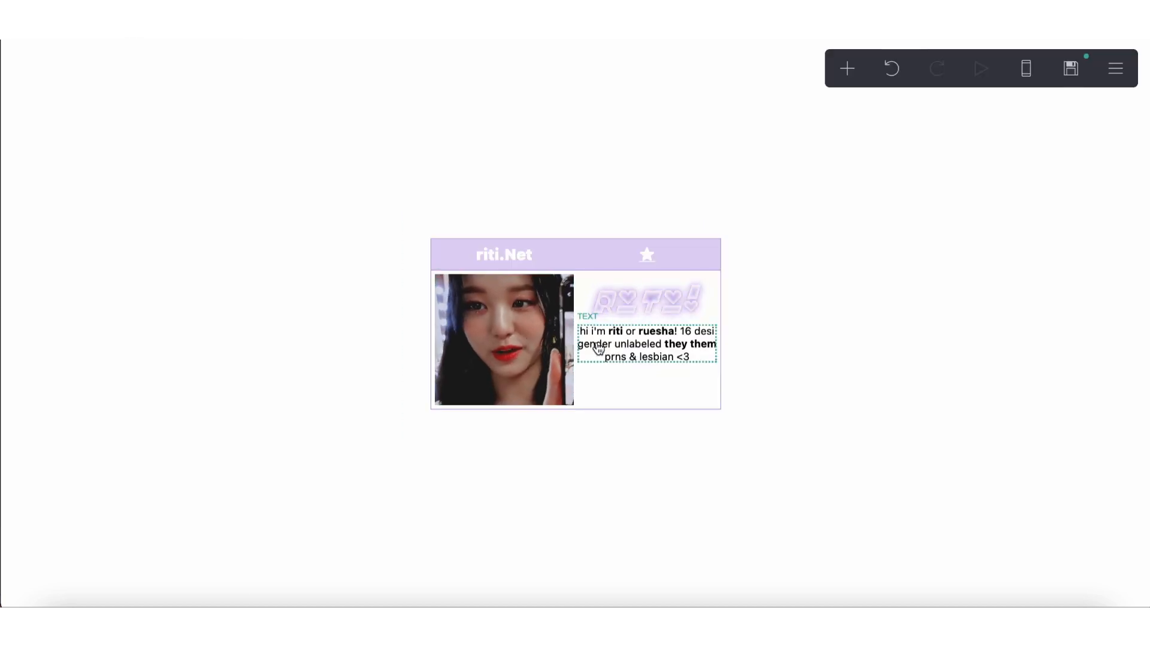
Duplicate the bio text element and copy the header container's border color code CAADF0
{"action": "left_click", "coordinate": [597, 347]}
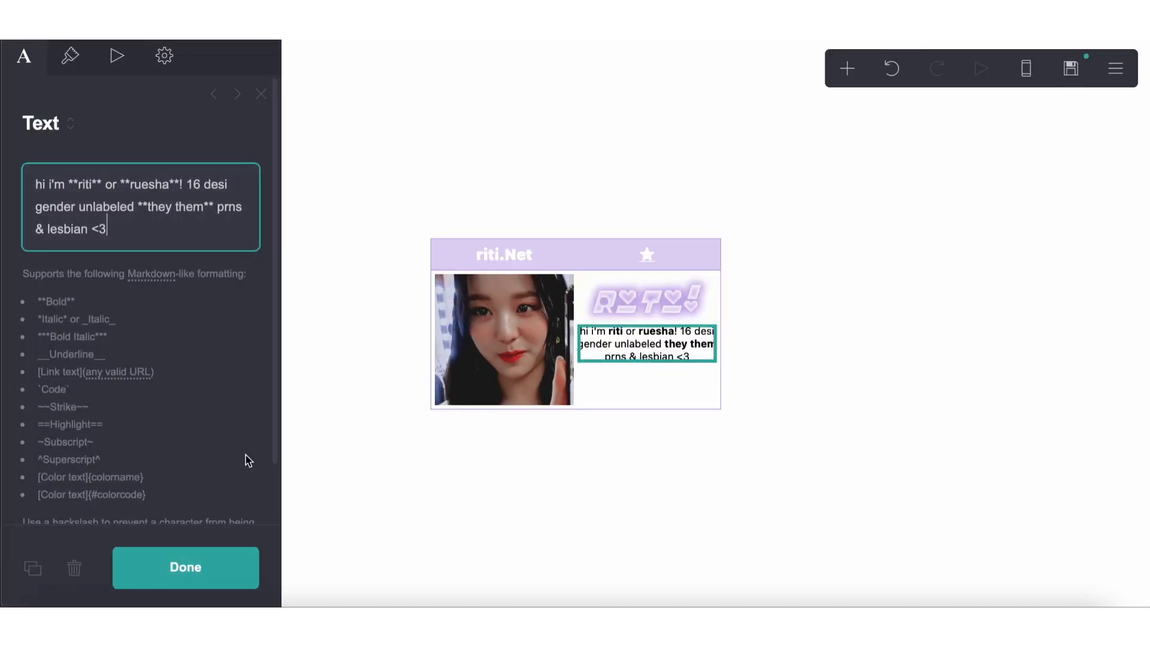
{"action": "left_click", "coordinate": [33, 567]}
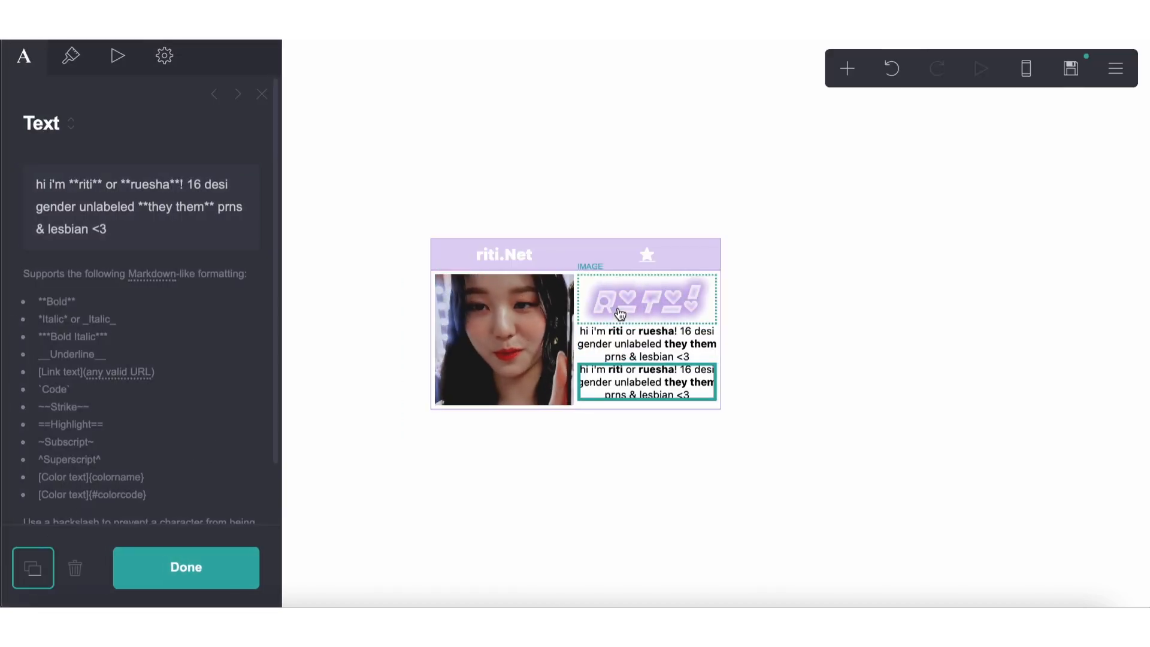
{"action": "left_click", "coordinate": [491, 246]}
{"action": "scroll", "coordinate": [36, 308], "scroll_direction": "down", "scroll_amount": 10}
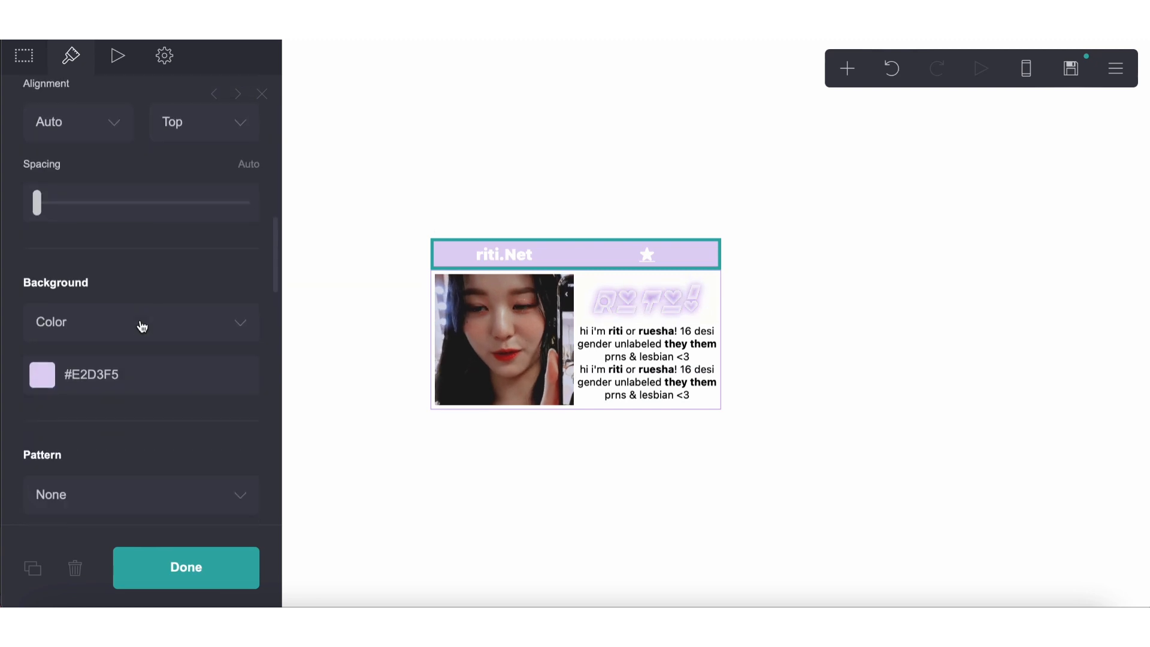
{"action": "left_click", "coordinate": [100, 419]}
{"action": "key", "text": "ctrl+c"}
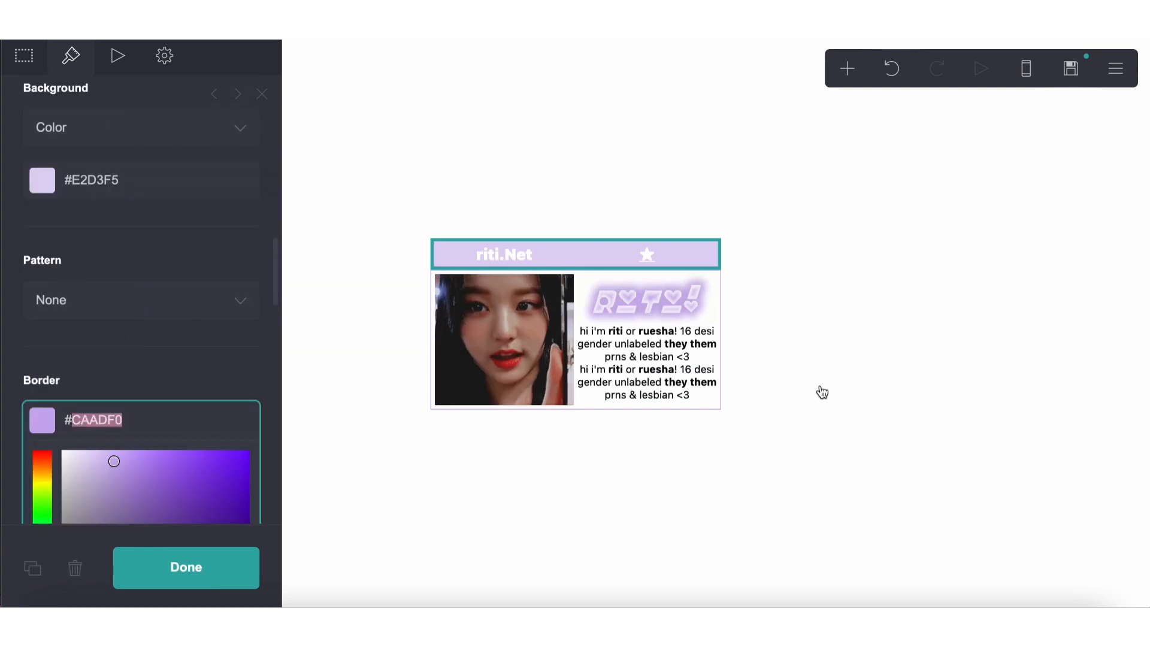
Replace the duplicated text with the bold, colored phrase "[**i like**]{#CAADF0}"
{"action": "left_click", "coordinate": [669, 379]}
{"action": "key", "text": "ctrl+a"}
{"action": "key", "text": "BackSpace"}
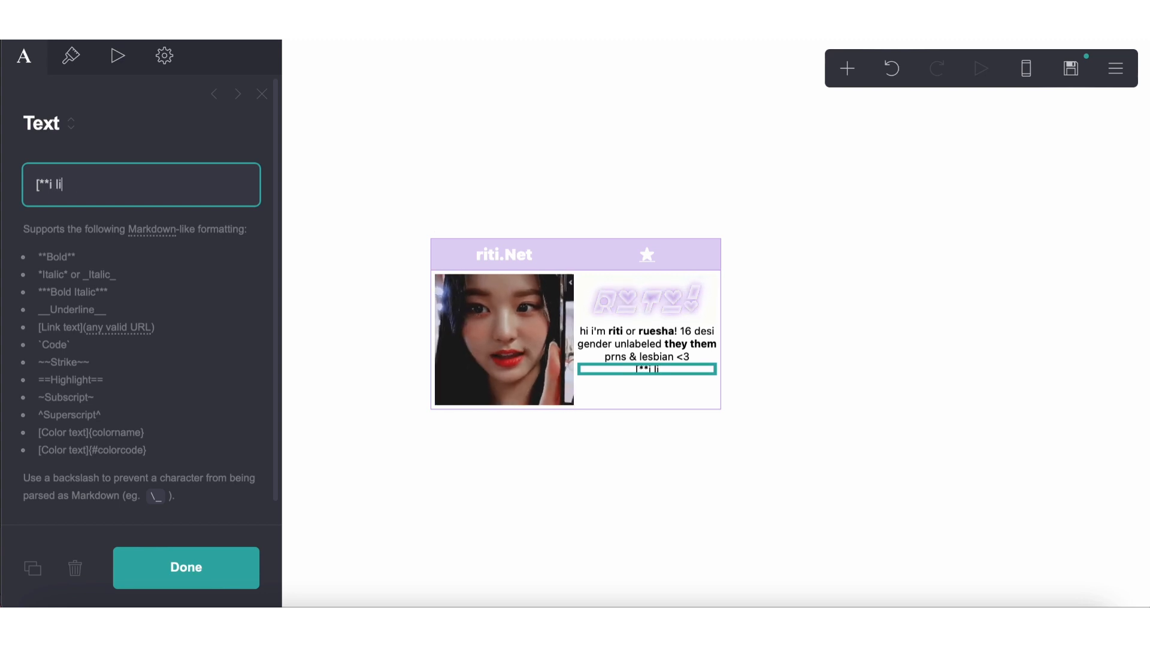
{"action": "type", "text": "[**i like**]{"}
{"action": "key", "text": "ctrl+v"}
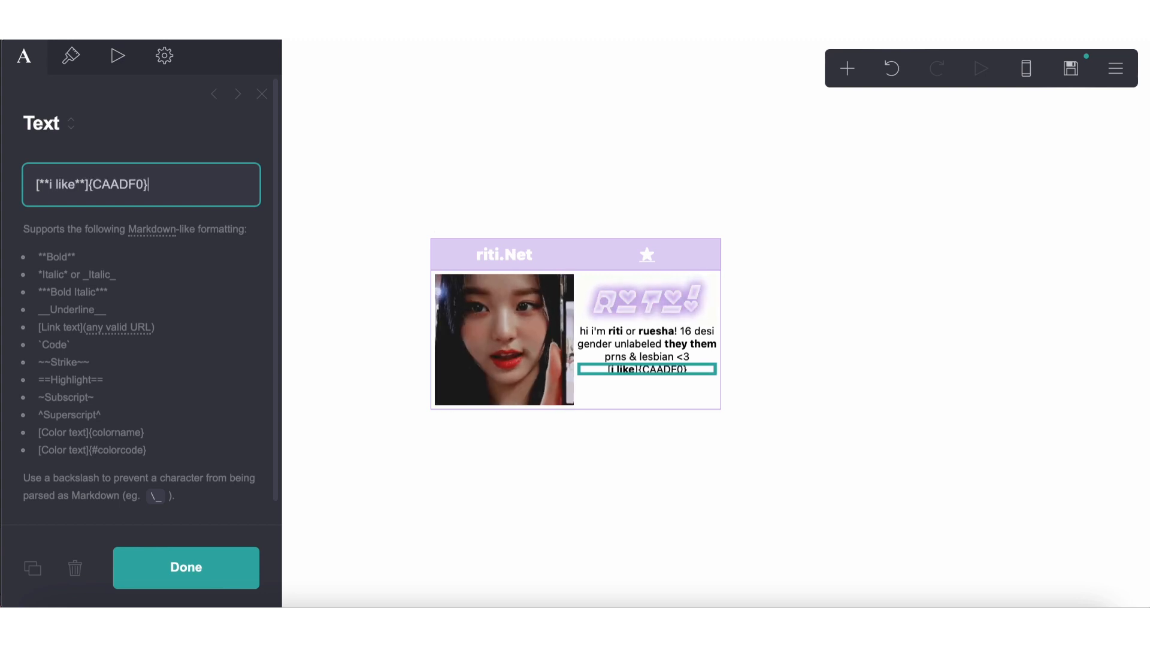
{"action": "type", "text": "#"}
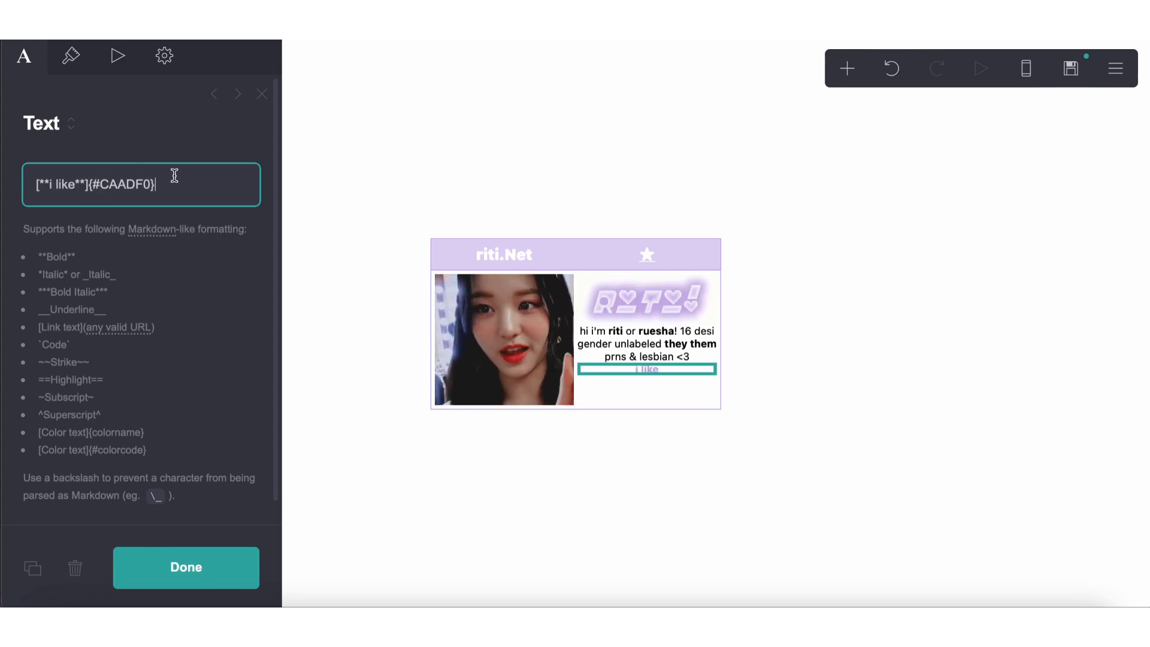
Left-align the "i like" text and append "making carrds," to it
{"action": "left_click", "coordinate": [71, 55]}
{"action": "scroll", "coordinate": [152, 262], "scroll_direction": "down", "scroll_amount": 5}
{"action": "left_click", "coordinate": [153, 262]}
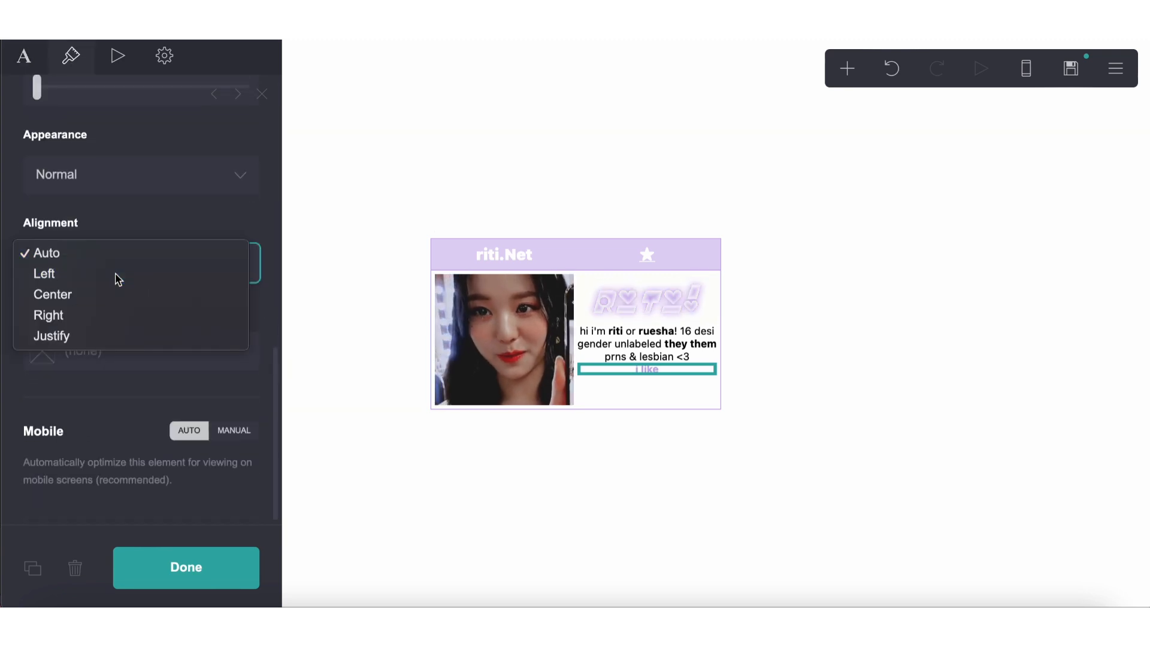
{"action": "left_click", "coordinate": [116, 274]}
{"action": "left_click", "coordinate": [24, 56]}
{"action": "left_click", "coordinate": [191, 170]}
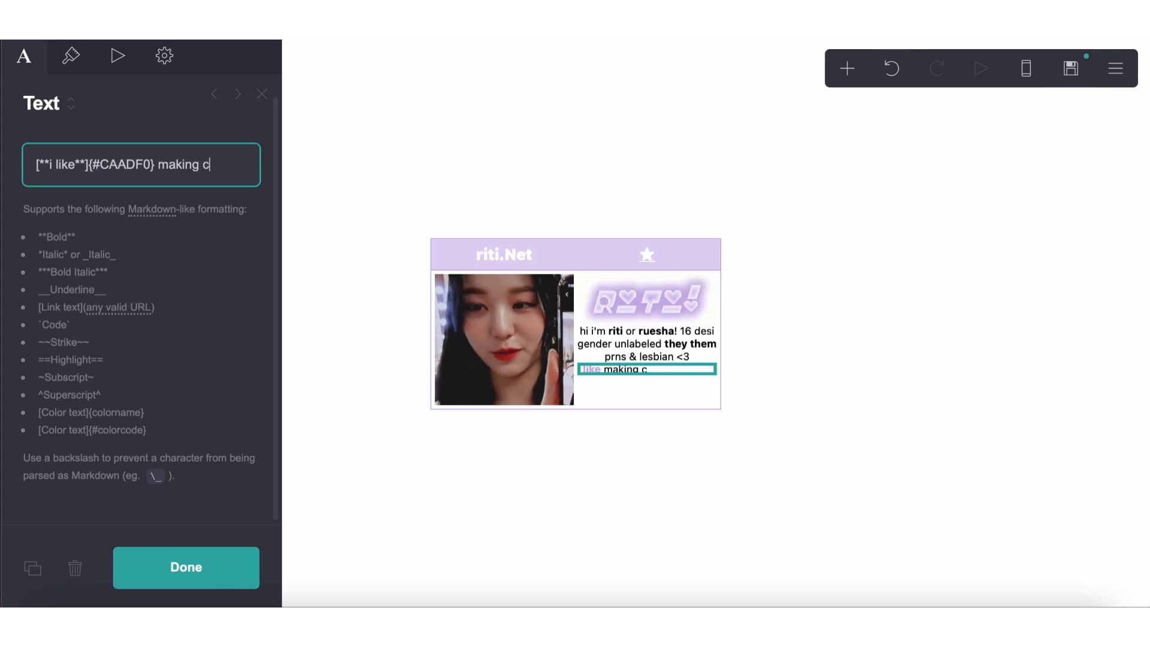
Set the margins of the "i like" text to 0.25
{"action": "left_click", "coordinate": [70, 56]}
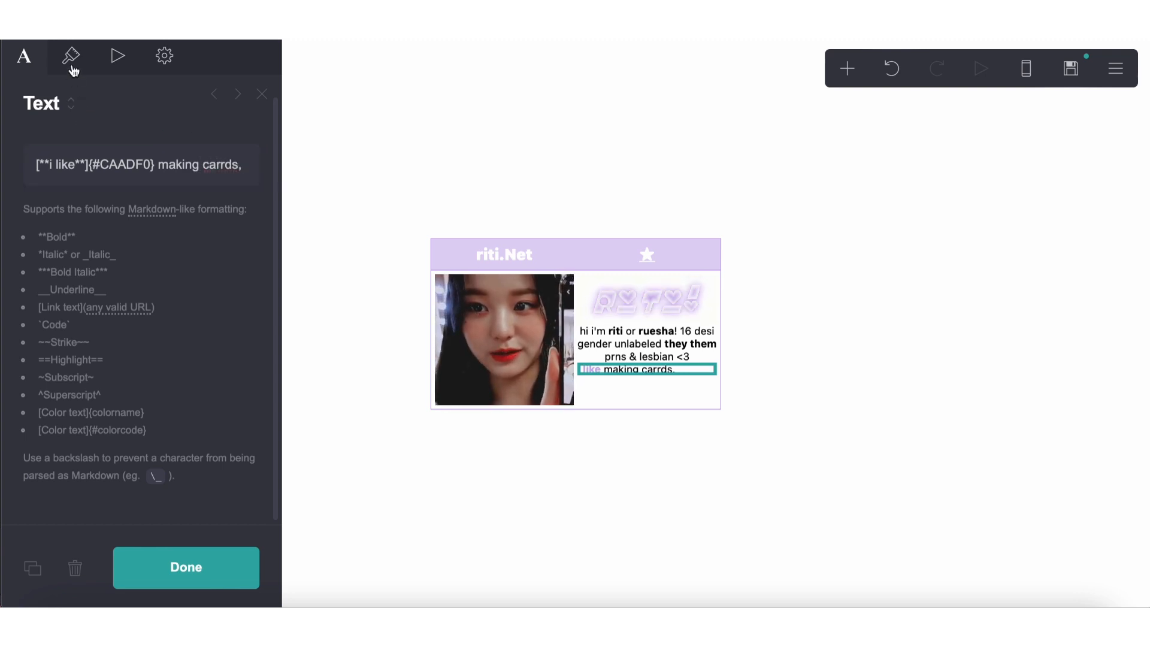
{"action": "scroll", "coordinate": [110, 283], "scroll_direction": "down", "scroll_amount": 2}
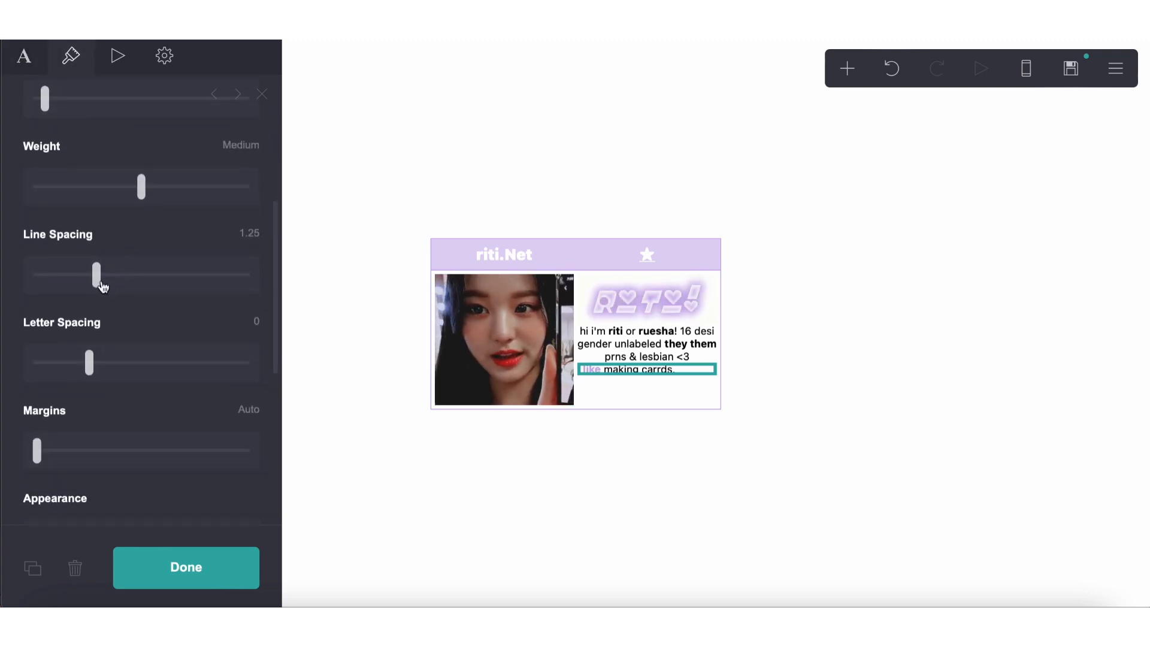
{"action": "left_click", "coordinate": [51, 443]}
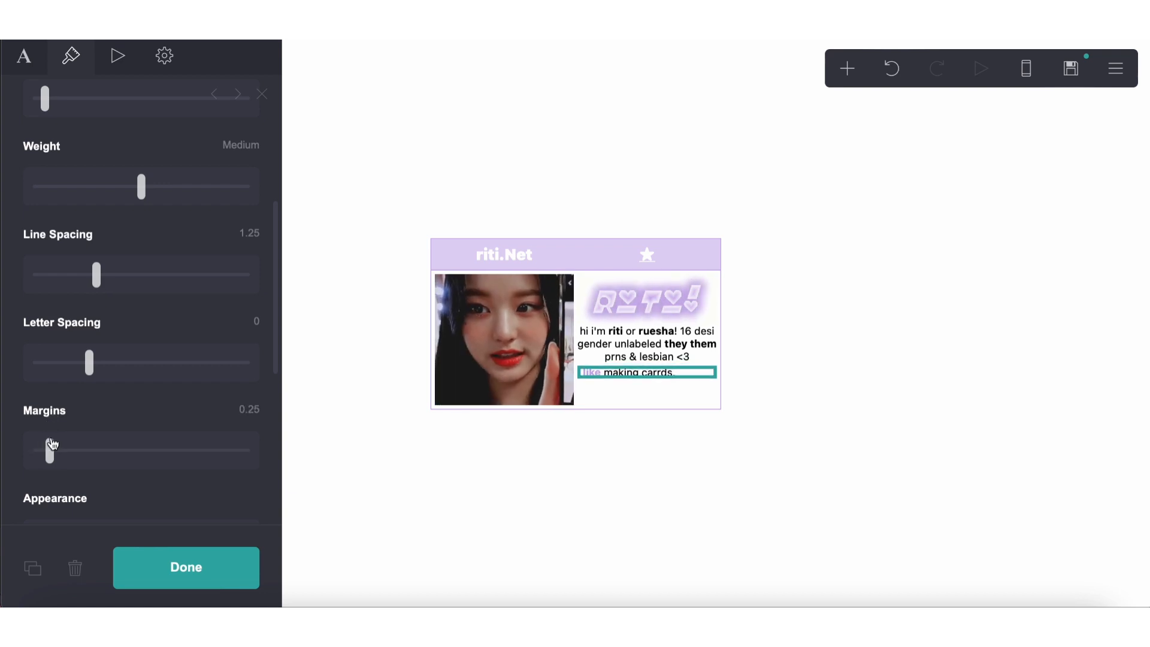
Continue the "i like" text with "coding, my friends, desi clothes, cooking, baking, music & more"
{"action": "left_click", "coordinate": [24, 56]}
{"action": "type", "text": "carrds, co"}
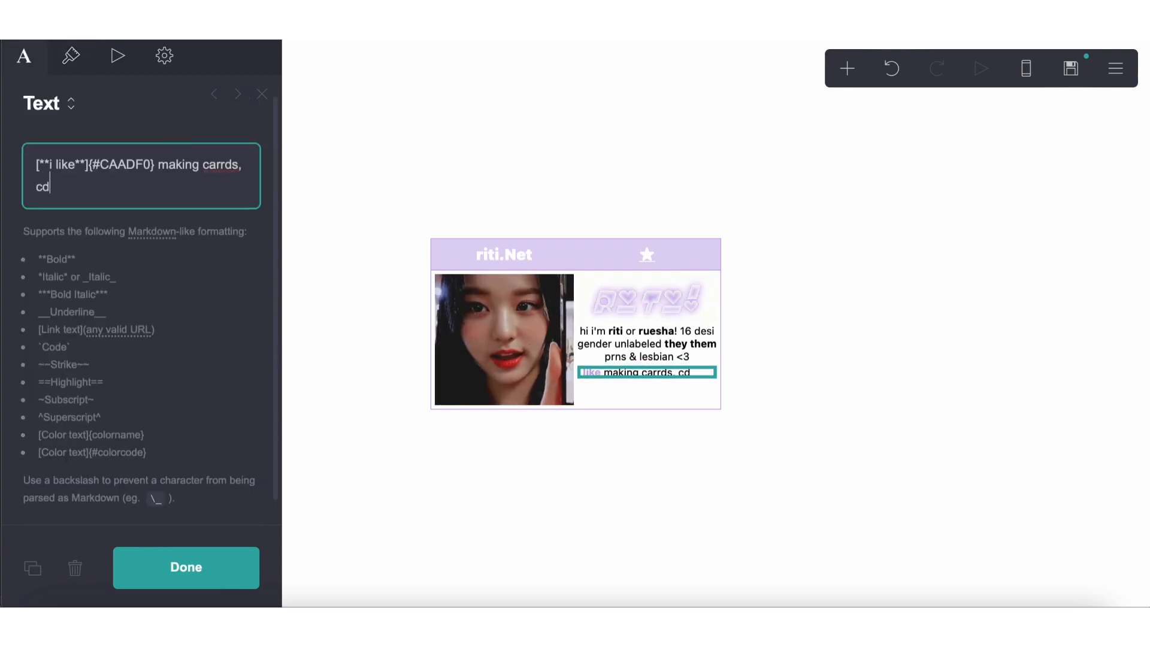
{"action": "type", "text": "ding,"}
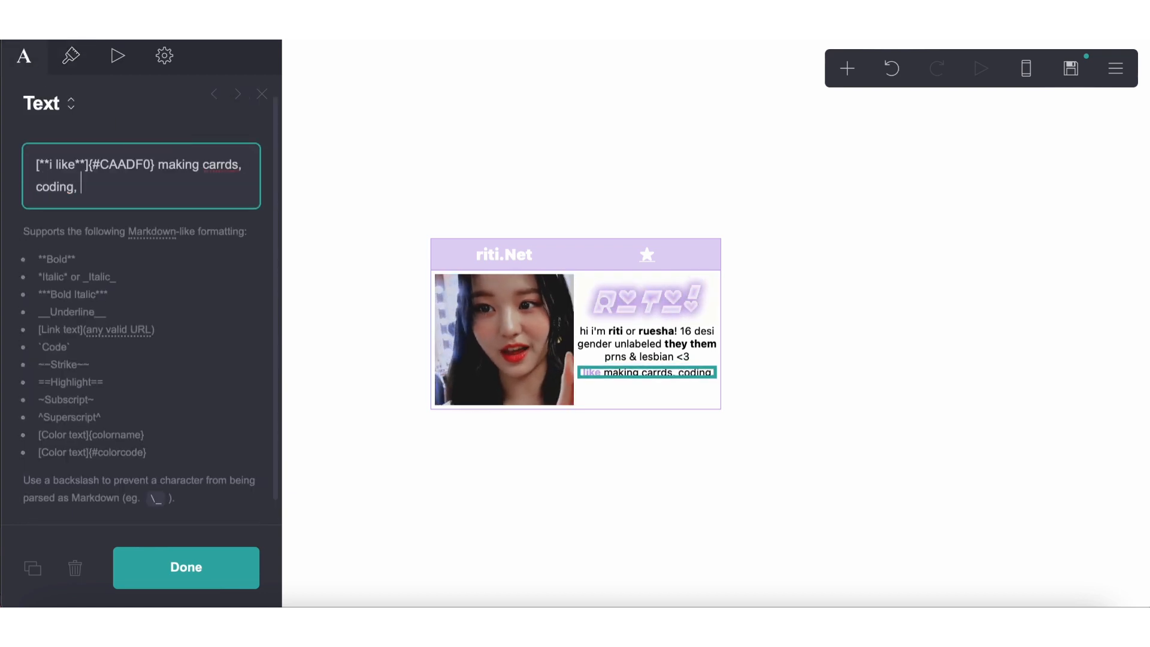
{"action": "type", "text": " my friends,"}
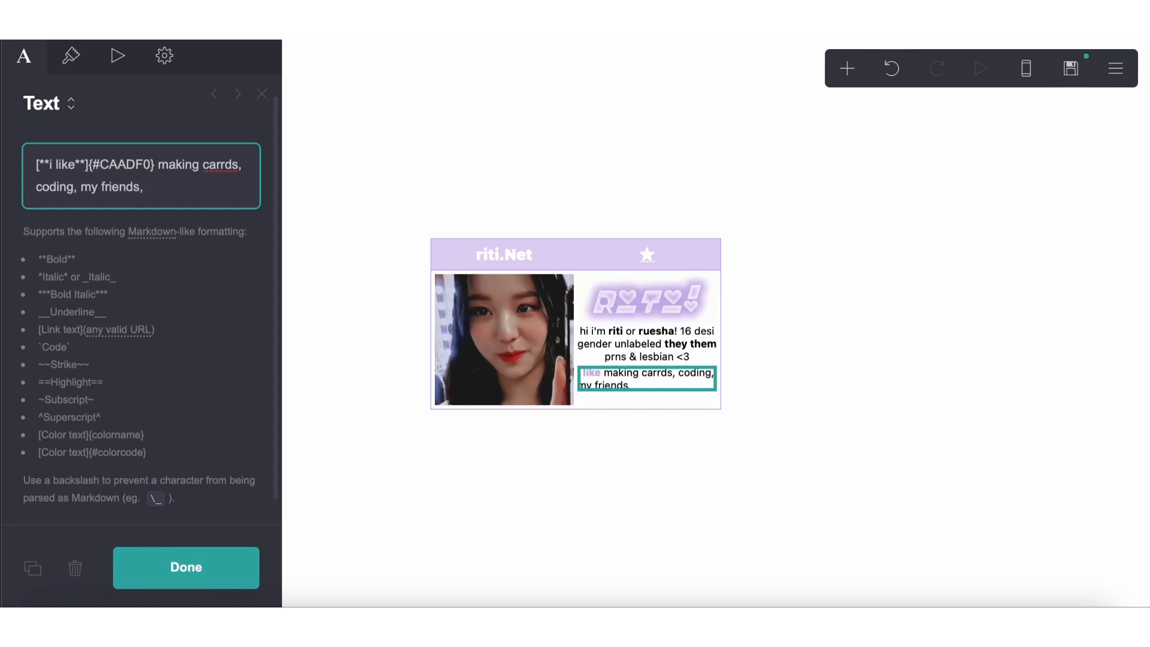
{"action": "type", "text": " desi clothes,"}
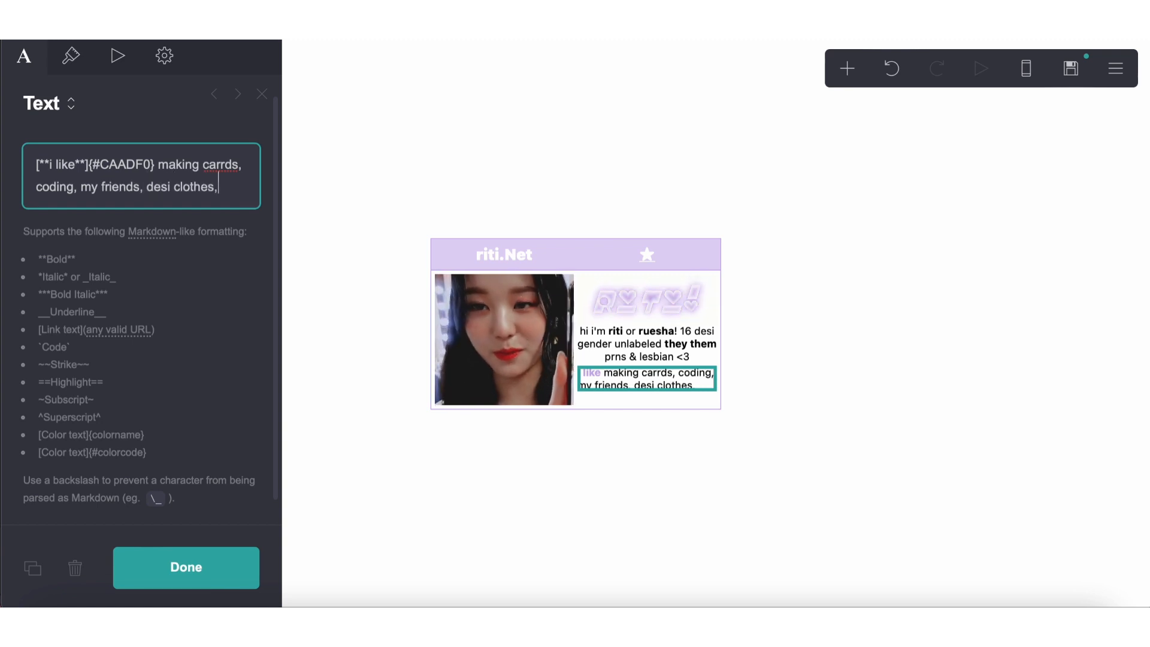
{"action": "type", "text": " cooking, "}
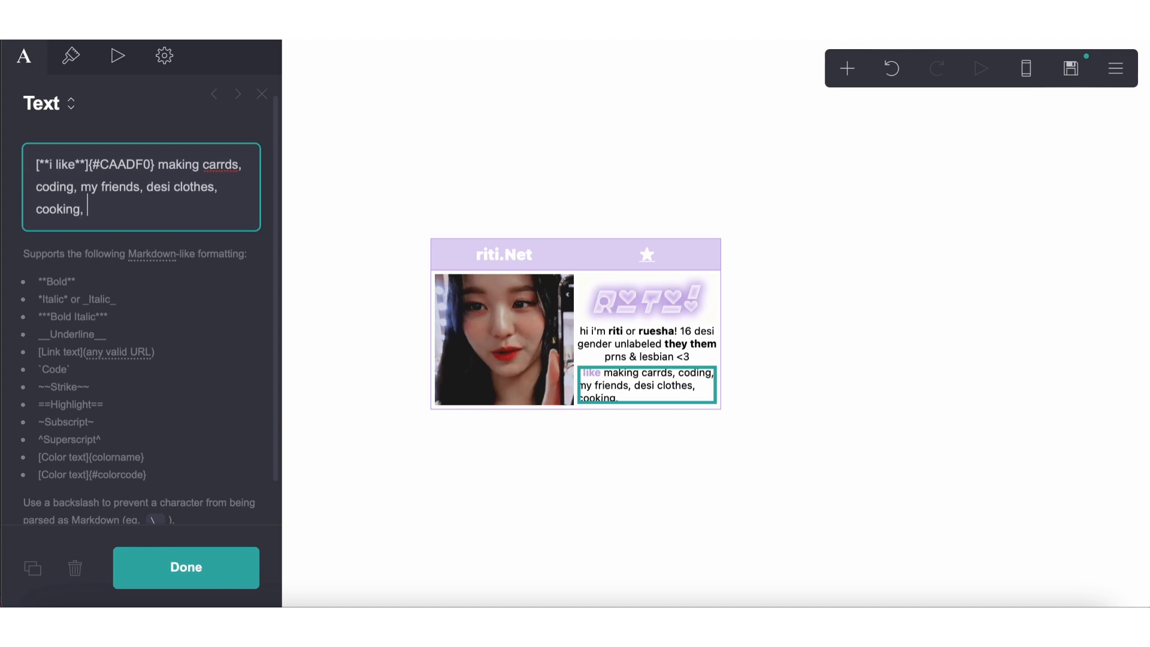
{"action": "type", "text": "baking, "}
{"action": "type", "text": "music"}
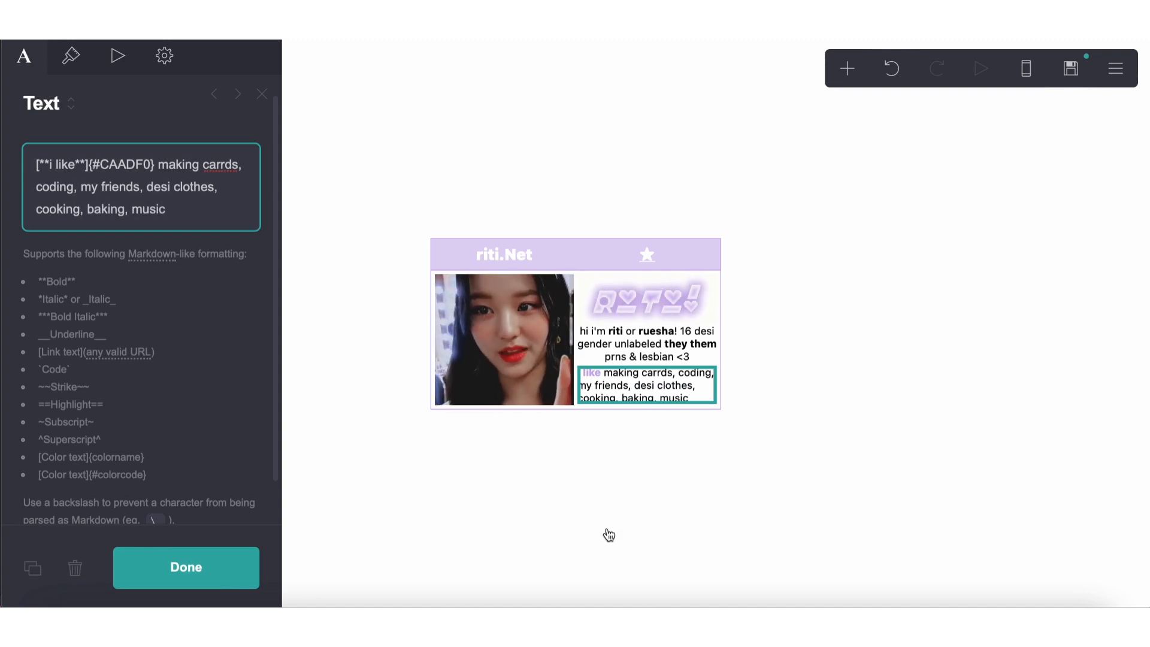
{"action": "left_click", "coordinate": [609, 535]}
{"action": "left_click", "coordinate": [642, 399]}
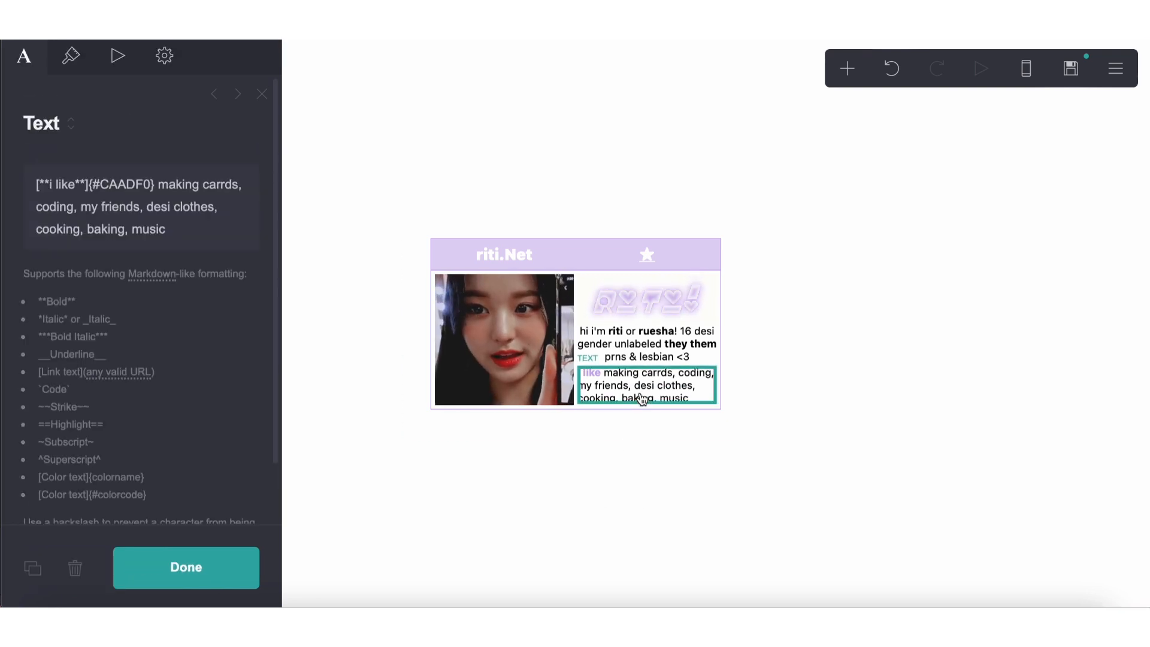
{"action": "key", "text": "BackSpace"}
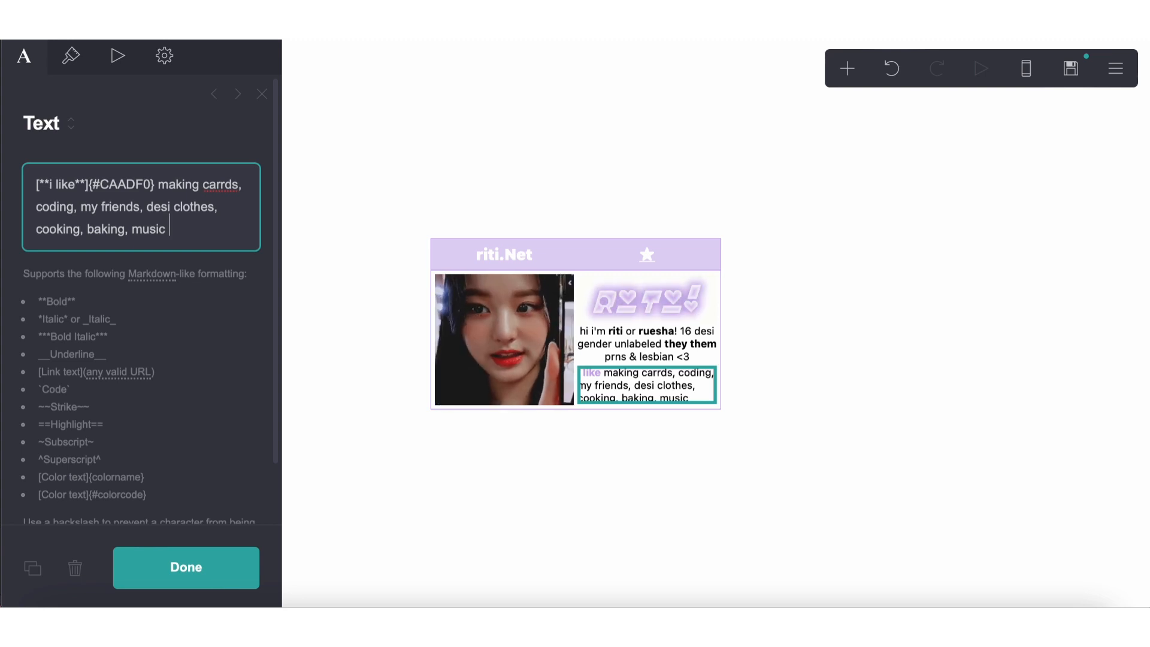
{"action": "type", "text": "& more"}
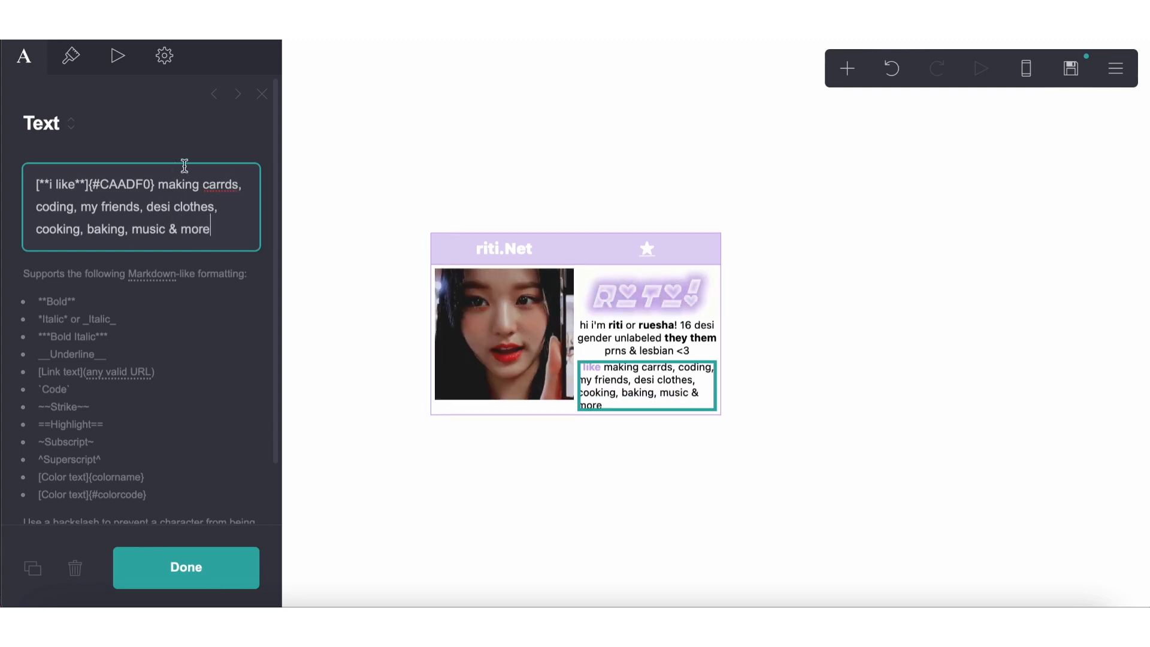
Shorten "carrds" to "crds", replace "my friends" with "h3gc" in the "i like" text, and close its settings
{"action": "double_click", "coordinate": [213, 183]}
{"action": "type", "text": "crds"}
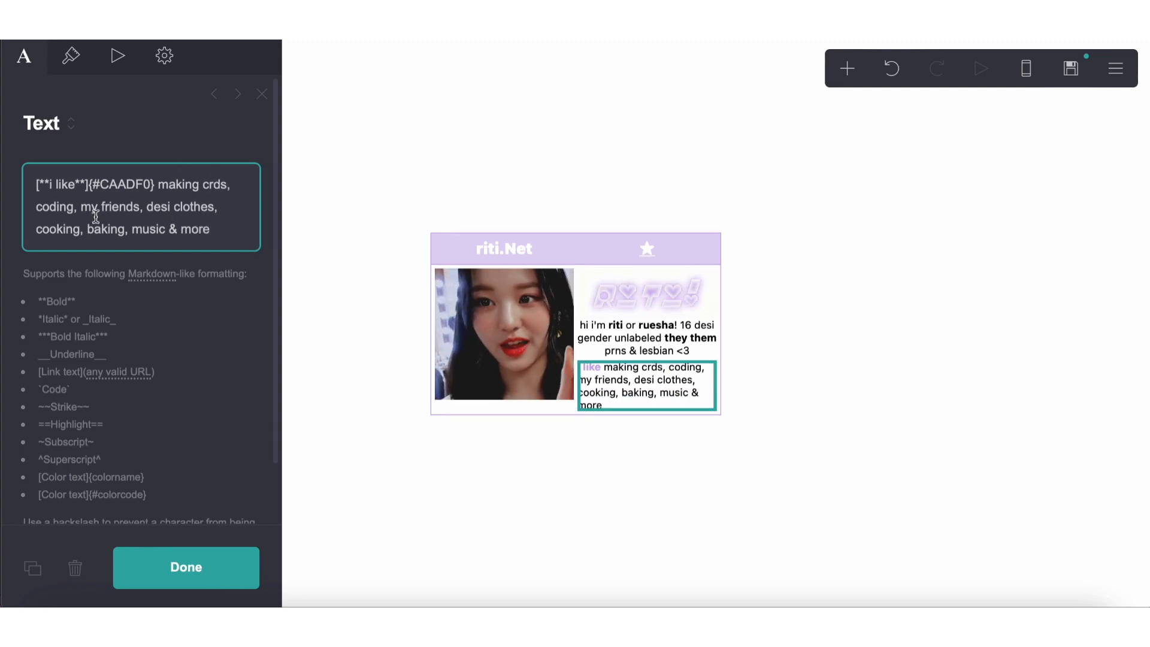
{"action": "double_click", "coordinate": [58, 207]}
{"action": "left_click_drag", "start_coordinate": [83, 207], "coordinate": [140, 208]}
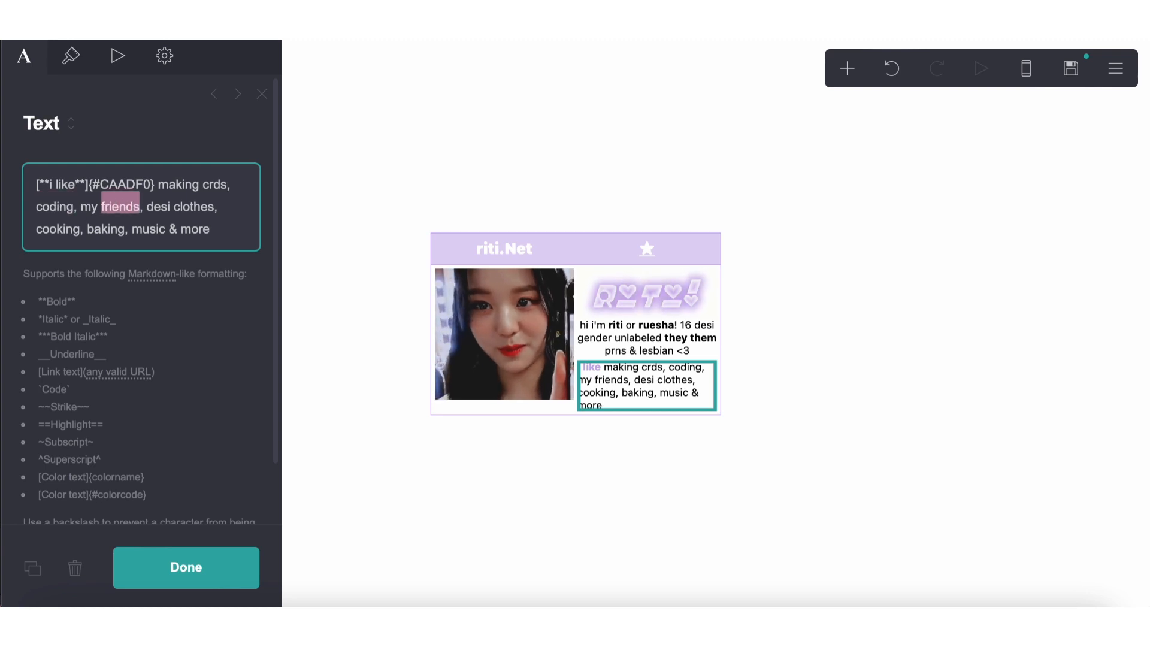
{"action": "key", "text": "BackSpace"}
{"action": "type", "text": "h3"}
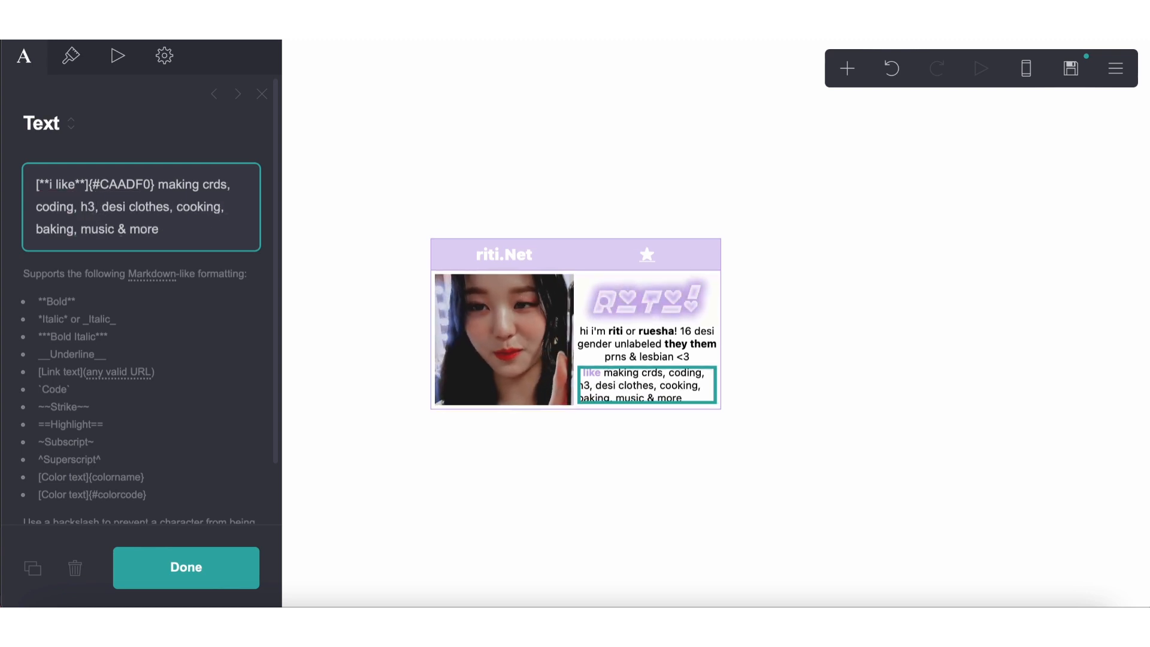
{"action": "type", "text": "gc"}
{"action": "left_click", "coordinate": [510, 436]}
{"action": "left_click", "coordinate": [512, 506]}
{"action": "left_click", "coordinate": [513, 509]}
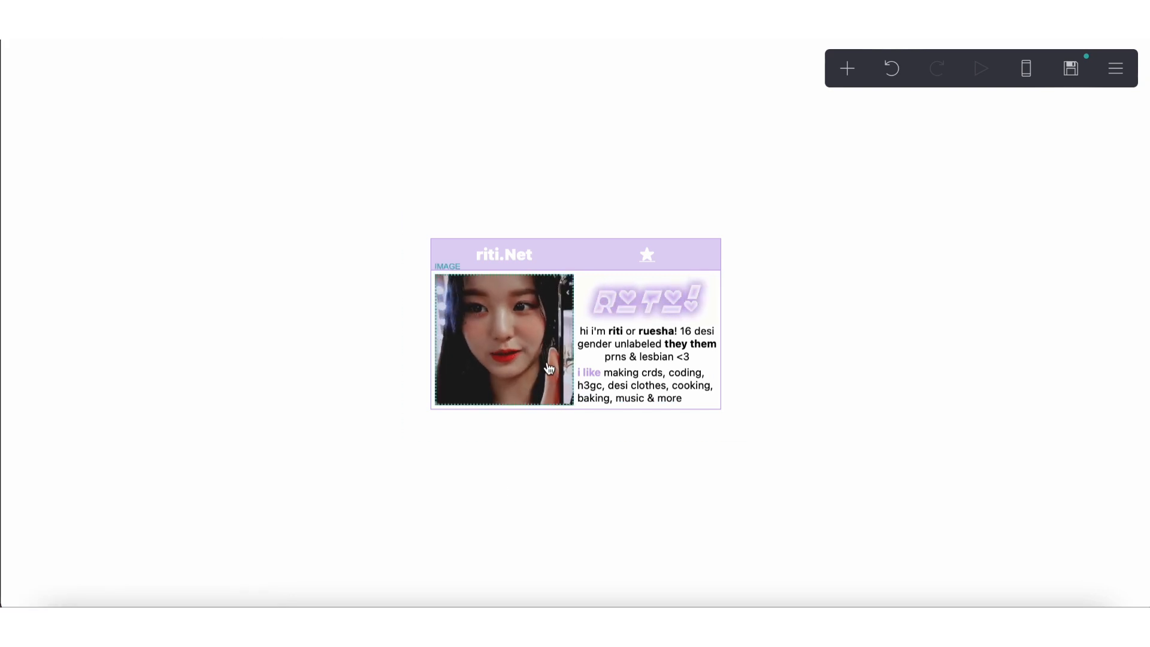
Set the gutters of the two-column container to 0.5 and close its settings
{"action": "left_click", "coordinate": [573, 275]}
{"action": "left_click", "coordinate": [574, 273]}
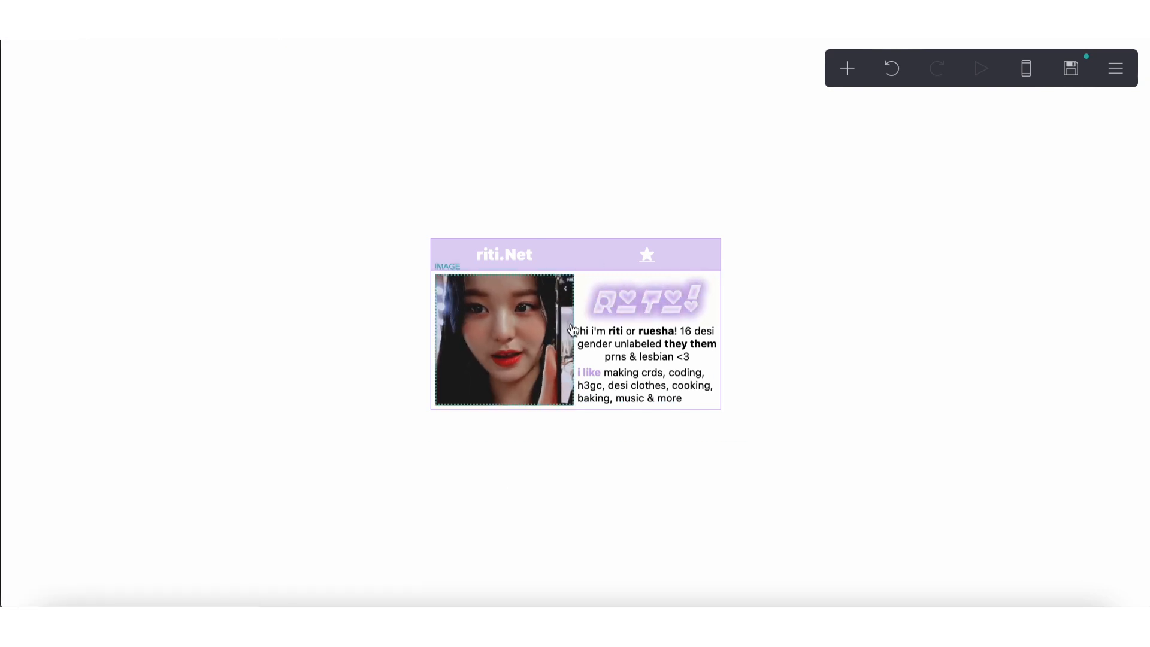
{"action": "left_click", "coordinate": [556, 453]}
{"action": "left_click", "coordinate": [560, 271]}
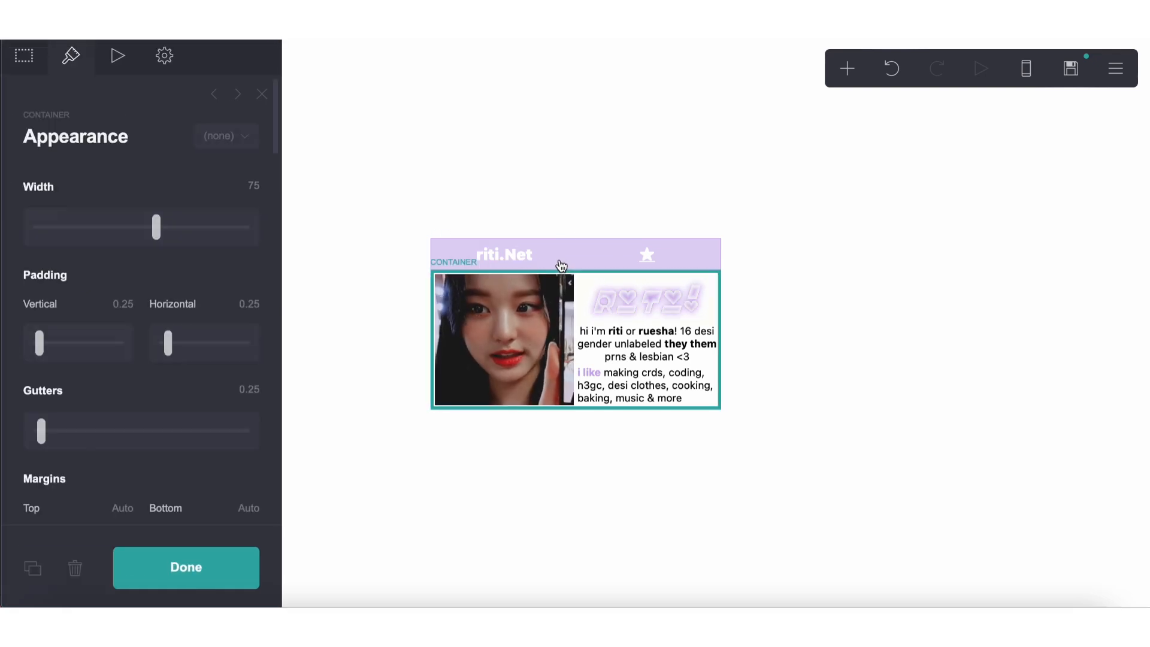
{"action": "scroll", "coordinate": [160, 303], "scroll_direction": "down", "scroll_amount": 5}
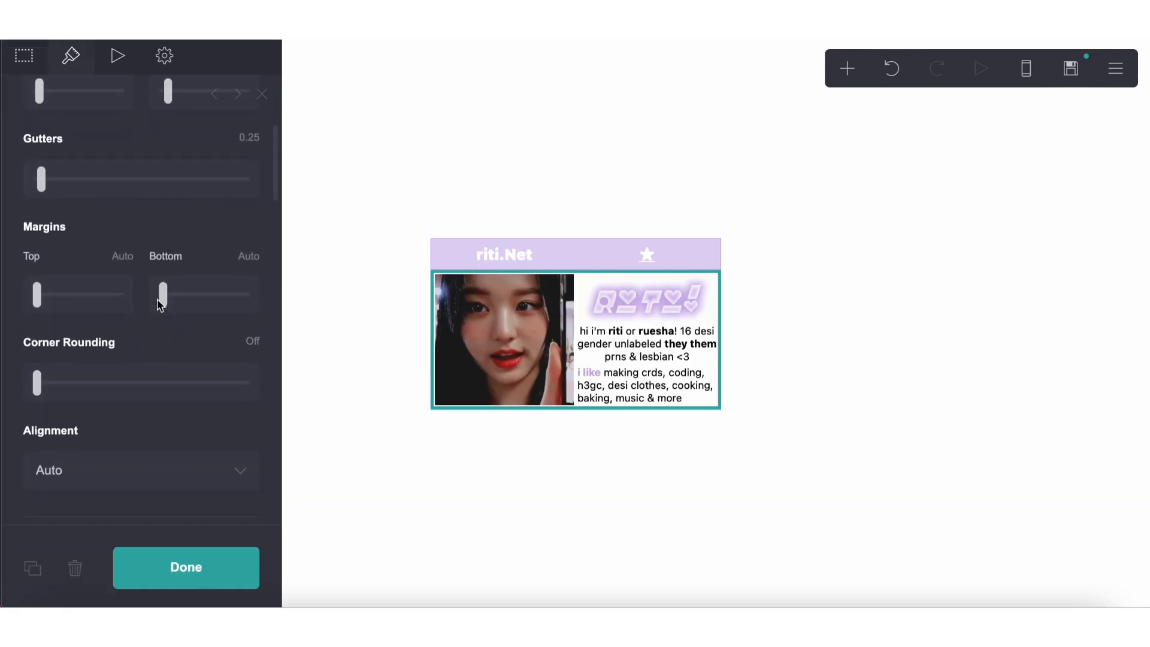
{"action": "scroll", "coordinate": [54, 371], "scroll_direction": "down", "scroll_amount": 7}
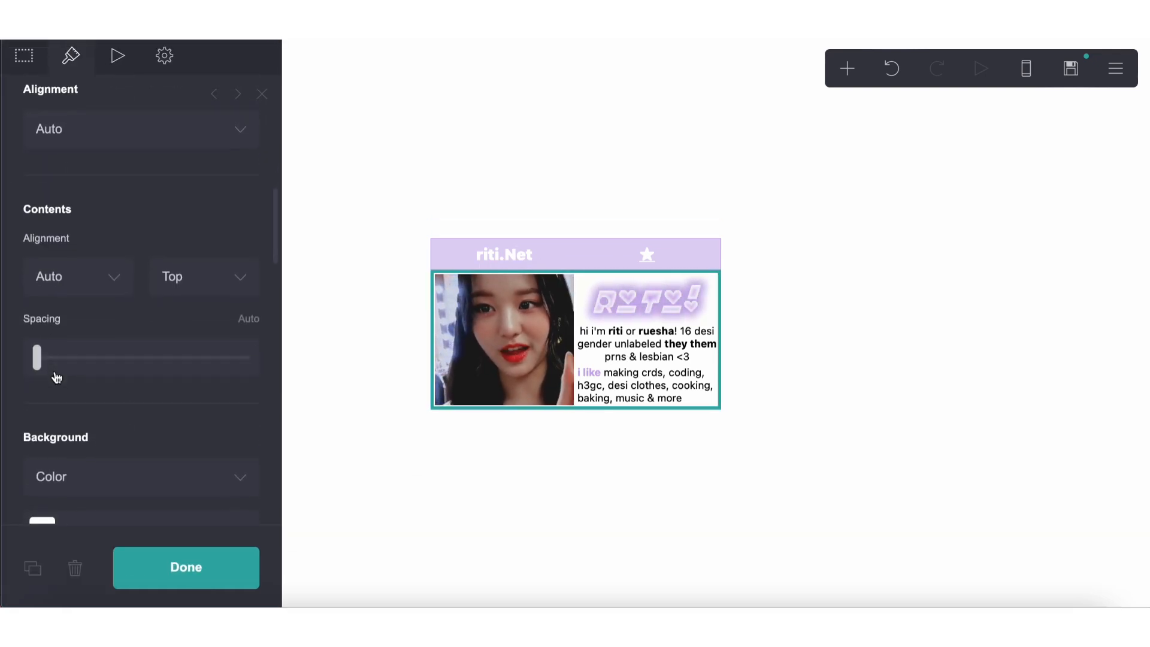
{"action": "scroll", "coordinate": [41, 356], "scroll_direction": "up", "scroll_amount": 12}
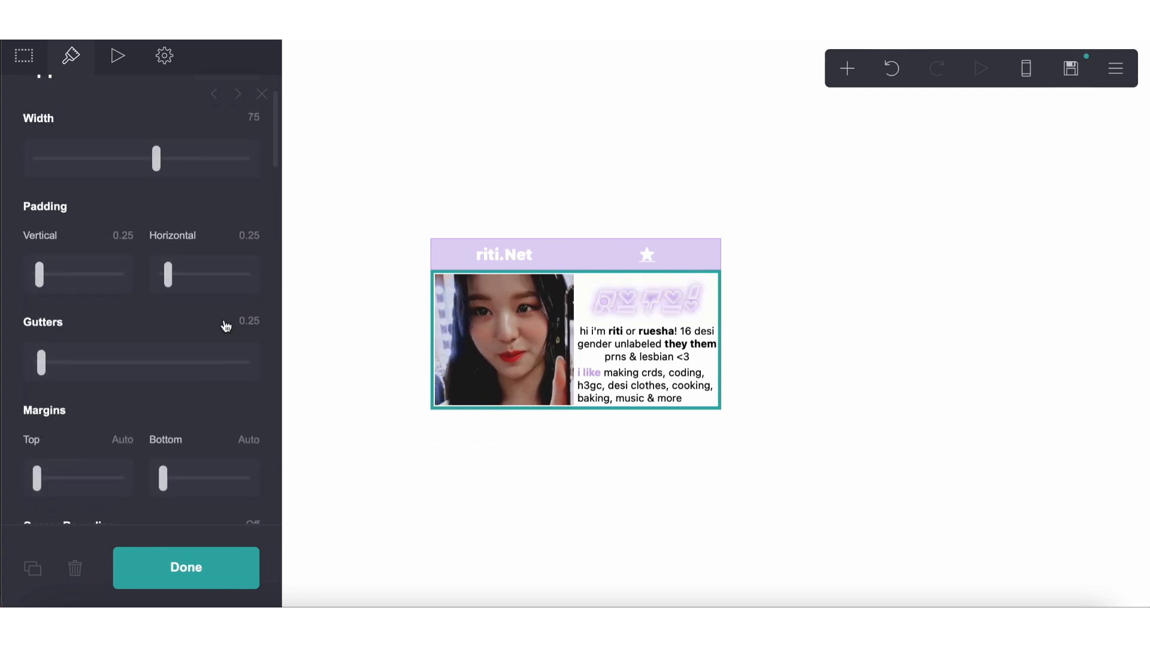
{"action": "double_click", "coordinate": [241, 317]}
{"action": "type", "text": "0.5"}
{"action": "key", "text": "Return"}
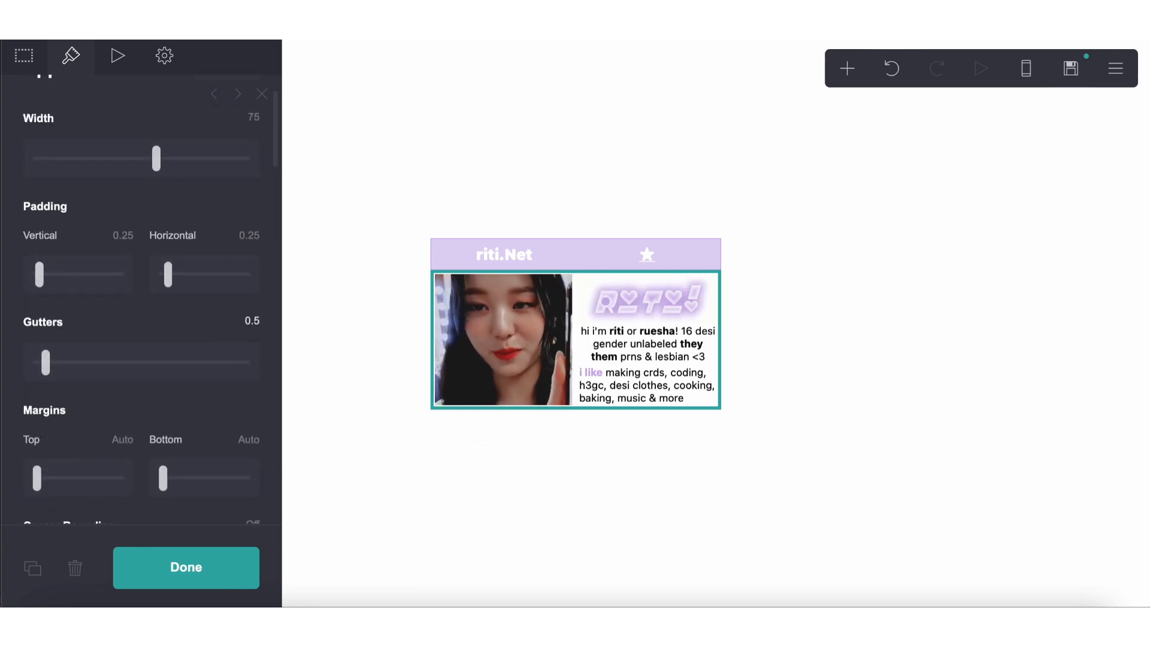
{"action": "left_click", "coordinate": [595, 576]}
{"action": "left_click", "coordinate": [594, 576]}
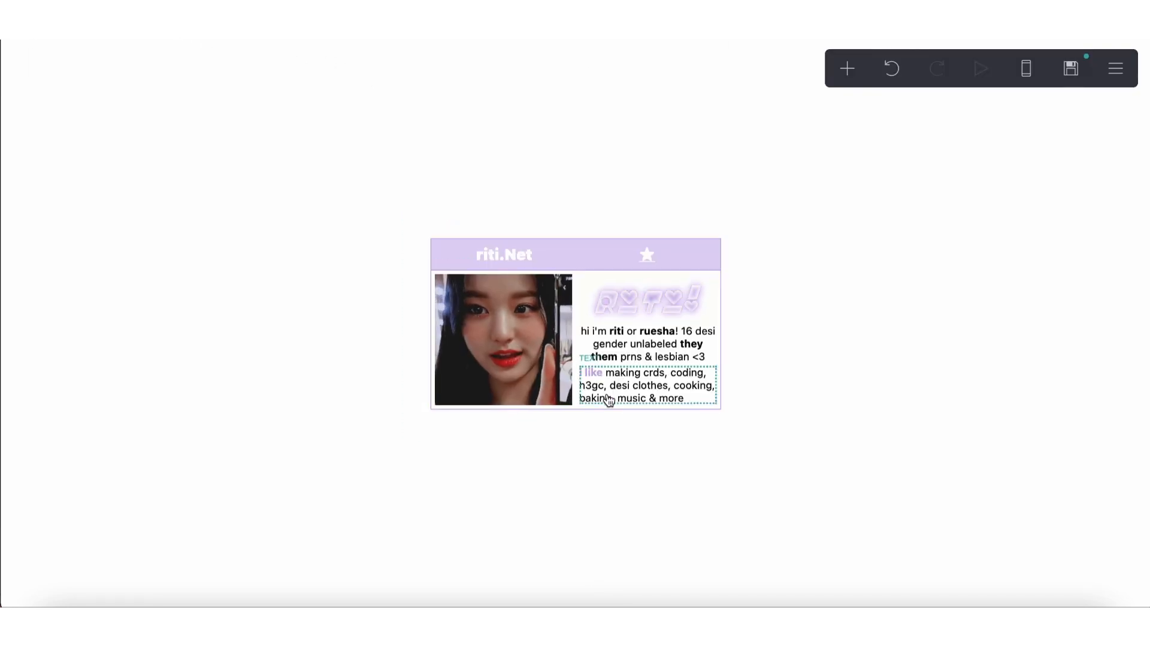
{"action": "left_click", "coordinate": [608, 401]}
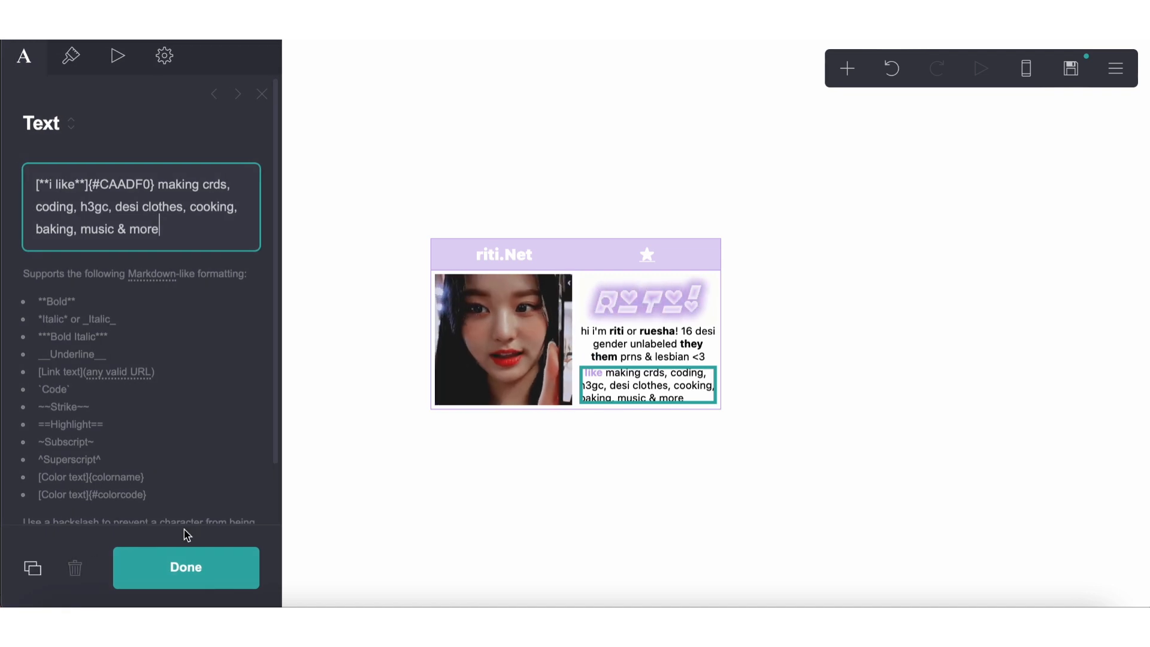
{"action": "left_click", "coordinate": [615, 536]}
{"action": "left_click", "coordinate": [597, 389]}
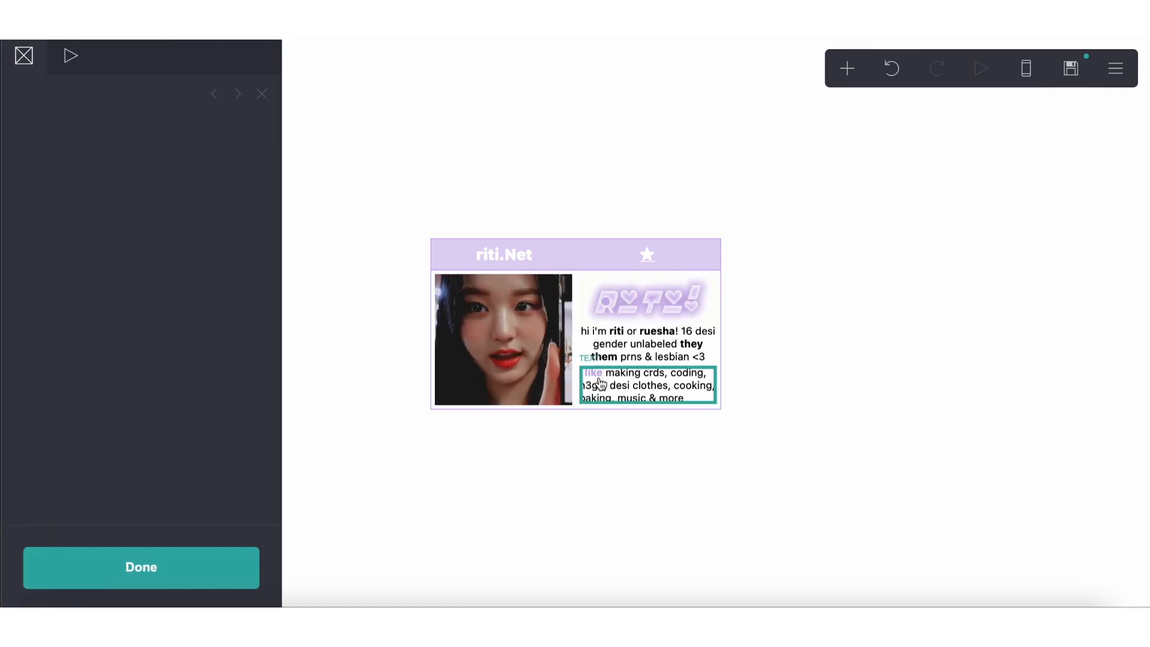
{"action": "left_click", "coordinate": [883, 193]}
Add a table and place it directly beneath the GIF in the container's first column
{"action": "left_click", "coordinate": [846, 67]}
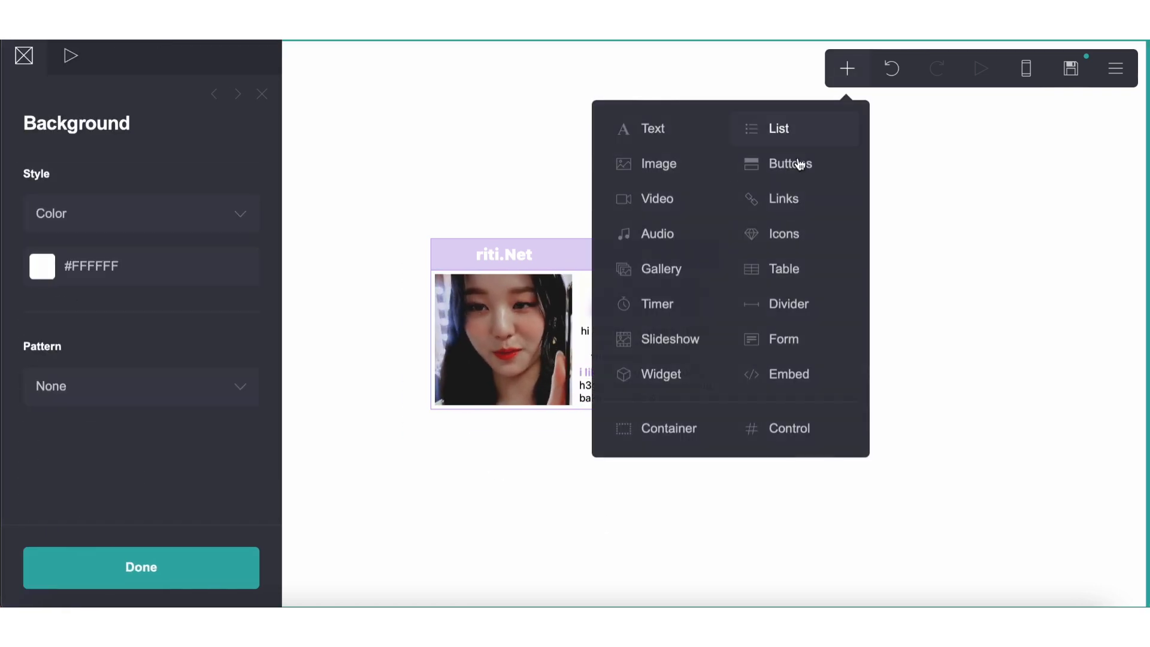
{"action": "left_click", "coordinate": [783, 271]}
{"action": "left_click_drag", "start_coordinate": [607, 402], "coordinate": [522, 322]}
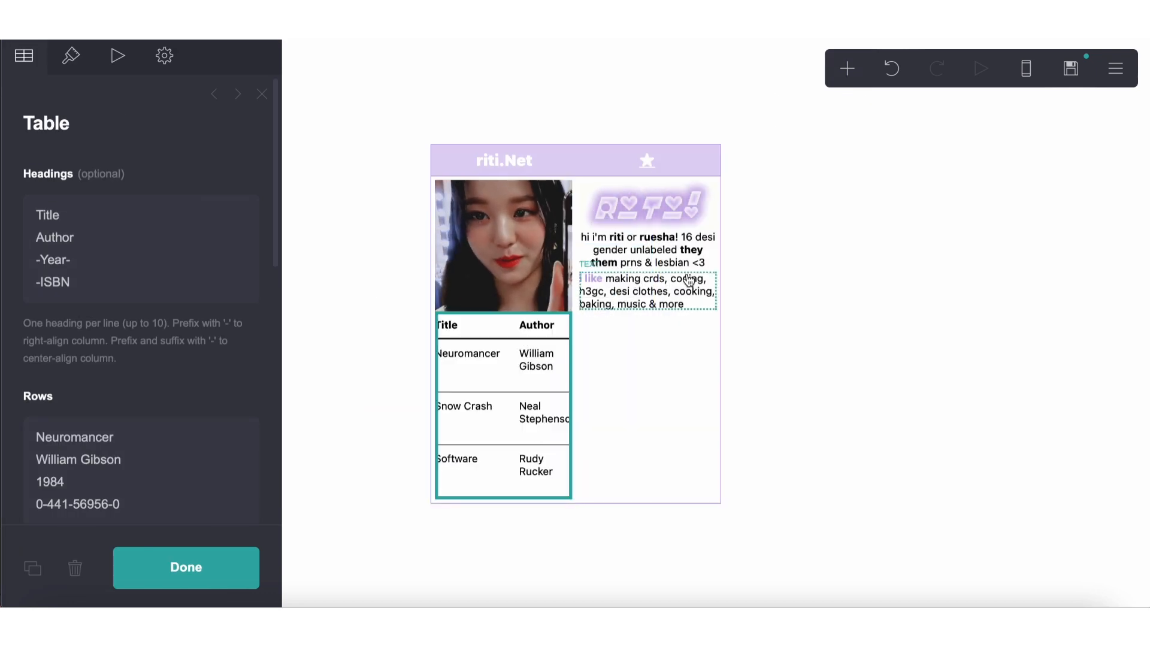
Copy the colour code CAADF0 from the "i like" text into the table's border colour and set the table style to Grid
{"action": "left_click", "coordinate": [690, 280]}
{"action": "double_click", "coordinate": [128, 184]}
{"action": "key", "text": "ctrl+c"}
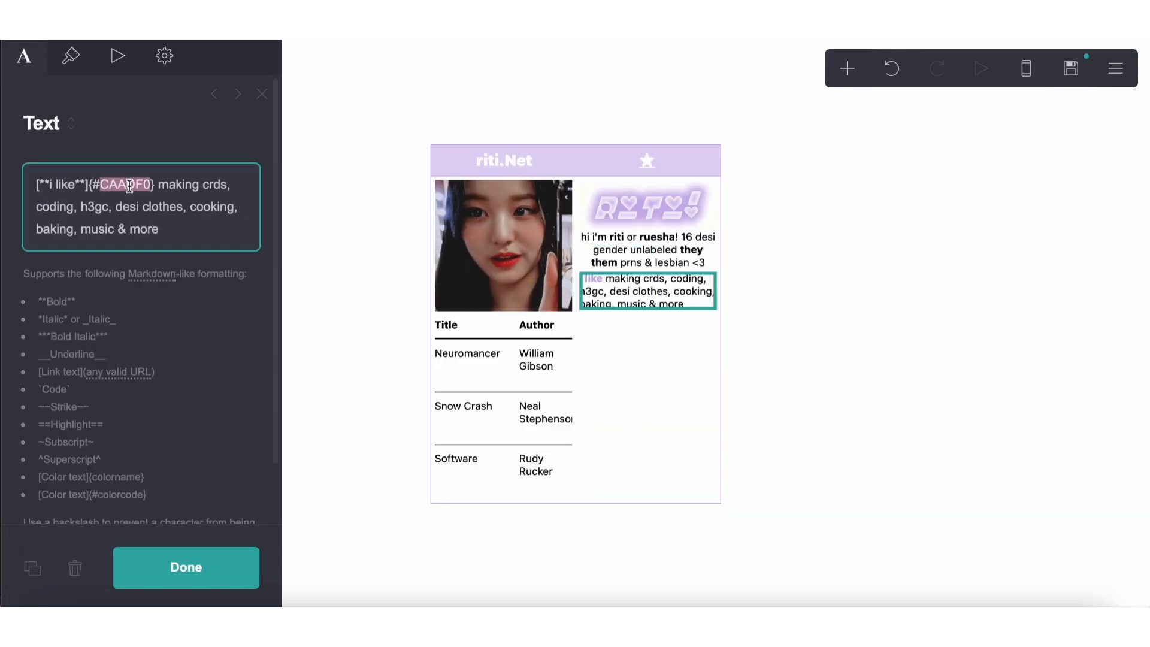
{"action": "left_click", "coordinate": [545, 469]}
{"action": "left_click", "coordinate": [70, 55]}
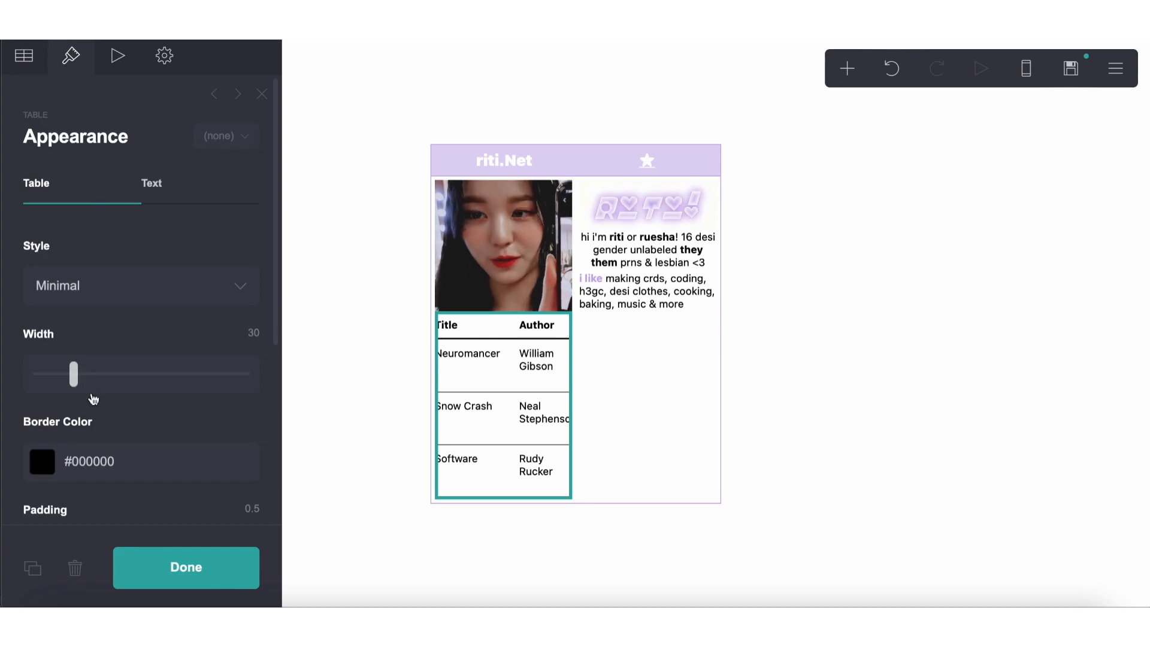
{"action": "left_click", "coordinate": [87, 461]}
{"action": "key", "text": "ctrl+a"}
{"action": "key", "text": "ctrl+v"}
{"action": "left_click", "coordinate": [121, 288]}
{"action": "left_click", "coordinate": [118, 297]}
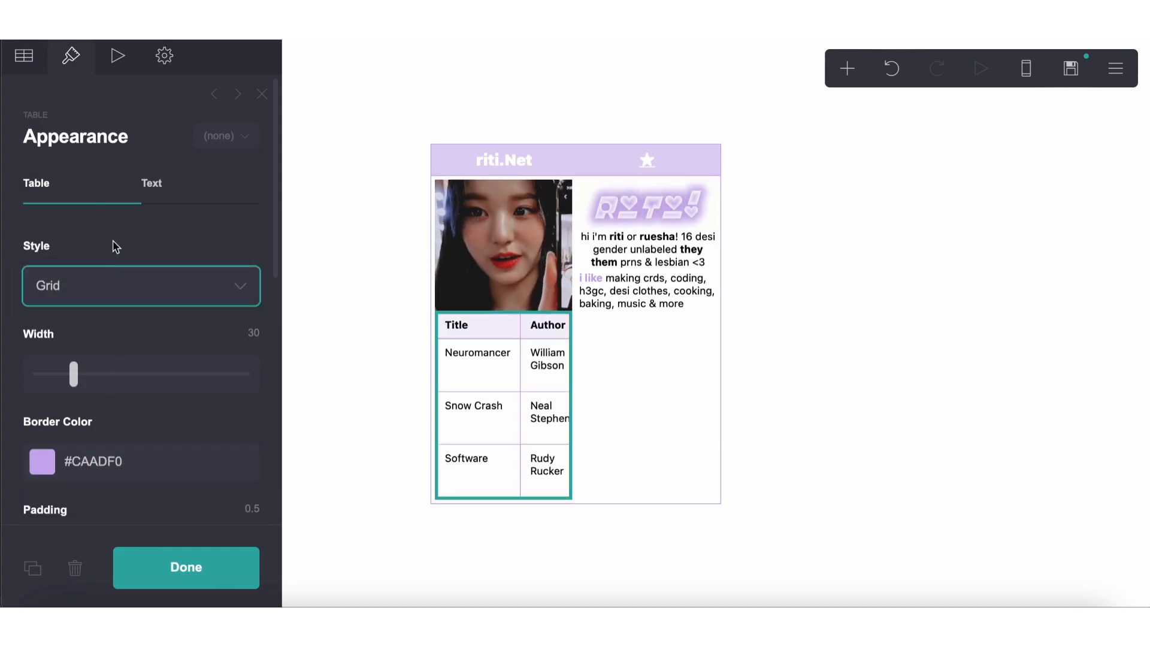
Set the margins of the GIF above the table to 0.25
{"action": "left_click", "coordinate": [24, 56]}
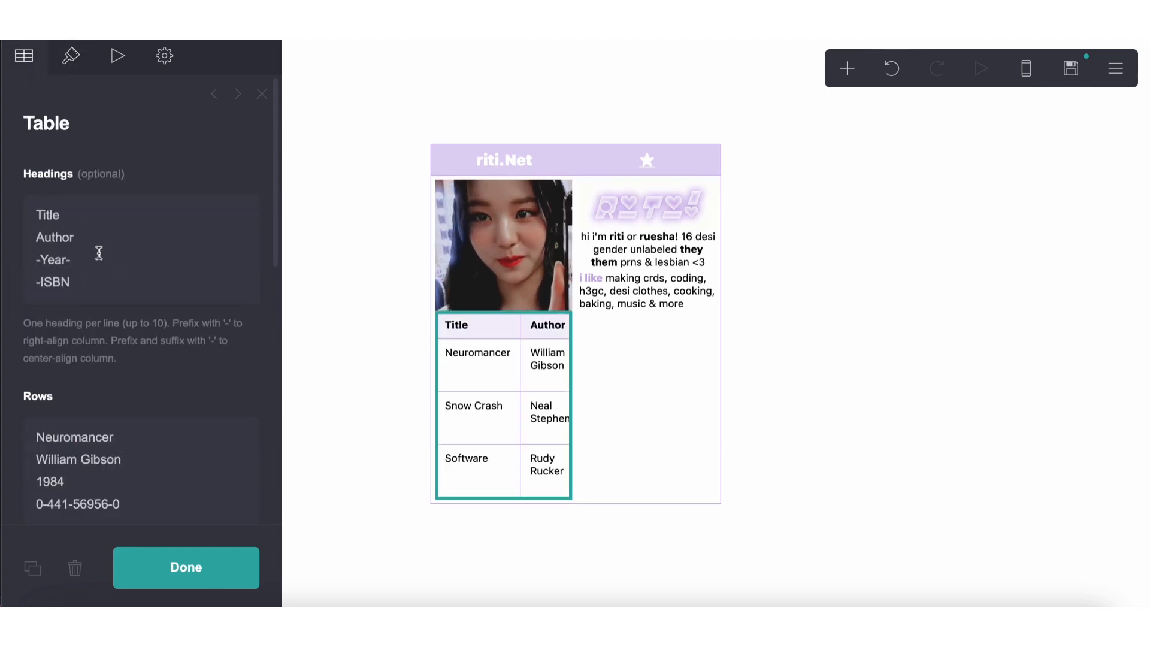
{"action": "left_click", "coordinate": [509, 262]}
{"action": "scroll", "coordinate": [141, 242], "scroll_direction": "down", "scroll_amount": 8}
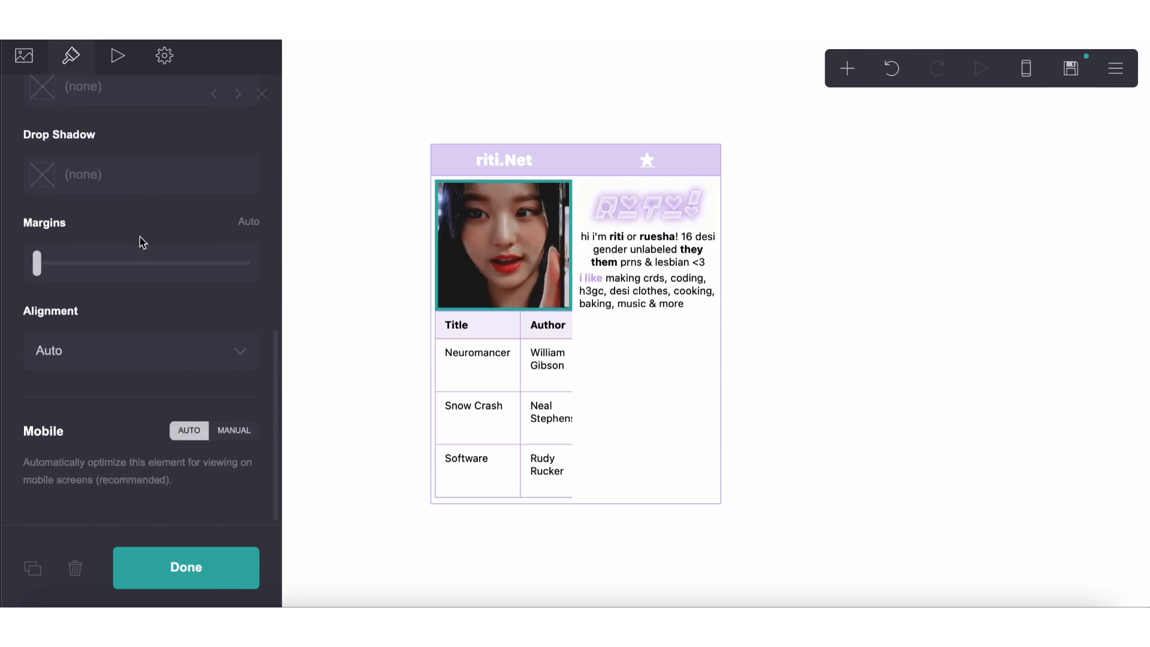
{"action": "left_click", "coordinate": [246, 222]}
{"action": "type", "text": ".4"}
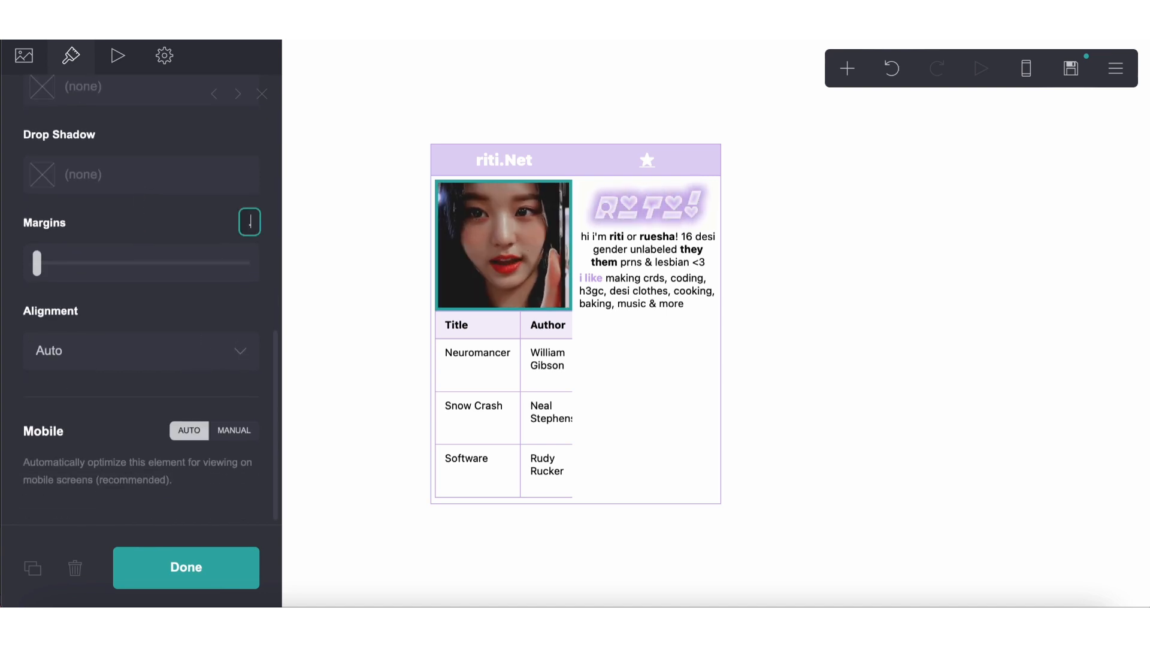
{"action": "key", "text": "Return"}
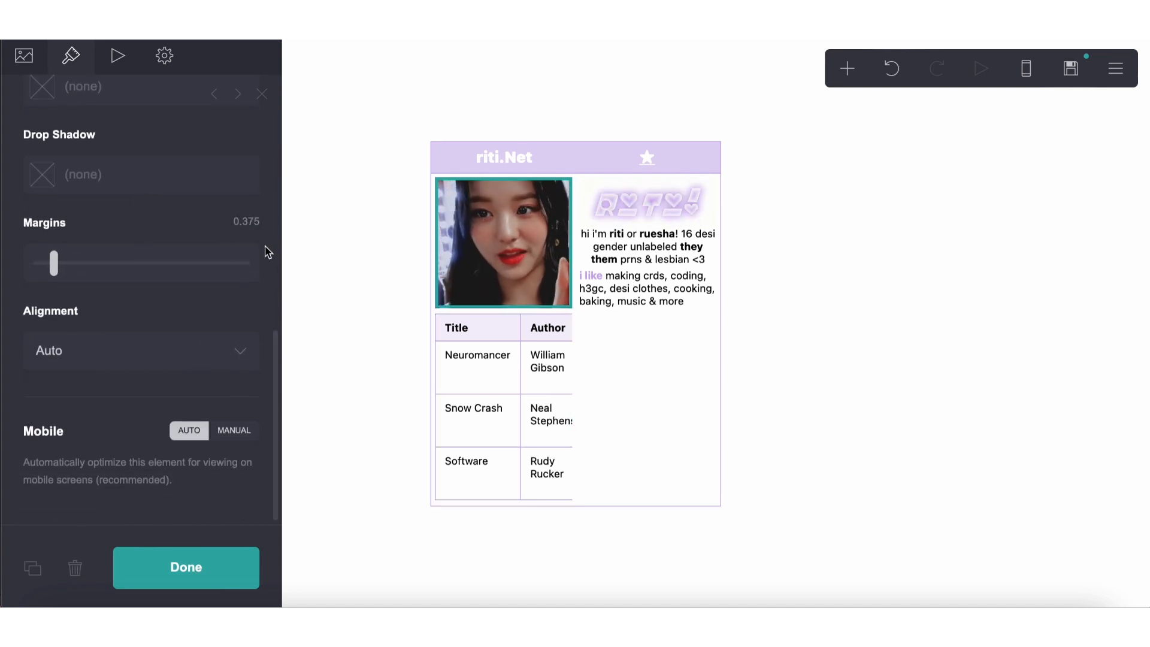
{"action": "left_click", "coordinate": [256, 224]}
{"action": "key", "text": "BackSpace"}
{"action": "key", "text": "BackSpace"}
{"action": "key", "text": "BackSpace"}
{"action": "type", "text": "25"}
{"action": "key", "text": "Return"}
Reduce the table's cell padding to 0.25
{"action": "left_click", "coordinate": [564, 410]}
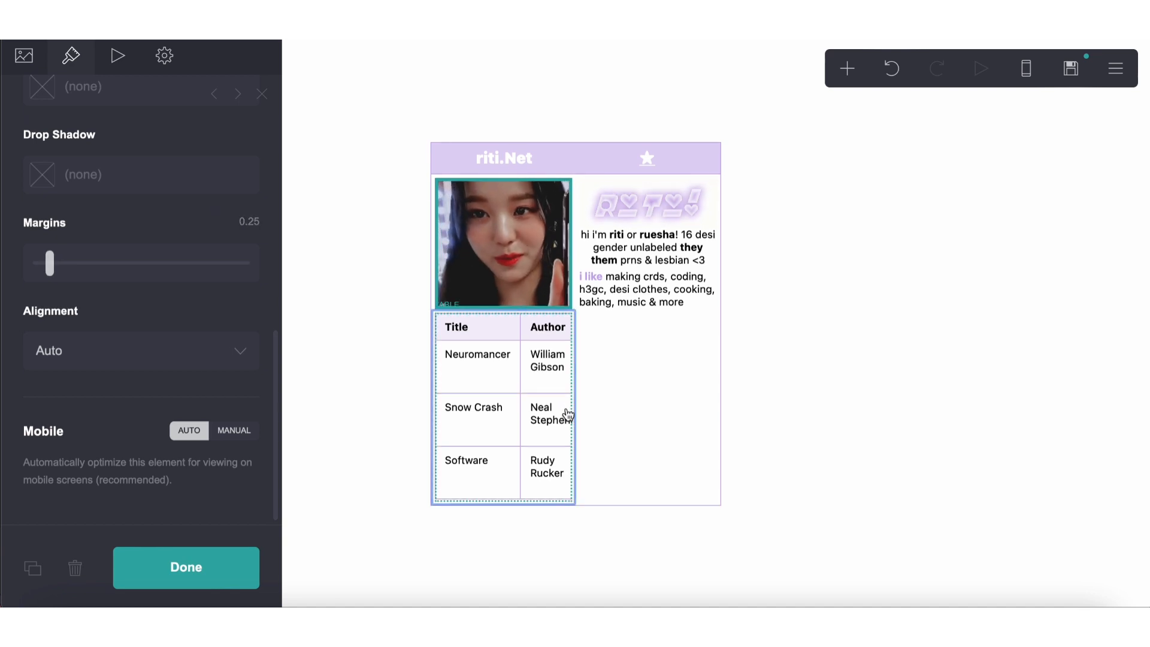
{"action": "left_click", "coordinate": [71, 56]}
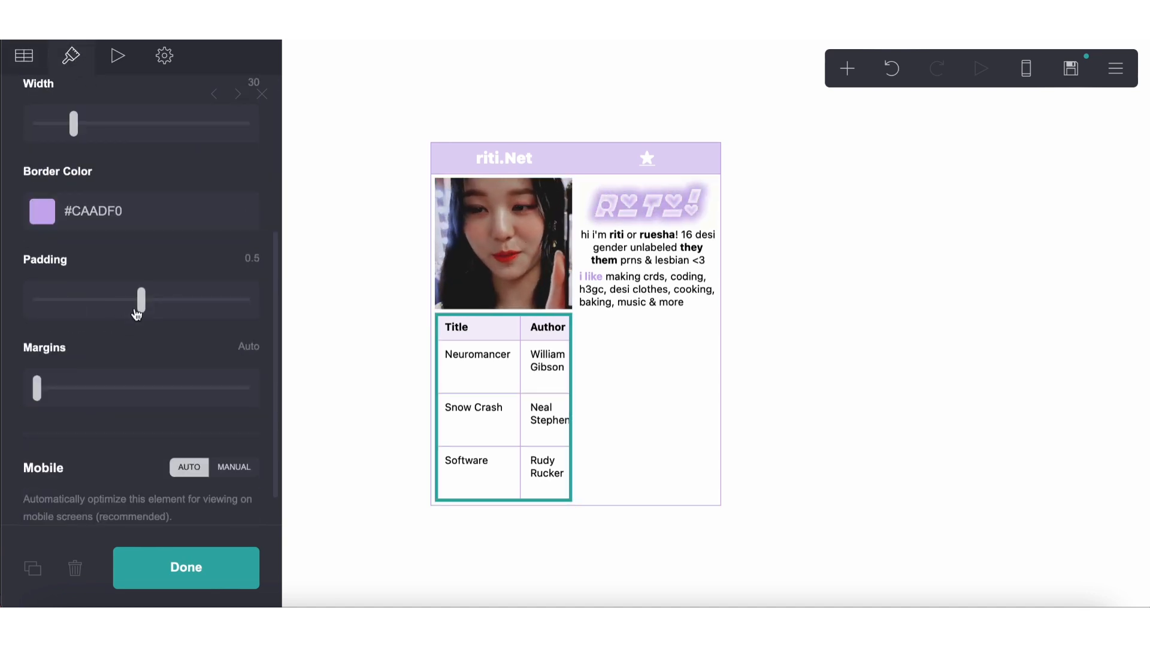
{"action": "left_click_drag", "start_coordinate": [137, 314], "coordinate": [100, 314]}
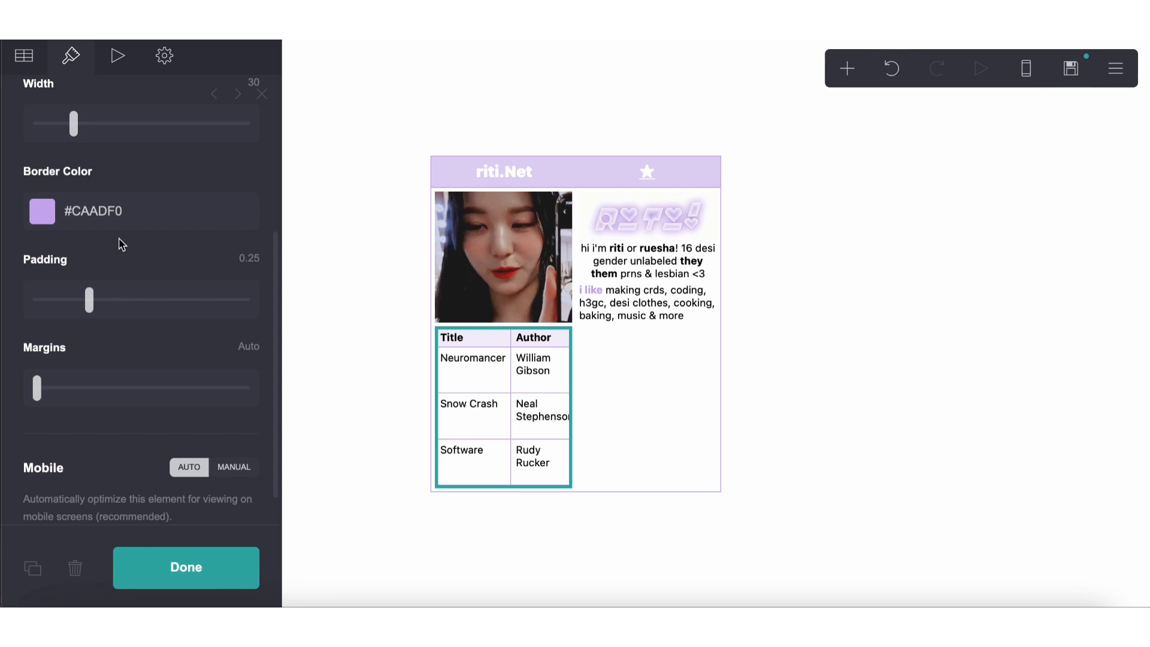
Replace the table's sample headings with the single heading "before you follow"
{"action": "scroll", "coordinate": [118, 244], "scroll_direction": "up", "scroll_amount": 5}
{"action": "left_click", "coordinate": [148, 195]}
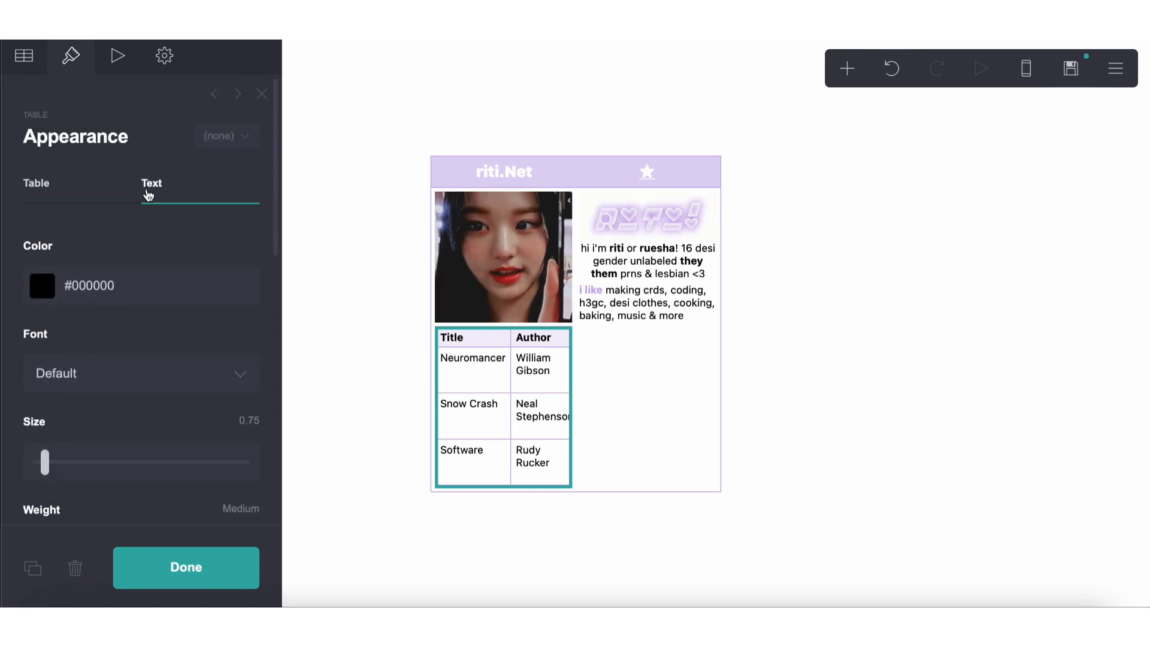
{"action": "left_click", "coordinate": [20, 71]}
{"action": "left_click_drag", "start_coordinate": [135, 300], "coordinate": [3, 130]}
{"action": "type", "text": "before you follow"}
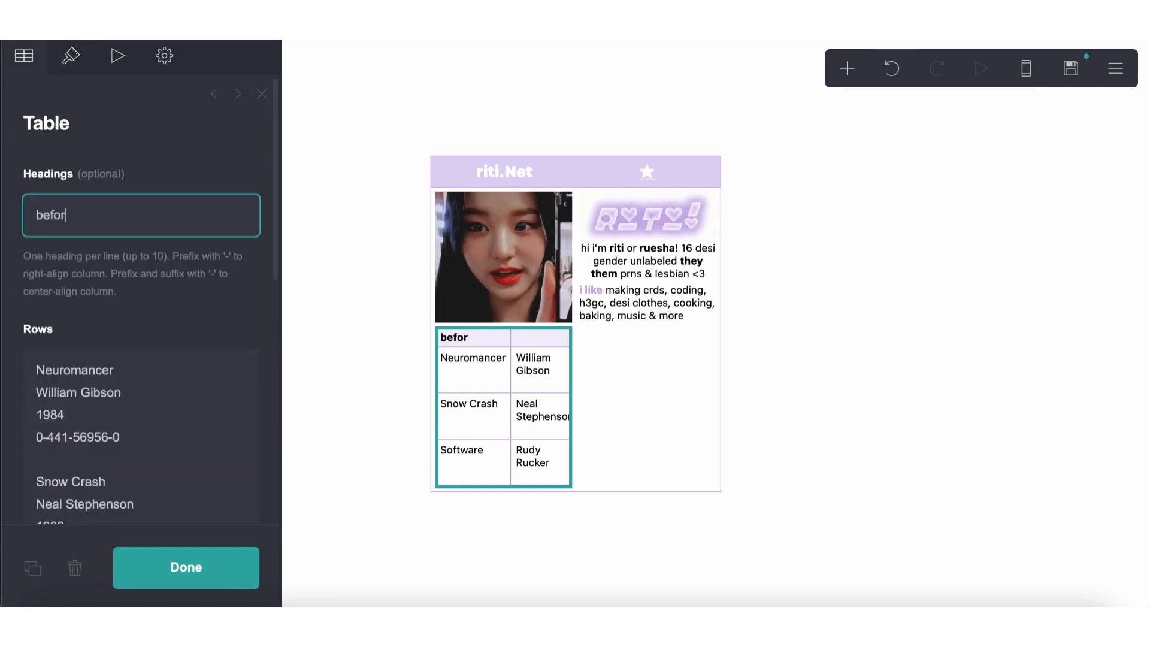
Replace the table's sample rows with one cell of placeholder text repeating "info" twelve times
{"action": "left_click", "coordinate": [118, 372]}
{"action": "key", "text": "ctrl+a"}
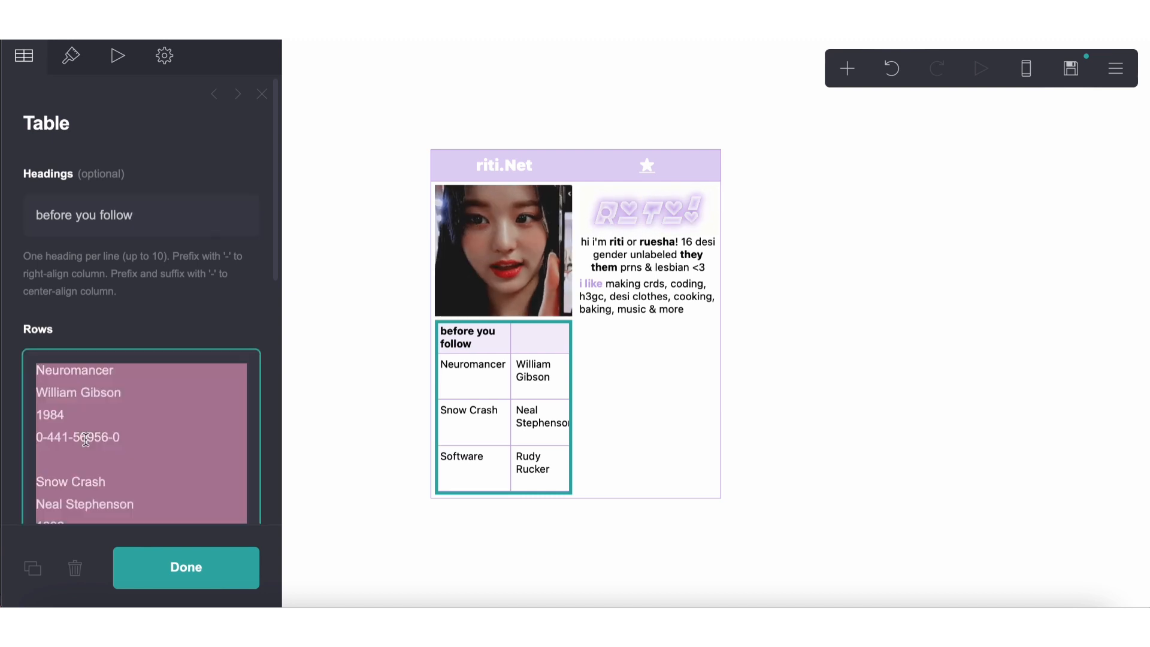
{"action": "type", "text": "info info info inf"}
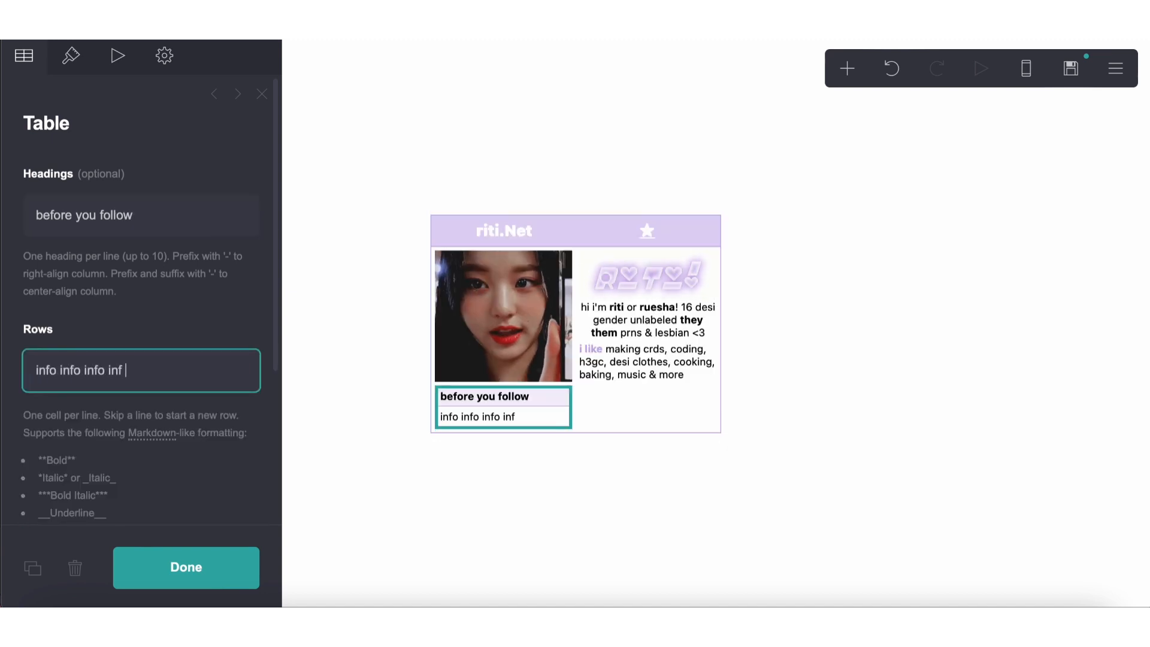
{"action": "type", "text": "o info info info info"}
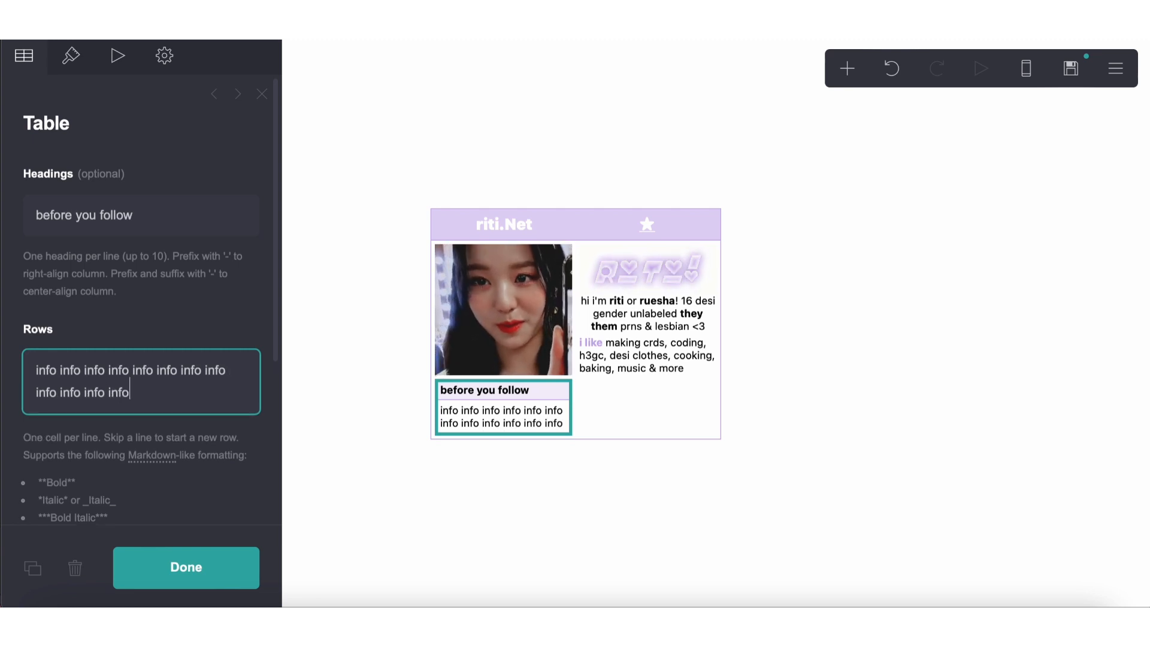
Set the text size of both the table and the bio text to 0.625
{"action": "left_click", "coordinate": [71, 55]}
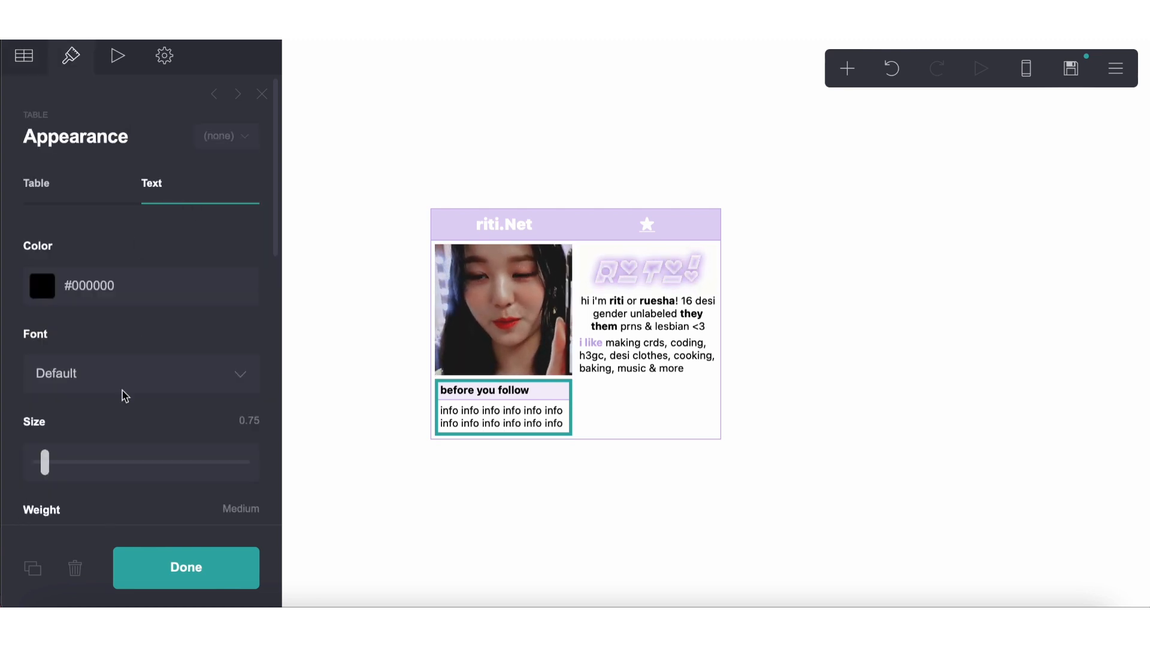
{"action": "scroll", "coordinate": [124, 395], "scroll_direction": "down", "scroll_amount": 4}
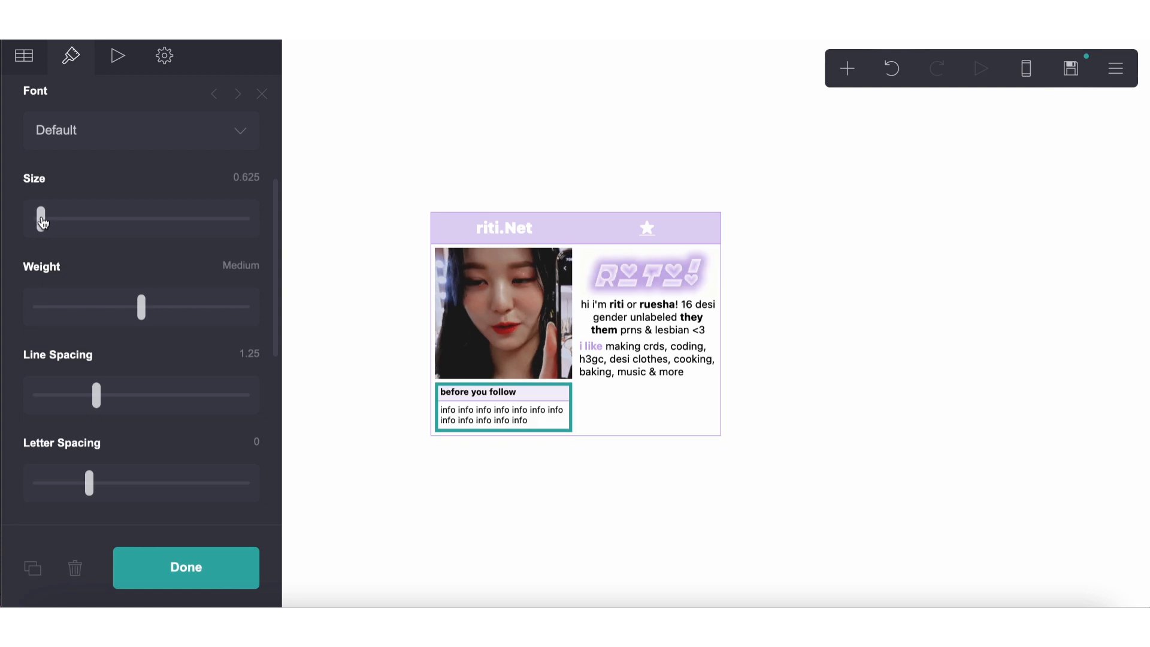
{"action": "left_click", "coordinate": [616, 327]}
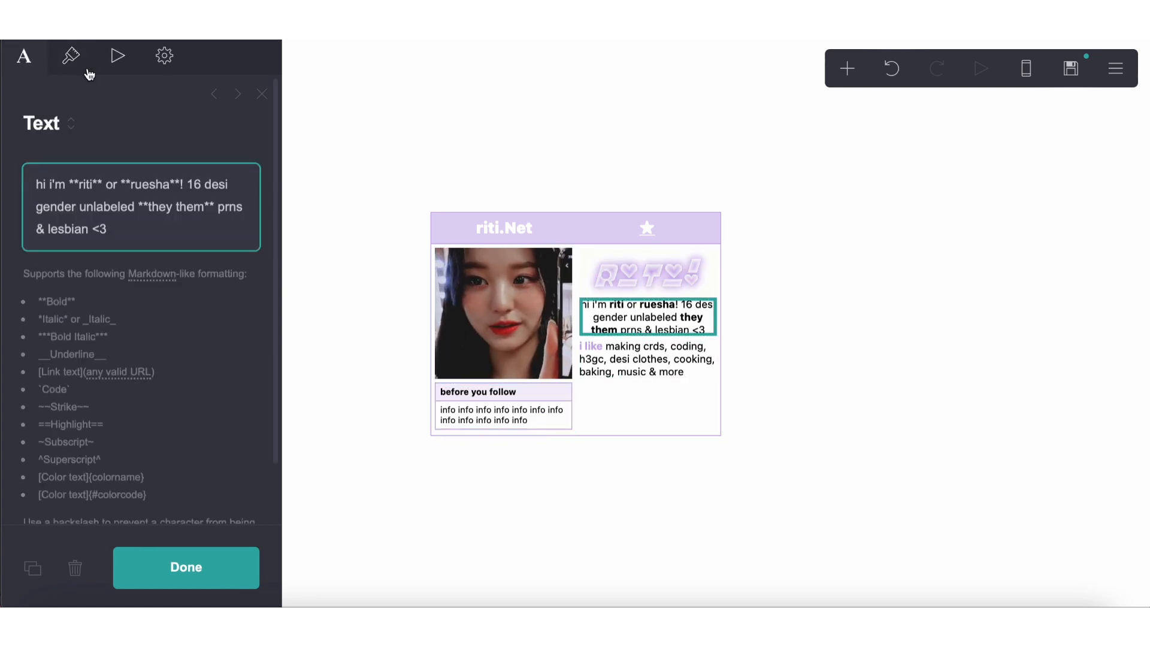
{"action": "left_click", "coordinate": [71, 55]}
{"action": "left_click", "coordinate": [245, 361]}
{"action": "type", "text": ".625"}
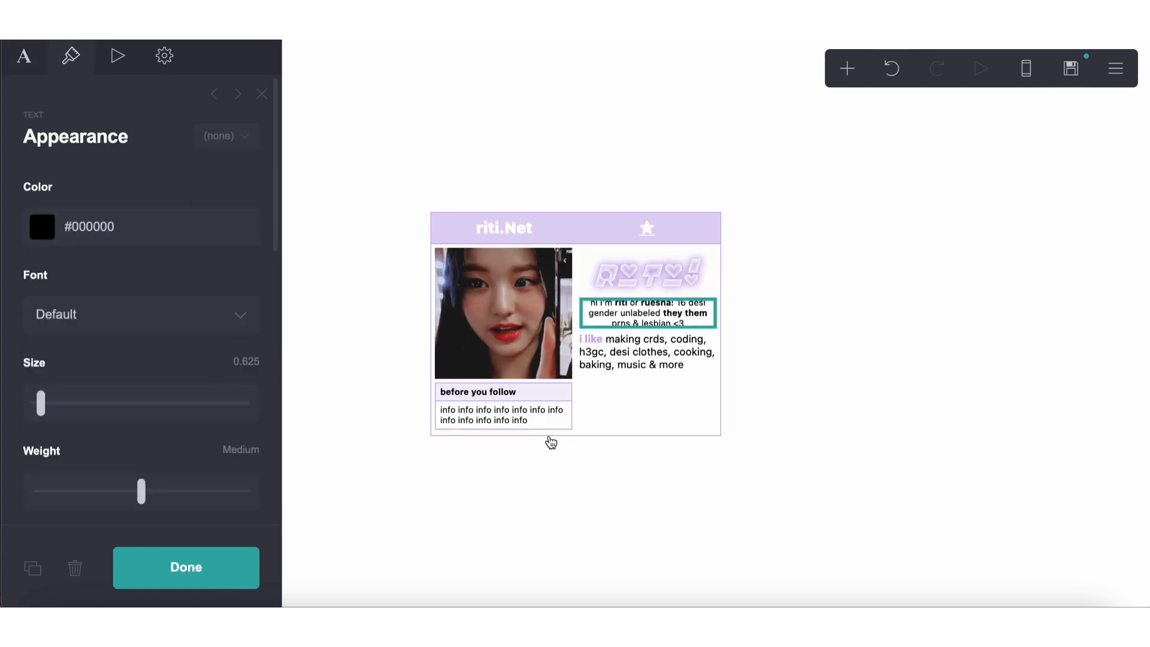
Set the size of the "i like" text to 0.625 and leave its settings
{"action": "left_click", "coordinate": [611, 350]}
{"action": "left_click", "coordinate": [246, 361]}
{"action": "key", "text": "BackSpace"}
{"action": "key", "text": "BackSpace"}
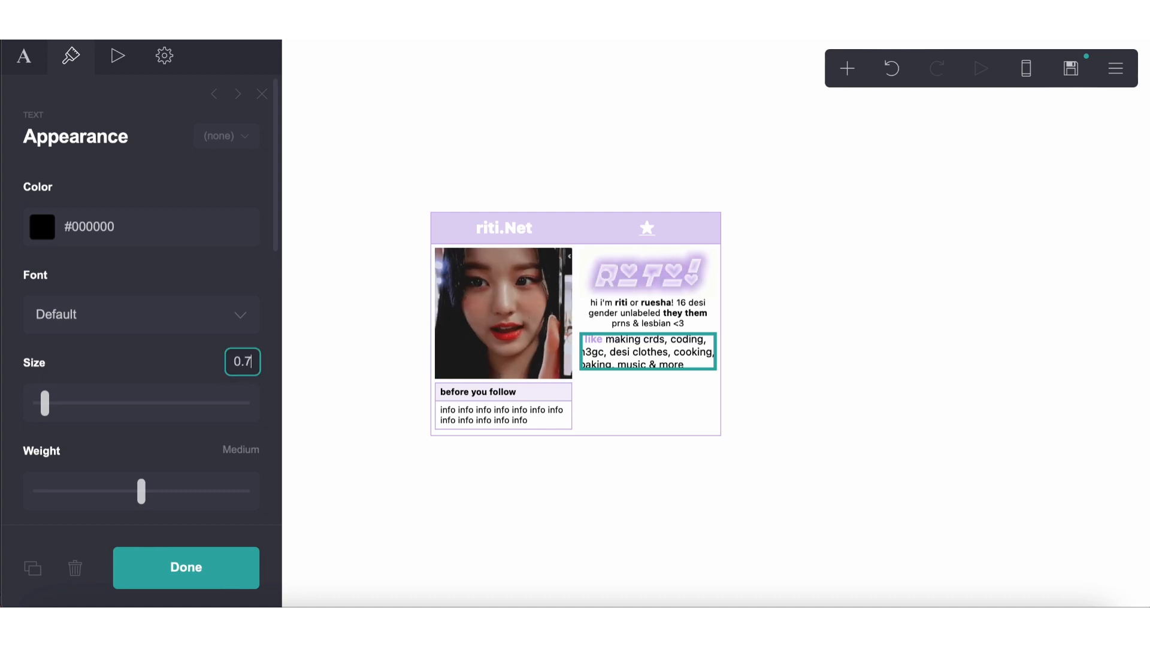
{"action": "type", "text": "625"}
{"action": "key", "text": "Return"}
{"action": "left_click", "coordinate": [616, 517]}
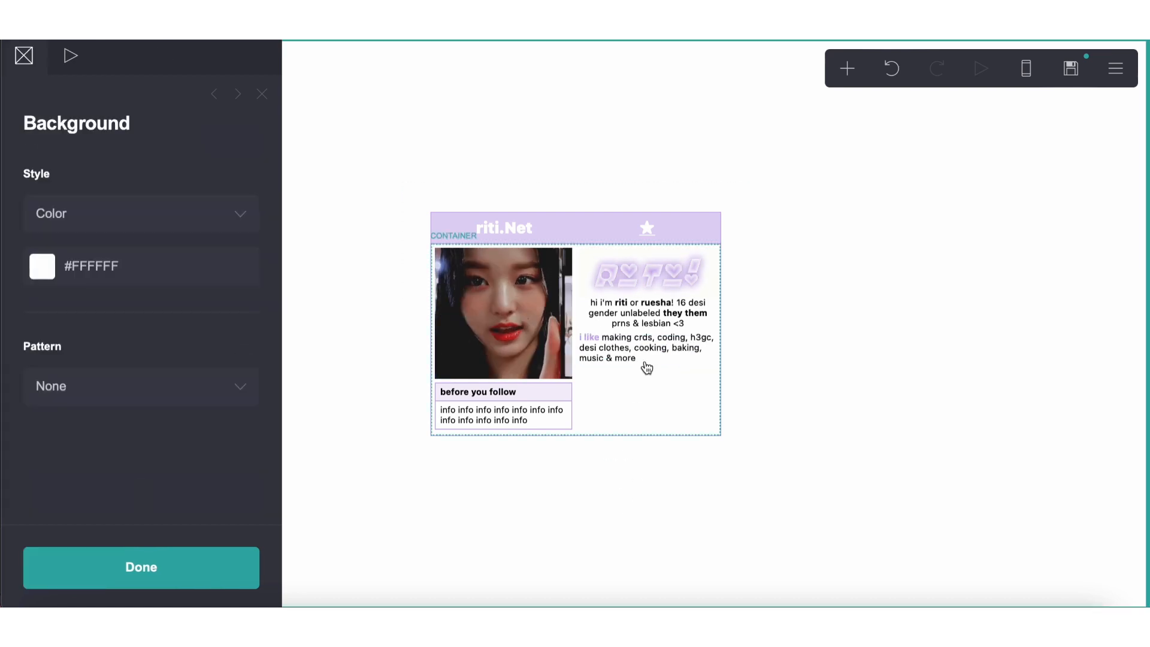
{"action": "left_click", "coordinate": [599, 350]}
{"action": "left_click", "coordinate": [24, 56]}
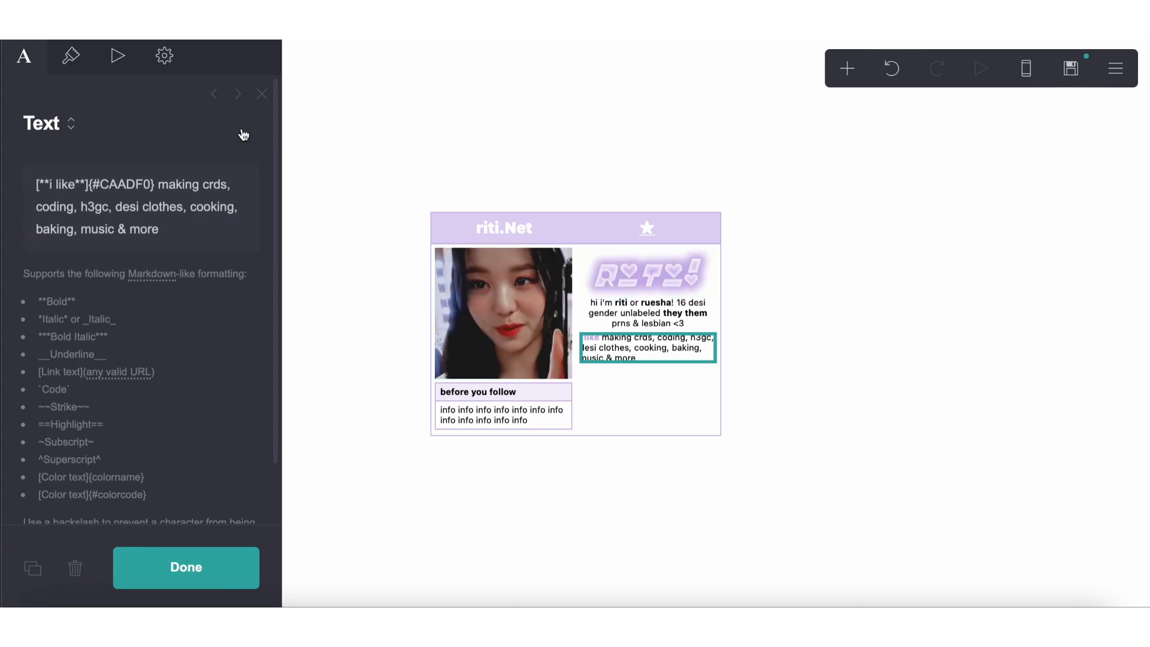
Browse the pictures in the Downloads folder for the container's image, previewing chaeee.gif and Ez--fidUUAYRIDR.jpeg
{"action": "left_click", "coordinate": [548, 307]}
{"action": "left_click", "coordinate": [24, 56]}
{"action": "left_click", "coordinate": [120, 218]}
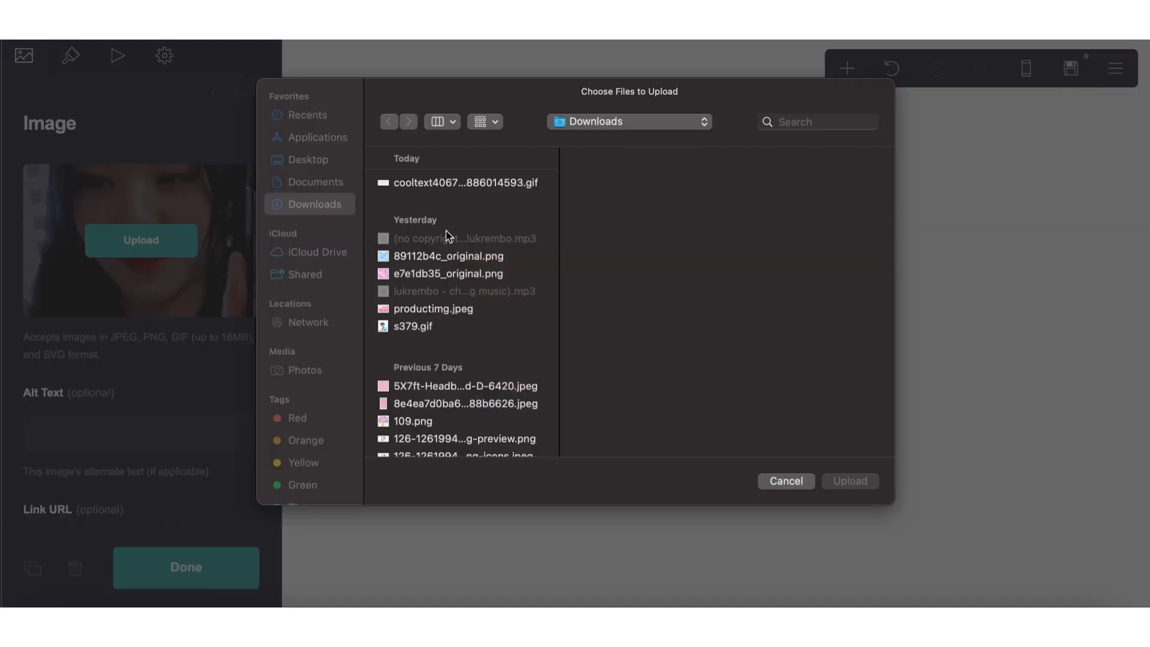
{"action": "scroll", "coordinate": [479, 300], "scroll_direction": "down", "scroll_amount": 4}
{"action": "scroll", "coordinate": [480, 299], "scroll_direction": "down", "scroll_amount": 3}
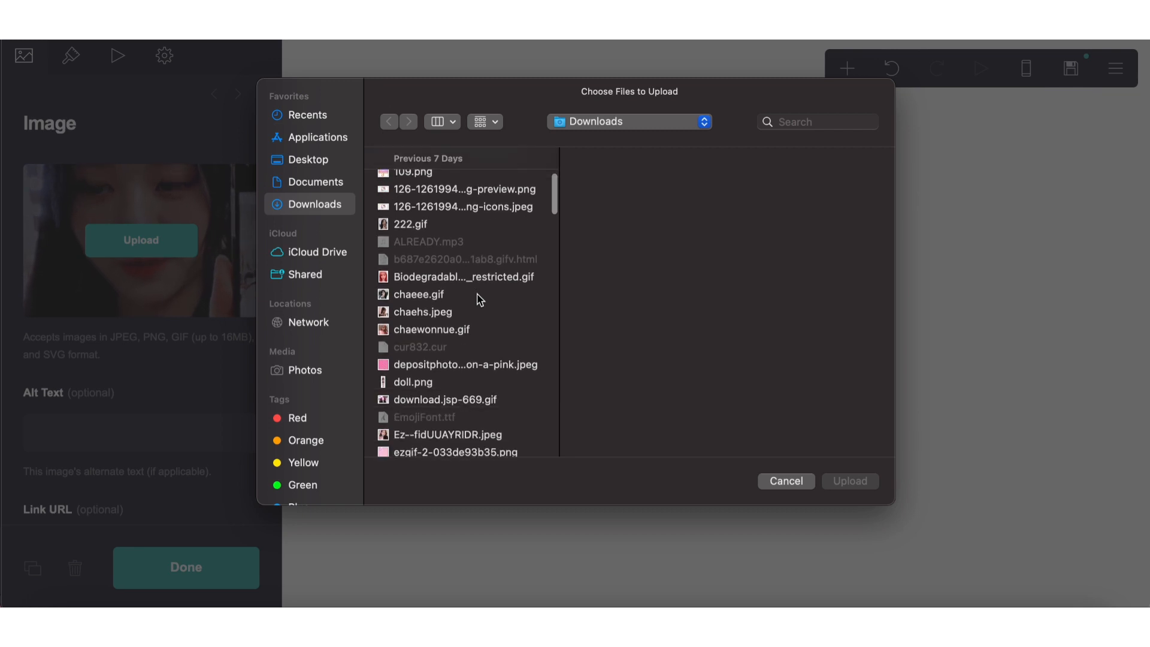
{"action": "left_click", "coordinate": [465, 295]}
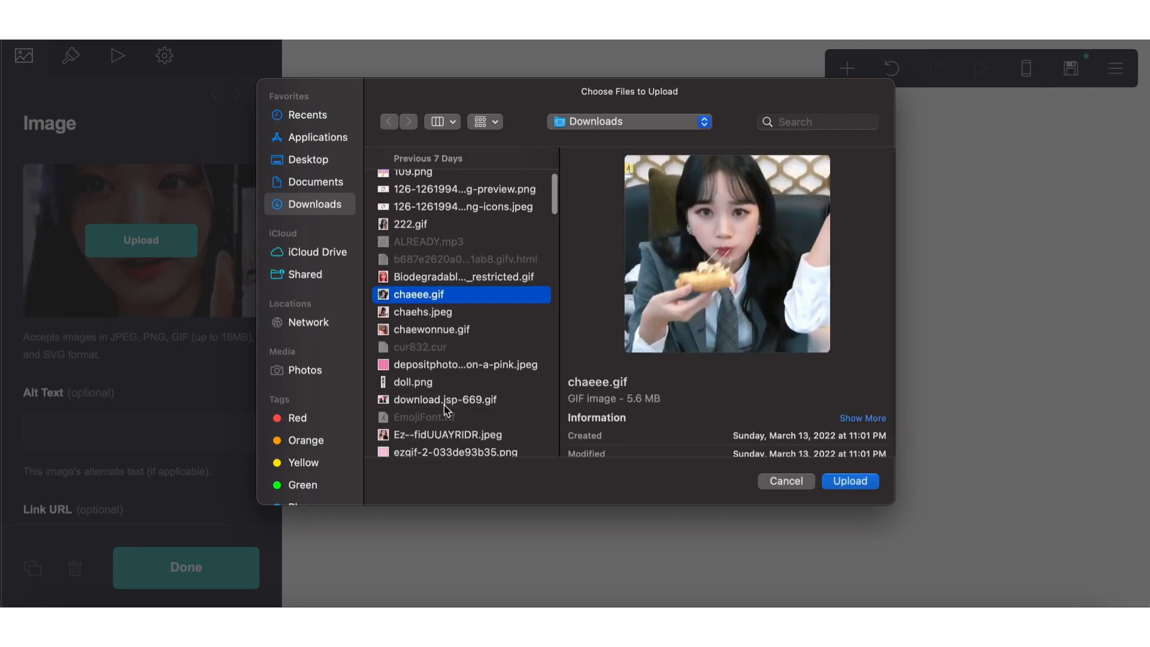
{"action": "left_click", "coordinate": [444, 434]}
{"action": "scroll", "coordinate": [440, 359], "scroll_direction": "down", "scroll_amount": 5}
{"action": "scroll", "coordinate": [436, 342], "scroll_direction": "down", "scroll_amount": 8}
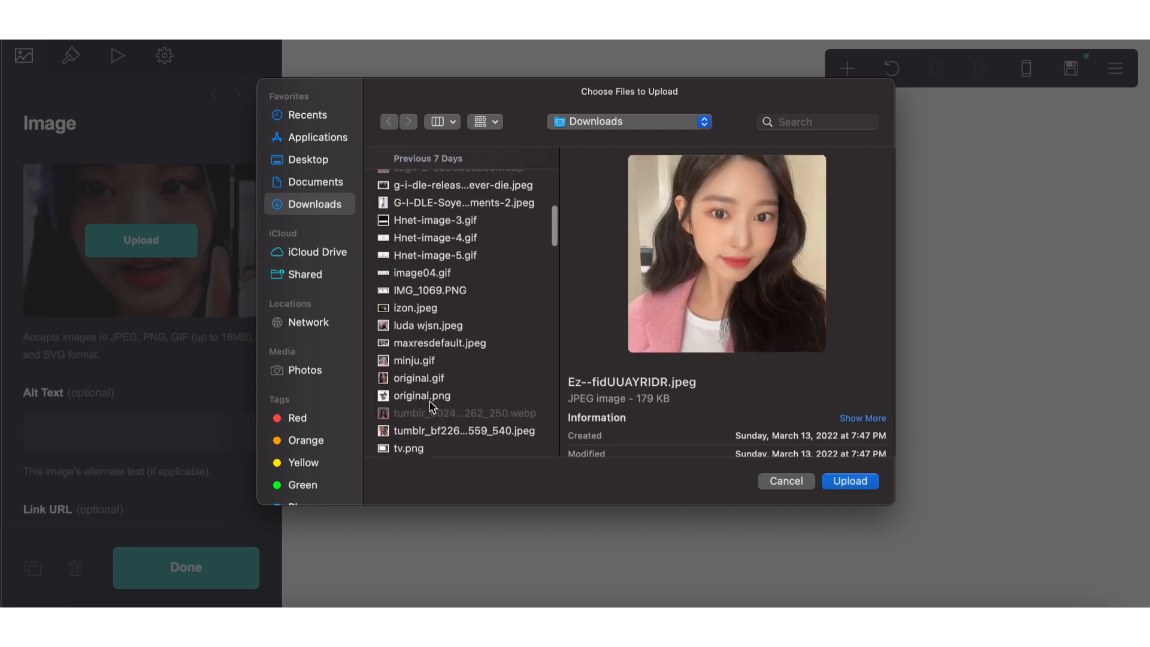
{"action": "scroll", "coordinate": [432, 406], "scroll_direction": "down", "scroll_amount": 2}
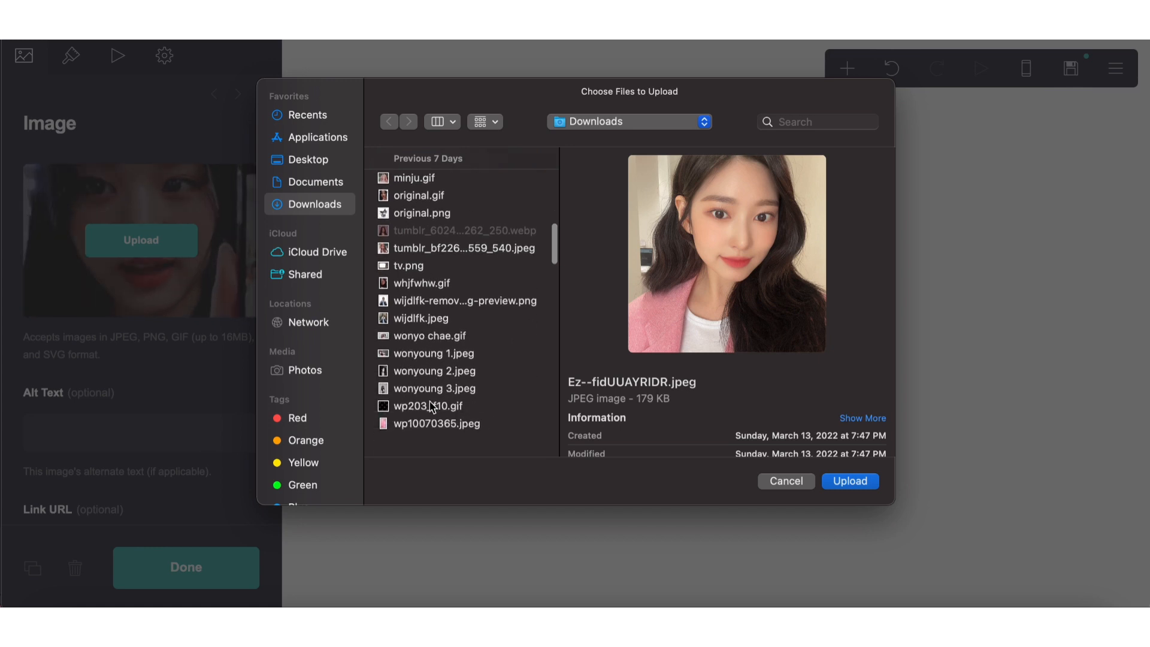
{"action": "scroll", "coordinate": [422, 368], "scroll_direction": "down", "scroll_amount": 4}
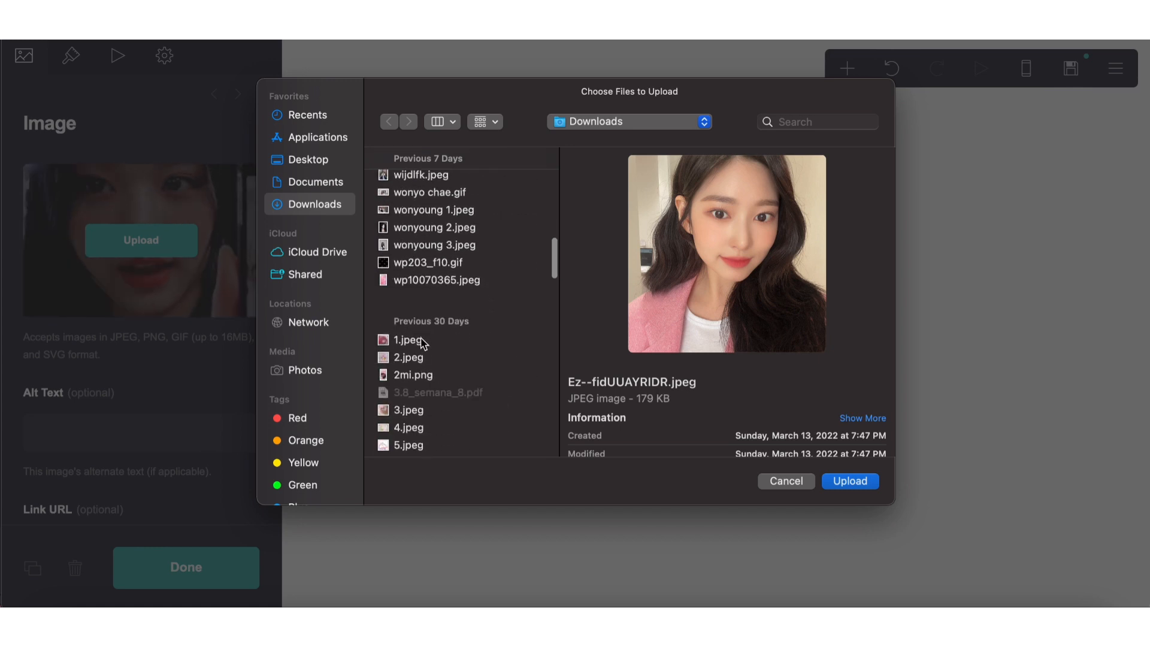
{"action": "scroll", "coordinate": [422, 343], "scroll_direction": "down", "scroll_amount": 3}
{"action": "scroll", "coordinate": [425, 413], "scroll_direction": "down", "scroll_amount": 5}
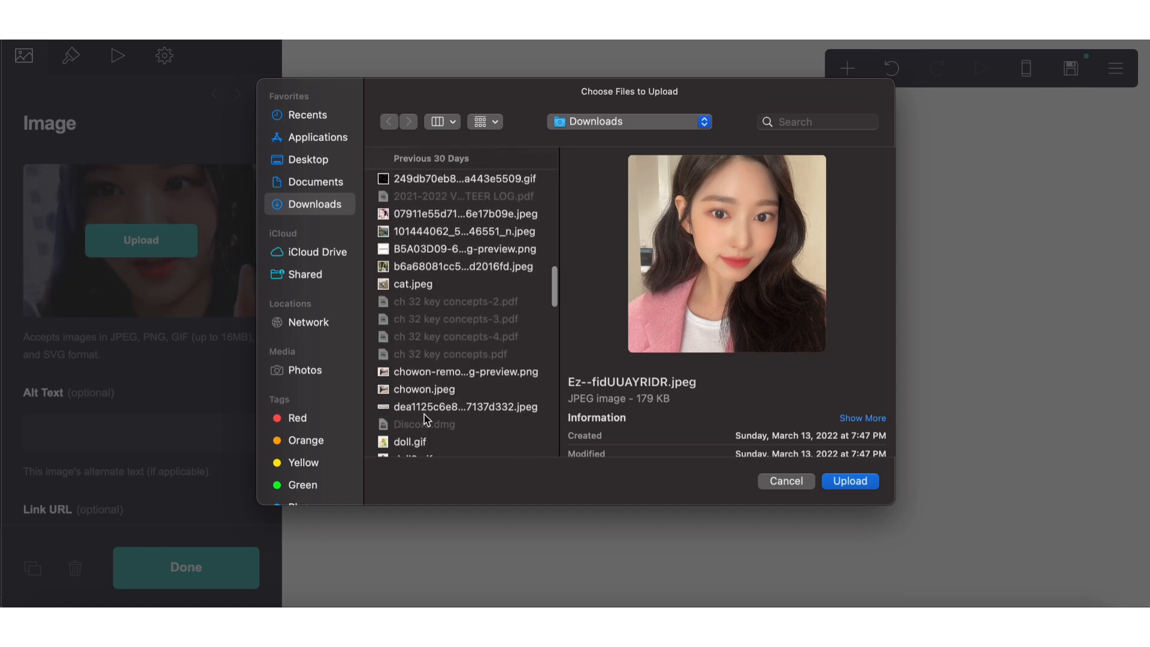
{"action": "scroll", "coordinate": [426, 418], "scroll_direction": "down", "scroll_amount": 10}
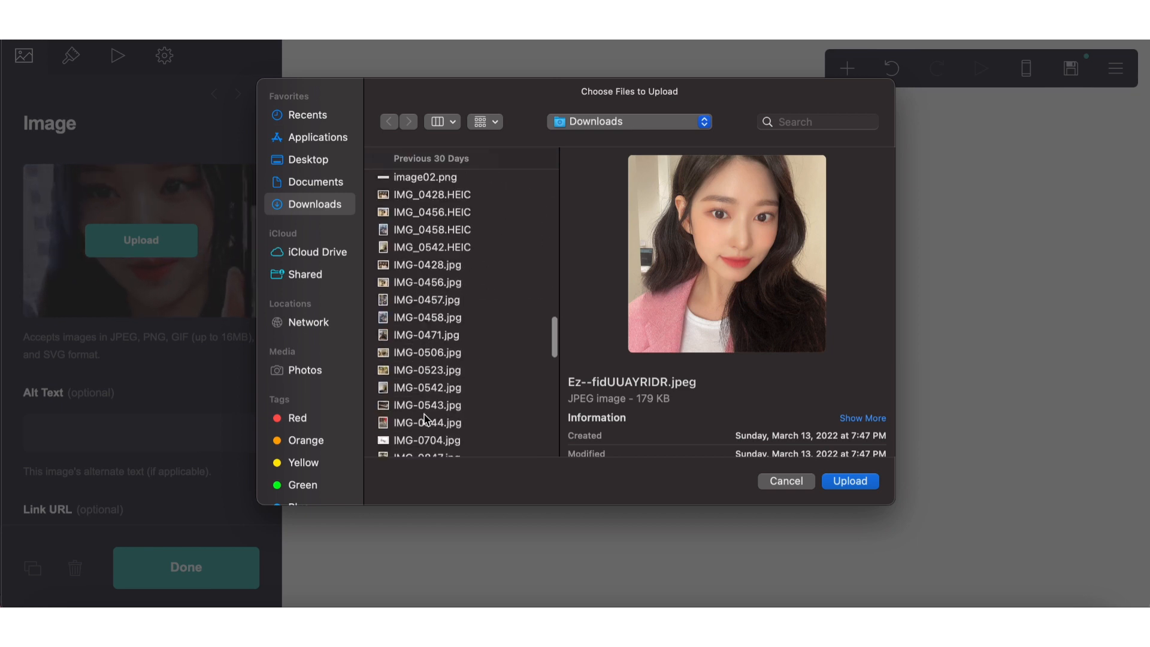
{"action": "scroll", "coordinate": [424, 418], "scroll_direction": "down", "scroll_amount": 8}
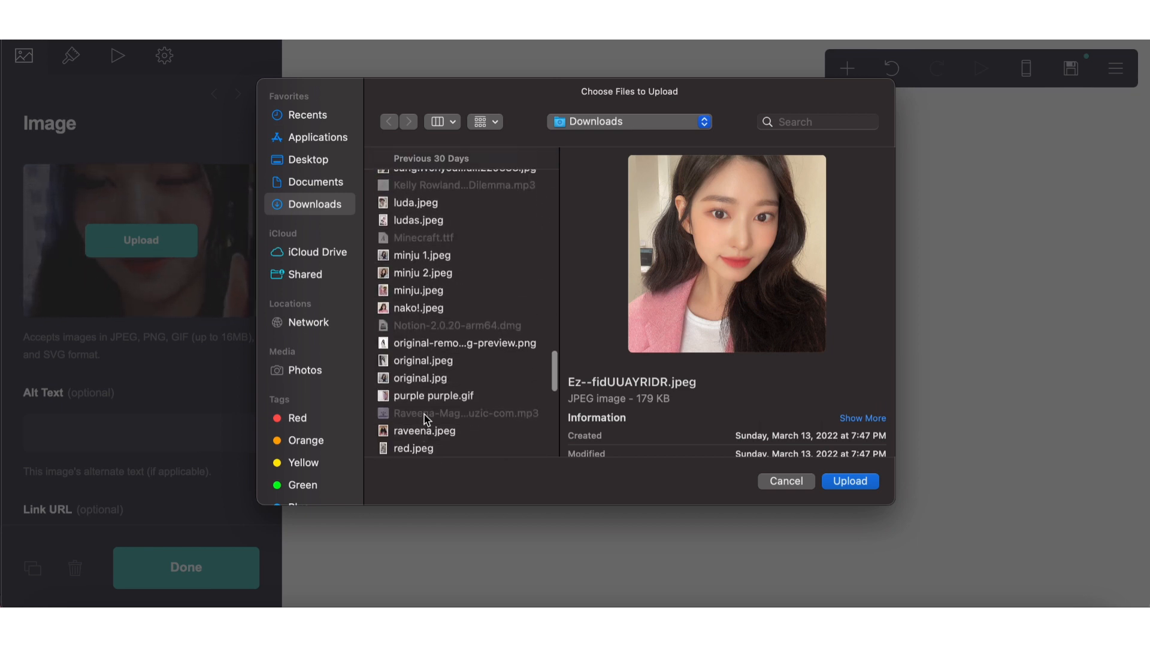
{"action": "scroll", "coordinate": [424, 417], "scroll_direction": "down", "scroll_amount": 10}
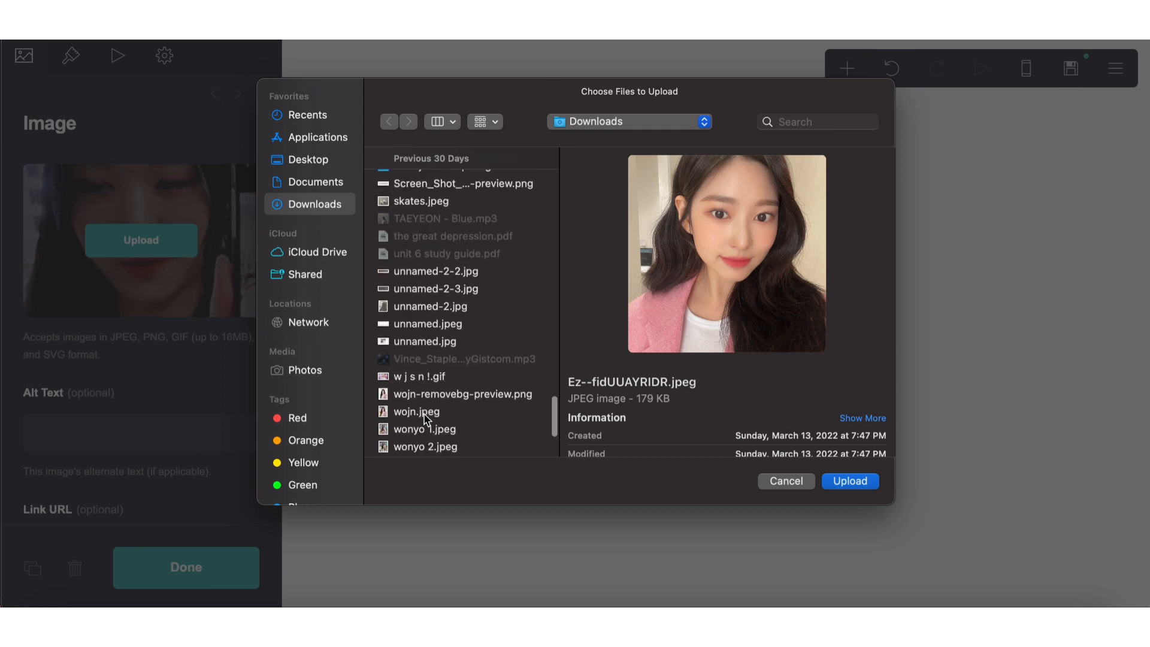
{"action": "scroll", "coordinate": [424, 418], "scroll_direction": "down", "scroll_amount": 5}
{"action": "scroll", "coordinate": [425, 418], "scroll_direction": "up", "scroll_amount": 10}
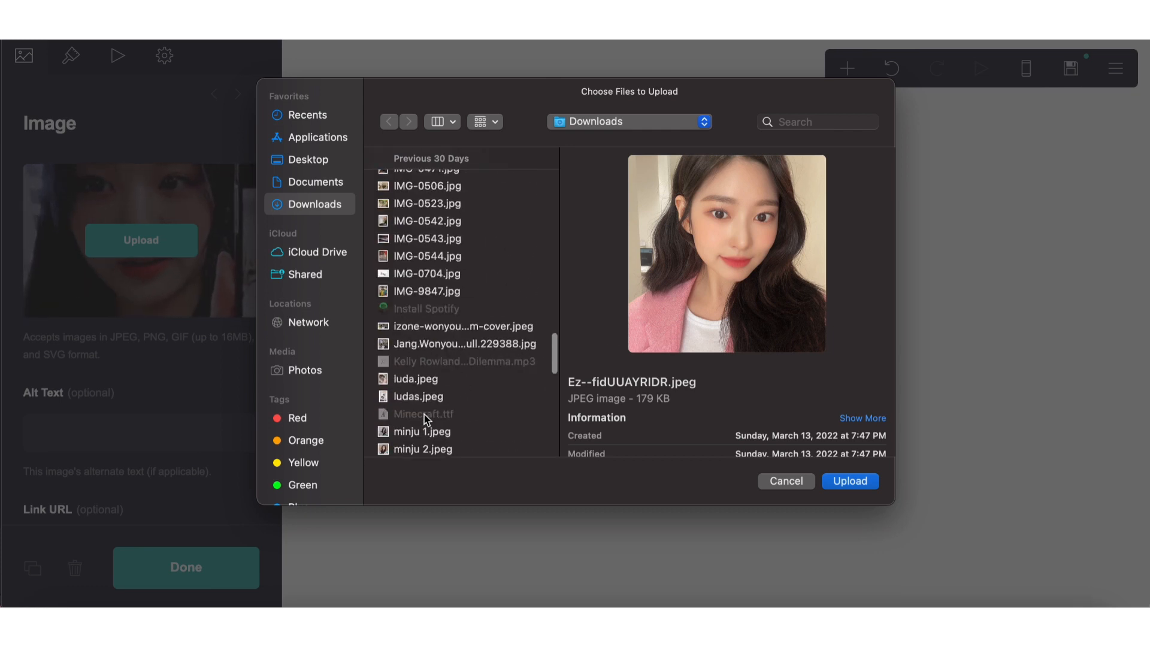
{"action": "scroll", "coordinate": [425, 418], "scroll_direction": "up", "scroll_amount": 15}
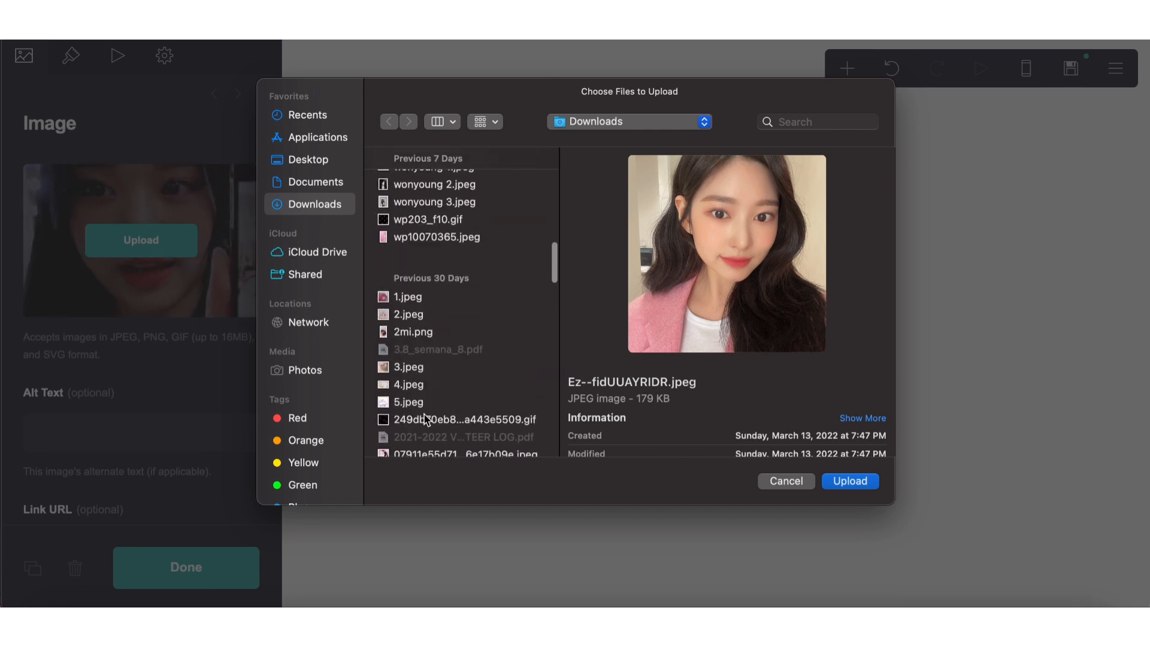
{"action": "scroll", "coordinate": [424, 418], "scroll_direction": "up", "scroll_amount": 6}
Upload 222.gif from the Downloads folder as the image above the "before you follow" table
{"action": "left_click", "coordinate": [421, 353]}
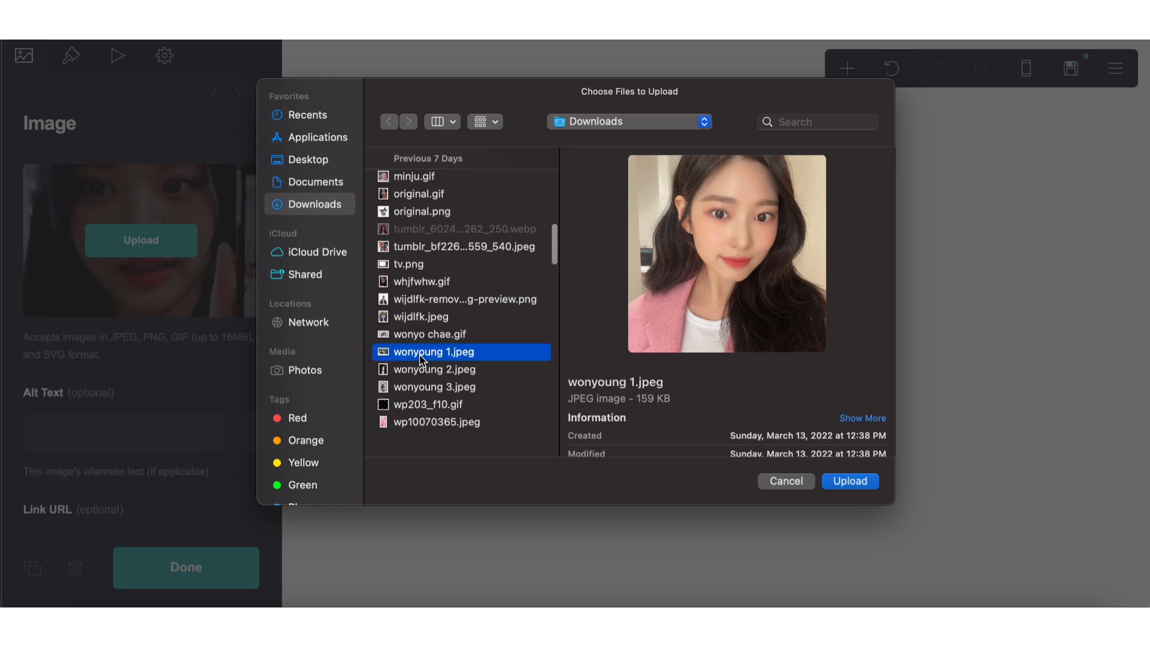
{"action": "left_click", "coordinate": [421, 369]}
{"action": "scroll", "coordinate": [422, 324], "scroll_direction": "up", "scroll_amount": 5}
{"action": "left_click", "coordinate": [423, 310]}
{"action": "left_click", "coordinate": [422, 327]}
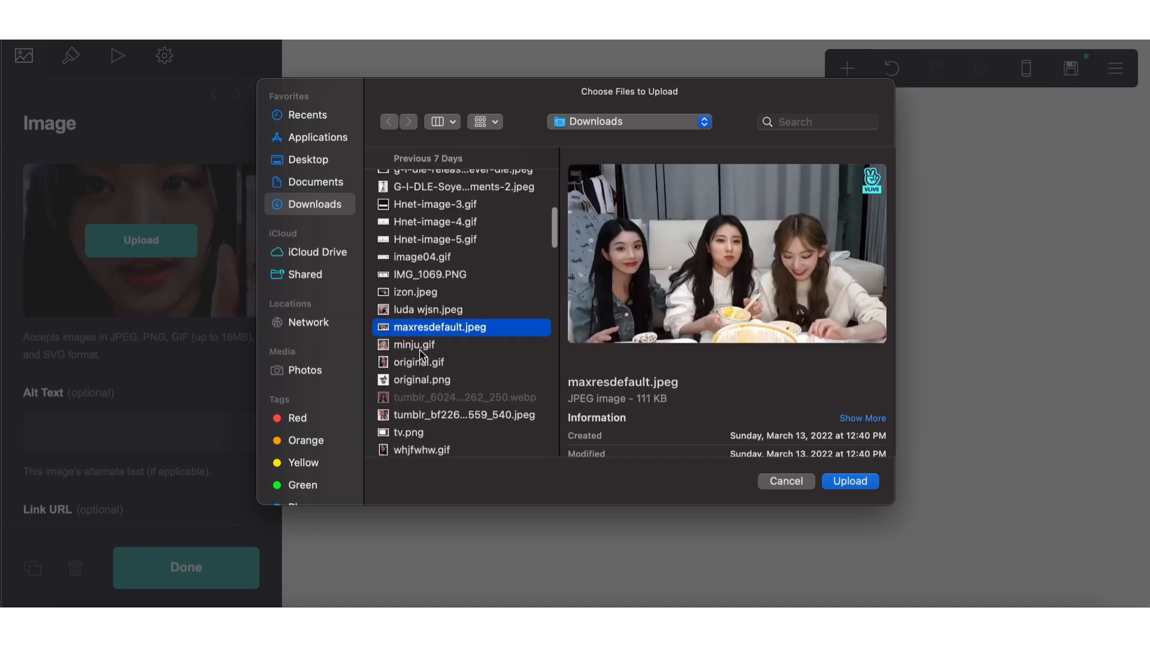
{"action": "left_click", "coordinate": [420, 347]}
{"action": "left_click", "coordinate": [420, 380]}
{"action": "scroll", "coordinate": [418, 378], "scroll_direction": "up", "scroll_amount": 2}
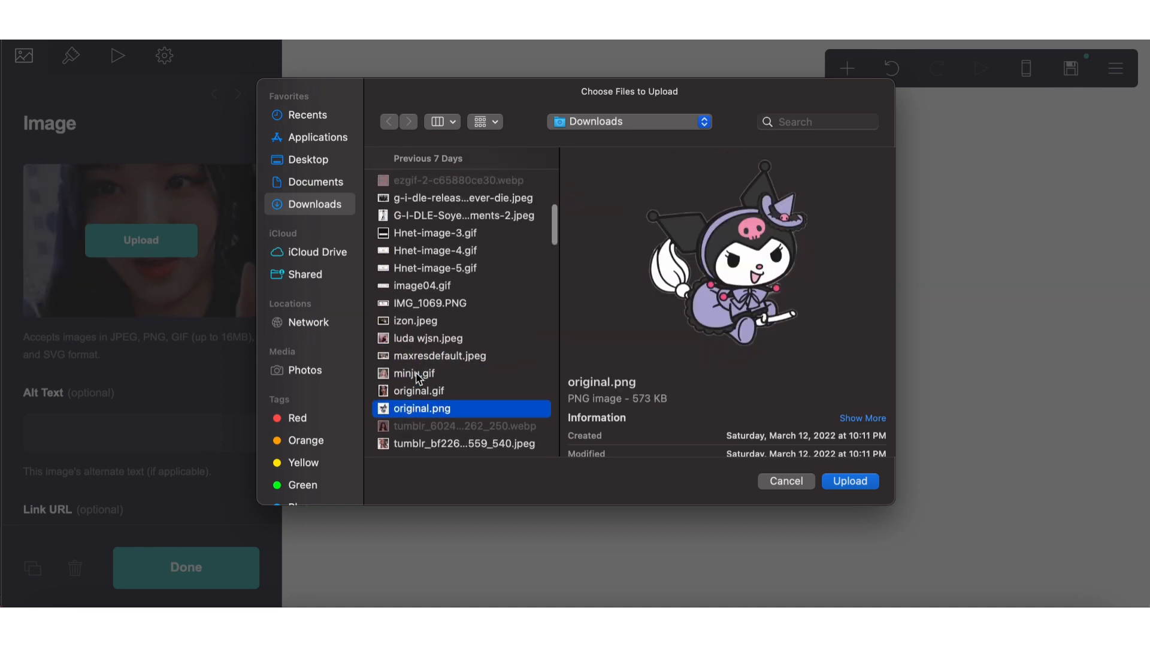
{"action": "scroll", "coordinate": [417, 377], "scroll_direction": "up", "scroll_amount": 10}
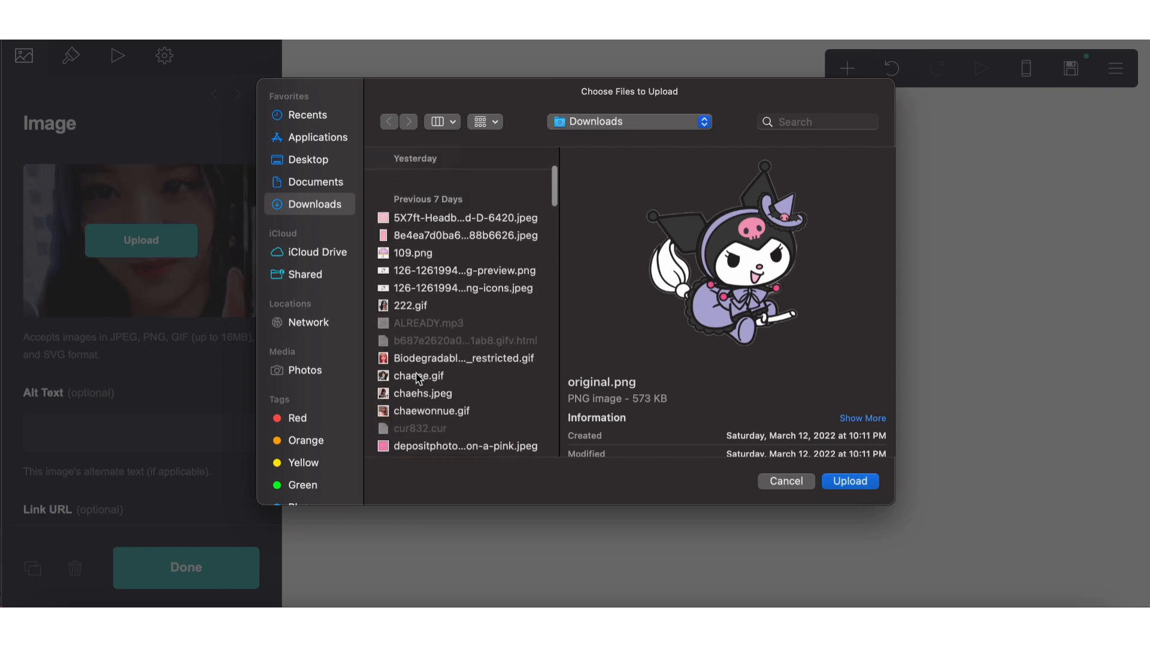
{"action": "left_click", "coordinate": [414, 306]}
{"action": "left_click", "coordinate": [850, 480]}
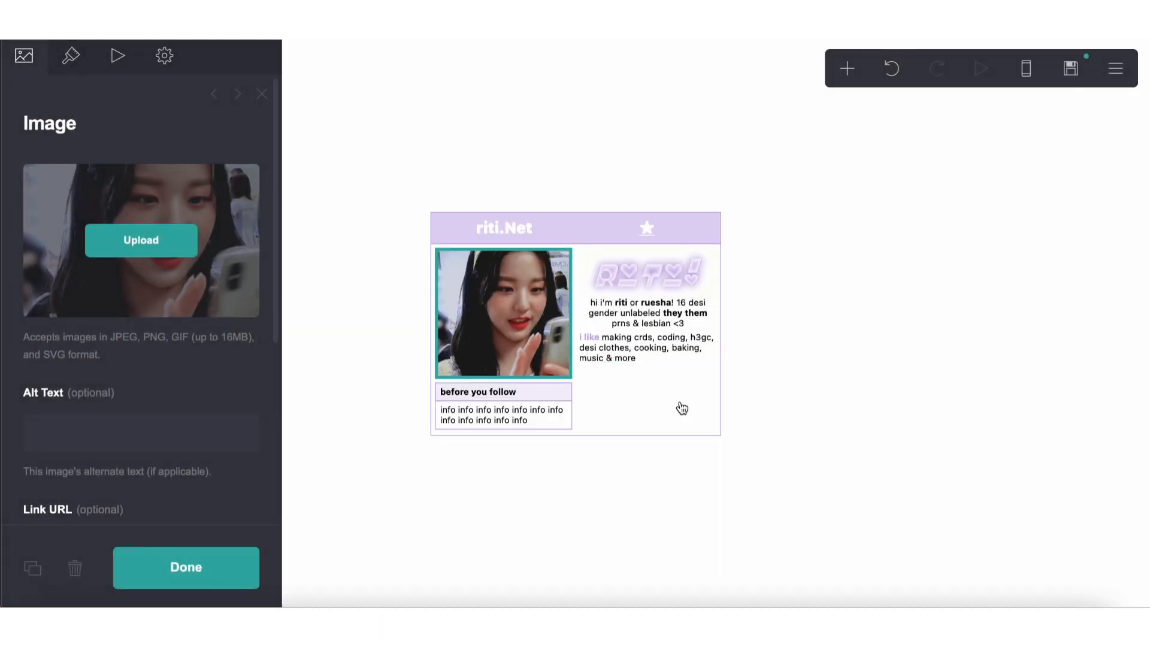
{"action": "left_click", "coordinate": [551, 505]}
{"action": "left_click", "coordinate": [496, 322]}
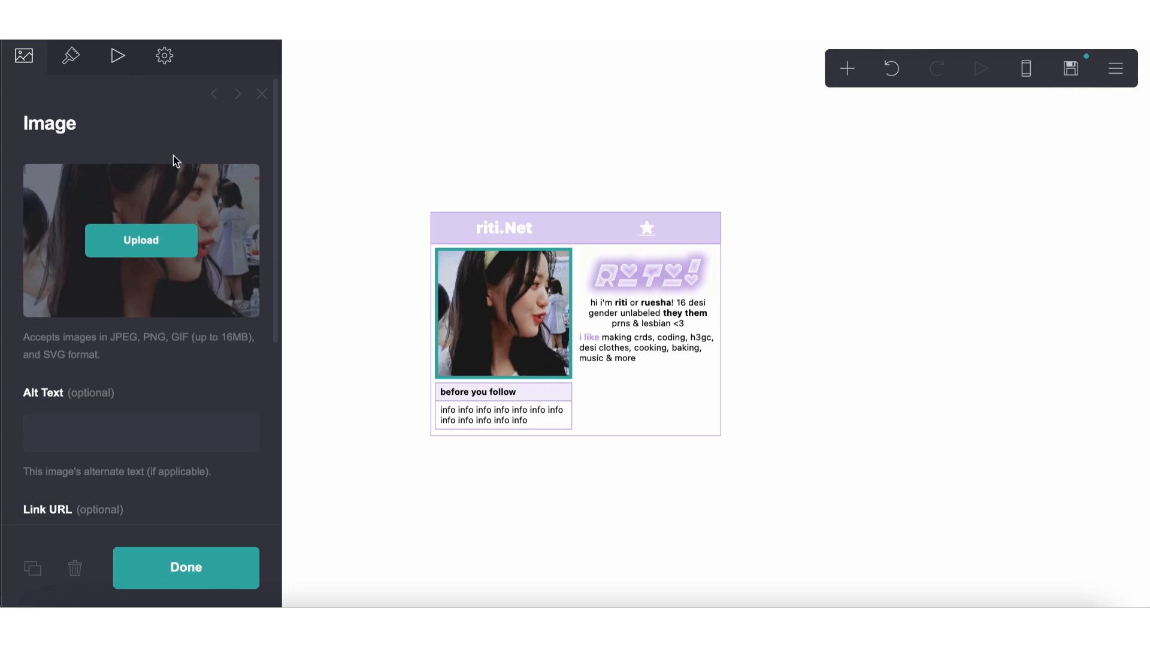
{"action": "left_click", "coordinate": [629, 527]}
{"action": "left_click", "coordinate": [638, 355]}
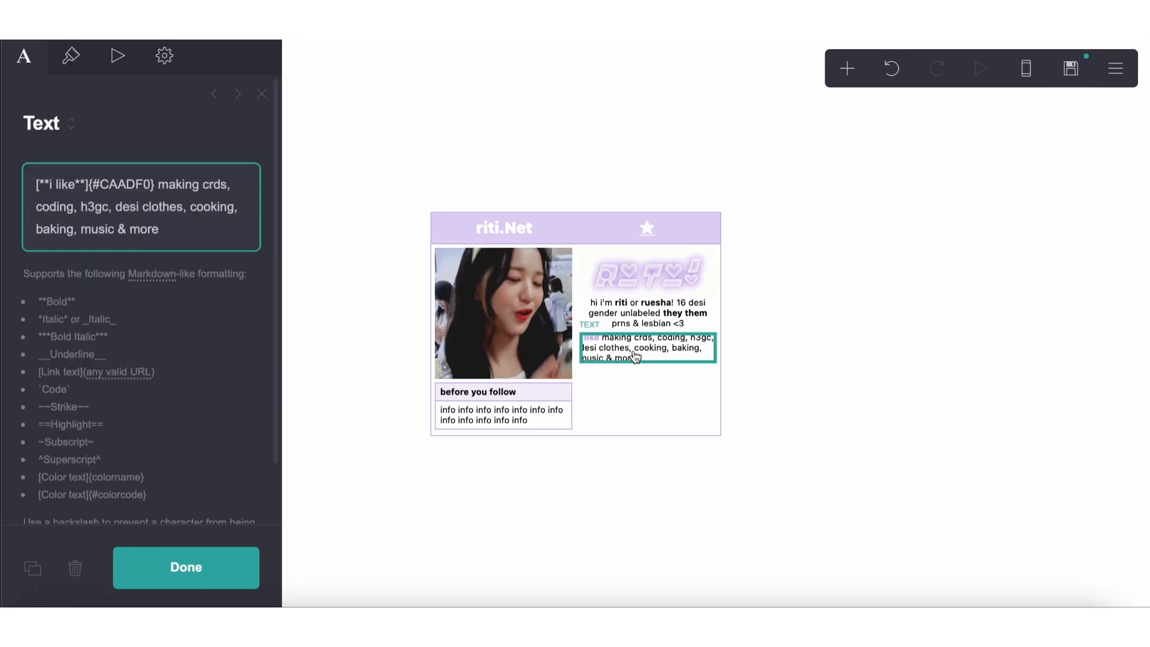
{"action": "left_click", "coordinate": [117, 228]}
{"action": "type", "text": ","}
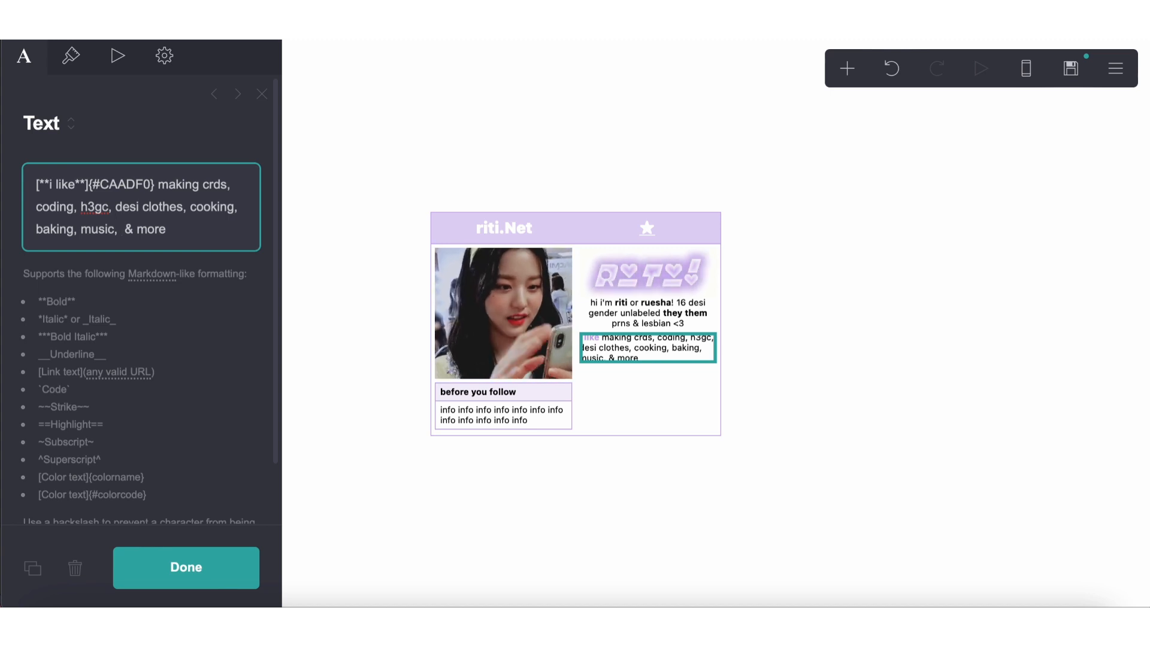
{"action": "key", "text": "BackSpace"}
{"action": "key", "text": "BackSpace"}
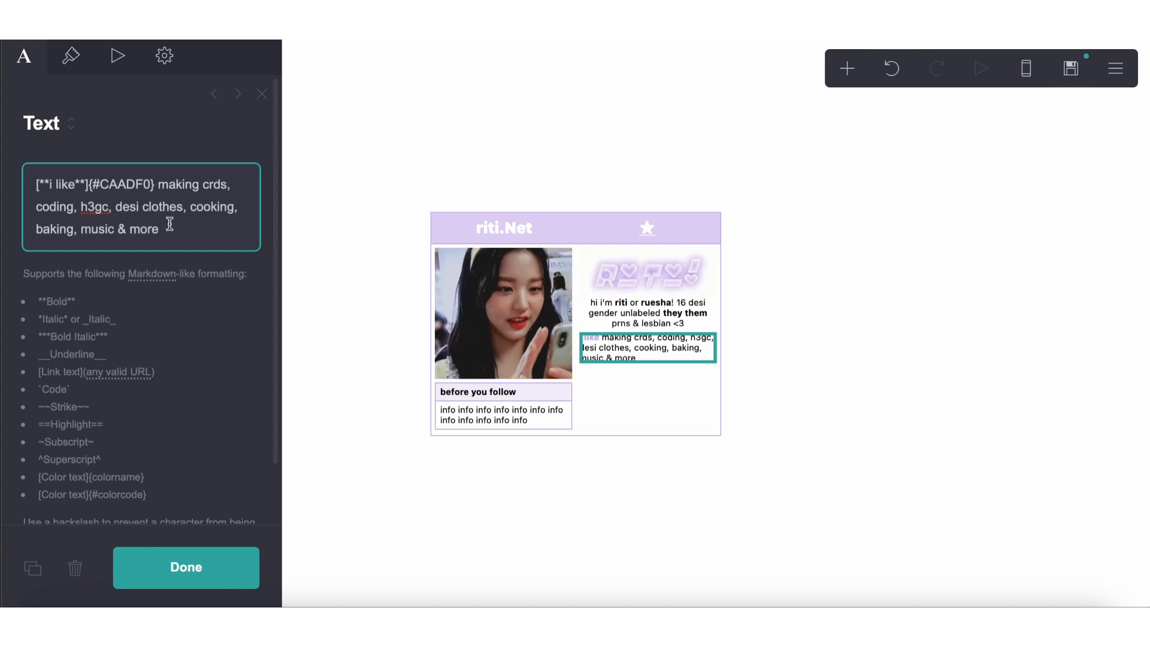
Duplicate the "i like" text and change the copy's coloured label to "i dislike"
{"action": "key", "text": "ctrl+a"}
{"action": "left_click", "coordinate": [29, 580]}
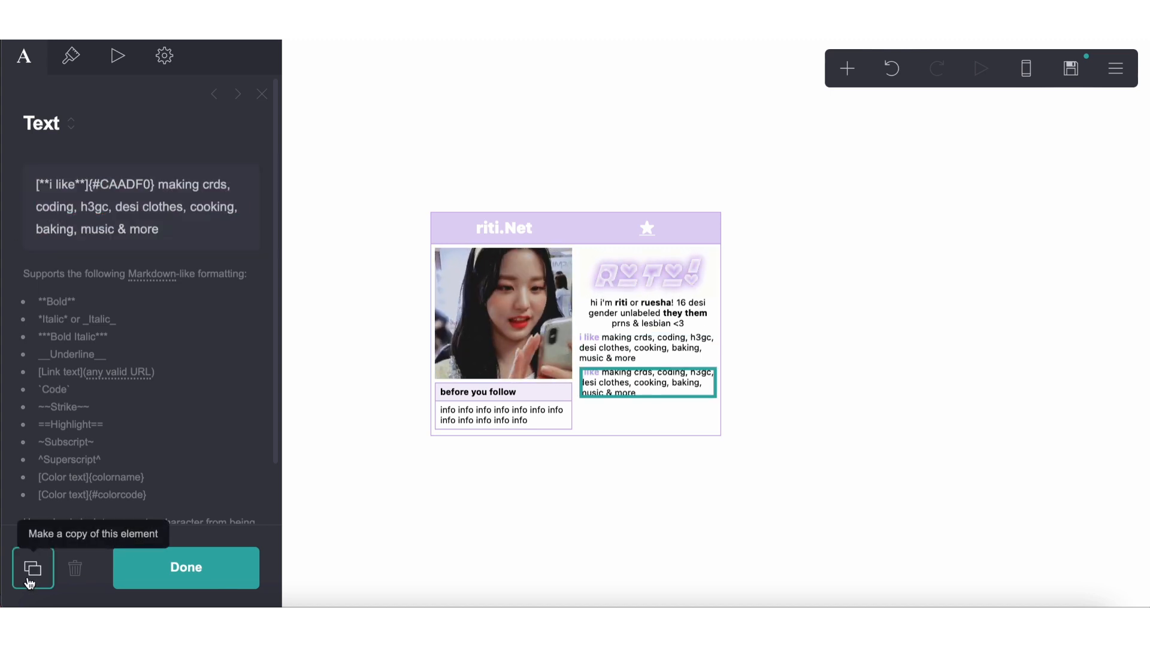
{"action": "left_click", "coordinate": [56, 186]}
{"action": "type", "text": "dis"}
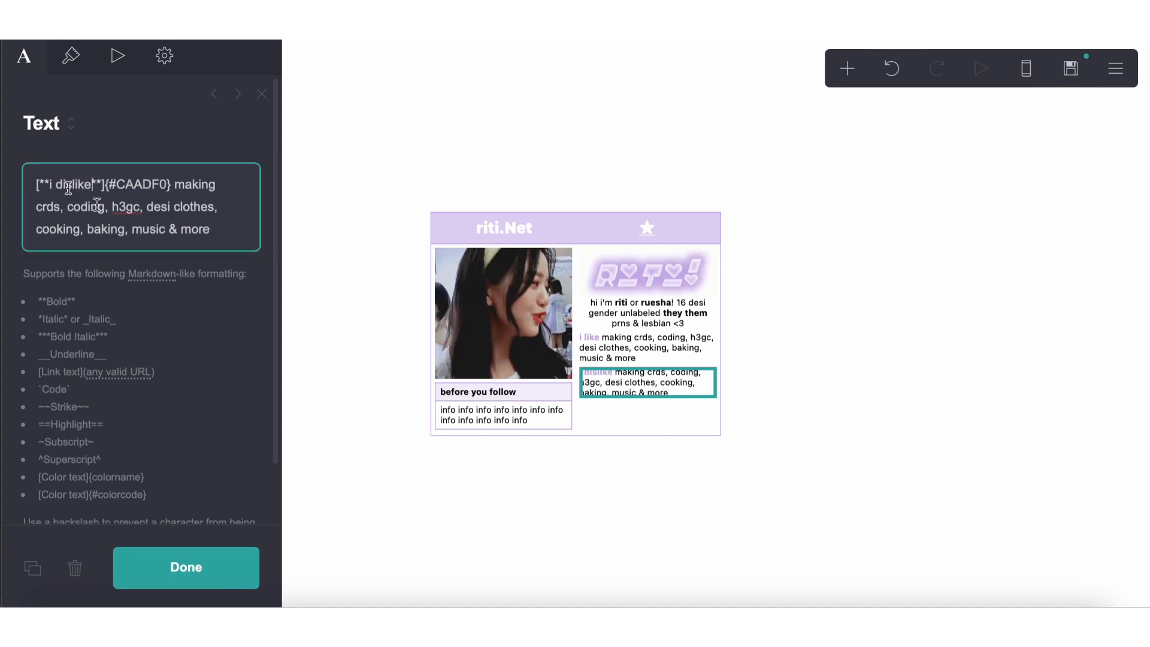
Shorten the "i like" text so that its list ends with "baking"
{"action": "left_click", "coordinate": [647, 347]}
{"action": "left_click", "coordinate": [157, 247]}
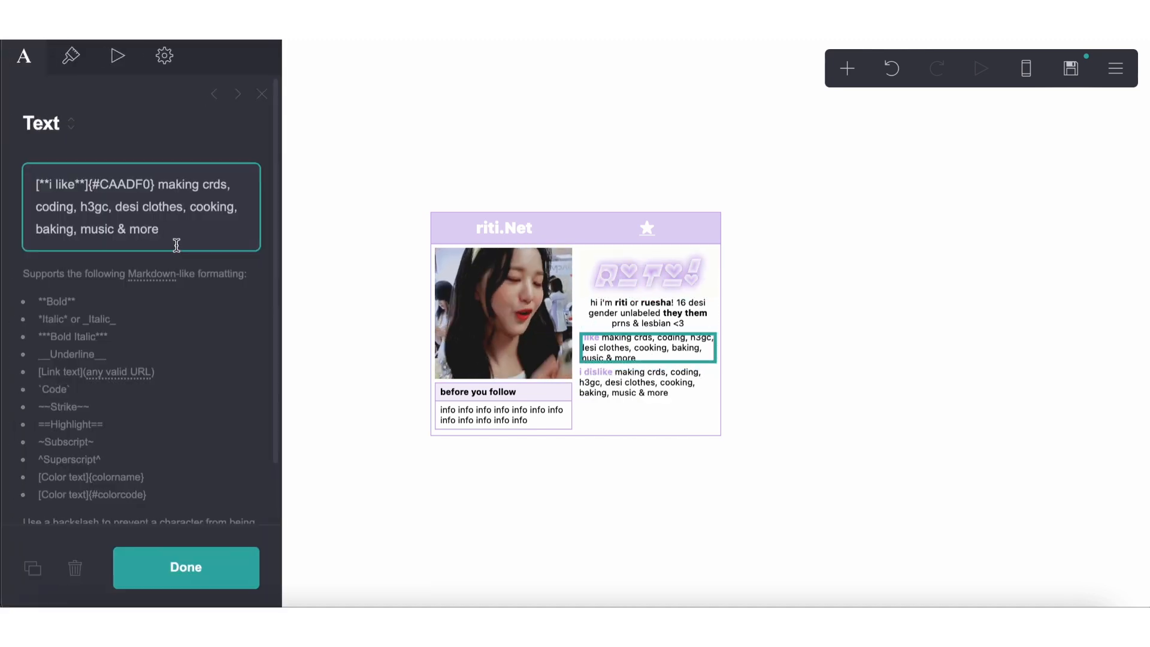
{"action": "left_click", "coordinate": [78, 229], "text": "shift"}
{"action": "key", "text": "BackSpace"}
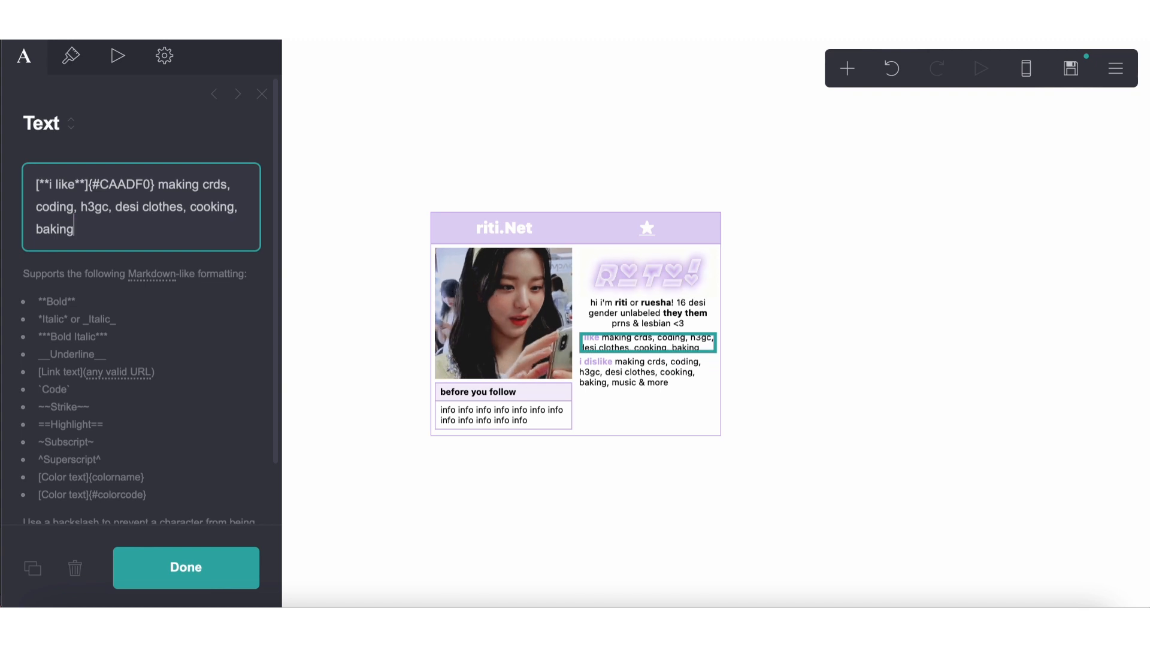
Replace the list in the "i dislike" text with "bugs & annoying people lmfao"
{"action": "left_click", "coordinate": [599, 365]}
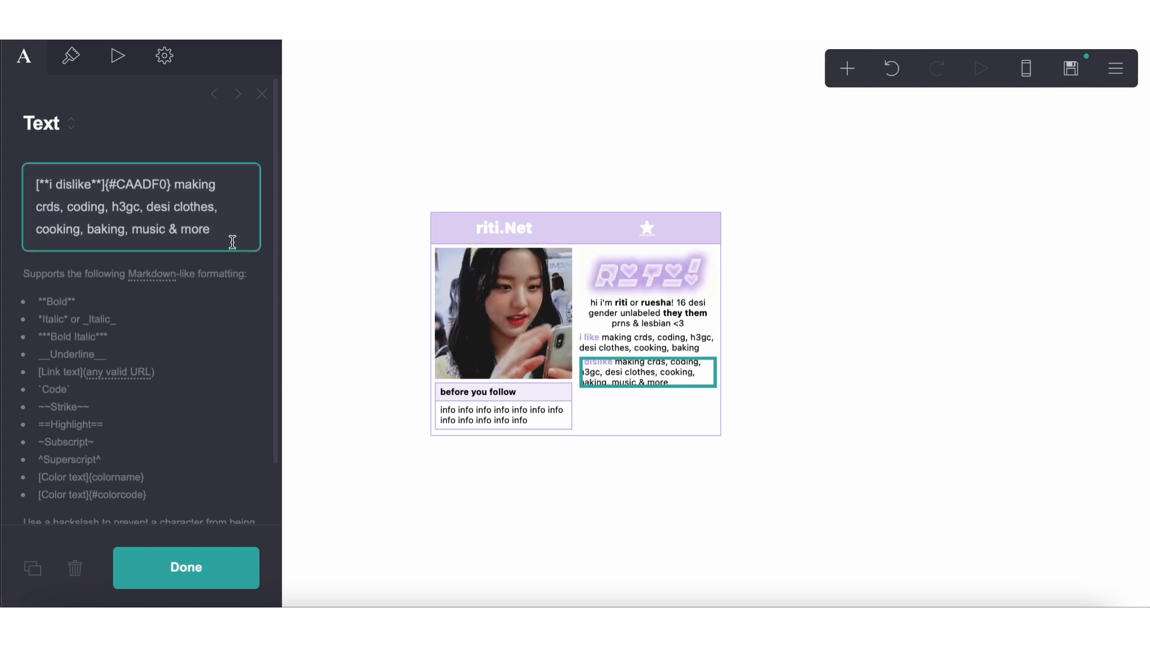
{"action": "left_click_drag", "start_coordinate": [233, 241], "coordinate": [182, 181]}
{"action": "type", "text": "bugs"}
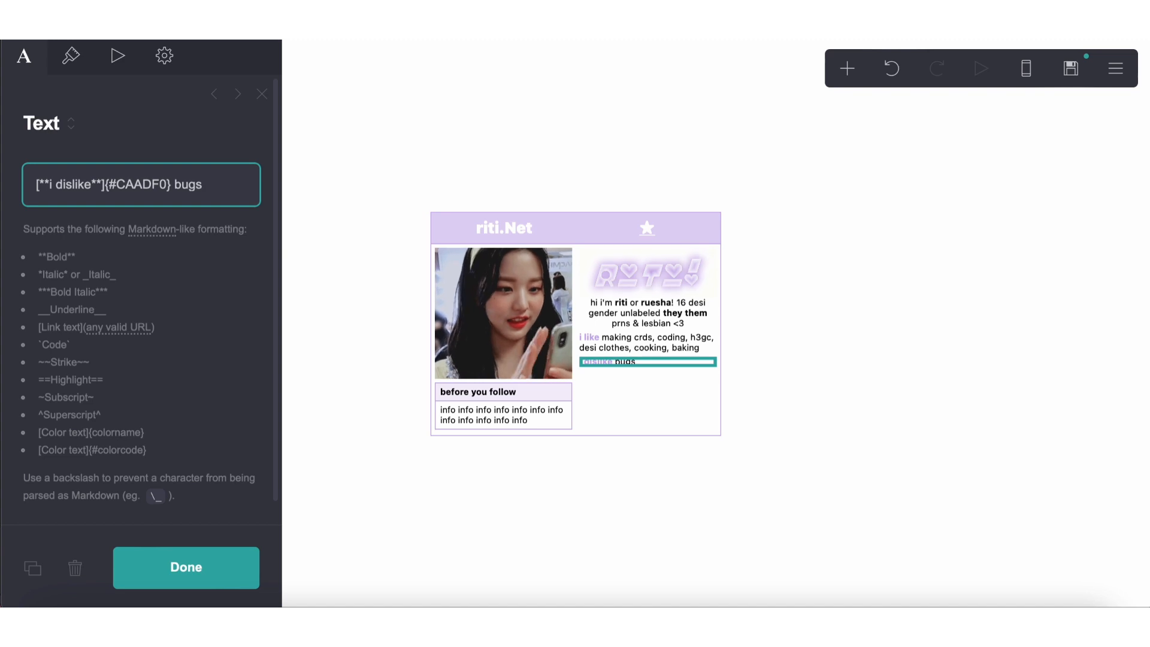
{"action": "type", "text": "noying p"}
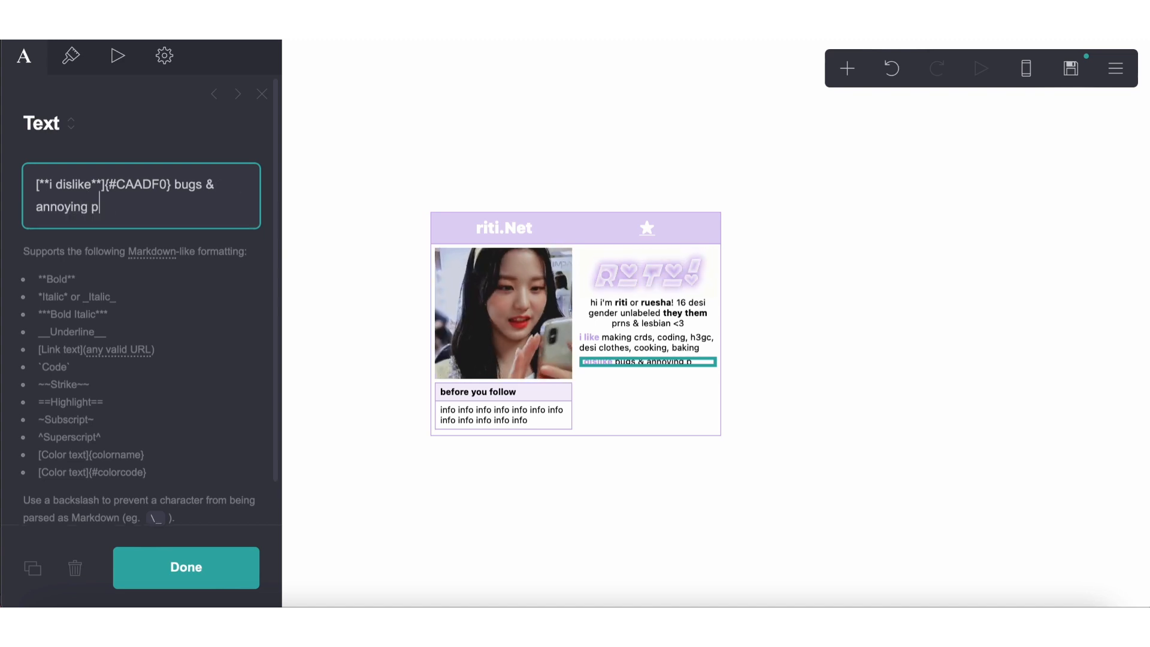
{"action": "type", "text": "eople l"}
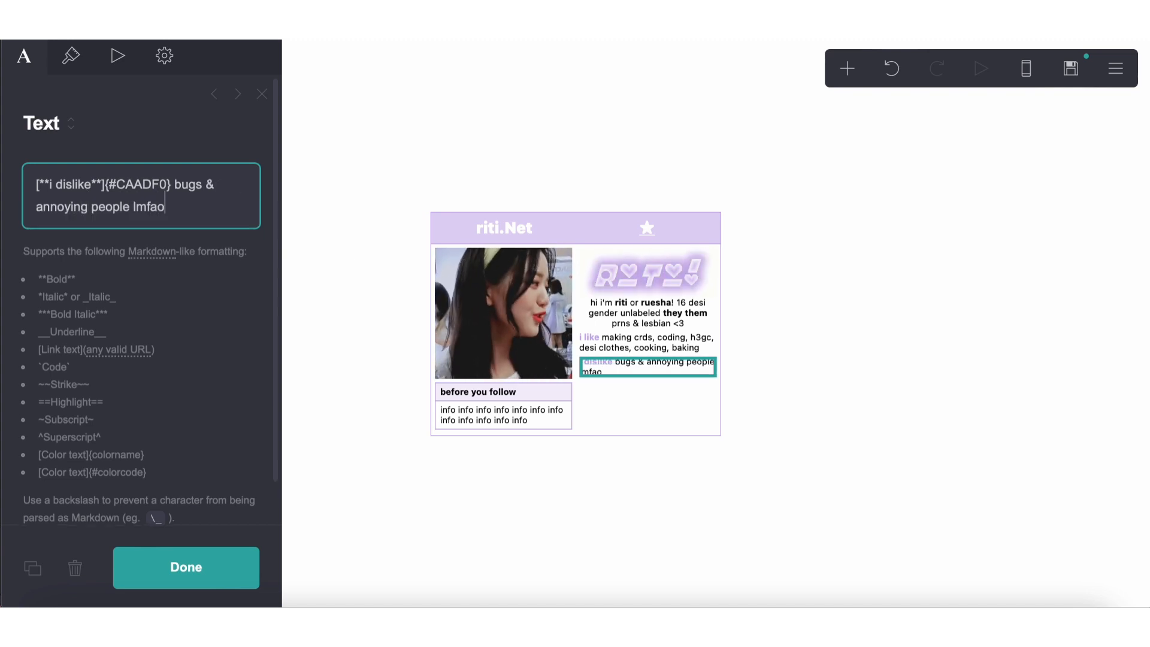
{"action": "type", "text": "mfao"}
{"action": "left_click", "coordinate": [638, 521]}
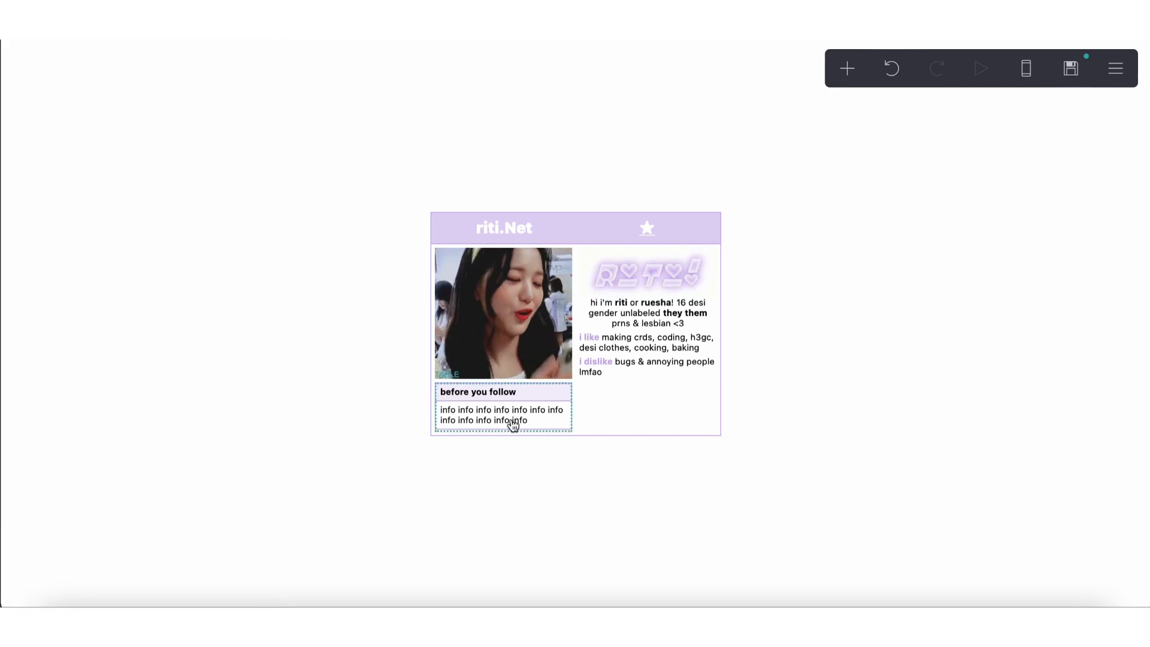
Duplicate the "before you follow" table and place the copy below the "i dislike" text
{"action": "left_click", "coordinate": [513, 425]}
{"action": "left_click", "coordinate": [33, 568]}
{"action": "left_click_drag", "start_coordinate": [503, 437], "coordinate": [644, 359]}
Change the copied table's heading to "don't follow if"
{"action": "left_click", "coordinate": [24, 55]}
{"action": "triple_click", "coordinate": [146, 215]}
{"action": "type", "text": "don't follow if"}
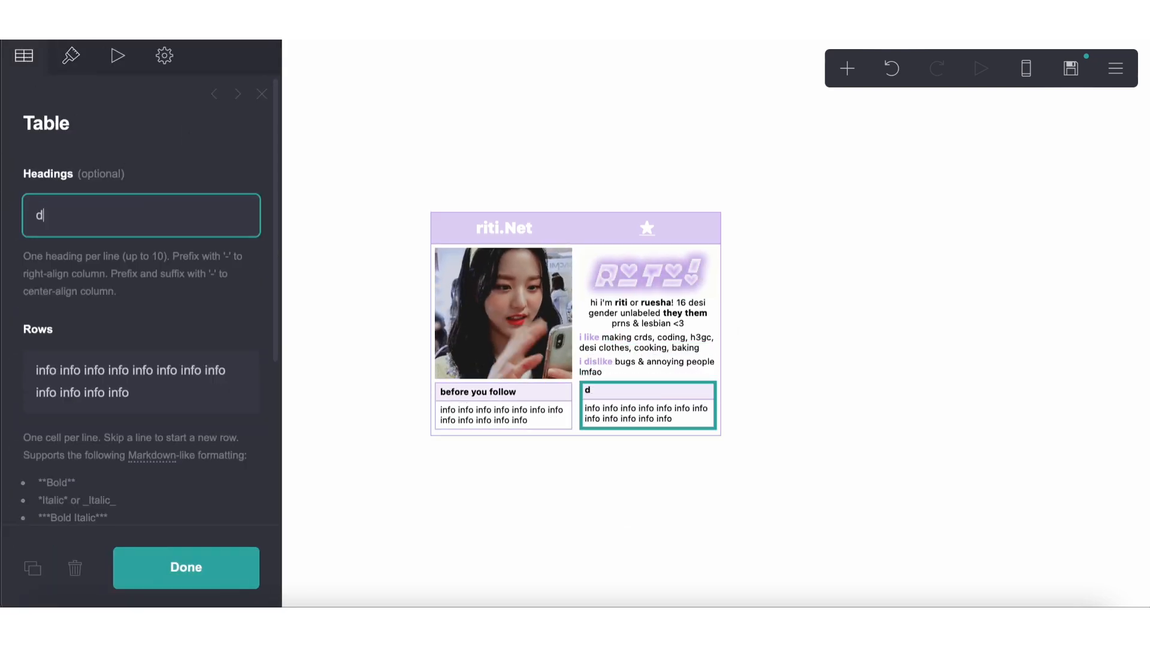
{"action": "left_click", "coordinate": [531, 560]}
{"action": "left_click", "coordinate": [553, 570]}
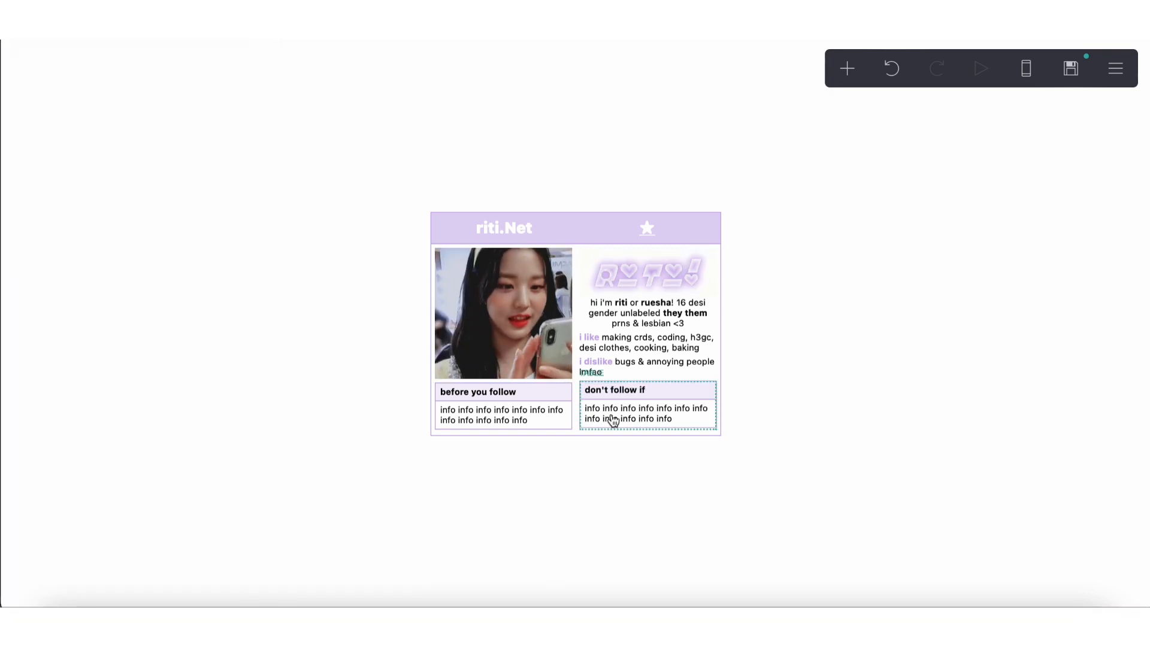
Add a new container below the two-column container and turn off the two-column container's bottom border
{"action": "left_click", "coordinate": [855, 71]}
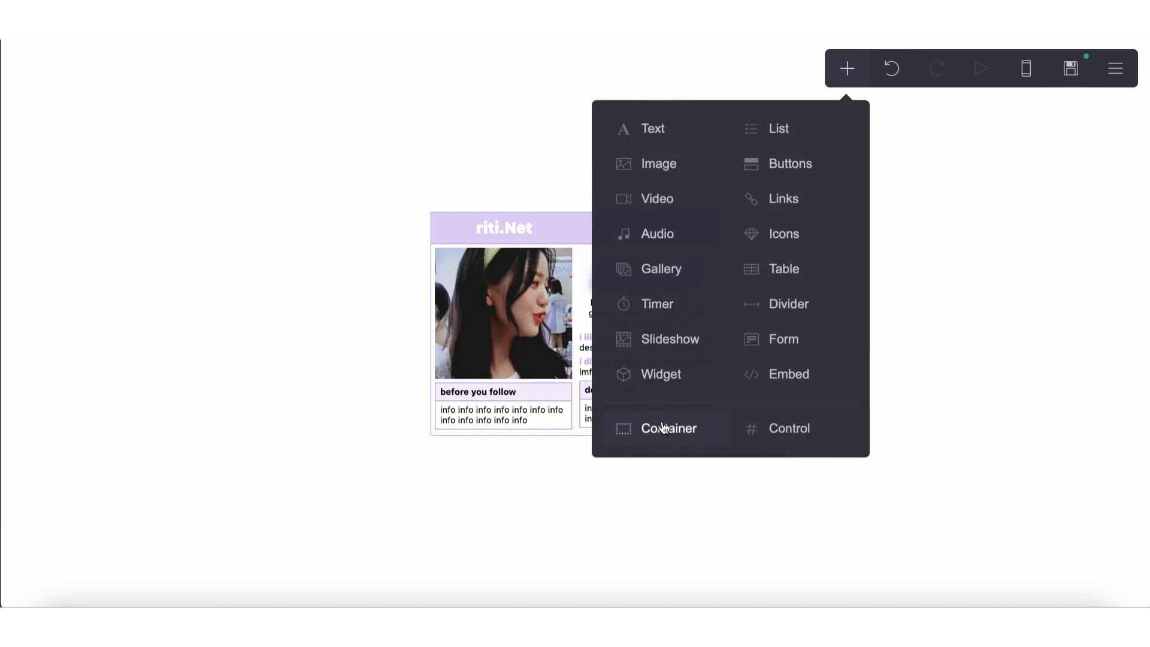
{"action": "left_click", "coordinate": [665, 426]}
{"action": "scroll", "coordinate": [51, 431], "scroll_direction": "down", "scroll_amount": 10}
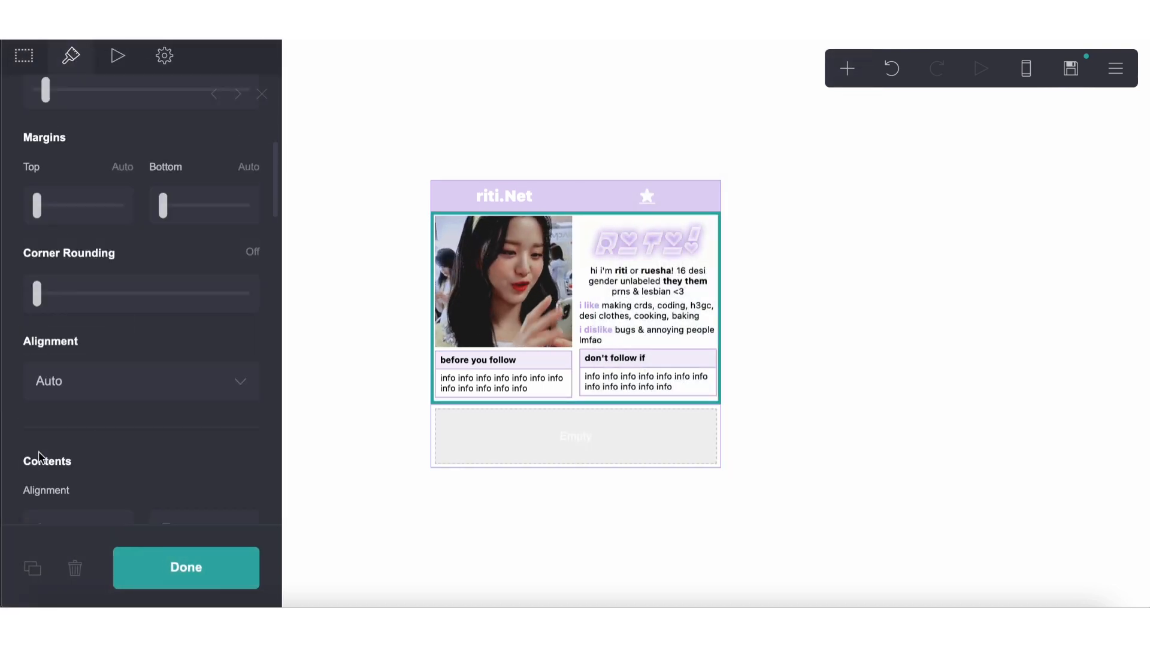
{"action": "left_click", "coordinate": [197, 270]}
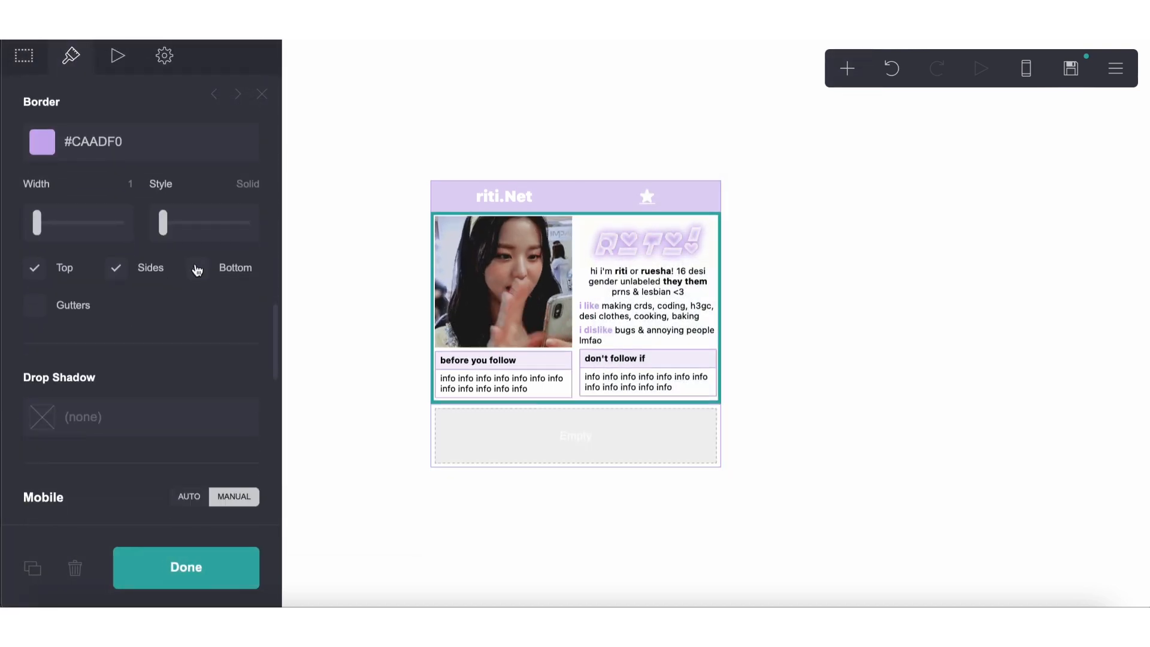
{"action": "left_click", "coordinate": [430, 478]}
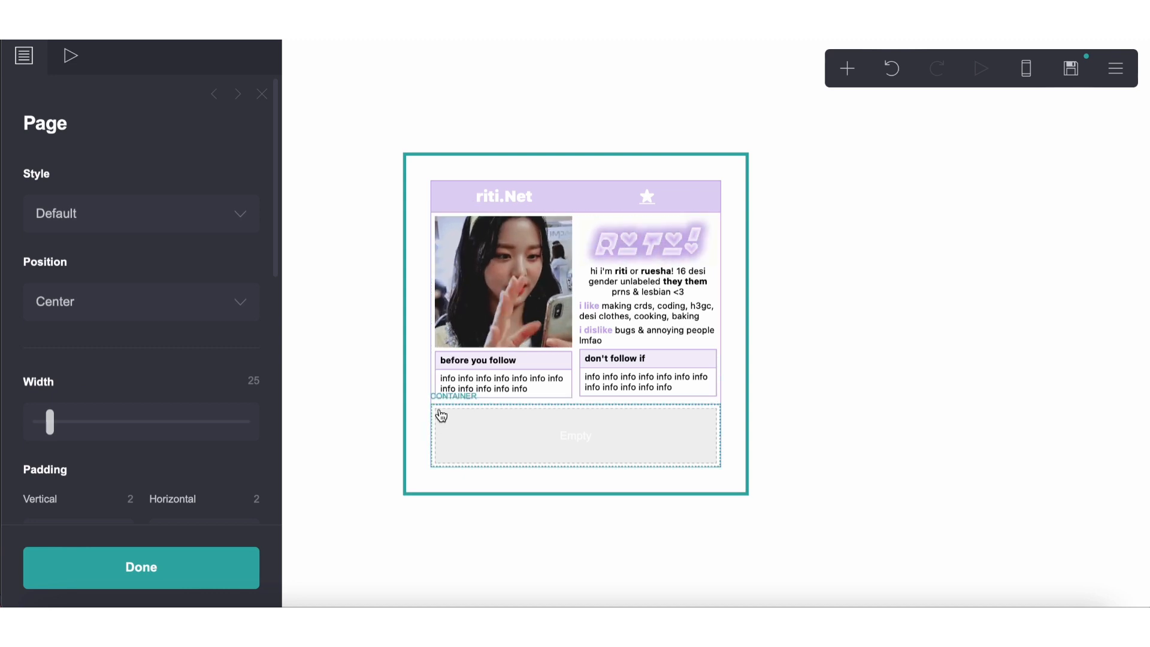
{"action": "left_click", "coordinate": [447, 429]}
{"action": "left_click", "coordinate": [432, 397]}
{"action": "scroll", "coordinate": [172, 447], "scroll_direction": "down", "scroll_amount": 20}
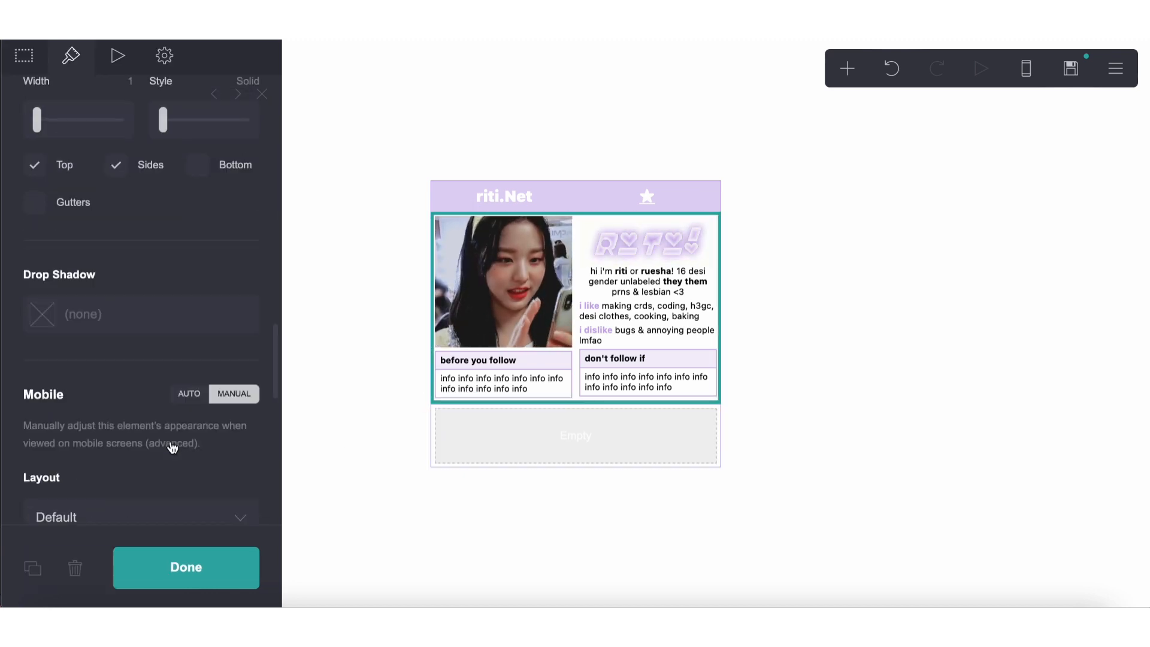
{"action": "scroll", "coordinate": [172, 446], "scroll_direction": "up", "scroll_amount": 10}
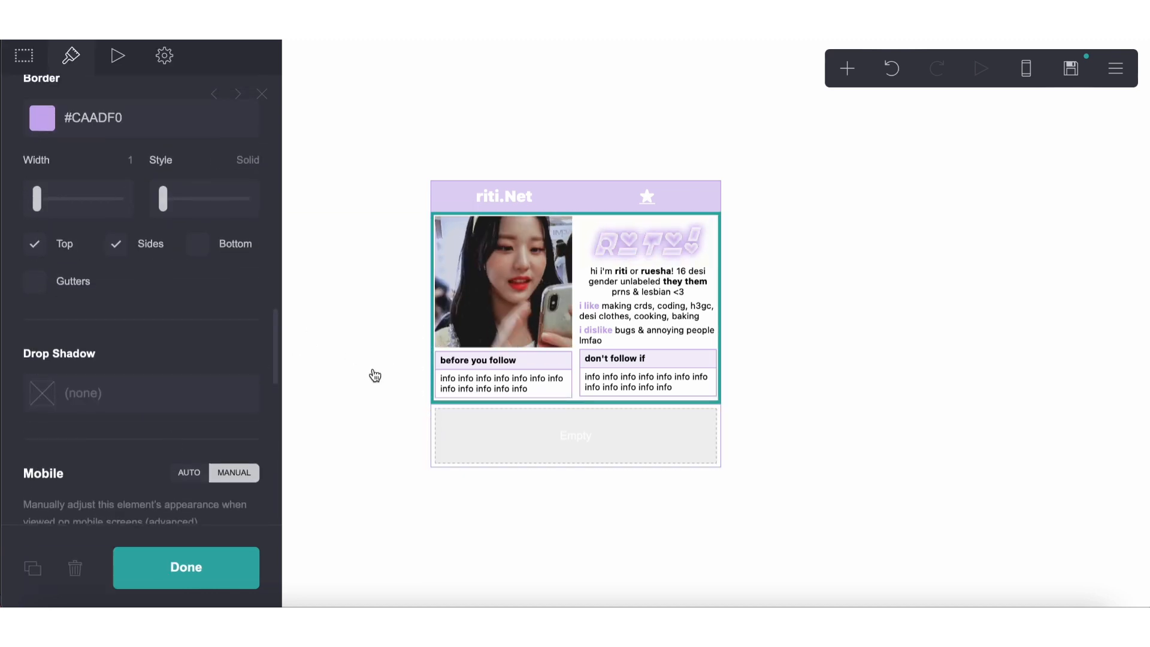
{"action": "left_click", "coordinate": [204, 248]}
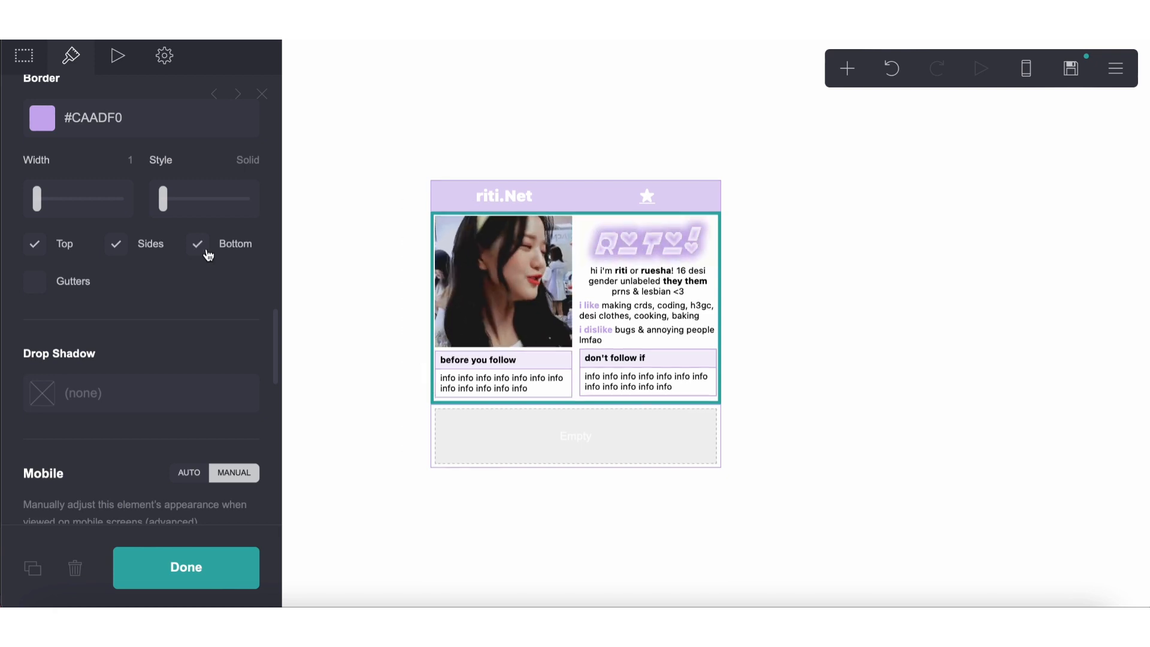
{"action": "left_click", "coordinate": [204, 248]}
Turn off the top border of the new empty container
{"action": "left_click", "coordinate": [382, 472]}
{"action": "left_click", "coordinate": [433, 449]}
{"action": "scroll", "coordinate": [82, 424], "scroll_direction": "down", "scroll_amount": 10}
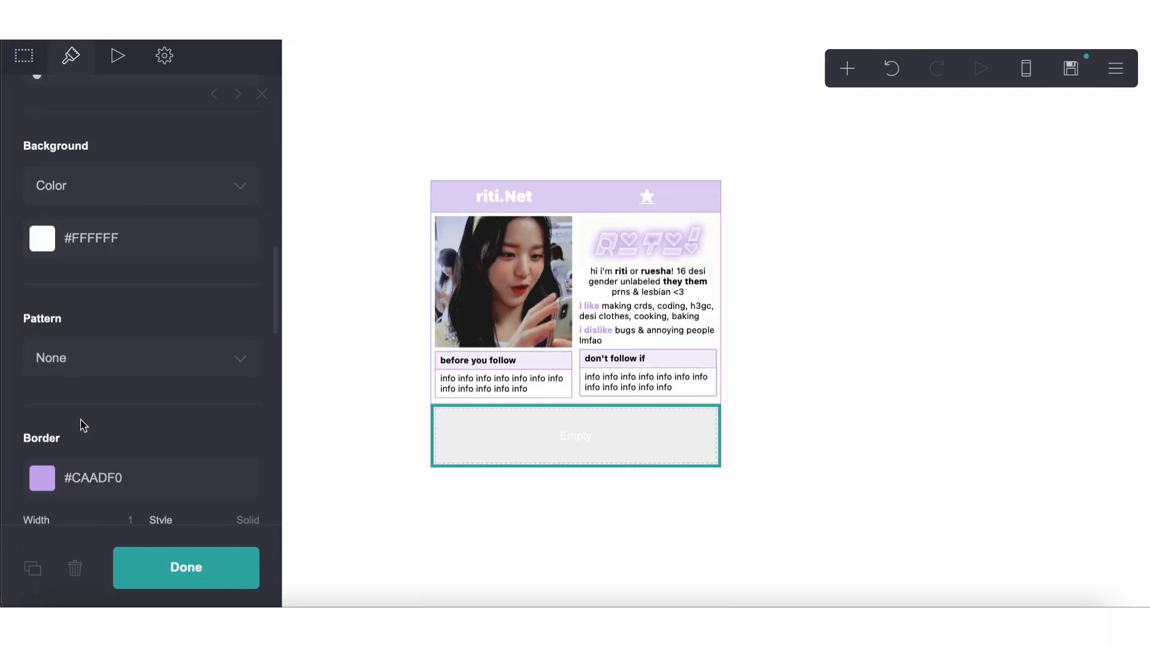
{"action": "scroll", "coordinate": [82, 423], "scroll_direction": "up", "scroll_amount": 8}
{"action": "left_click", "coordinate": [35, 274]}
{"action": "left_click", "coordinate": [374, 479]}
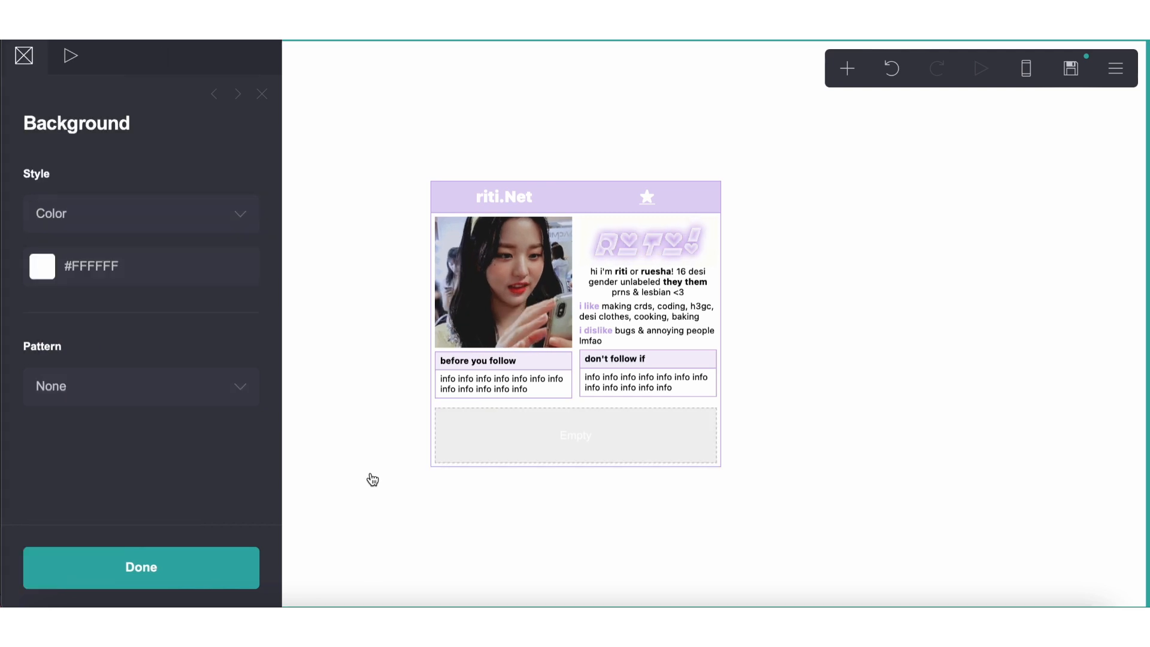
Move the "before you follow" and "don't follow if" tables into the empty container and make it a Columns container with one table per column
{"action": "left_click_drag", "start_coordinate": [547, 383], "coordinate": [547, 438]}
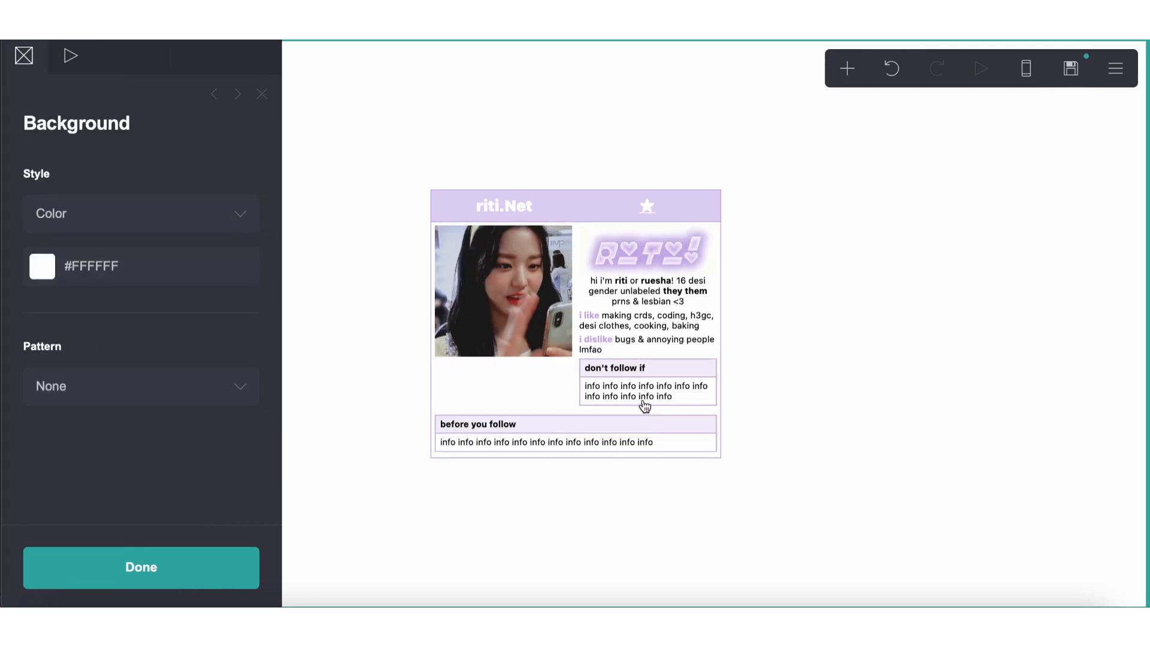
{"action": "left_click_drag", "start_coordinate": [645, 402], "coordinate": [609, 428]}
{"action": "left_click", "coordinate": [568, 377]}
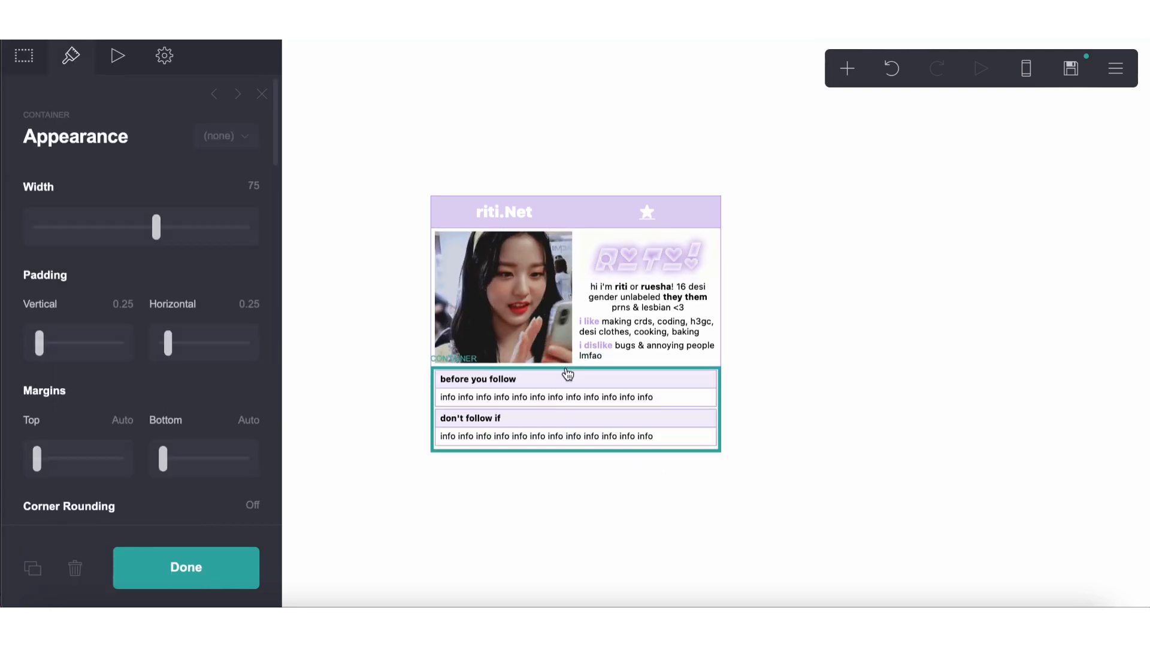
{"action": "left_click", "coordinate": [42, 71]}
{"action": "left_click", "coordinate": [114, 228]}
{"action": "left_click", "coordinate": [109, 224]}
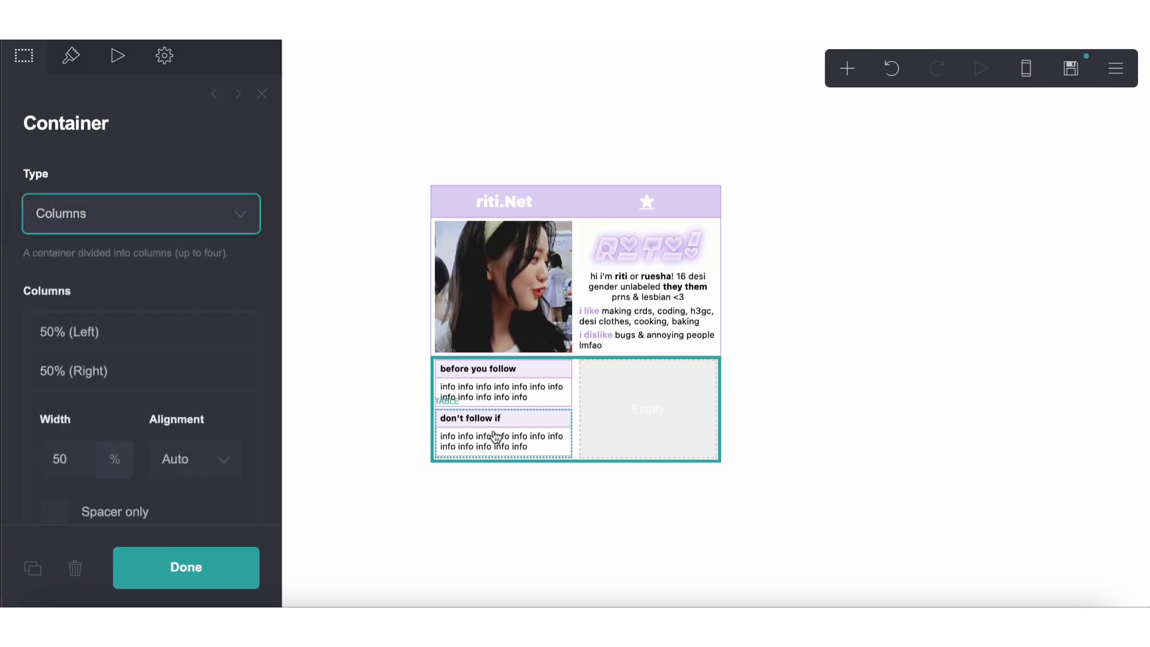
{"action": "left_click", "coordinate": [590, 531]}
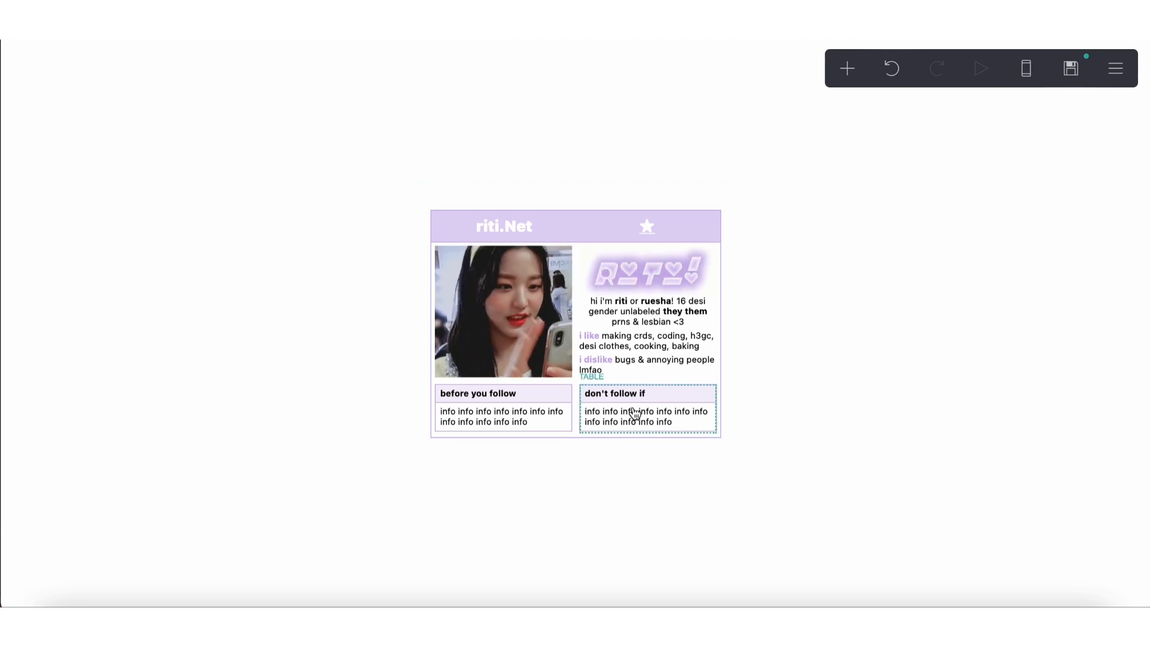
Try to append "[click here for music]" to the "i dislike" text
{"action": "left_click", "coordinate": [636, 364]}
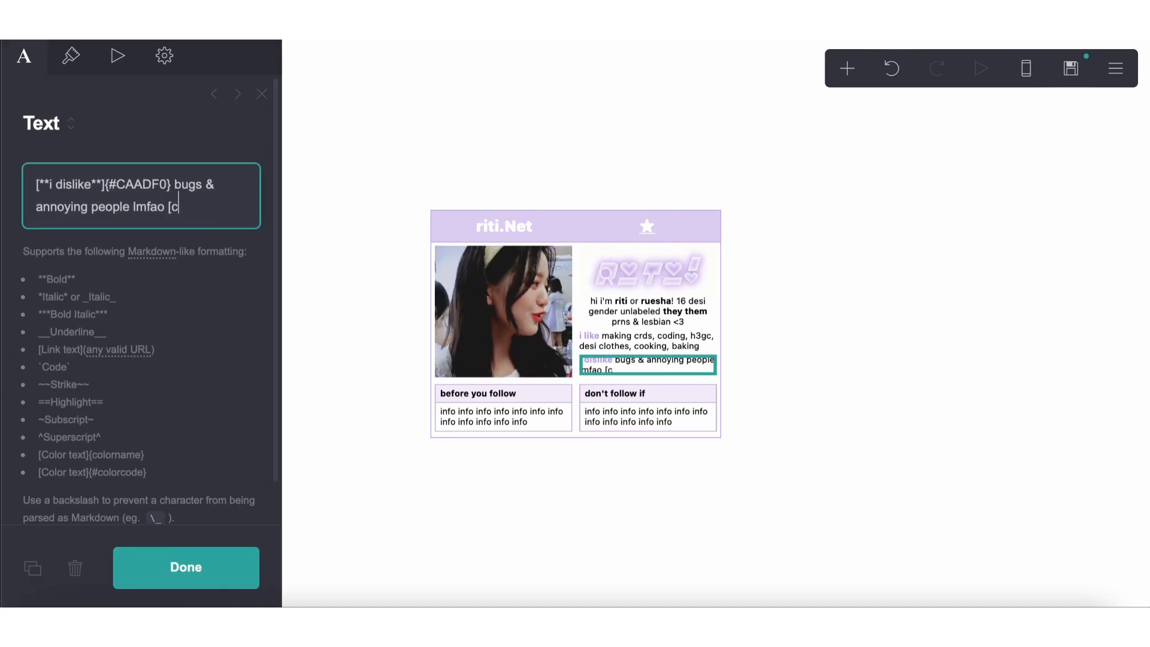
{"action": "type", "text": "[click here for music"}
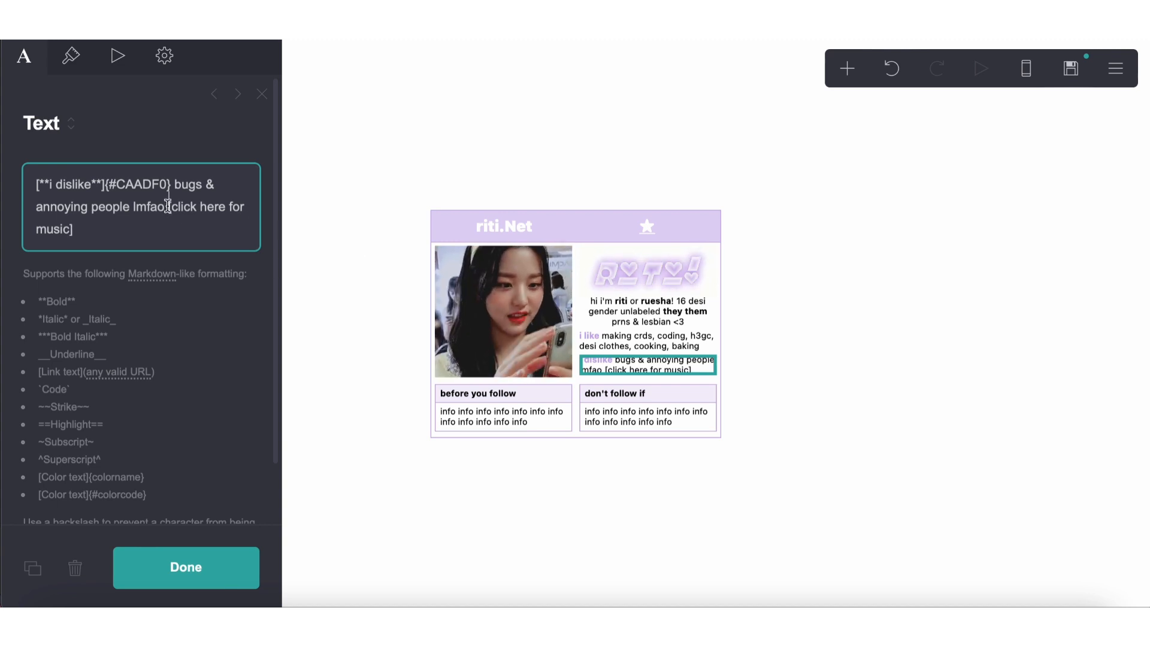
{"action": "left_click_drag", "start_coordinate": [168, 206], "coordinate": [73, 228]}
{"action": "key", "text": "BackSpace"}
Delete the "i dislike" text and extend the "i like" list with "music, interacting, painting, piano & more things"
{"action": "left_click", "coordinate": [74, 568]}
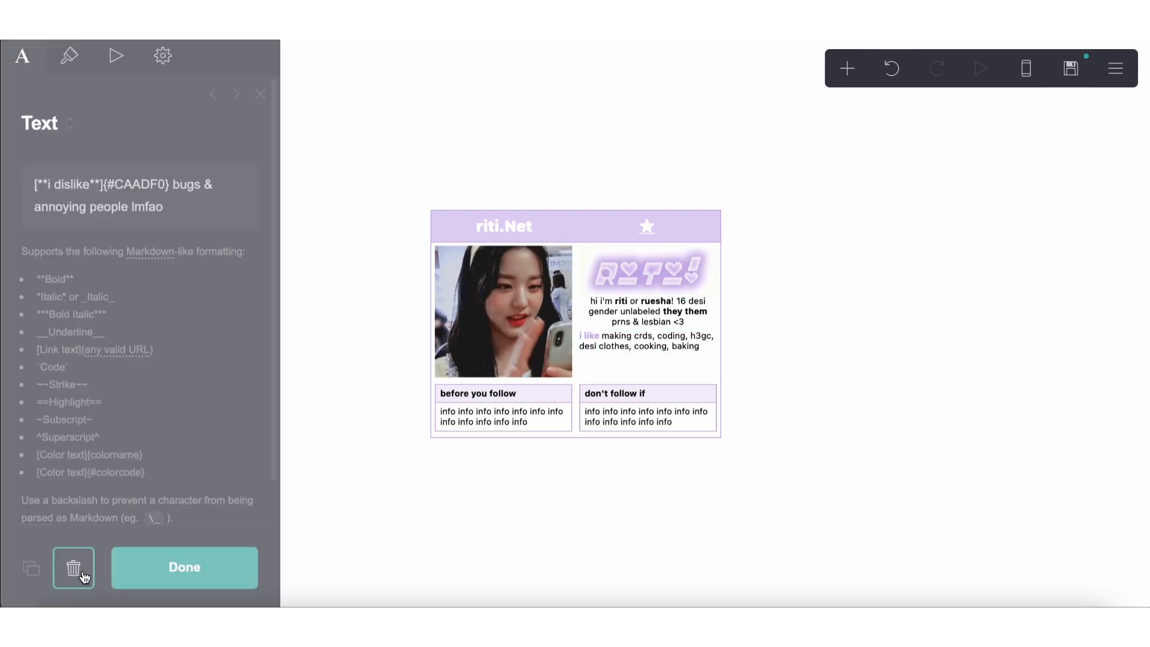
{"action": "left_click", "coordinate": [637, 361]}
{"action": "left_click", "coordinate": [641, 342]}
{"action": "left_click", "coordinate": [217, 248]}
{"action": "type", "text": ", coding, h3gc, desi clothes,"}
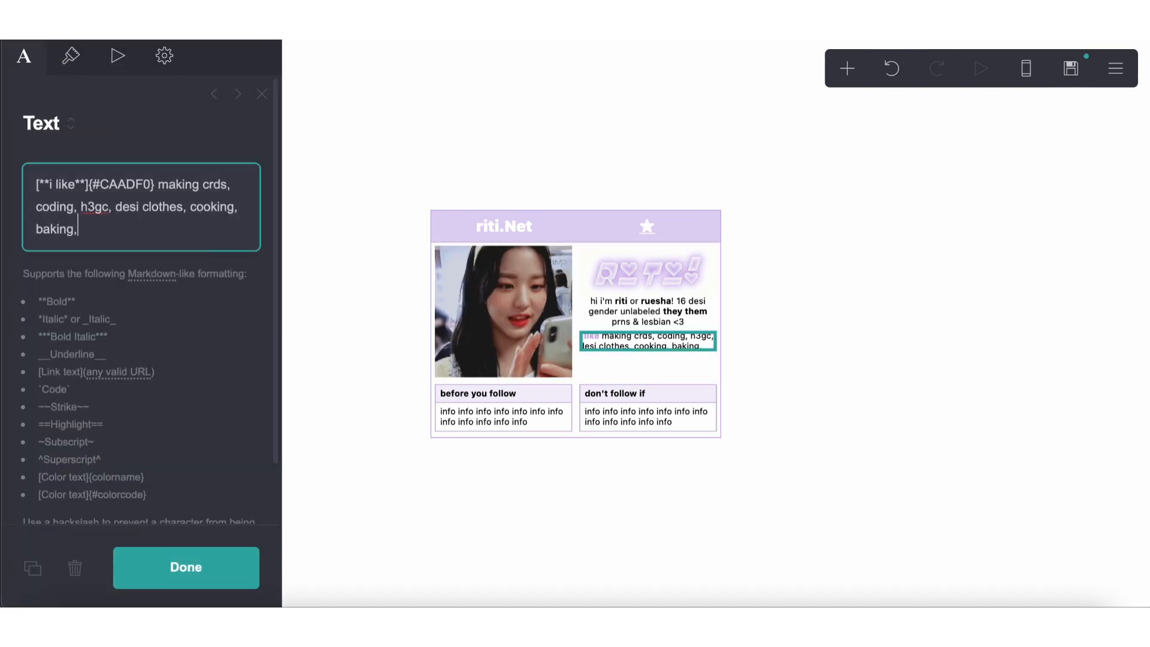
{"action": "type", "text": " music, interacting, paint"}
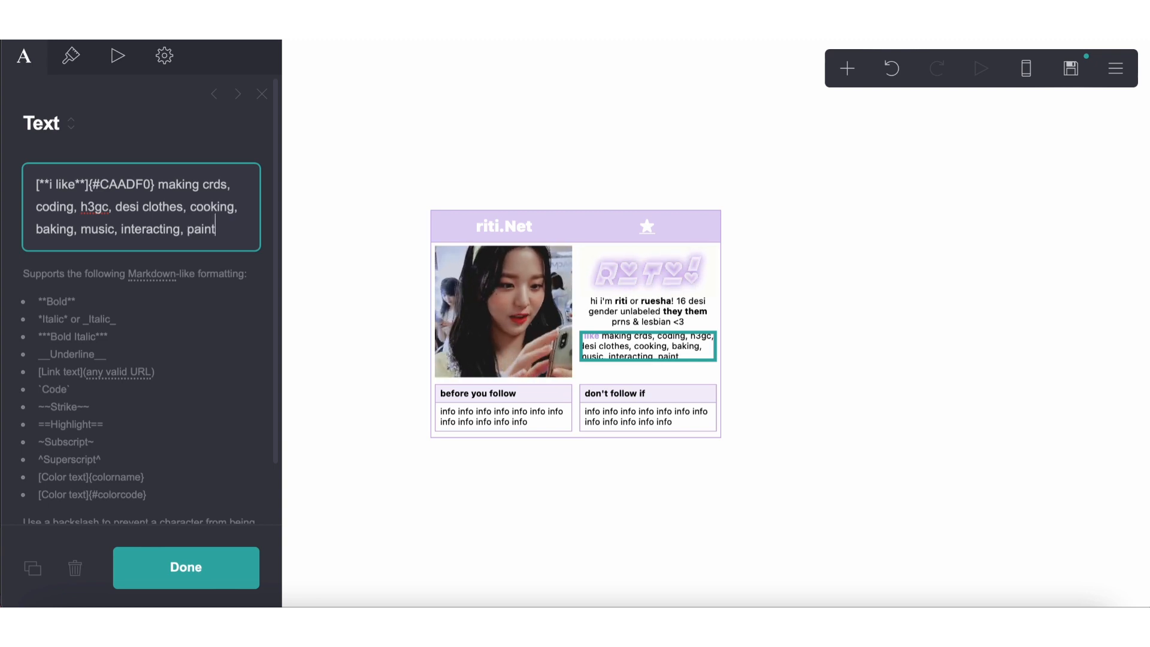
{"action": "type", "text": "piano & more things"}
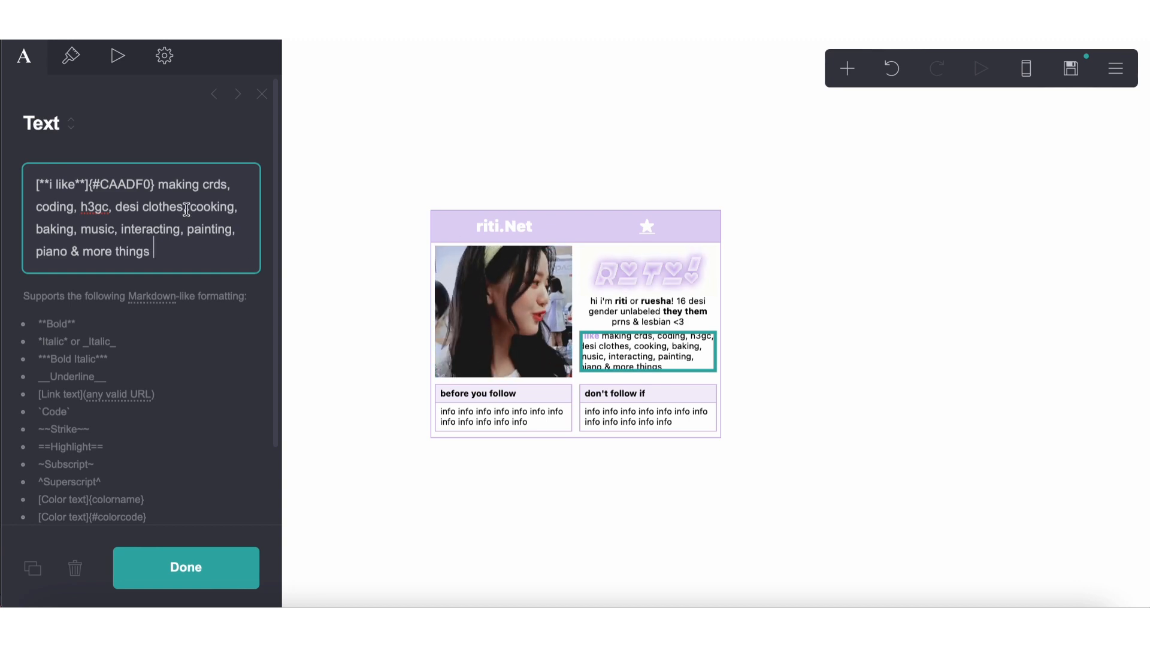
Turn the word "music" in the "i like" text into a link to #music
{"action": "left_click", "coordinate": [82, 230]}
{"action": "type", "text": "["}
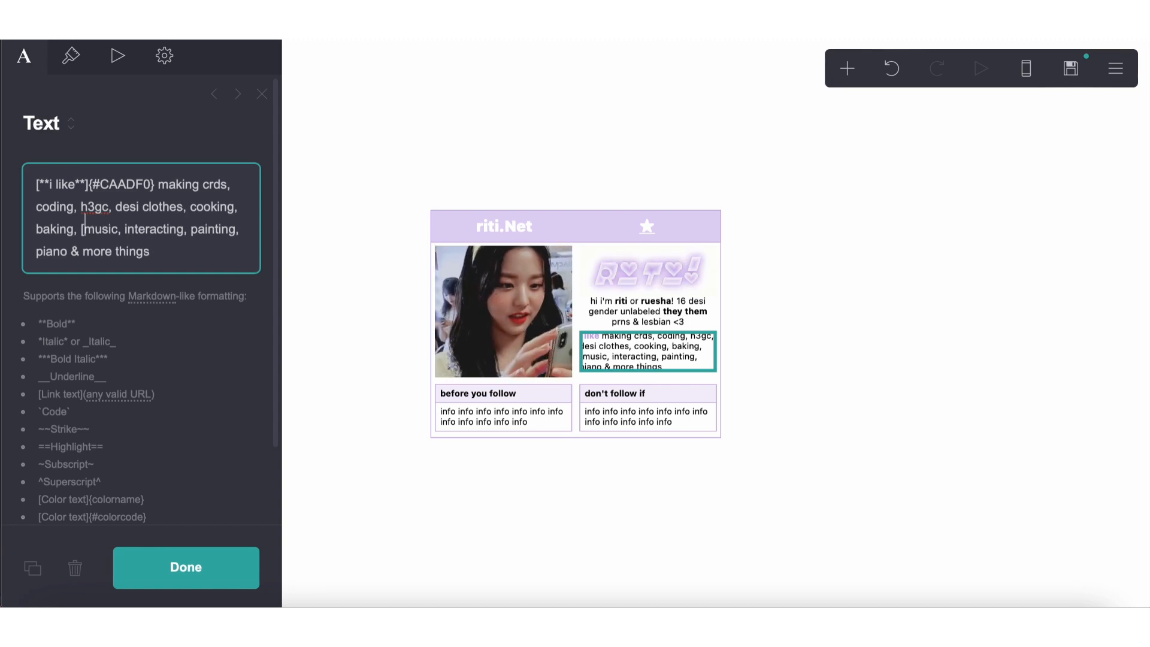
{"action": "left_click", "coordinate": [120, 229]}
{"action": "type", "text": "]"}
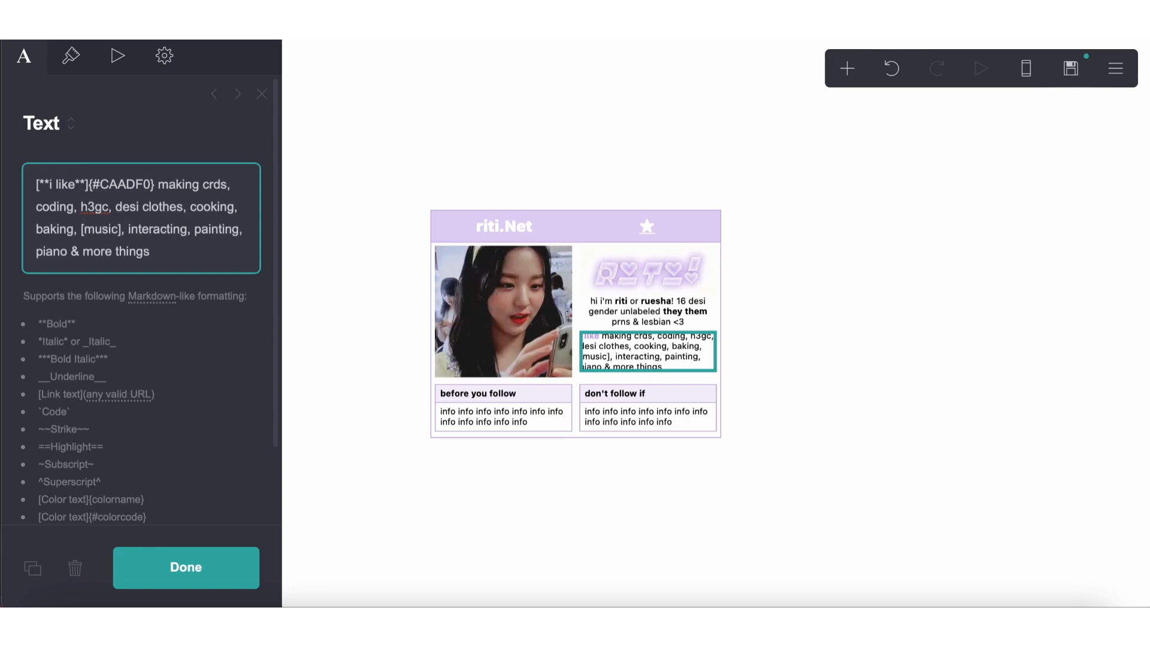
{"action": "type", "text": "(#music)"}
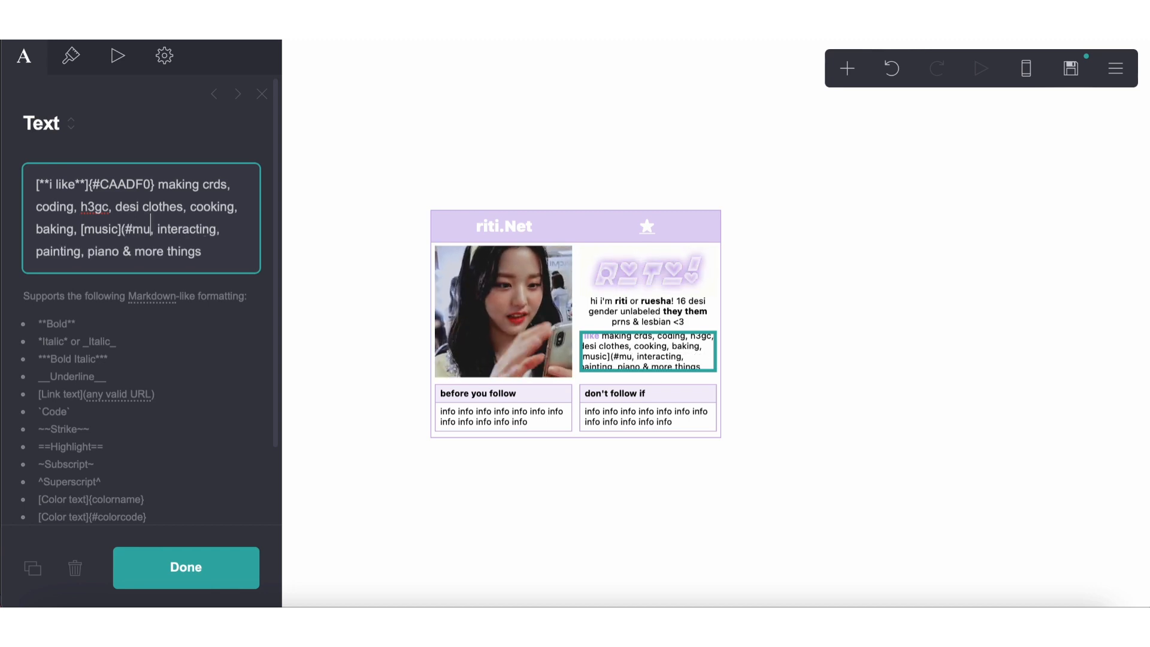
{"action": "left_click", "coordinate": [71, 55]}
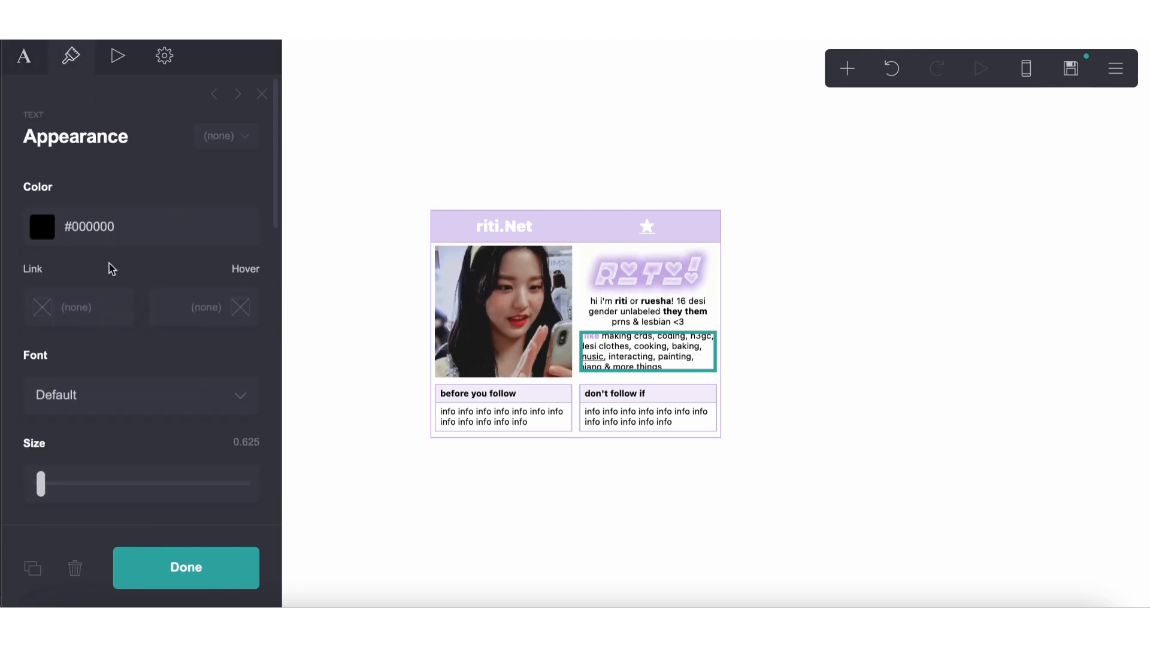
{"action": "left_click", "coordinate": [103, 300]}
{"action": "type", "text": "[**I LIKE"}
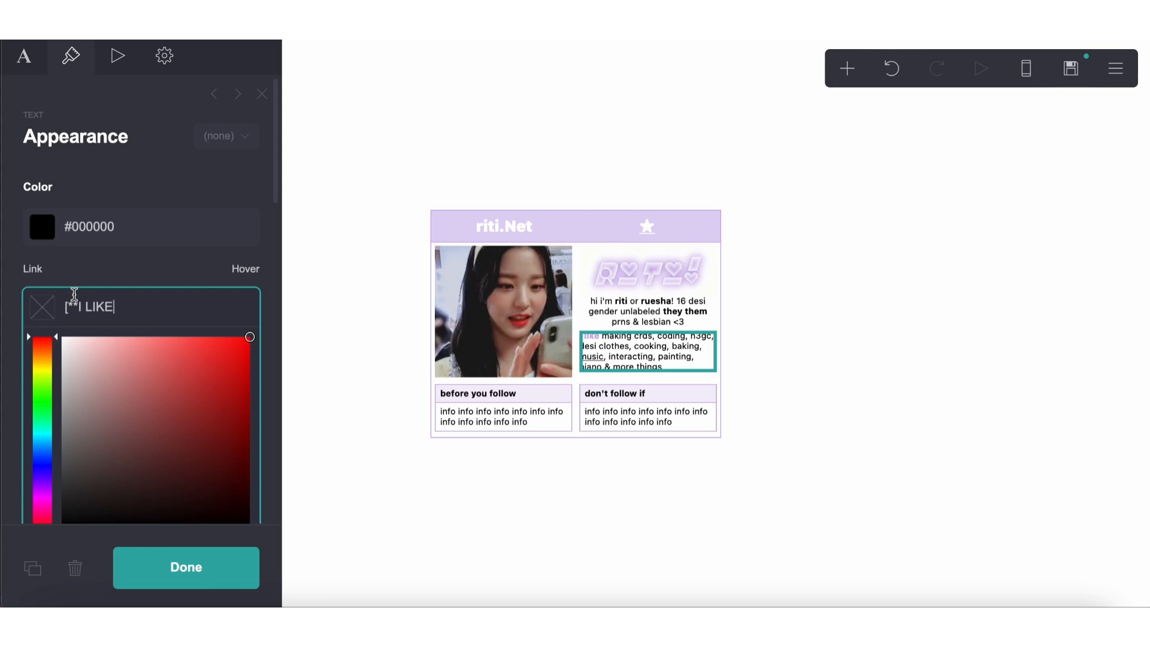
Copy the border color value #CAADF0 from the "don't follow if" table
{"action": "left_click", "coordinate": [665, 395]}
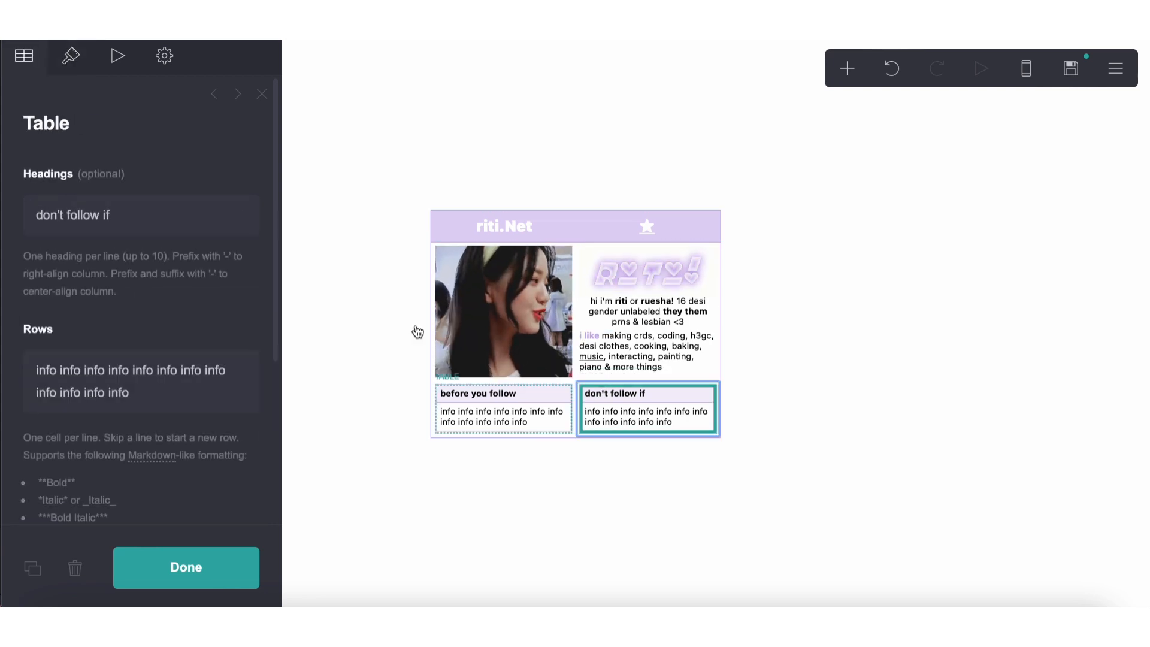
{"action": "left_click", "coordinate": [62, 61]}
{"action": "left_click", "coordinate": [88, 195]}
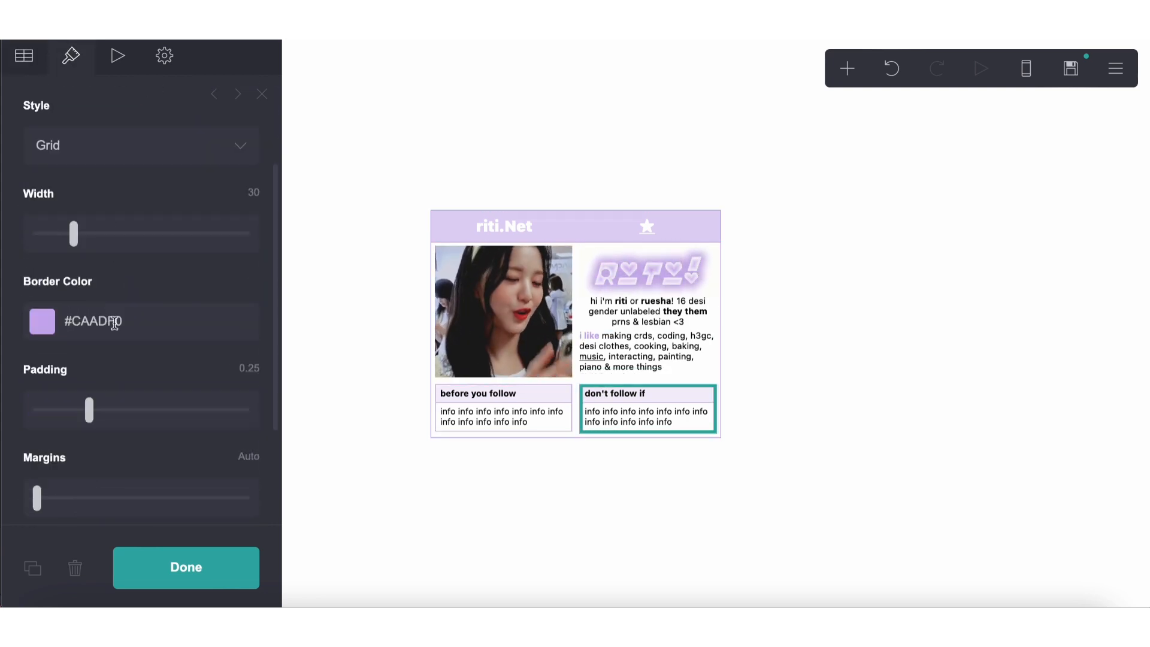
{"action": "left_click", "coordinate": [111, 321]}
{"action": "double_click", "coordinate": [97, 321]}
{"action": "key", "text": "super+c"}
Set the link color of the "i like" text to #CAADF0, keeping its main text color #000000
{"action": "left_click", "coordinate": [602, 362]}
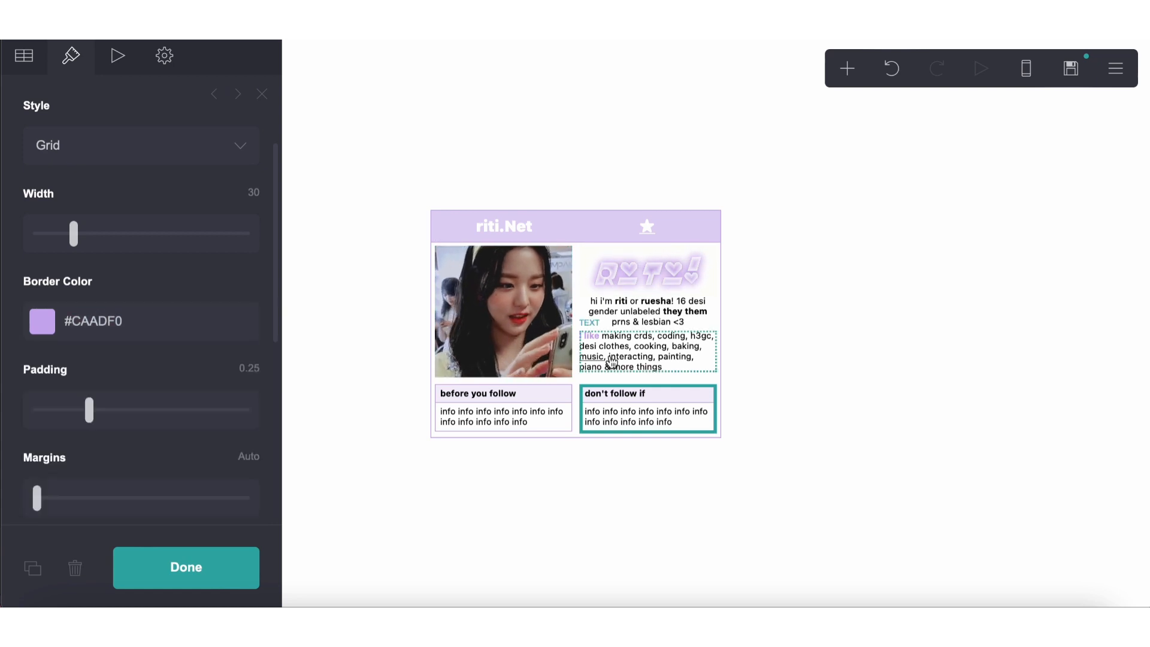
{"action": "double_click", "coordinate": [82, 227]}
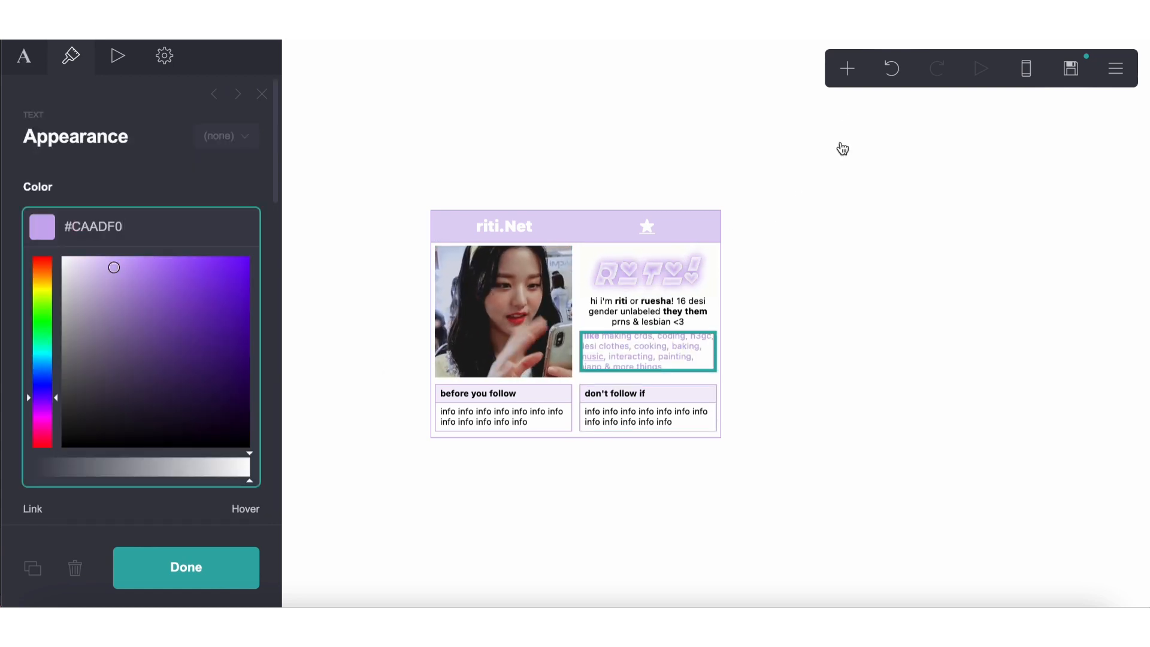
{"action": "left_click", "coordinate": [891, 69]}
{"action": "left_click", "coordinate": [80, 301]}
{"action": "key", "text": "super+v"}
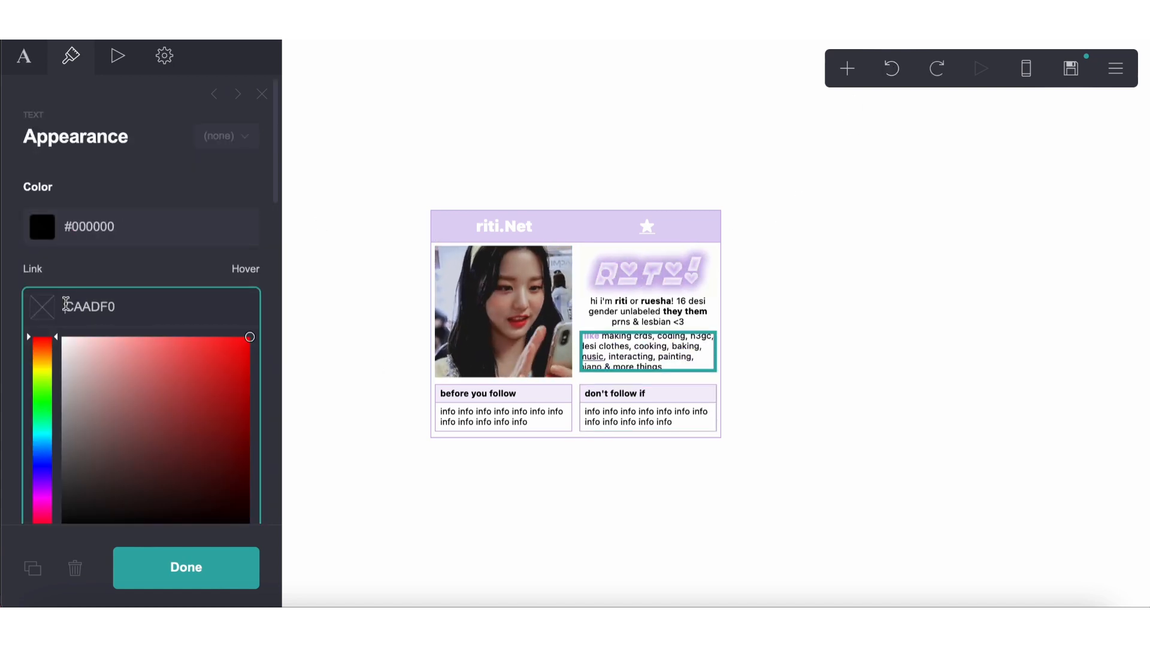
{"action": "left_click", "coordinate": [573, 455]}
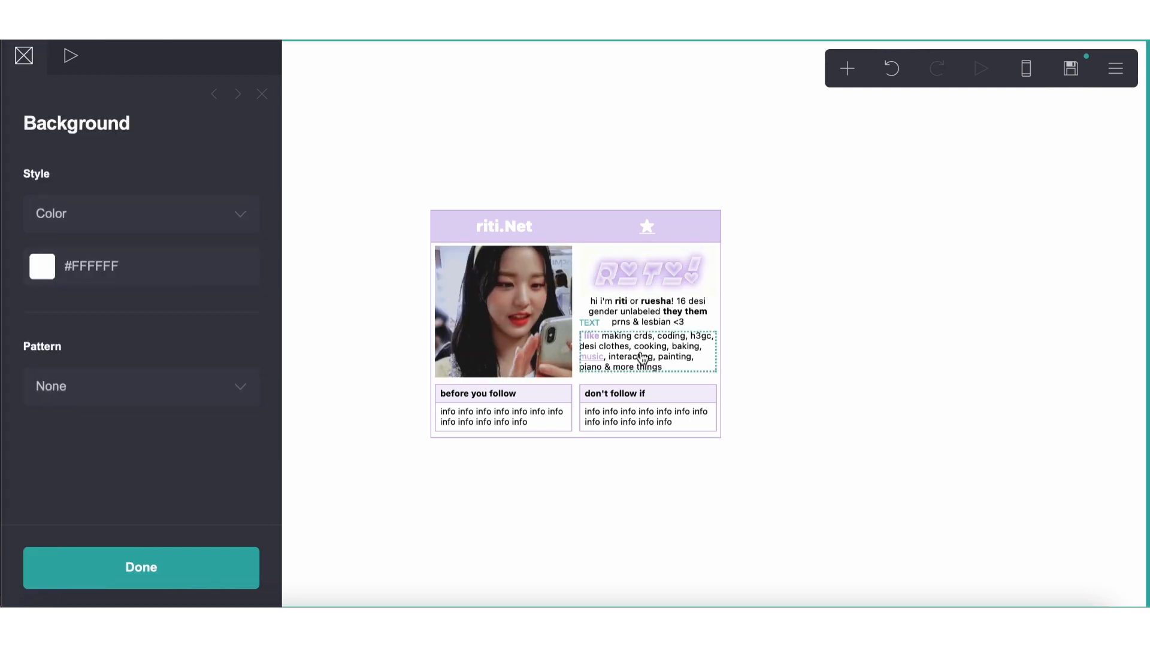
{"action": "left_click", "coordinate": [620, 470]}
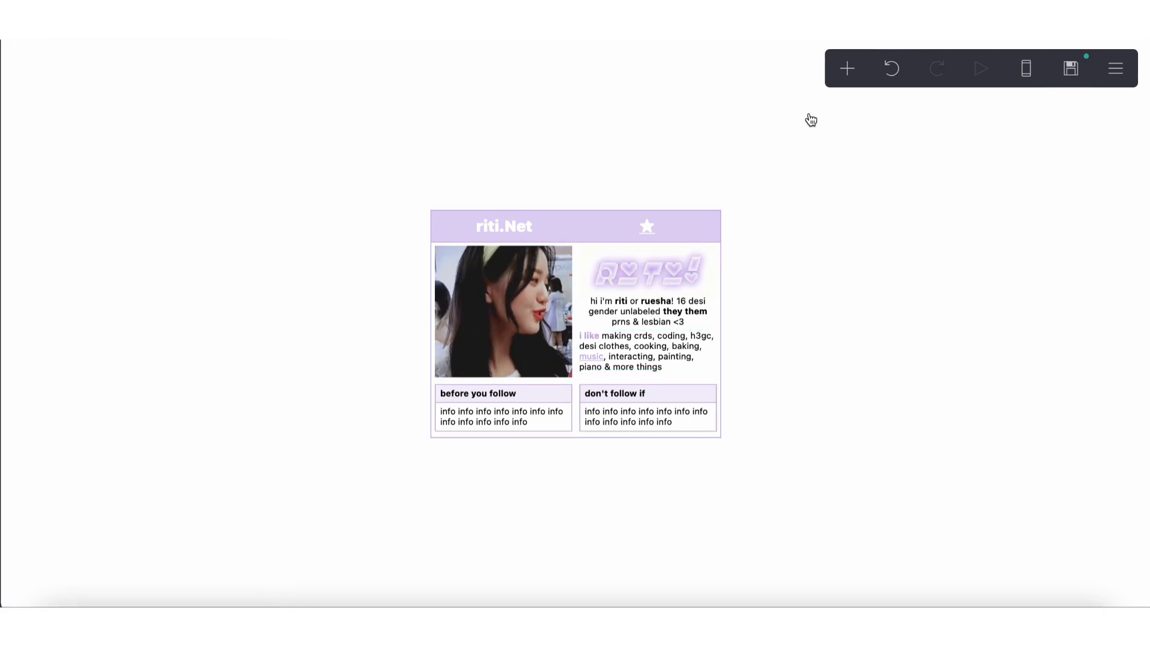
Add a text element beneath the "before you follow" table, inside the same column
{"action": "left_click", "coordinate": [836, 82]}
{"action": "left_click", "coordinate": [682, 123]}
{"action": "mouse_move", "coordinate": [469, 450]}
{"action": "left_mouse_down"}
{"action": "mouse_move", "coordinate": [467, 418]}
{"action": "mouse_move", "coordinate": [470, 433]}
{"action": "left_mouse_up"}
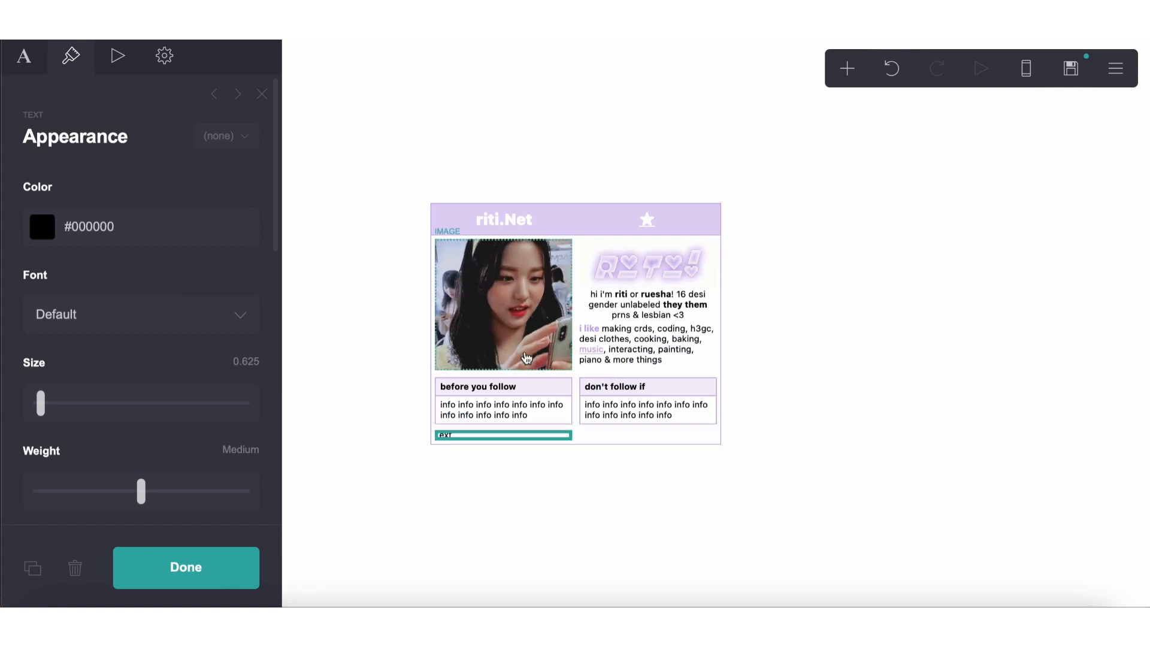
{"action": "left_click", "coordinate": [433, 400]}
{"action": "left_click", "coordinate": [815, 102]}
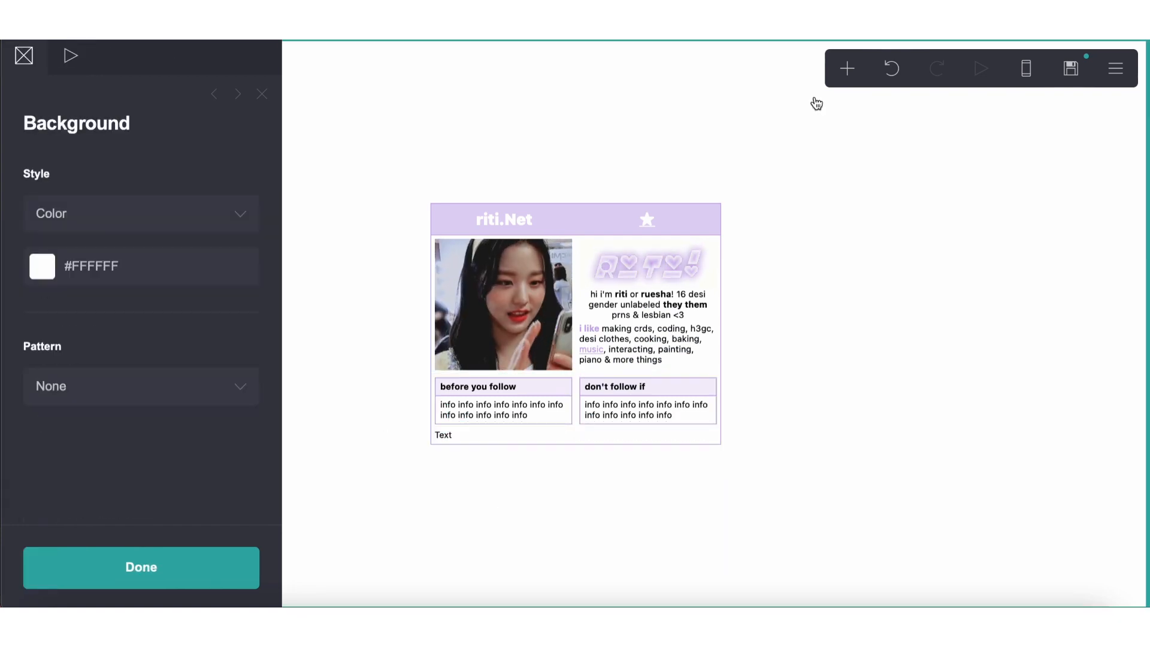
Add another container below the follow tables' container and turn off the bottom border of the tables' container
{"action": "left_click", "coordinate": [857, 66]}
{"action": "left_click", "coordinate": [663, 430]}
{"action": "left_click", "coordinate": [432, 403]}
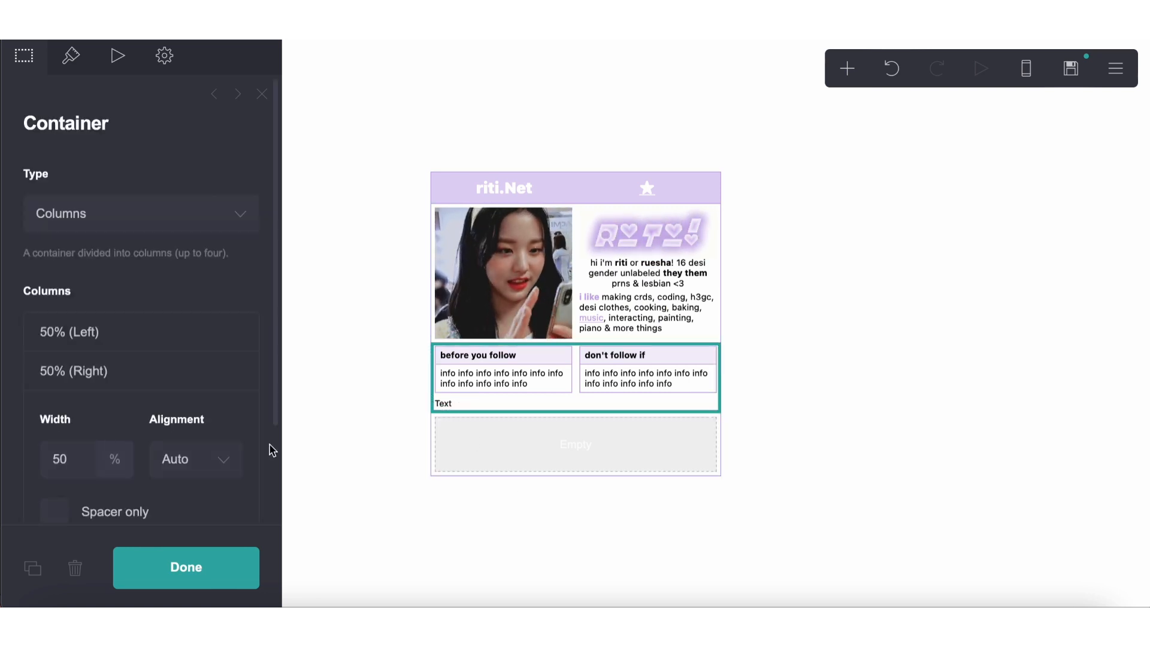
{"action": "left_click", "coordinate": [70, 55]}
{"action": "scroll", "coordinate": [146, 352], "scroll_direction": "down", "scroll_amount": 15}
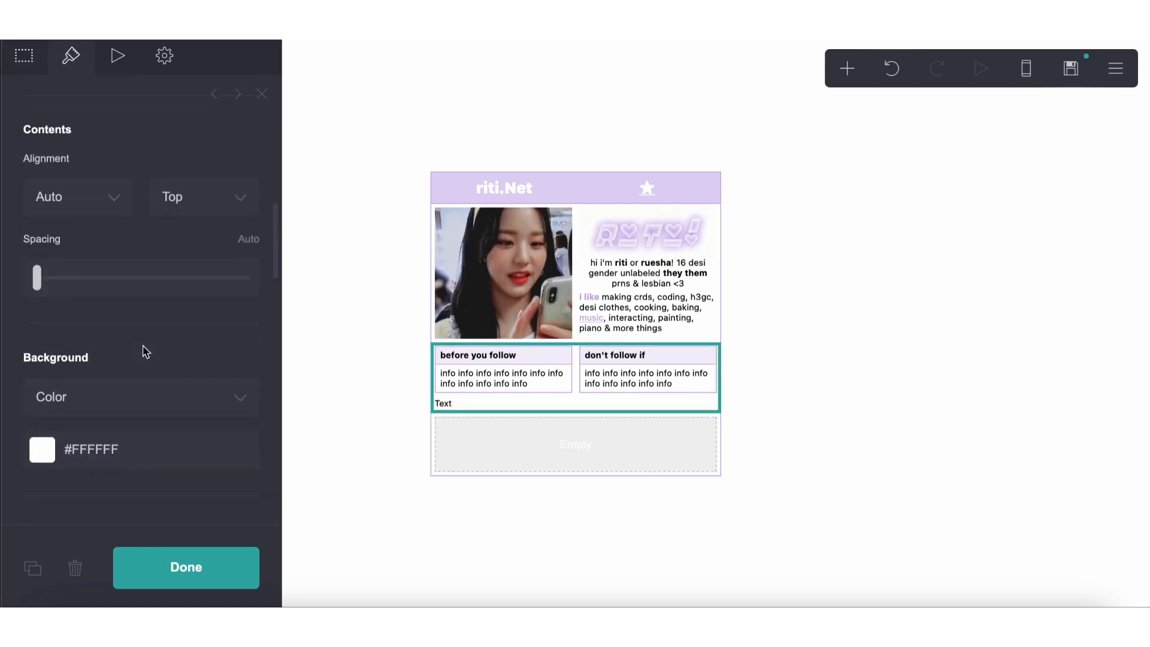
{"action": "left_click", "coordinate": [396, 480]}
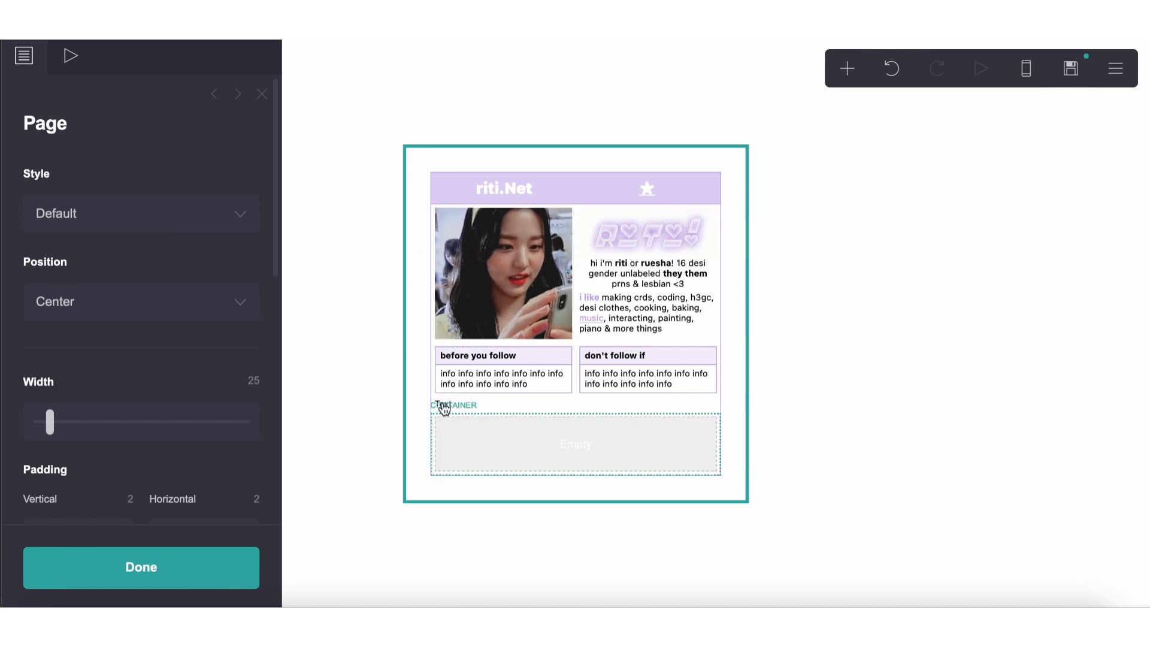
{"action": "left_click", "coordinate": [444, 431]}
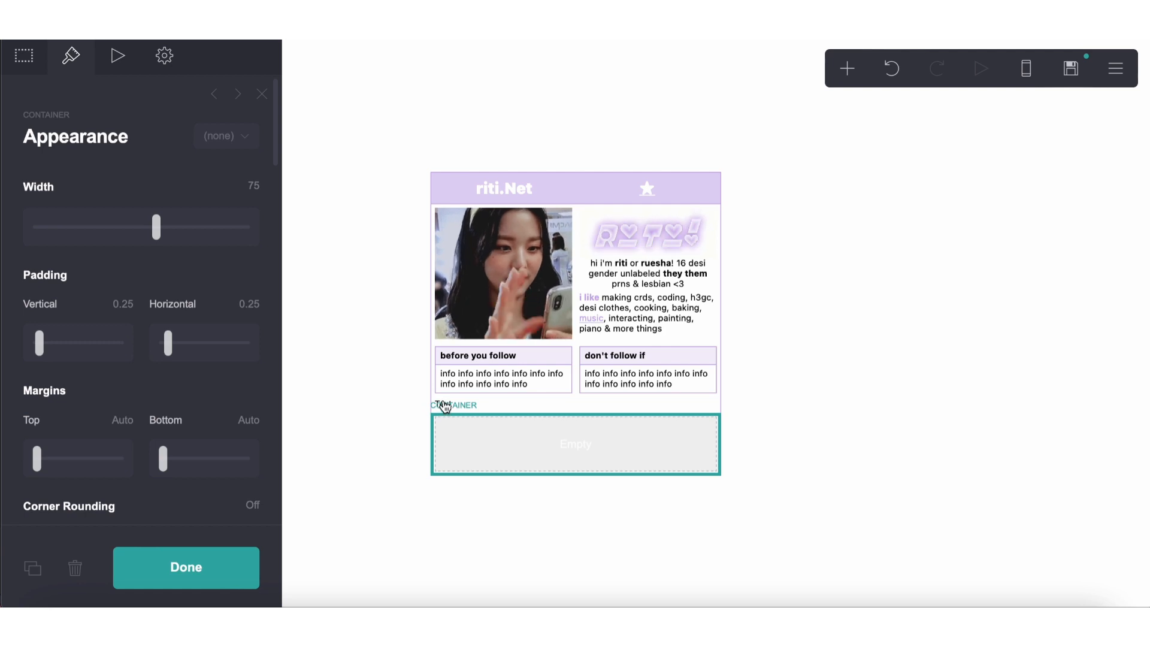
{"action": "left_click", "coordinate": [440, 366]}
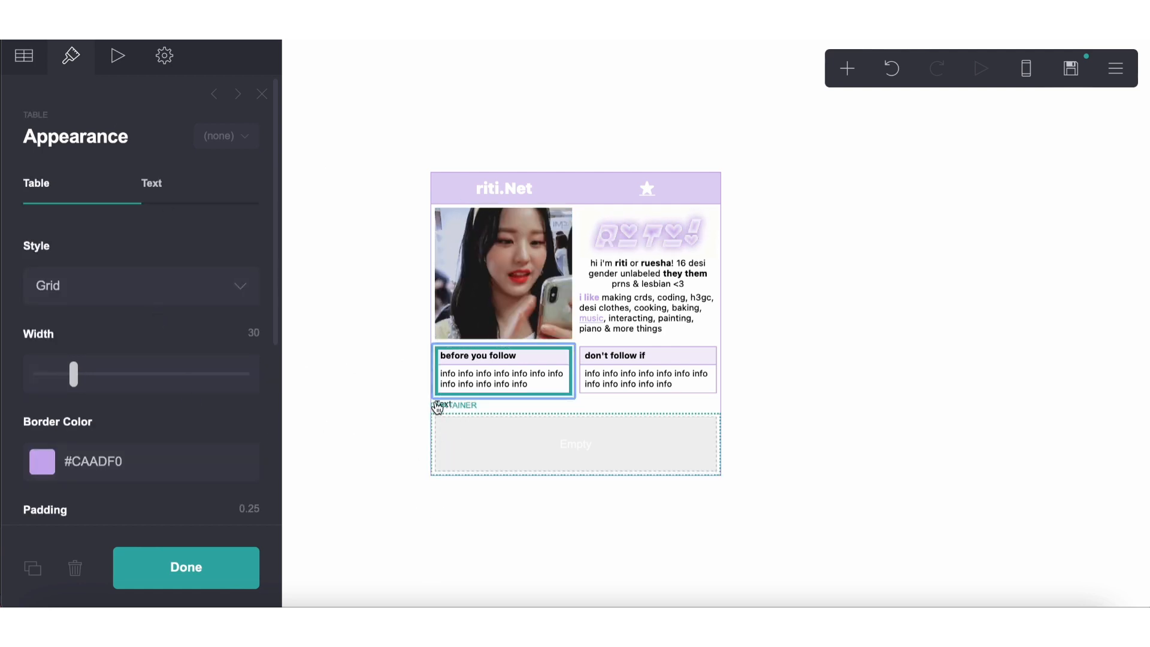
Undo the last added container and delete the placeholder text element beneath the "before you follow" table
{"action": "left_click", "coordinate": [894, 75]}
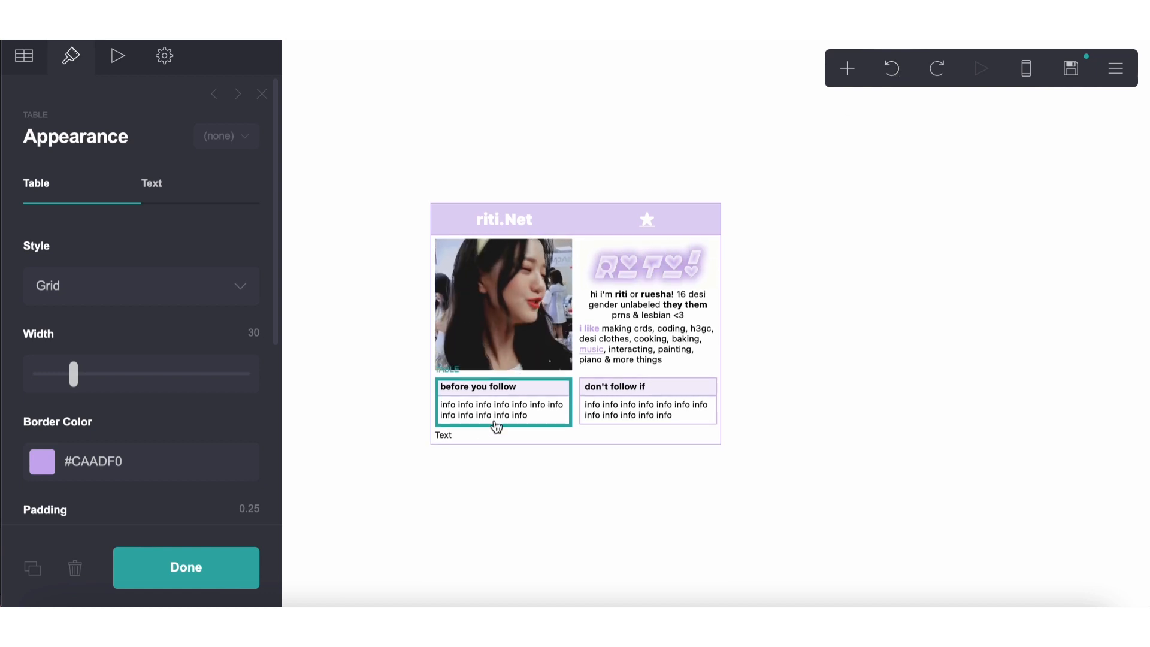
{"action": "left_click", "coordinate": [471, 436]}
{"action": "left_click", "coordinate": [75, 567]}
Add a new container below the follow tables' container and turn off the bottom border of the tables' container
{"action": "left_click", "coordinate": [847, 68]}
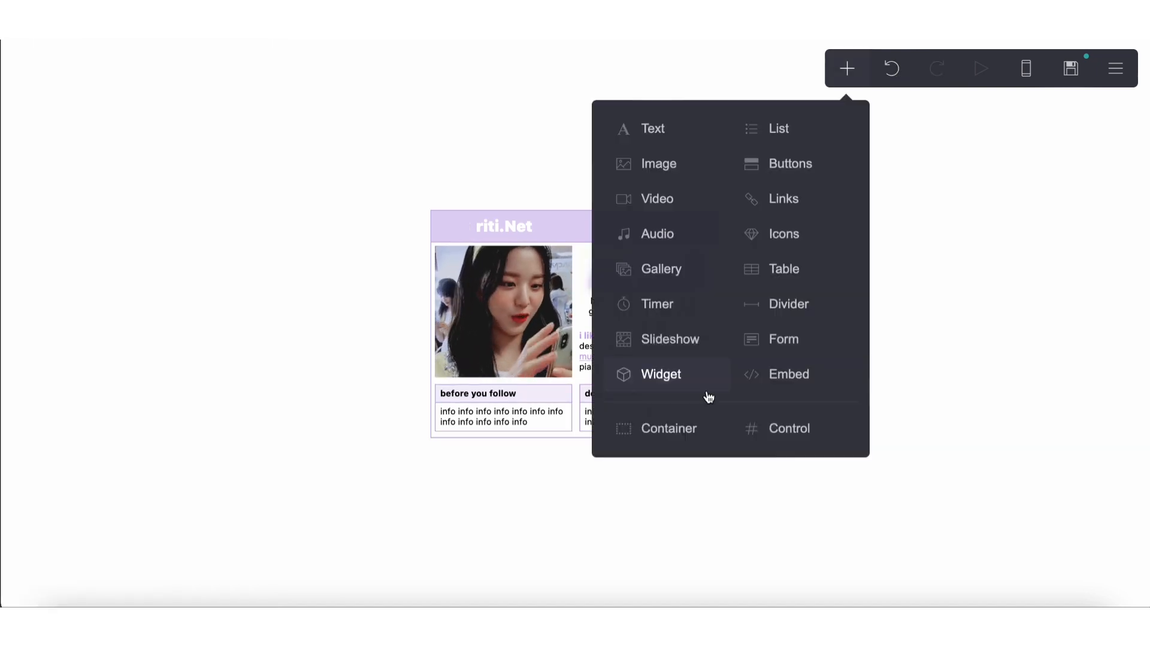
{"action": "left_click", "coordinate": [684, 425]}
{"action": "left_click", "coordinate": [720, 362]}
{"action": "scroll", "coordinate": [119, 241], "scroll_direction": "down", "scroll_amount": 8}
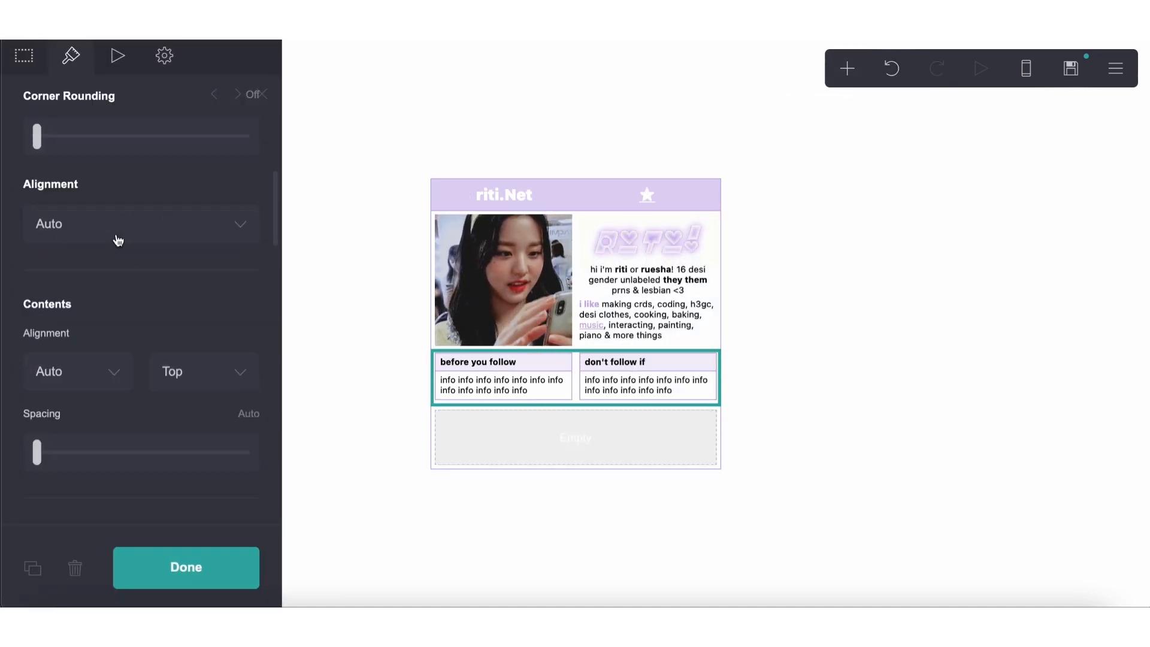
{"action": "scroll", "coordinate": [119, 241], "scroll_direction": "down", "scroll_amount": 5}
{"action": "left_click", "coordinate": [521, 536]}
Duplicate the centered "hi i'm" bio text and move the copy into the empty container below the tables
{"action": "left_click", "coordinate": [639, 289]}
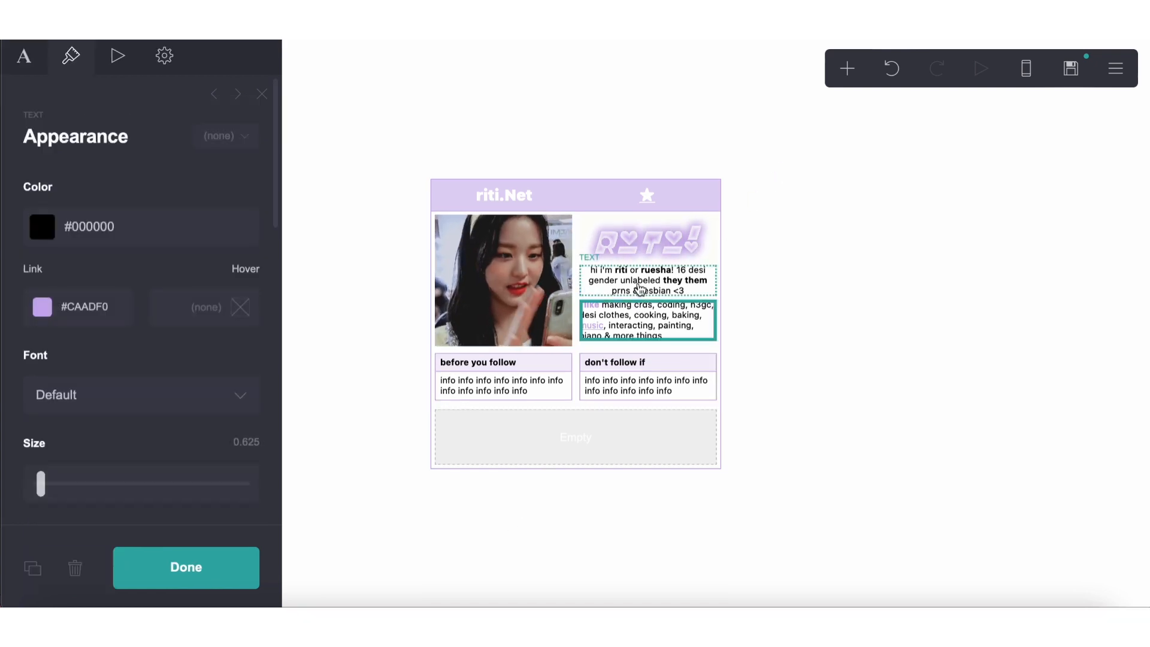
{"action": "left_click", "coordinate": [32, 567]}
{"action": "left_click_drag", "start_coordinate": [666, 322], "coordinate": [634, 460]}
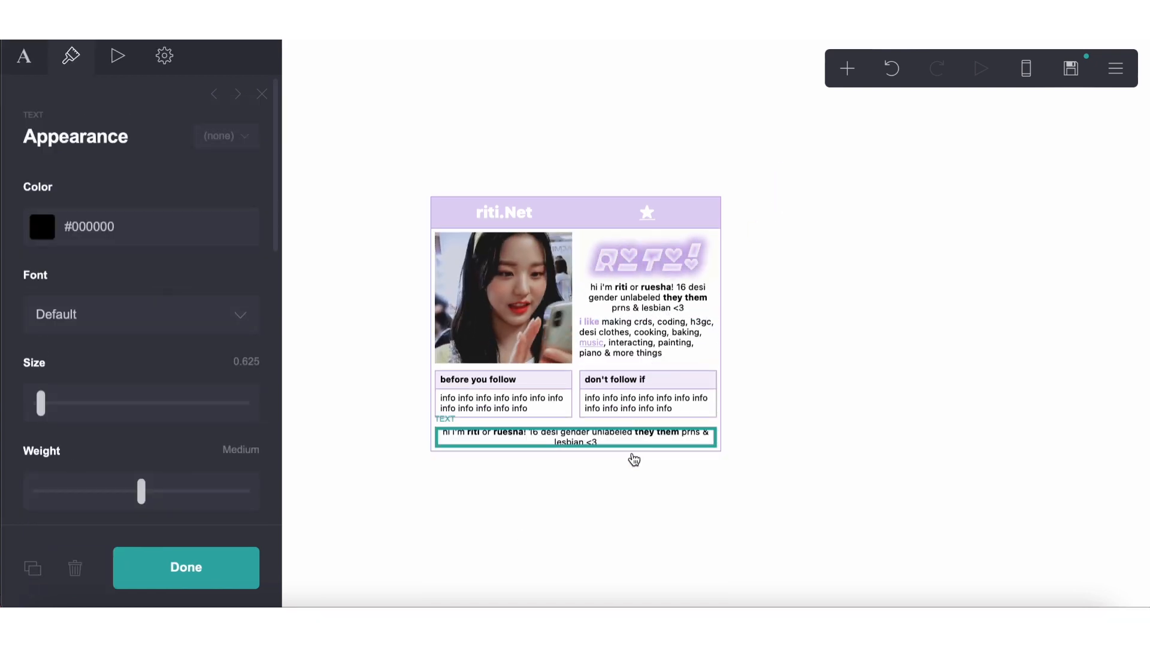
Replace the copied text with "click underlined sections to take you to different sections :)"
{"action": "left_click", "coordinate": [31, 63]}
{"action": "triple_click", "coordinate": [159, 224]}
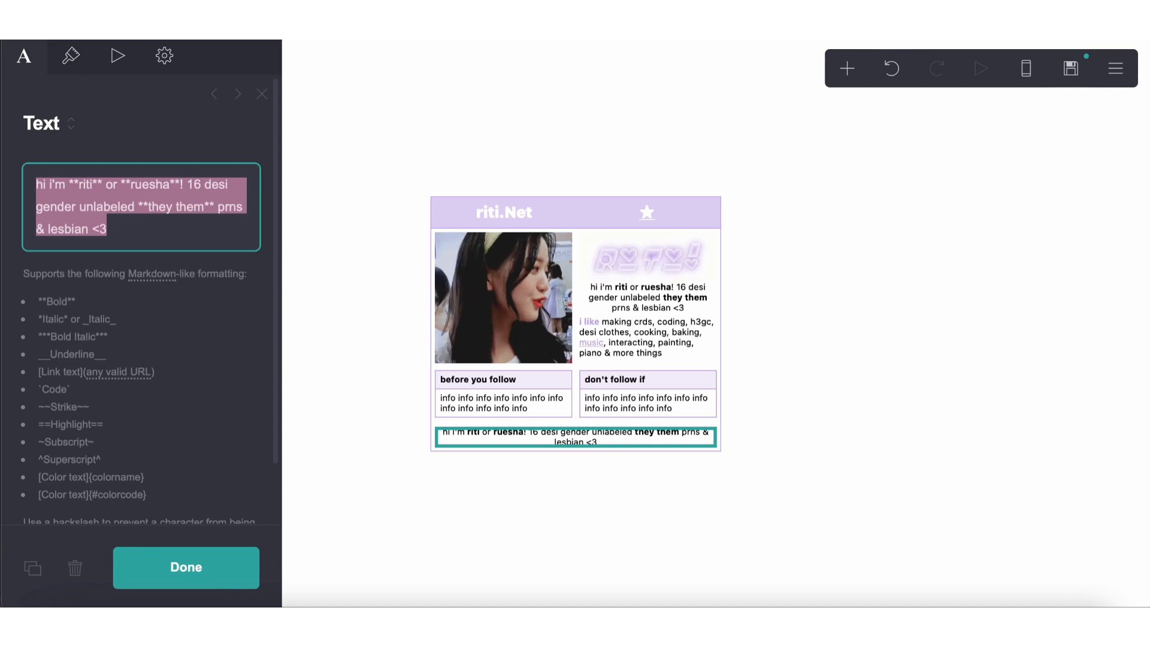
{"action": "type", "text": "click underlined"}
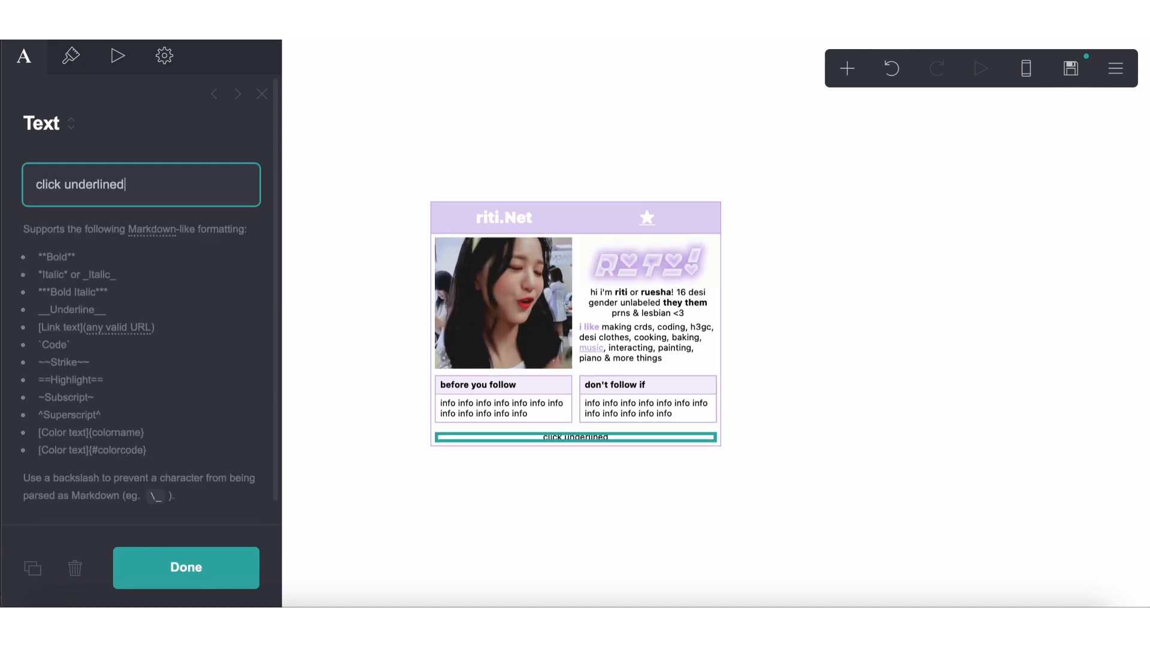
{"action": "type", "text": " sections to take yo"}
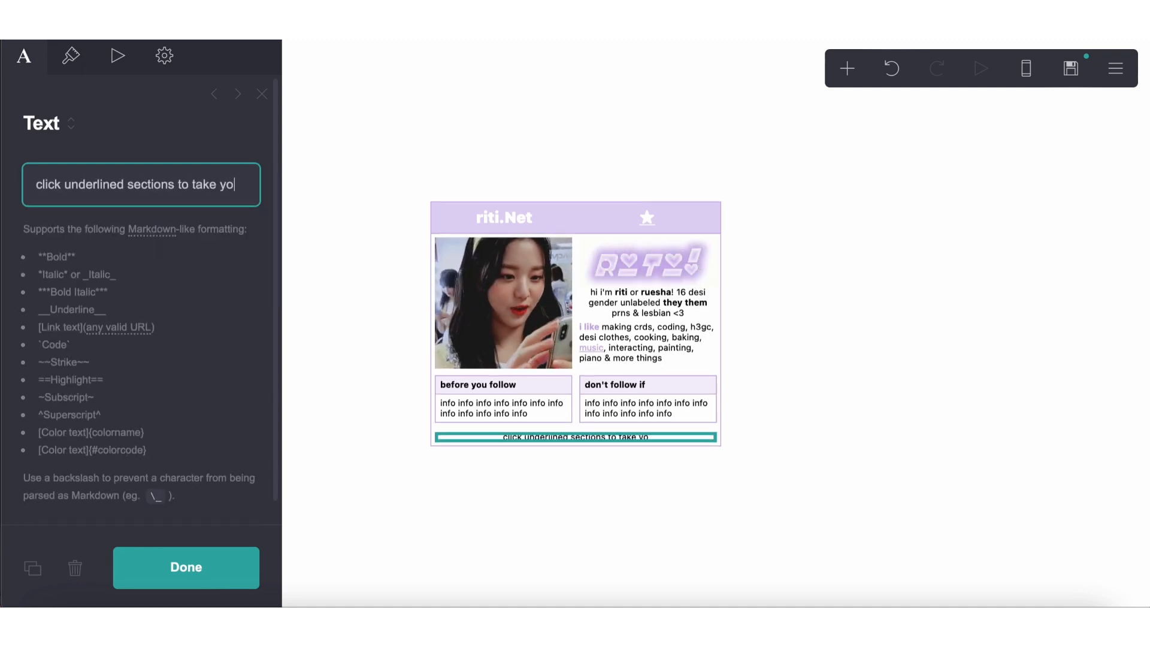
{"action": "type", "text": "u to different se"}
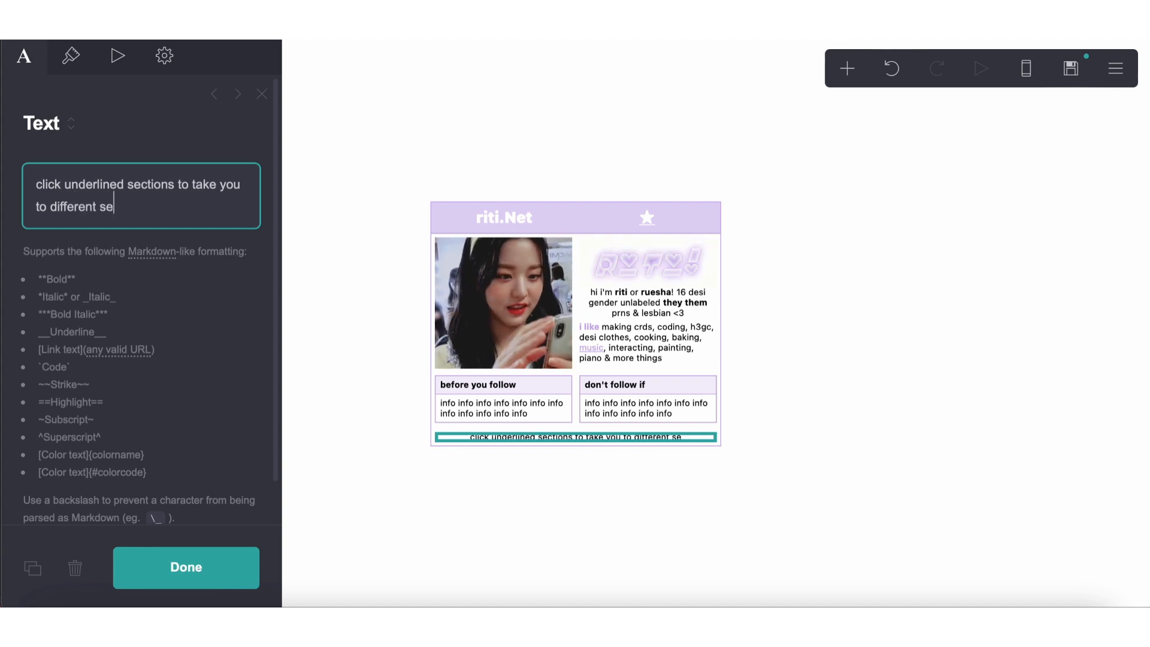
{"action": "type", "text": "ctions :)"}
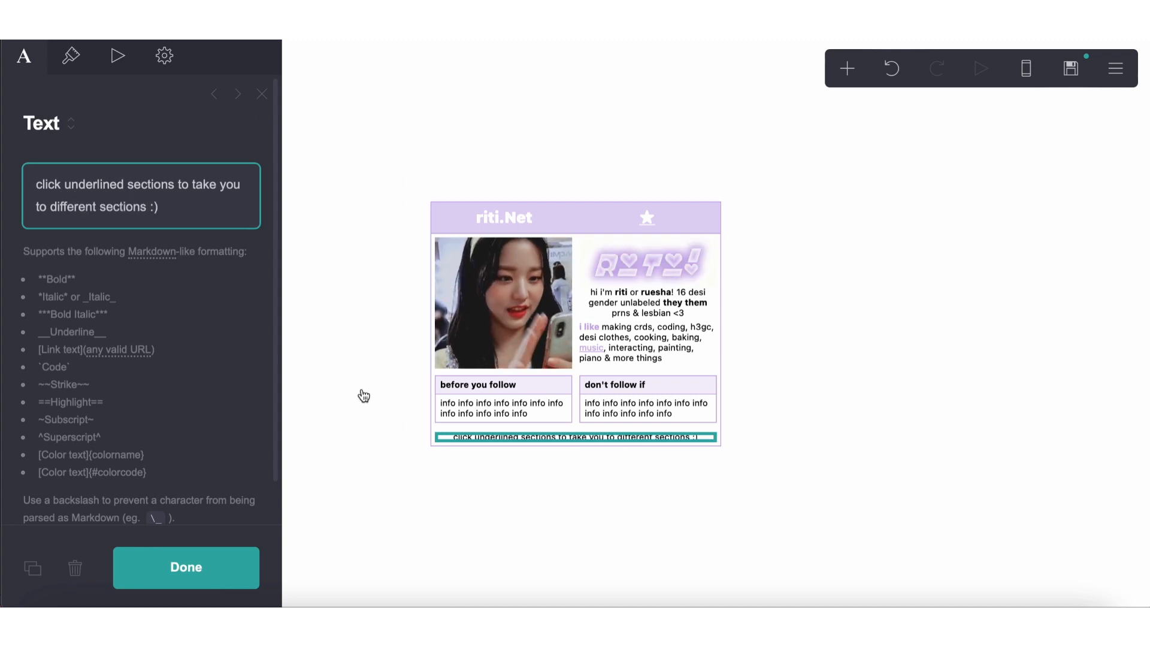
Set the vertical padding of the follow tables' container to 0
{"action": "left_click", "coordinate": [432, 414]}
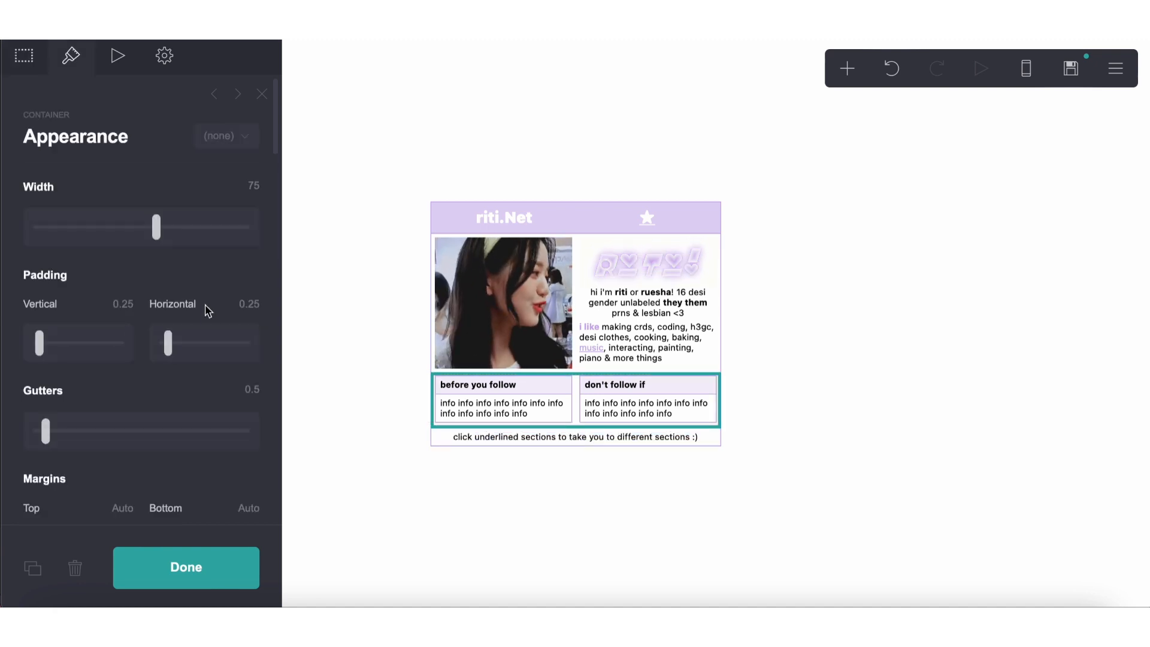
{"action": "scroll", "coordinate": [120, 323], "scroll_direction": "down", "scroll_amount": 1}
{"action": "left_click_drag", "start_coordinate": [39, 293], "coordinate": [9, 272]}
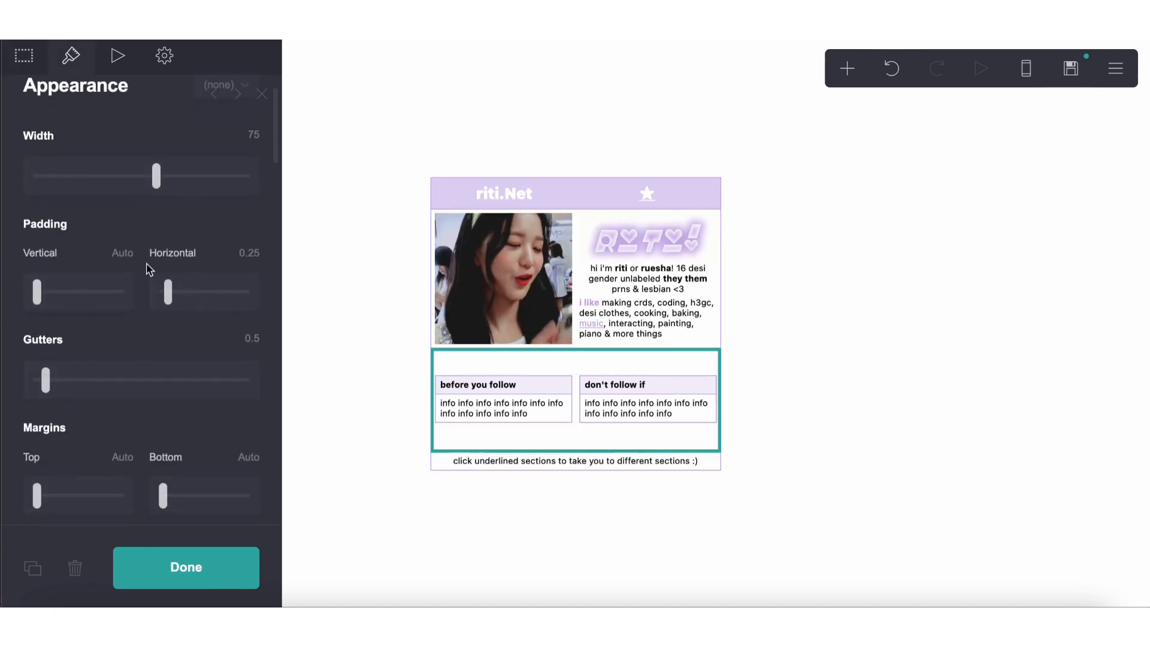
{"action": "left_click", "coordinate": [127, 253]}
{"action": "key", "text": "Return"}
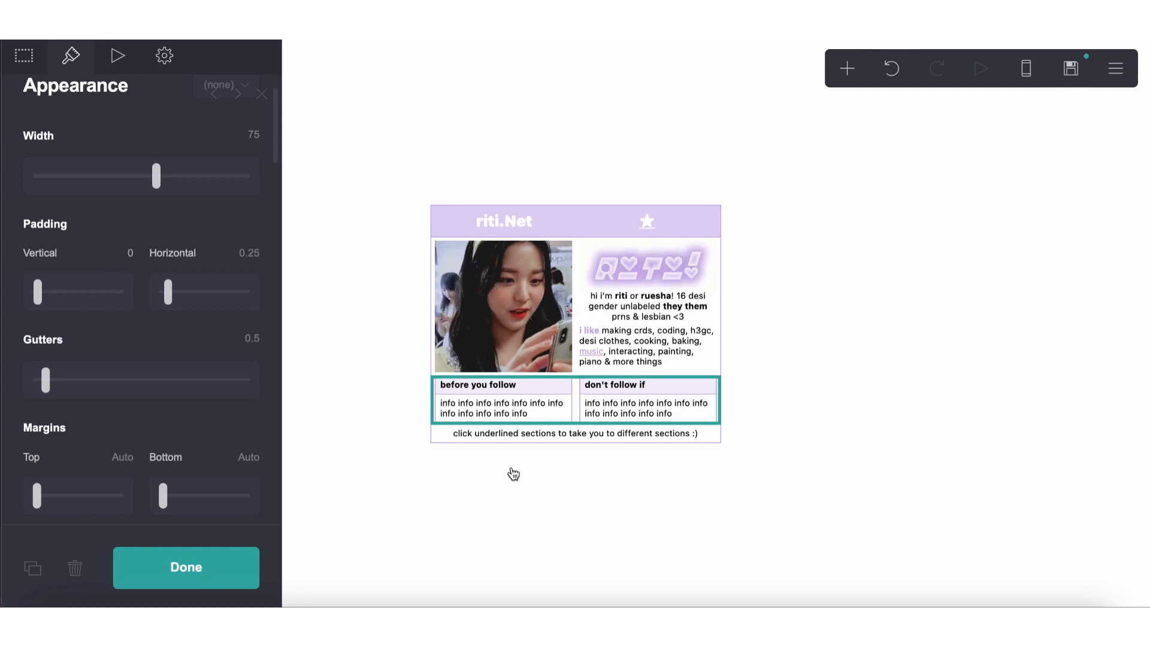
{"action": "left_click", "coordinate": [499, 534]}
{"action": "left_click", "coordinate": [501, 534]}
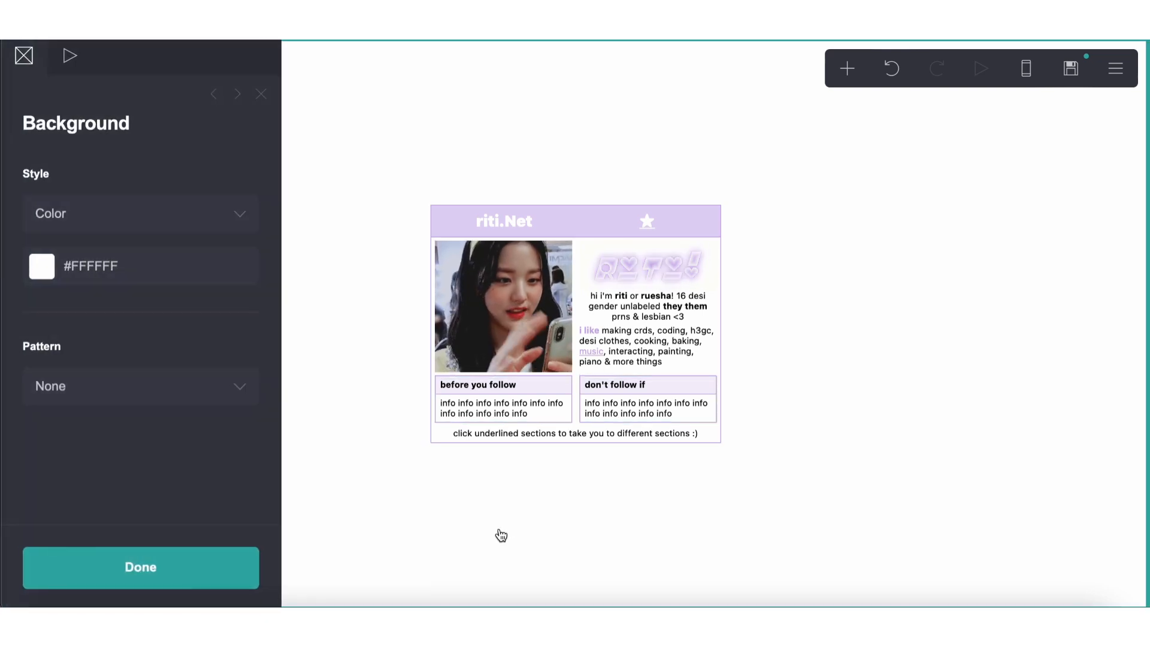
{"action": "left_click", "coordinate": [501, 534]}
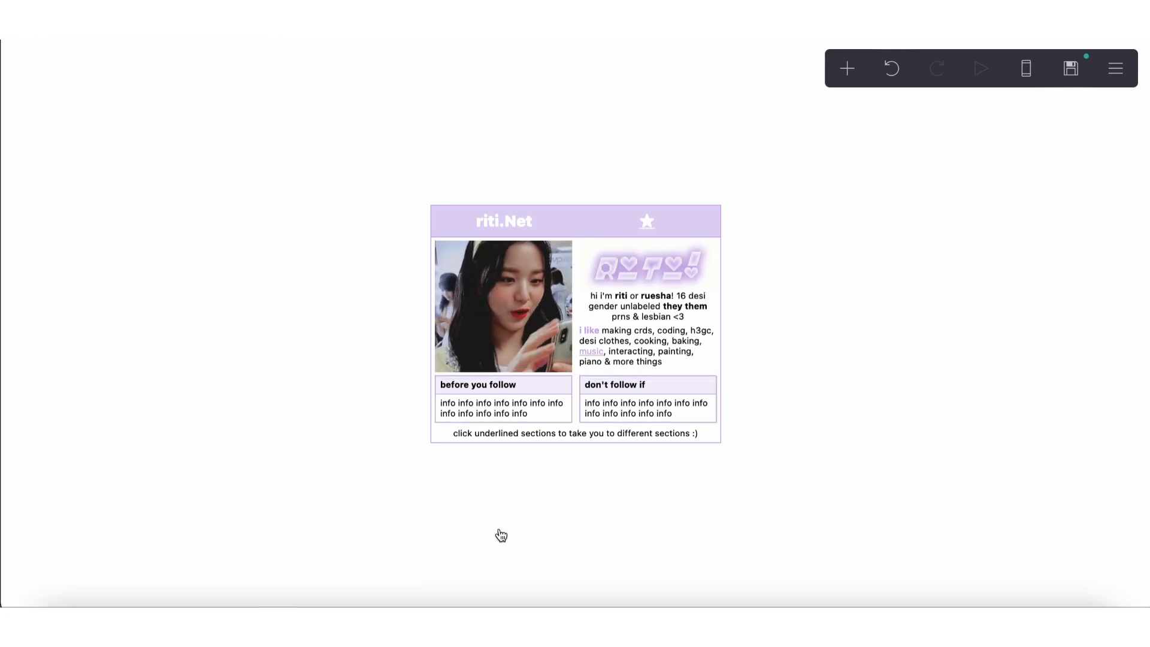
{"action": "left_click", "coordinate": [552, 425]}
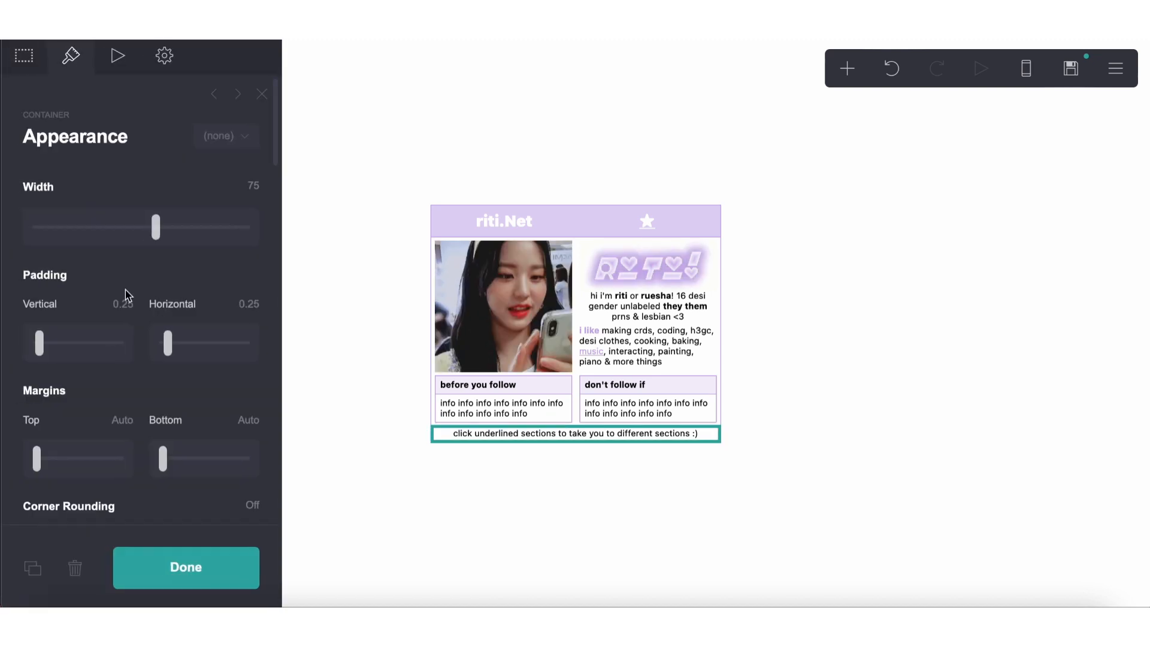
{"action": "left_click", "coordinate": [677, 536]}
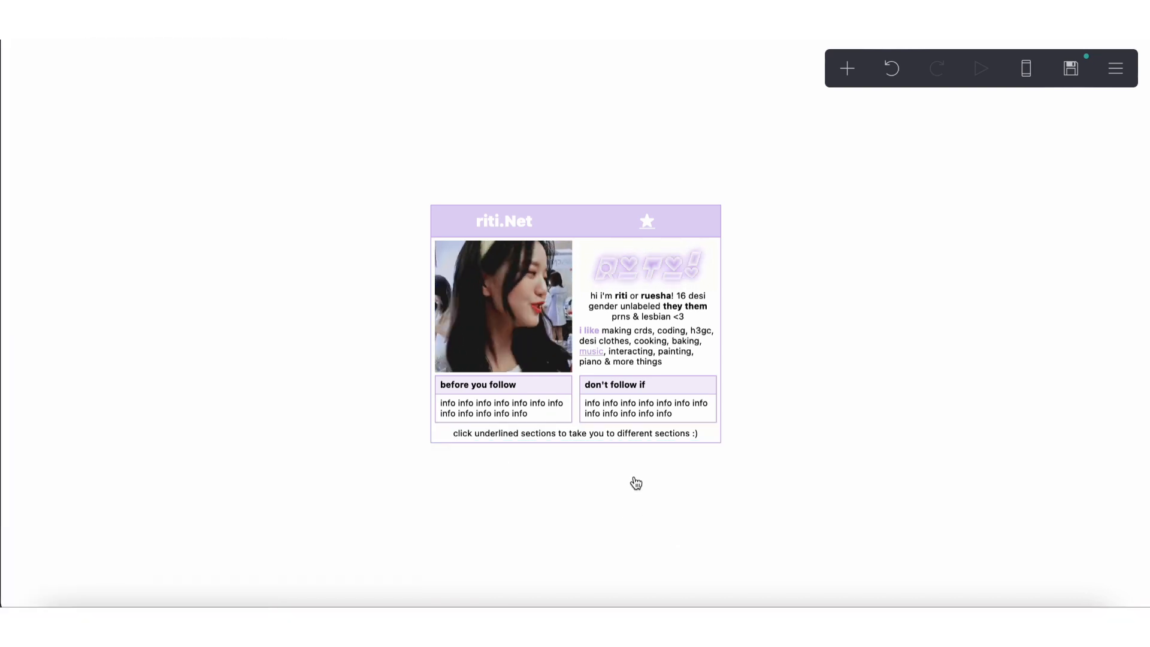
Add a control element directly below the riti.Net header and set its type to Header Marker
{"action": "left_click", "coordinate": [848, 69]}
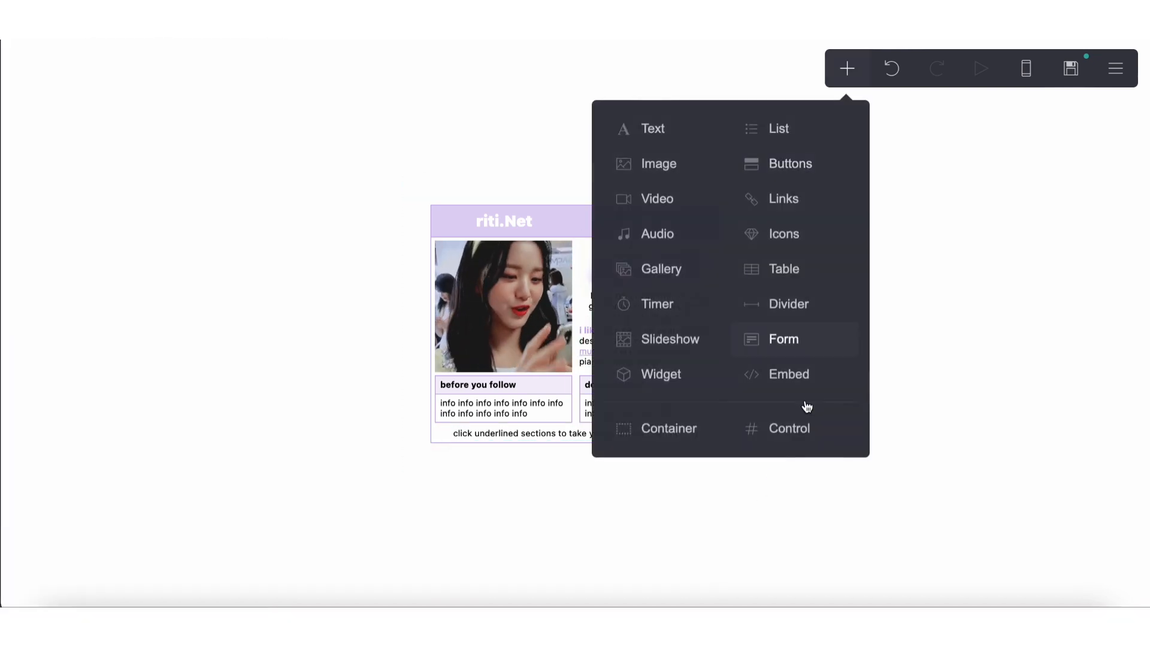
{"action": "left_click", "coordinate": [797, 443]}
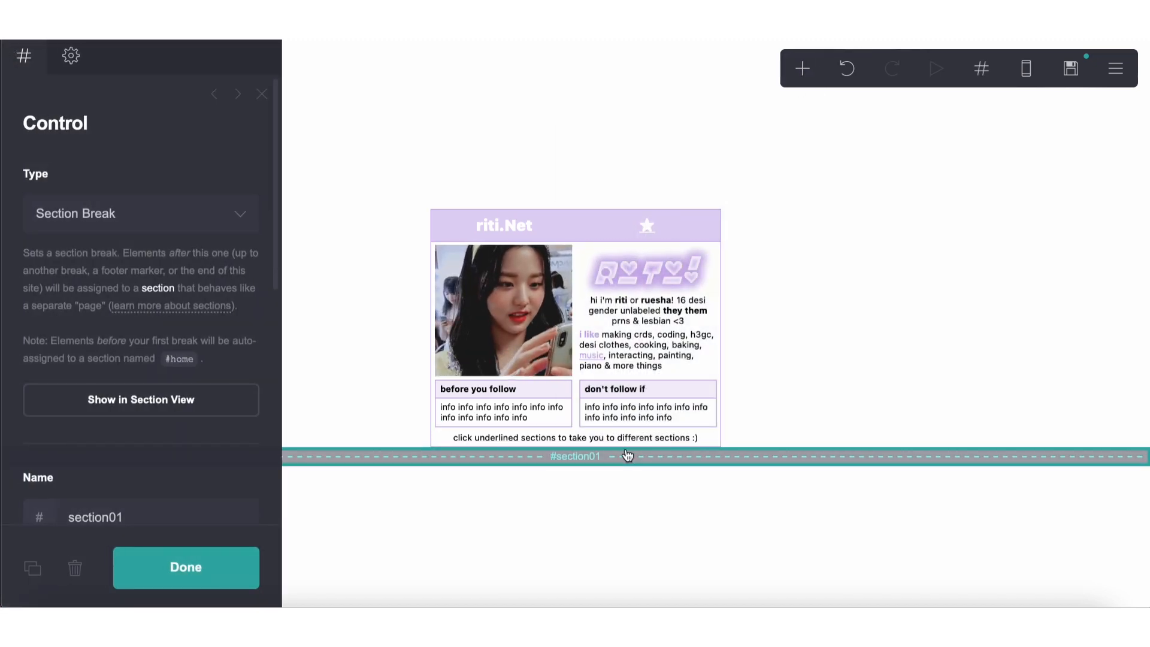
{"action": "left_click_drag", "start_coordinate": [620, 458], "coordinate": [614, 232]}
{"action": "left_click", "coordinate": [126, 214]}
{"action": "left_click", "coordinate": [126, 227]}
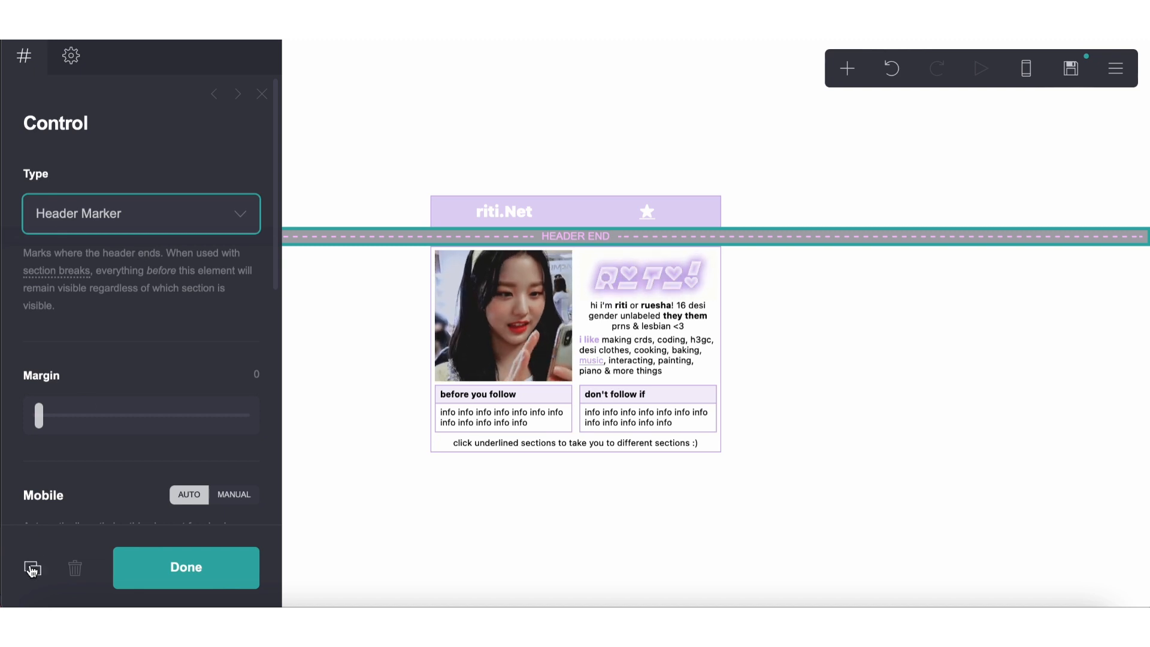
Duplicate the header marker, change the copy to a Section Break and name the section "home"
{"action": "left_click", "coordinate": [32, 569]}
{"action": "left_click", "coordinate": [141, 213]}
{"action": "left_click", "coordinate": [71, 180]}
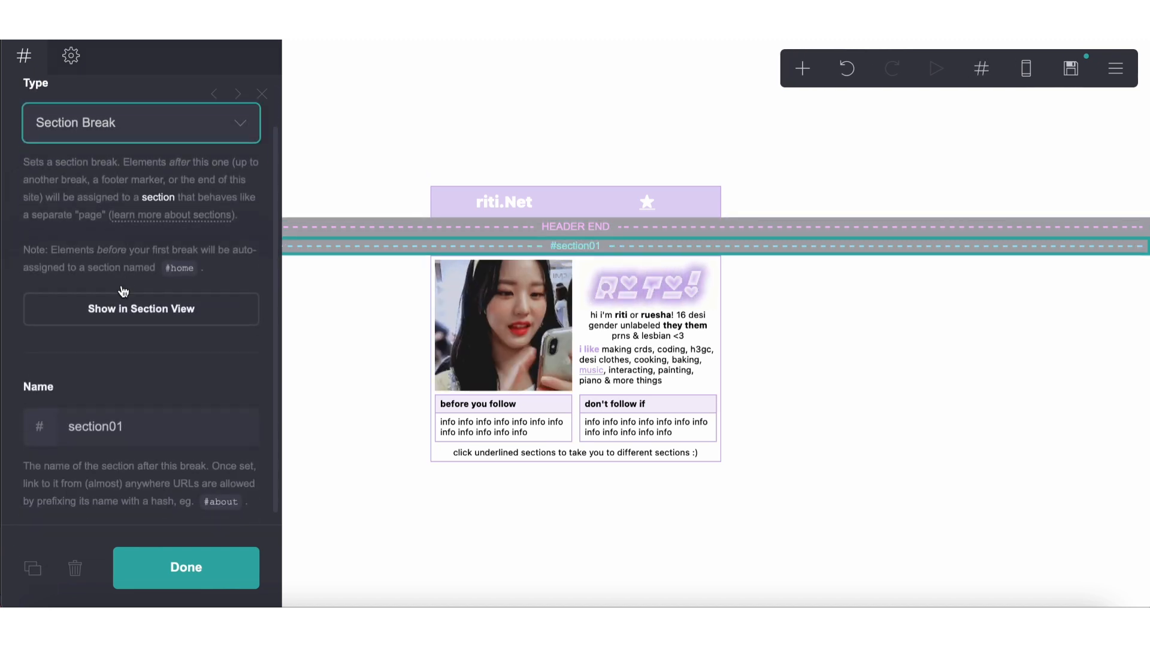
{"action": "scroll", "coordinate": [122, 291], "scroll_direction": "down", "scroll_amount": 1}
{"action": "left_click", "coordinate": [154, 408]}
{"action": "double_click", "coordinate": [153, 408]}
{"action": "type", "text": "home"}
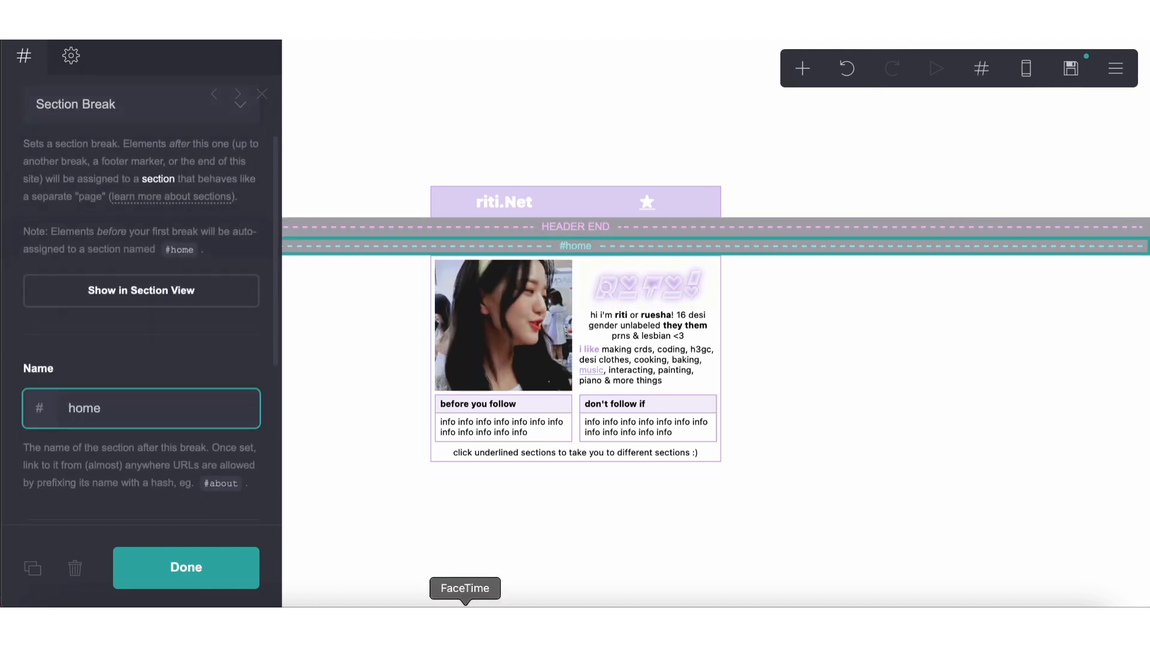
{"action": "left_click", "coordinate": [480, 565]}
{"action": "left_click", "coordinate": [480, 565]}
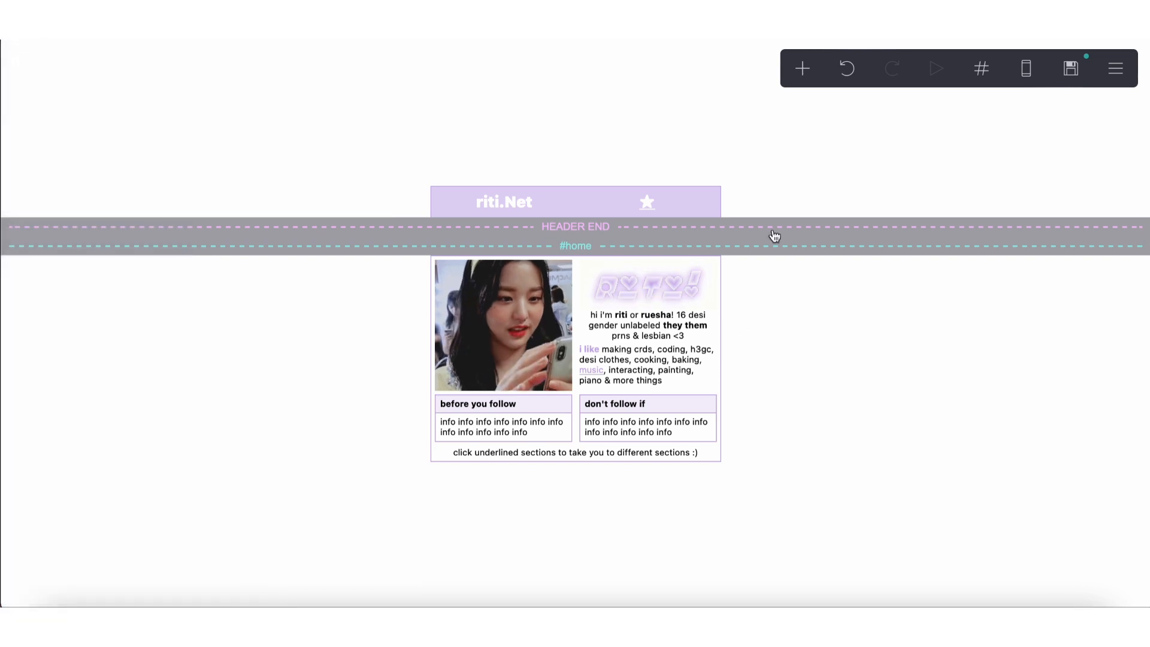
Add an empty container below the "click underlined sections" container and check its border settings
{"action": "left_click", "coordinate": [795, 82]}
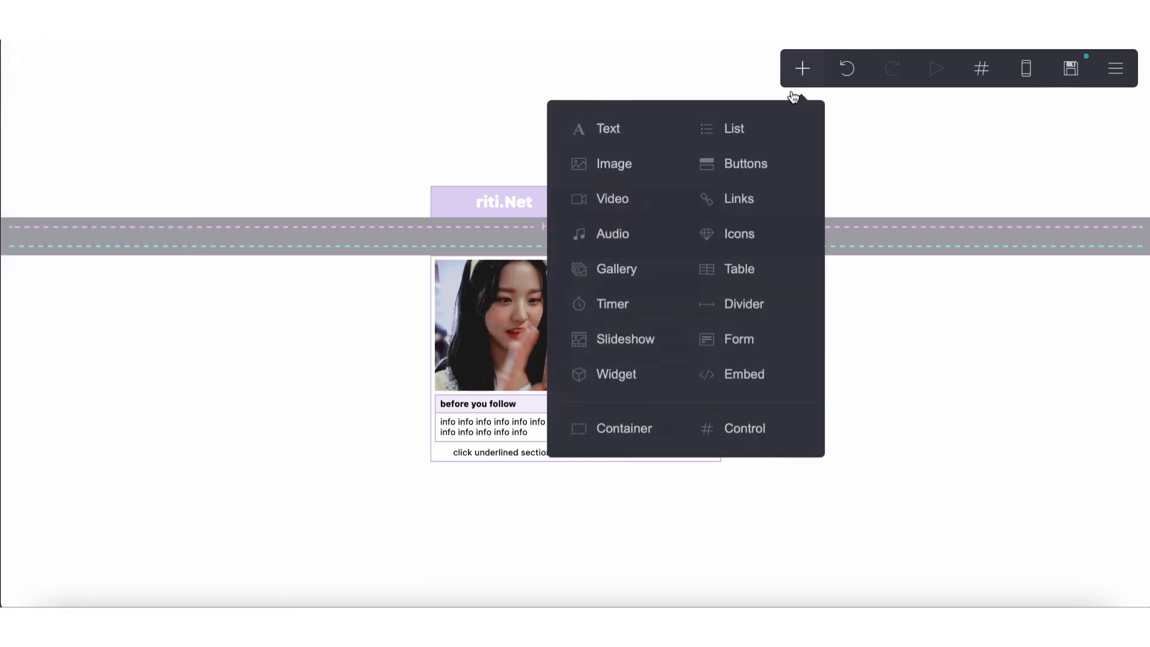
{"action": "left_click", "coordinate": [651, 433]}
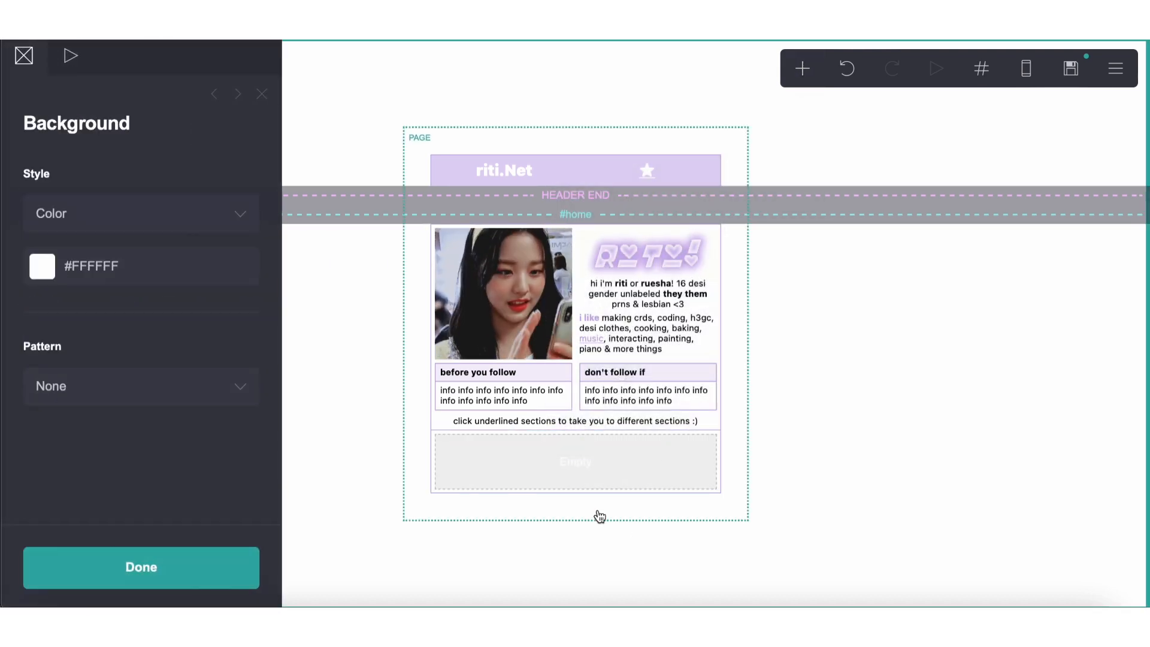
{"action": "scroll", "coordinate": [61, 373], "scroll_direction": "down", "scroll_amount": 15}
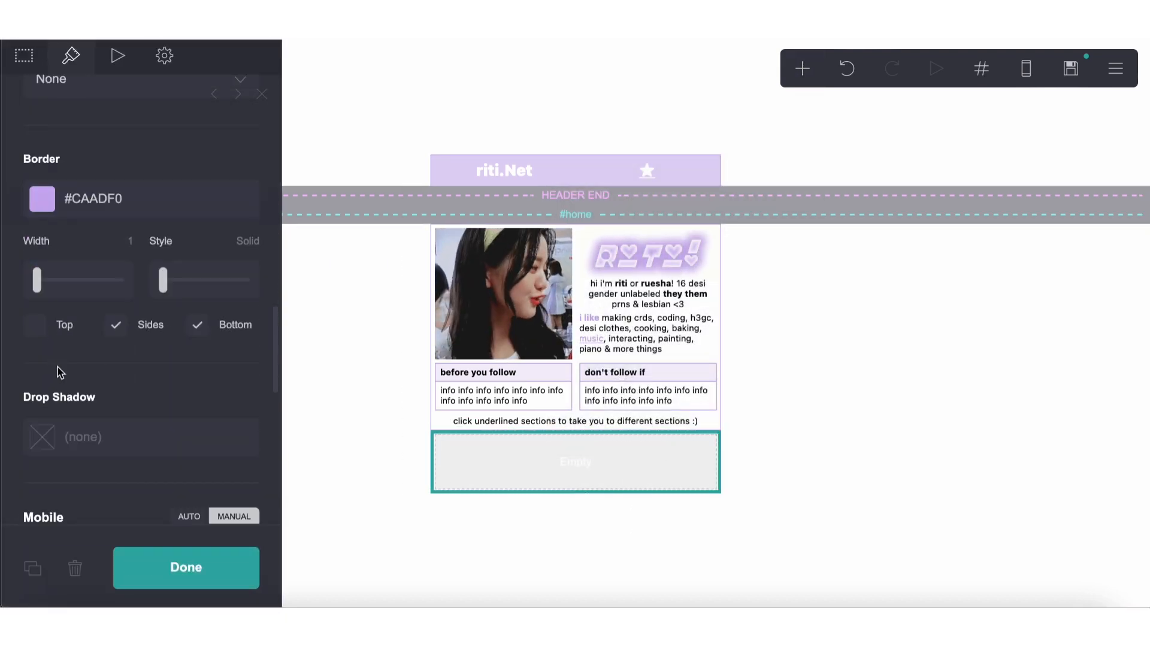
Add a section break control directly above the new empty container and name the section "music"
{"action": "left_click", "coordinate": [802, 68]}
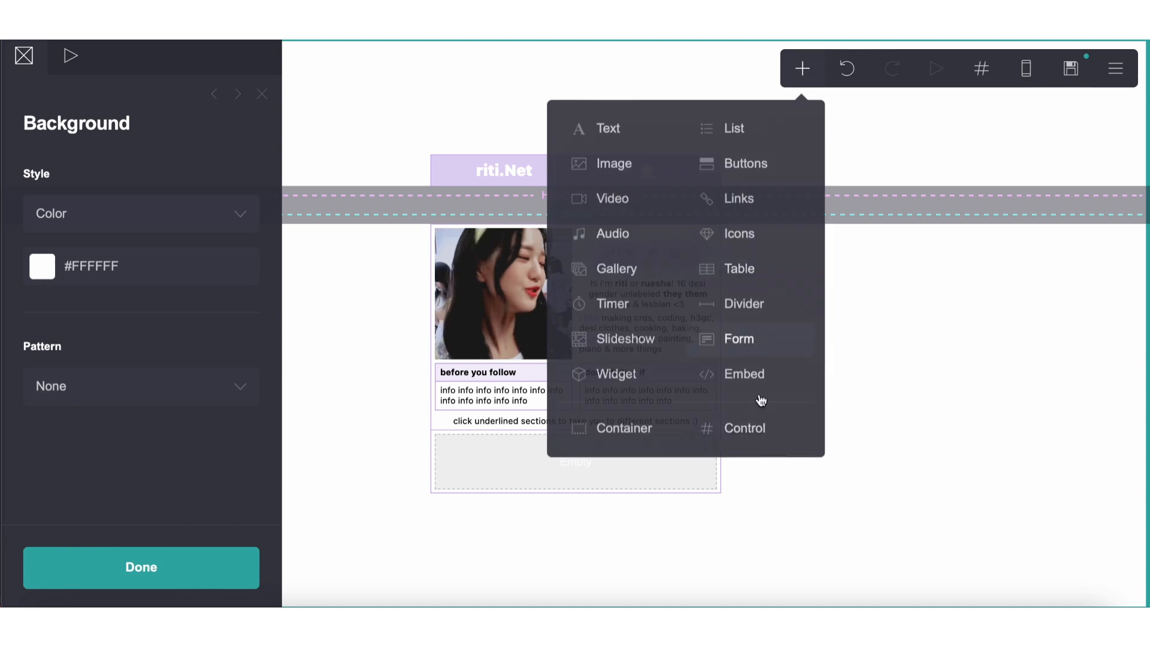
{"action": "left_click", "coordinate": [747, 428]}
{"action": "left_click_drag", "start_coordinate": [594, 510], "coordinate": [574, 443]}
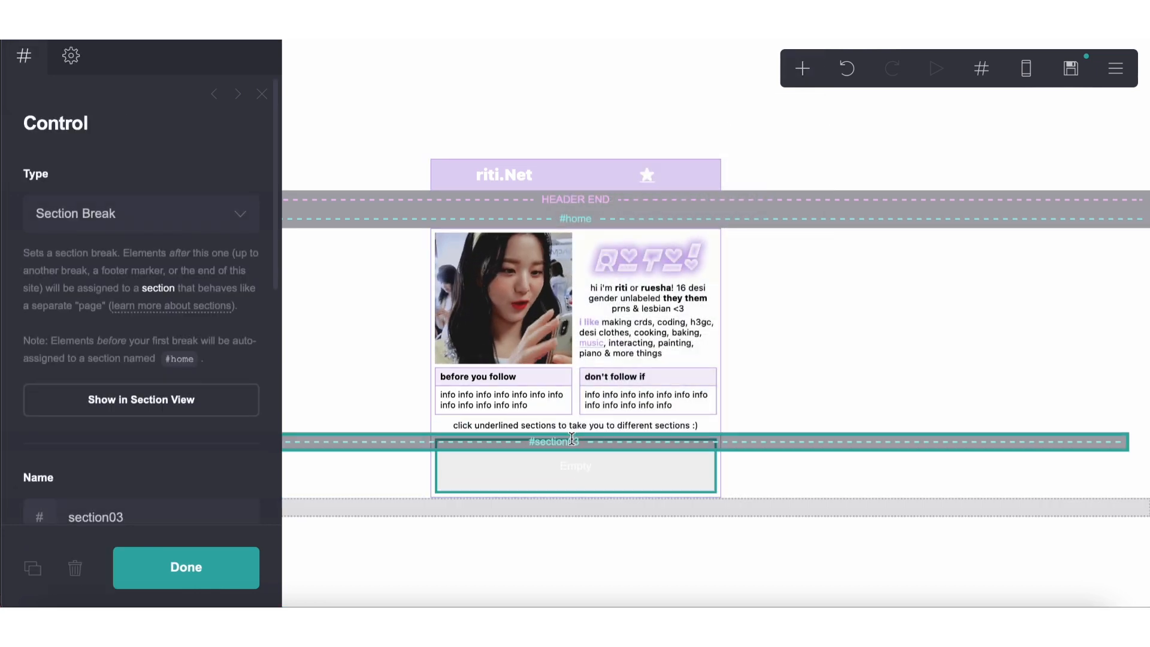
{"action": "scroll", "coordinate": [169, 417], "scroll_direction": "down", "scroll_amount": 6}
{"action": "left_click_drag", "start_coordinate": [143, 163], "coordinate": [3, 132]}
{"action": "type", "text": "music"}
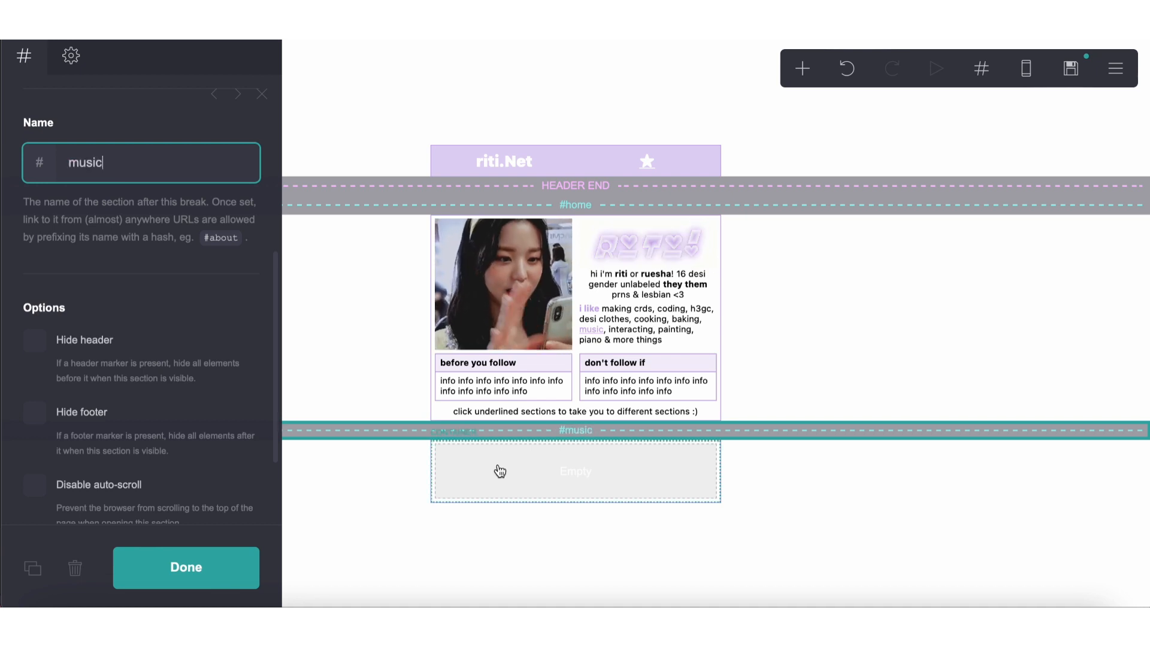
Change the music section's container to the Columns type and open its appearance settings
{"action": "left_click", "coordinate": [498, 471]}
{"action": "left_click", "coordinate": [24, 55]}
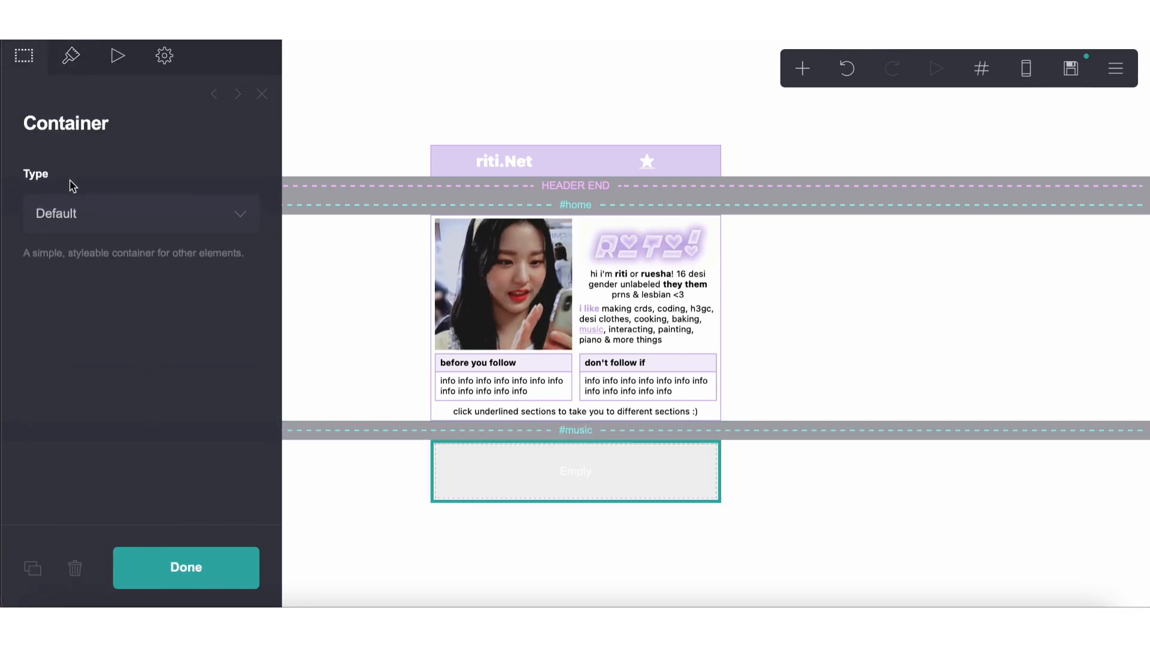
{"action": "left_click", "coordinate": [71, 213]}
{"action": "left_click", "coordinate": [66, 221]}
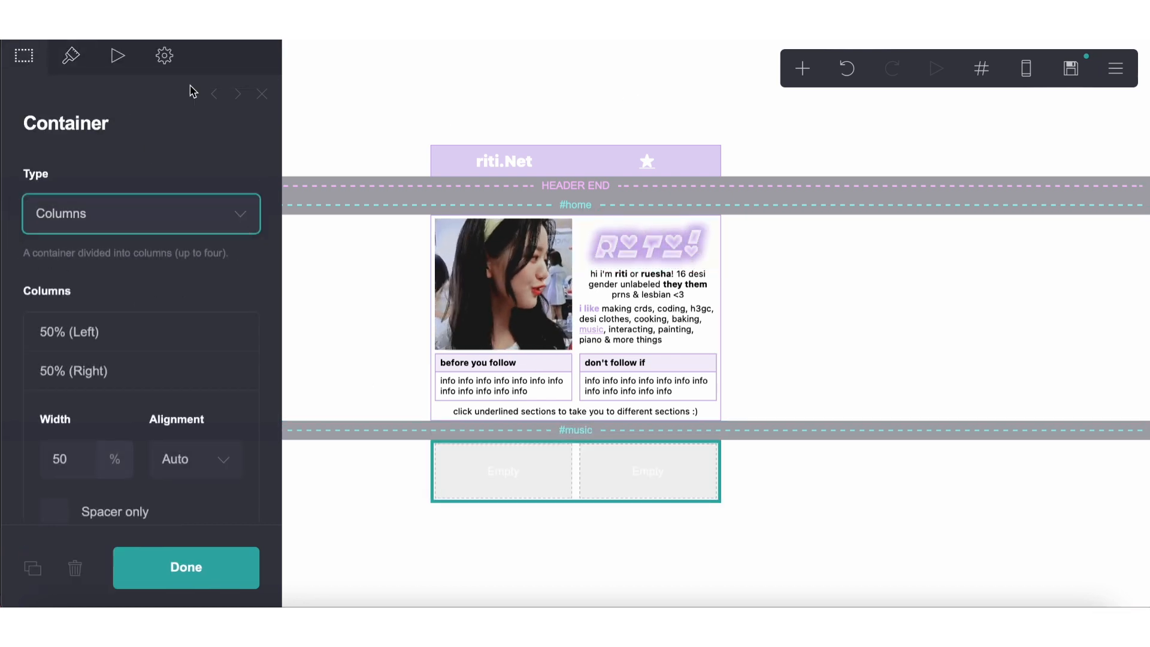
{"action": "left_click", "coordinate": [71, 55]}
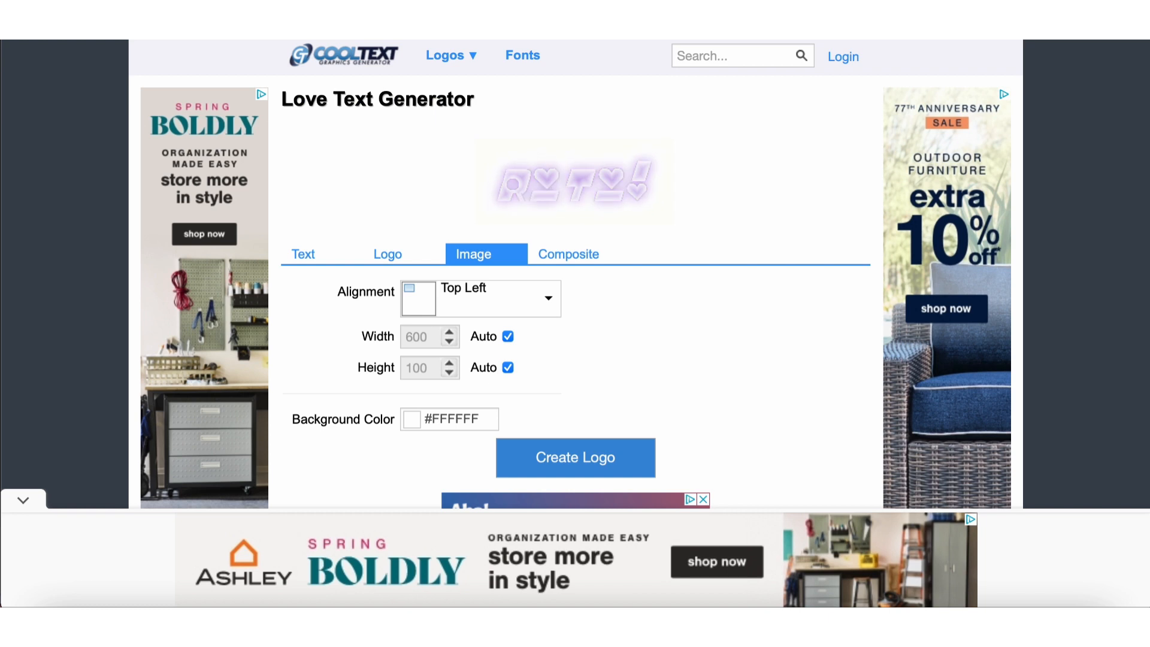
Change the Love Text Generator logo text to "music!", create the logo and save the generated image
{"action": "left_click", "coordinate": [298, 254]}
{"action": "left_click_drag", "start_coordinate": [426, 293], "coordinate": [313, 290]}
{"action": "type", "text": "music!"}
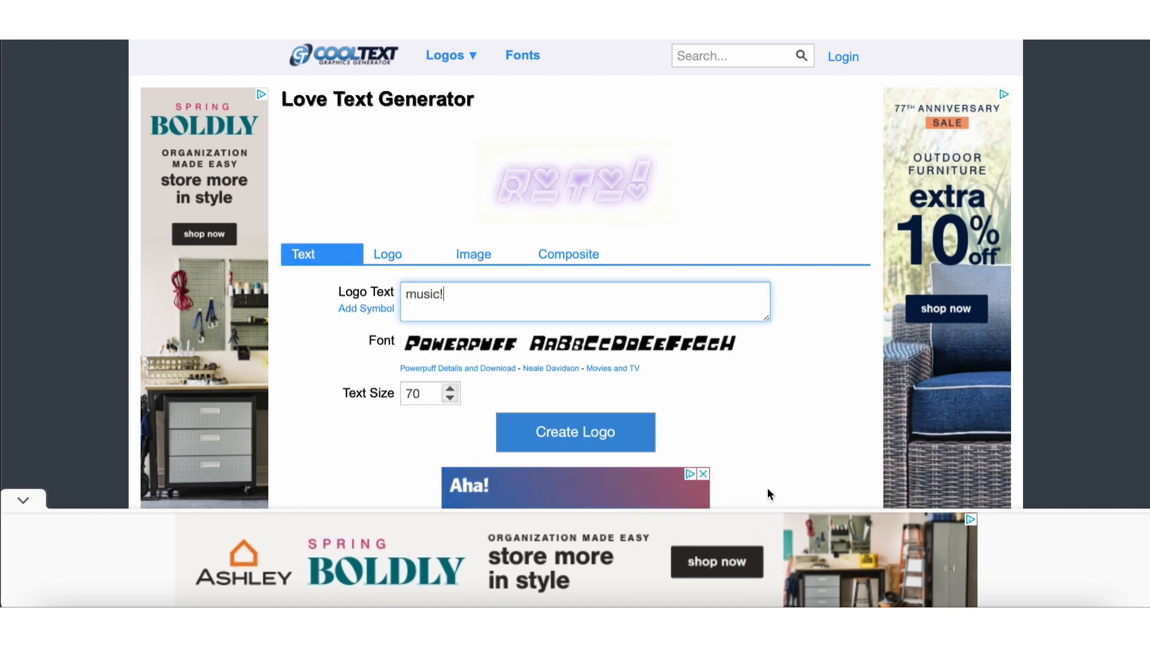
{"action": "left_click", "coordinate": [639, 438]}
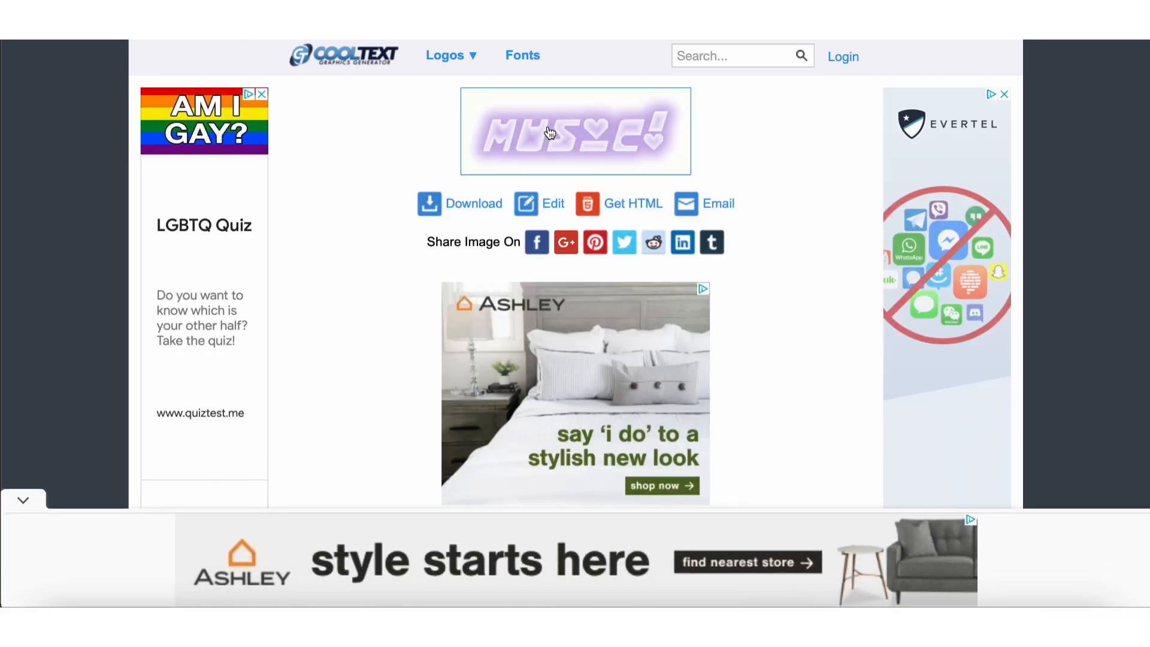
{"action": "right_click", "coordinate": [548, 125]}
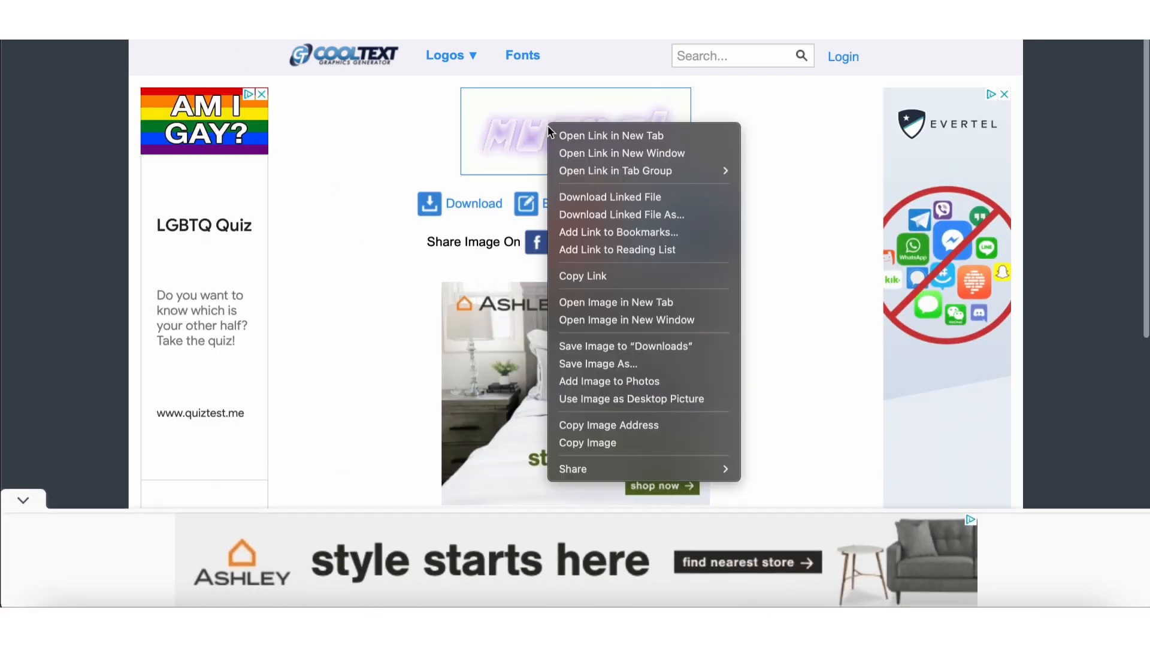
{"action": "left_click", "coordinate": [638, 365]}
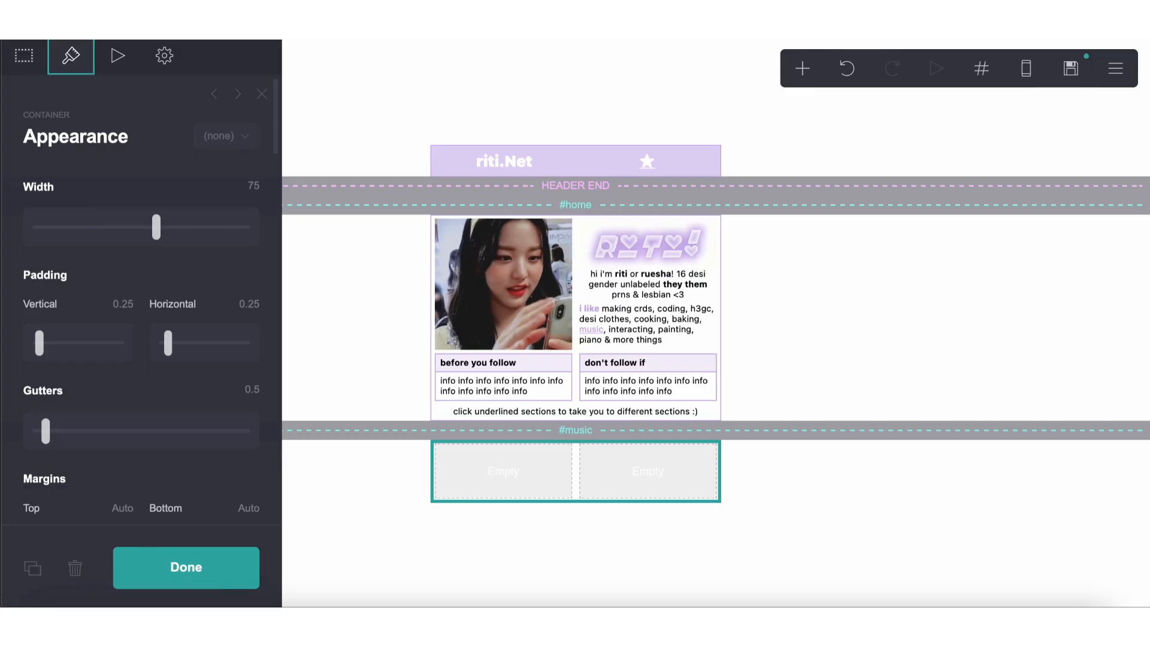
Add an image in the second column of the music container and upload the cooltext GIF ending in 381606476 from Downloads
{"action": "left_click", "coordinate": [802, 68]}
{"action": "left_click", "coordinate": [648, 167]}
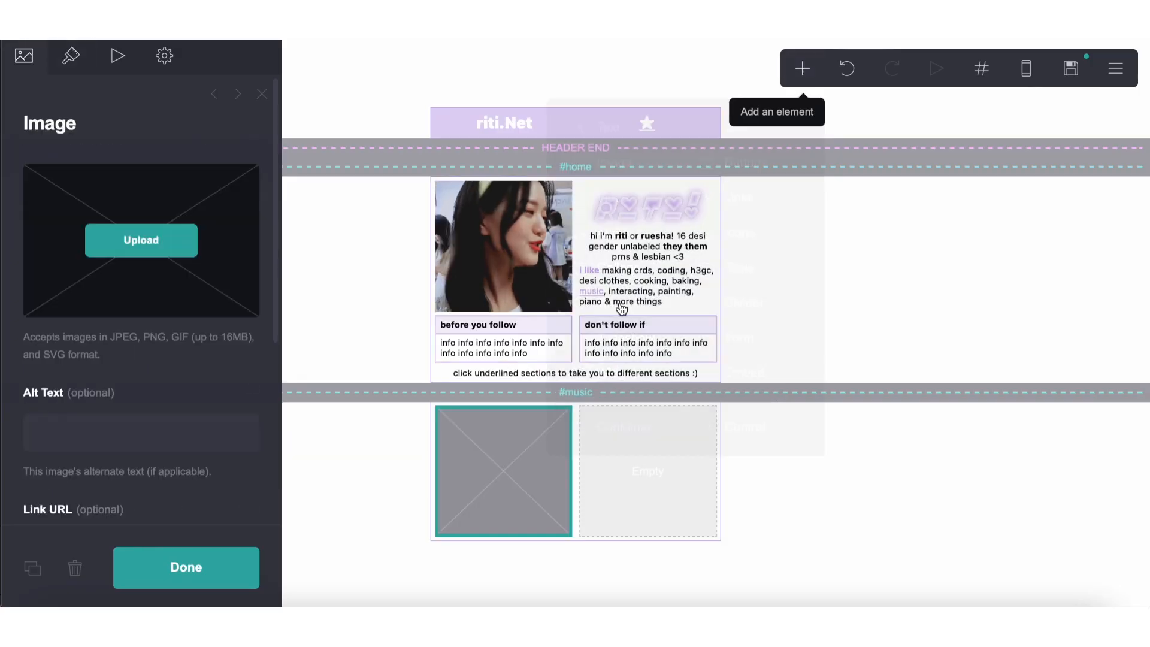
{"action": "left_click", "coordinate": [111, 227]}
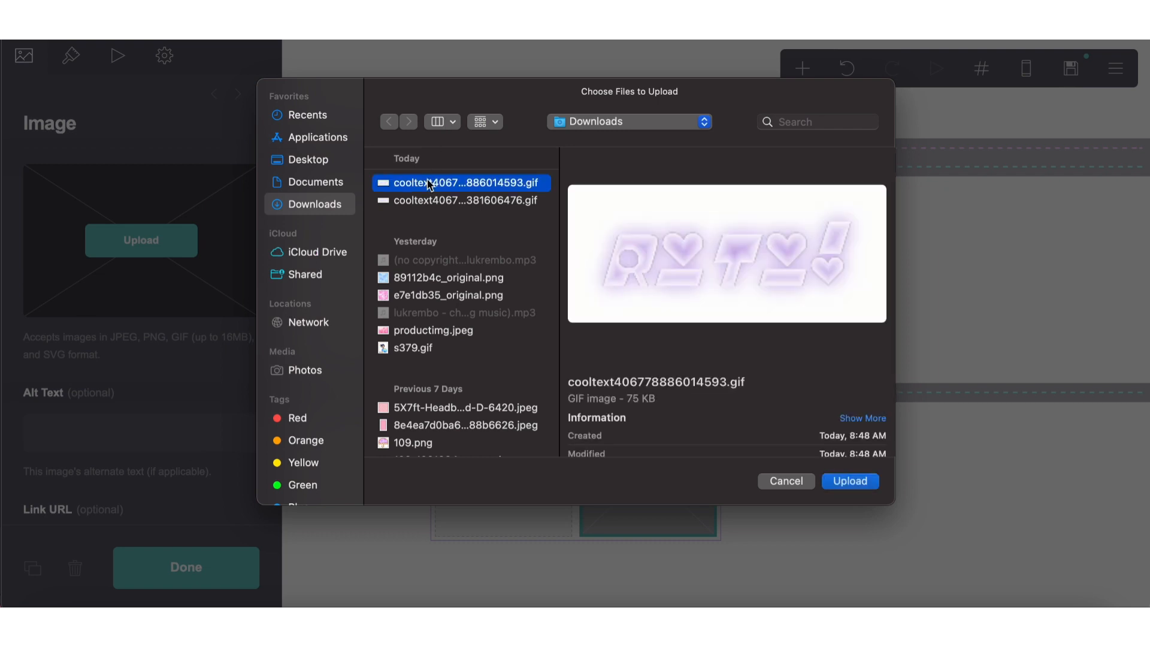
{"action": "left_click", "coordinate": [481, 201]}
{"action": "left_click", "coordinate": [847, 480]}
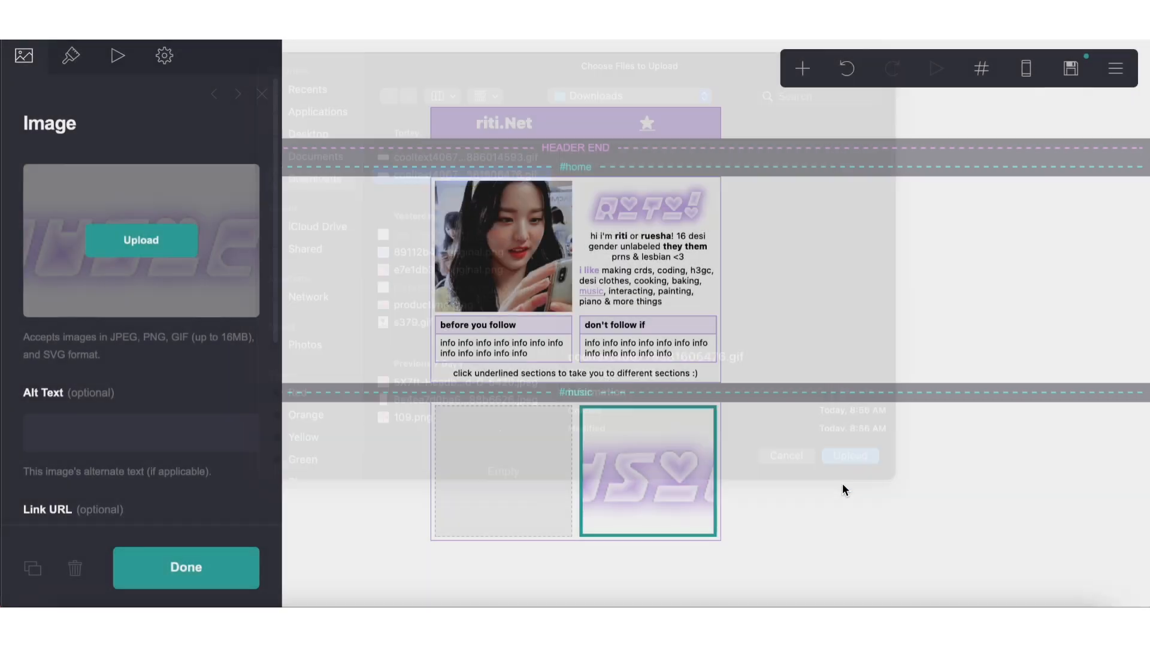
Reduce the music graphic's height to the minimum so the whole title fits its column
{"action": "left_click", "coordinate": [71, 58]}
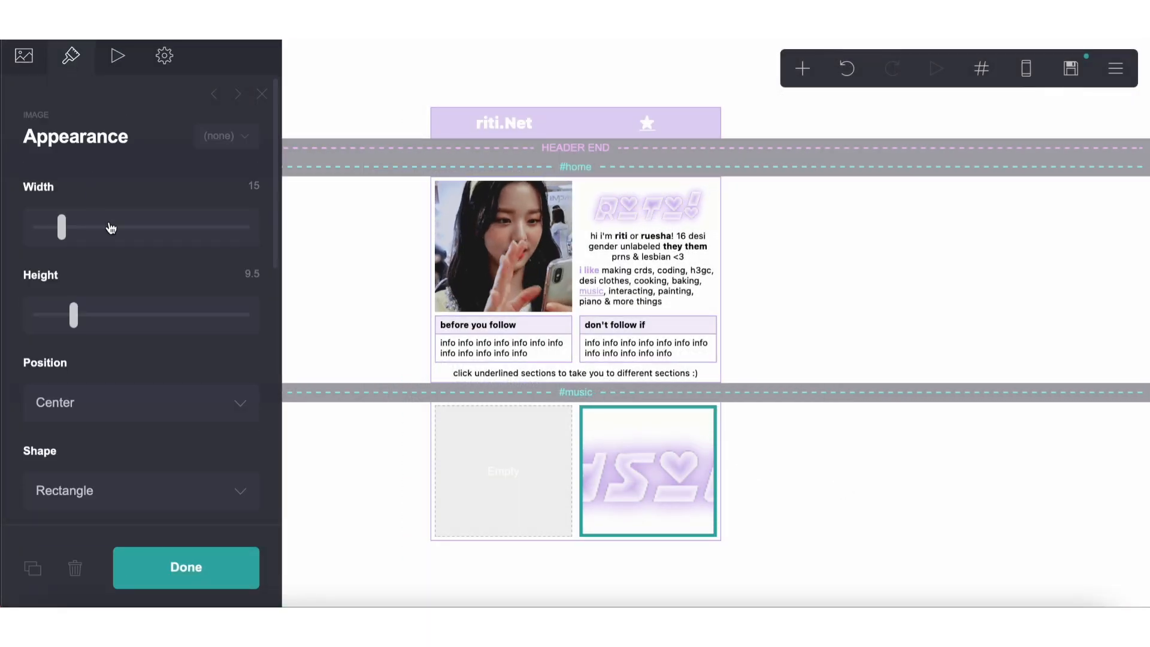
{"action": "left_click_drag", "start_coordinate": [73, 316], "coordinate": [31, 320]}
{"action": "left_click", "coordinate": [762, 496]}
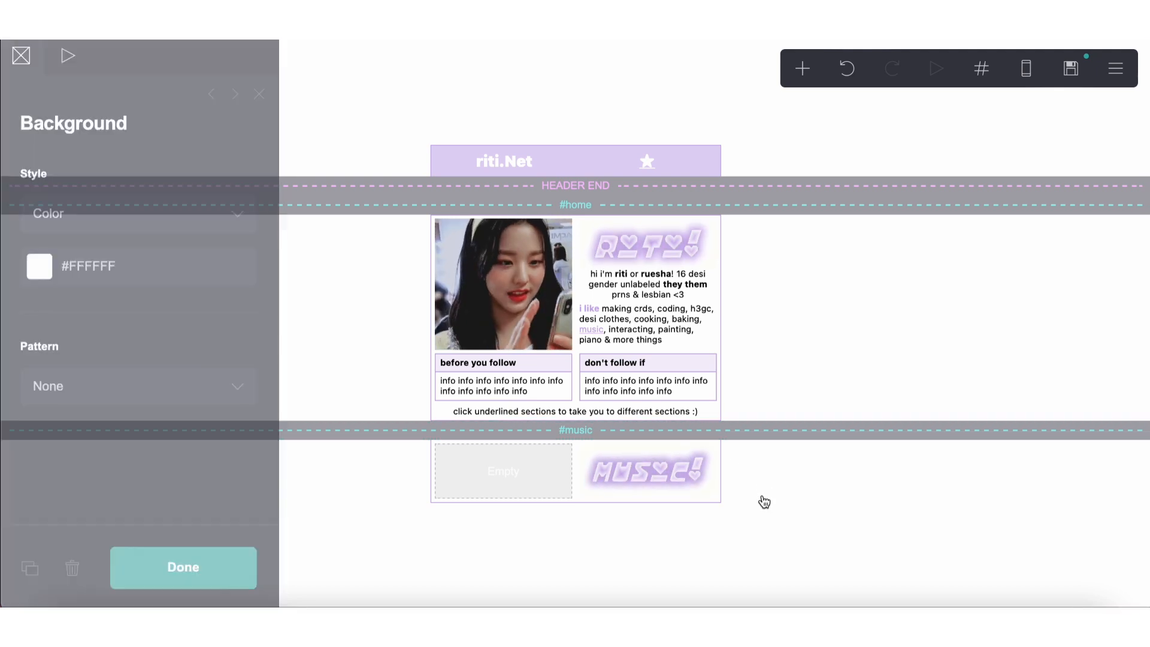
Place a copy of the "don't follow if" table in the music container's empty column and set its heading to "ults"
{"action": "left_click", "coordinate": [602, 406]}
{"action": "left_click_drag", "start_coordinate": [603, 406], "coordinate": [486, 500]}
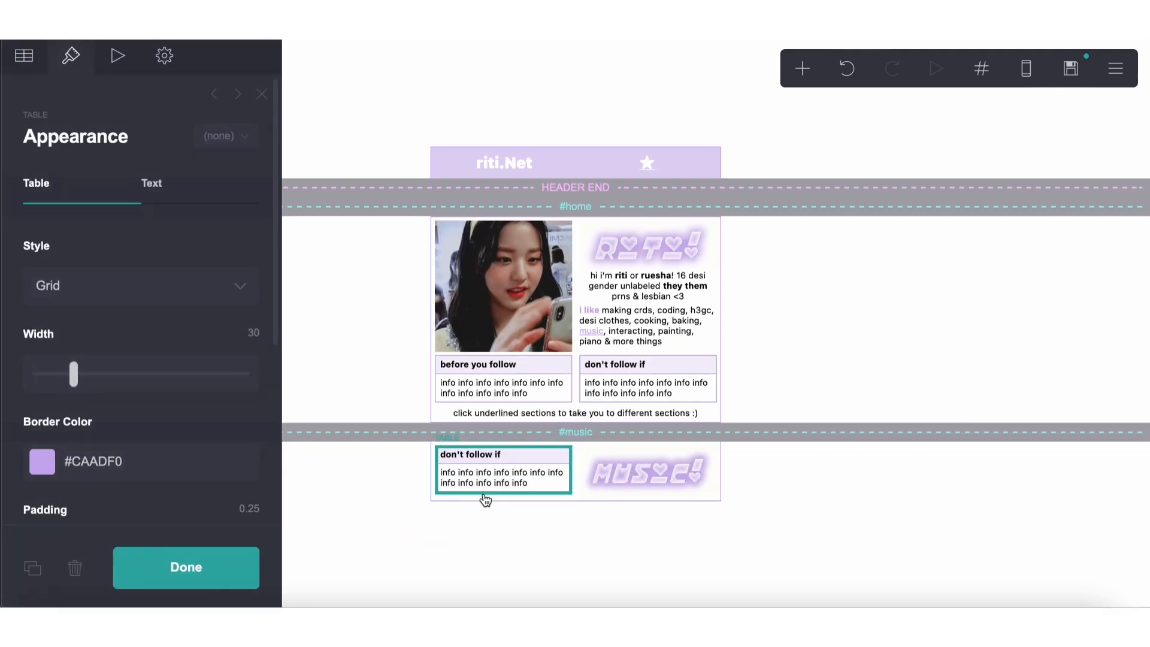
{"action": "left_click", "coordinate": [24, 56]}
{"action": "type", "text": "ults"}
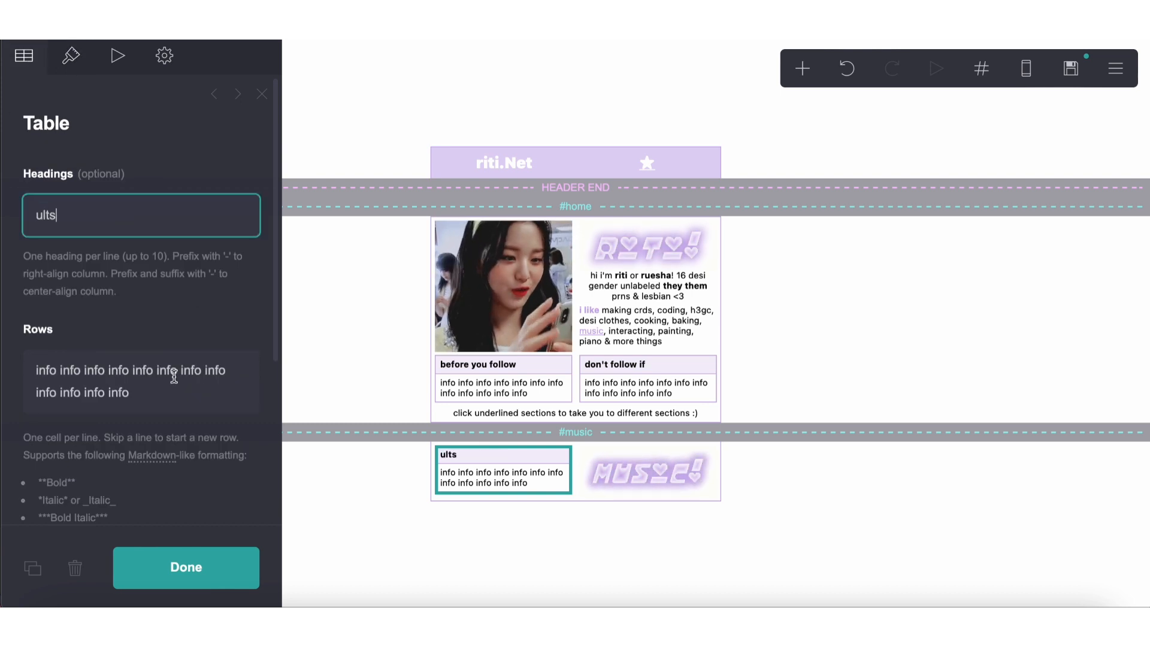
Replace the music table's row text with "**(g)i-dle** shuhua **bts** jungkook" and "**ive** wonyo **izone** wonyo"
{"action": "triple_click", "coordinate": [173, 376]}
{"action": "type", "text": "**"}
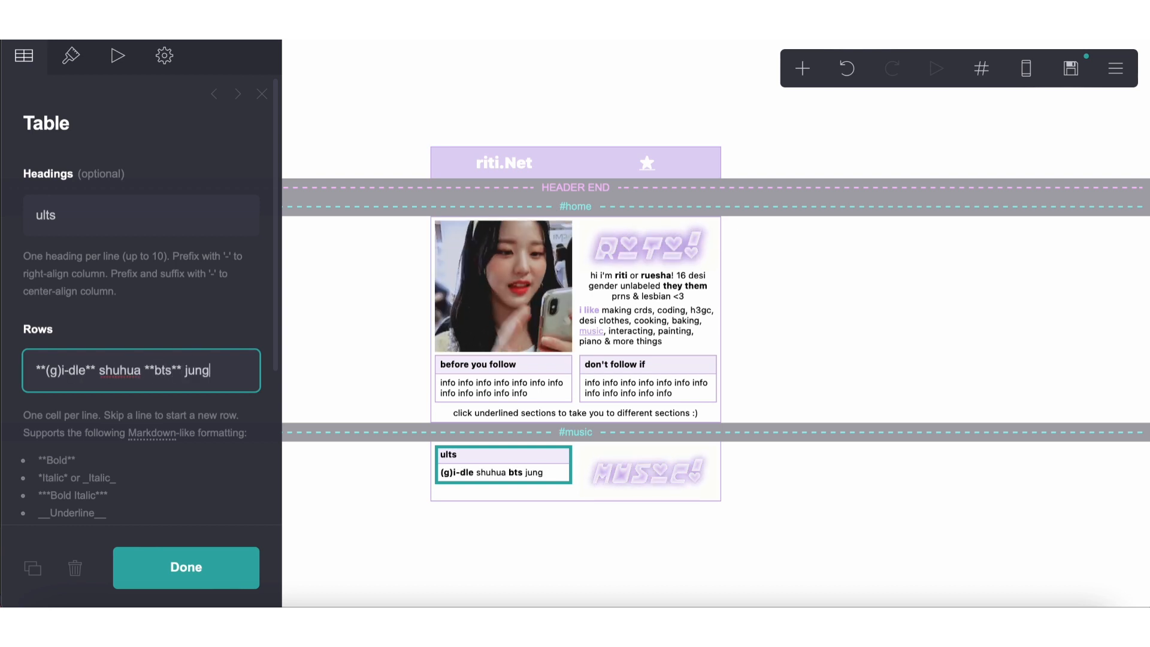
{"action": "key", "text": "Return"}
{"action": "type", "text": "**"}
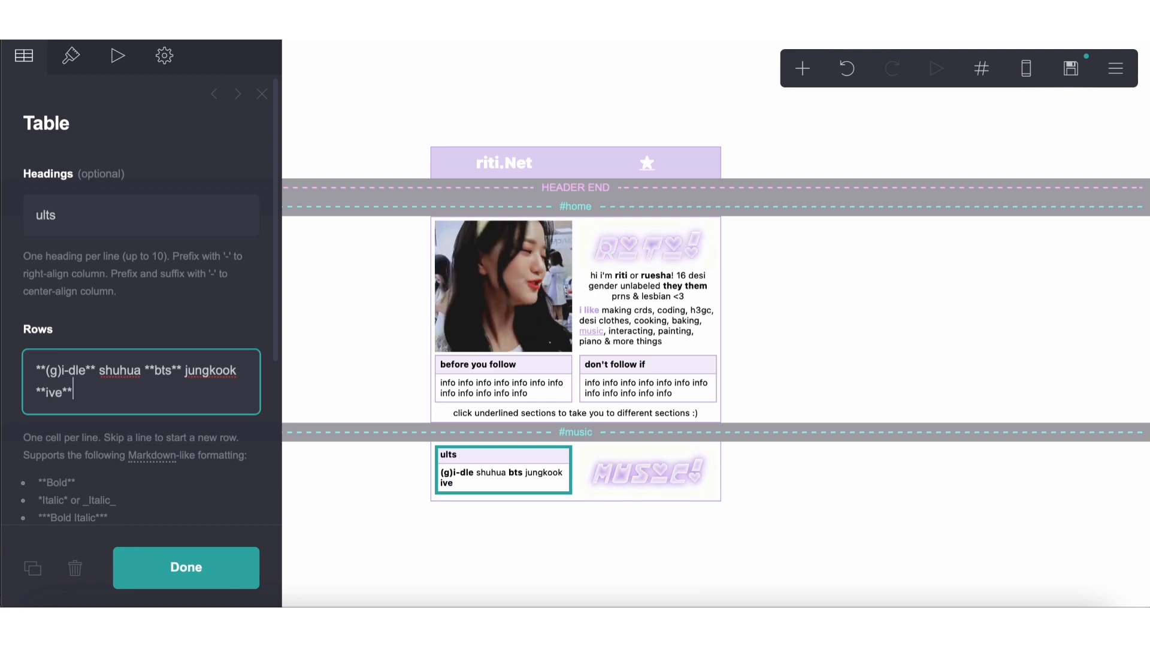
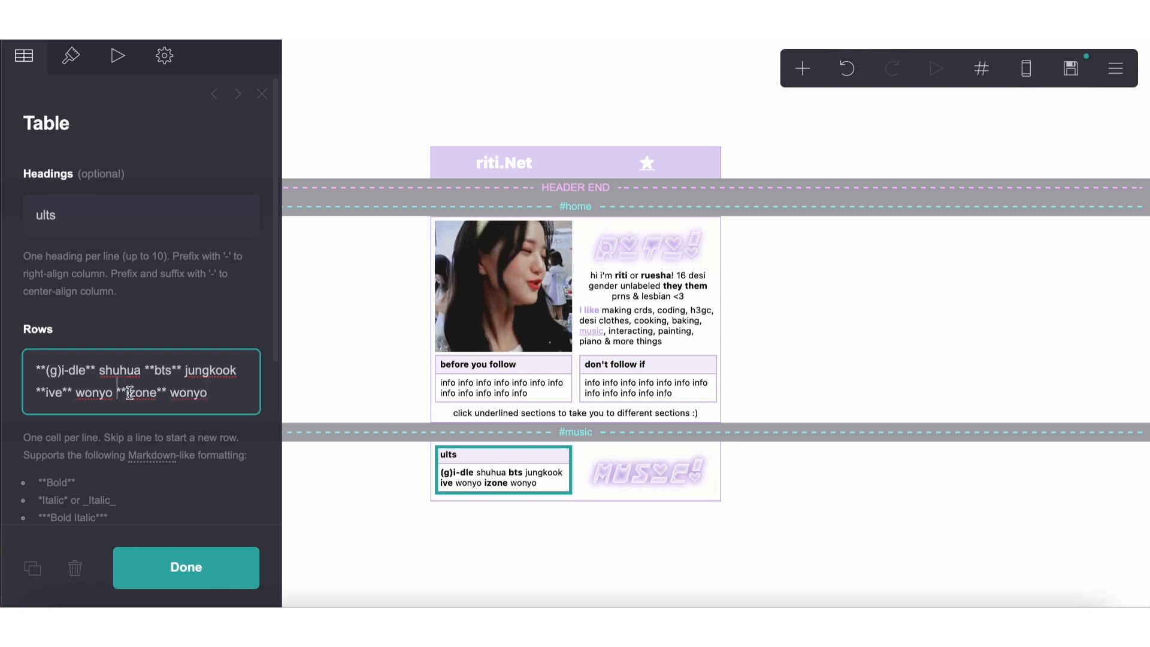
Strike through "izone" with ~~ markers and append "minju chaewon **wjsn** yeoreum luda seola" to the row text
{"action": "type", "text": "~~"}
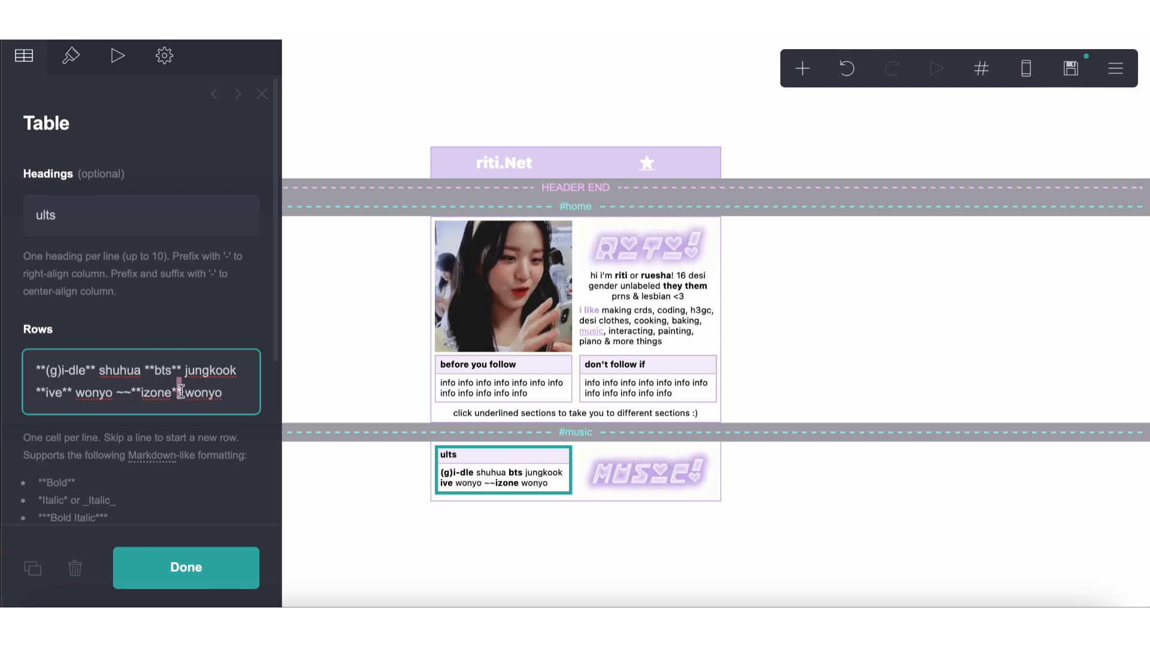
{"action": "type", "text": "~~"}
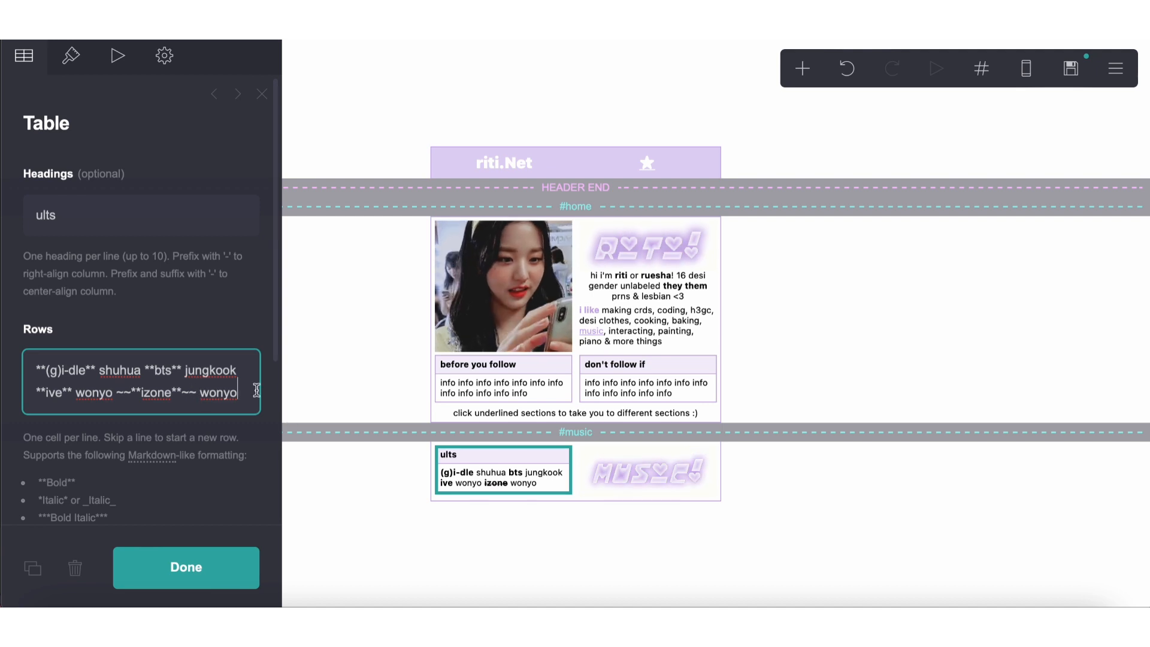
{"action": "key", "text": "Return"}
{"action": "type", "text": "minju h"}
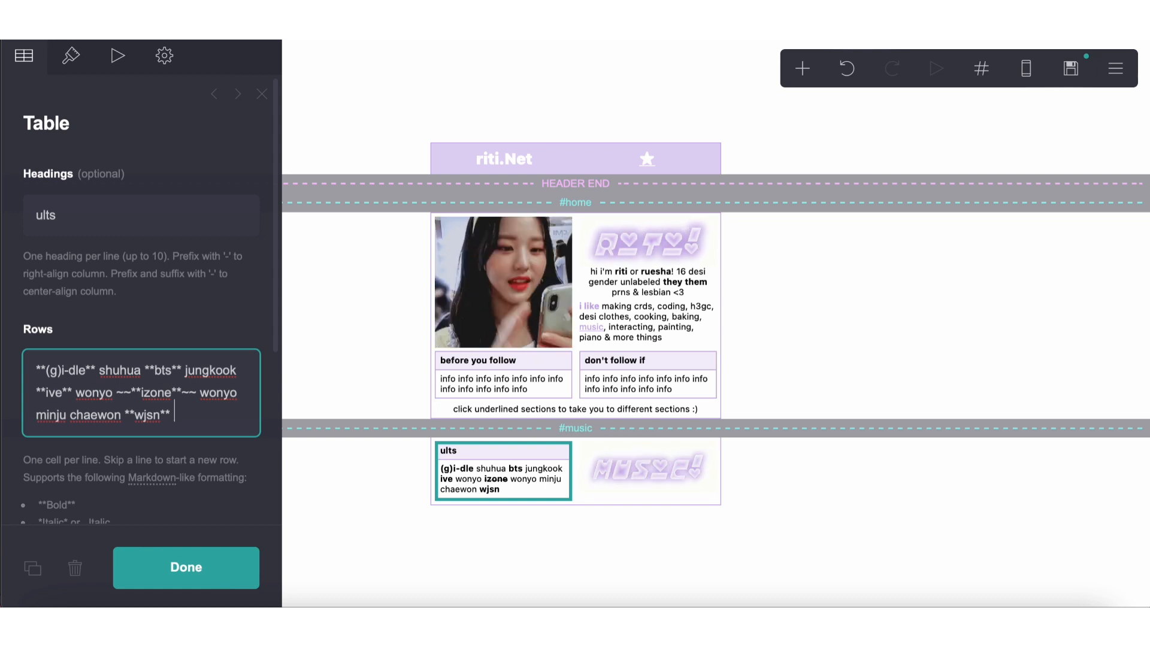
{"action": "type", "text": "uda seola"}
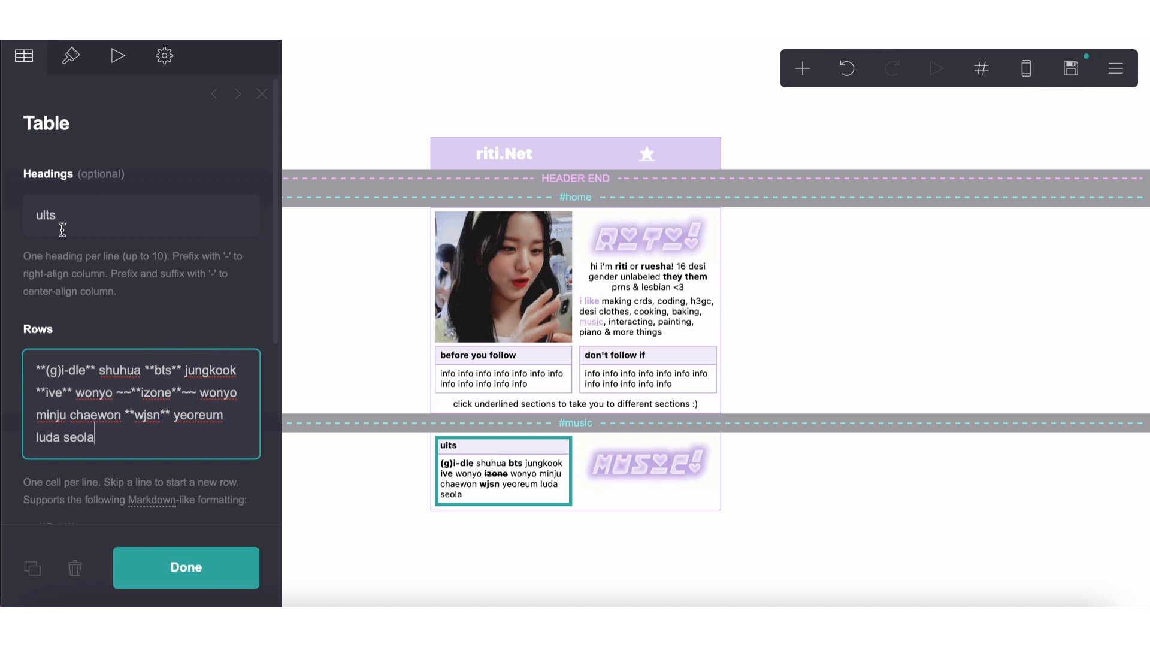
Change the music table's heading to "kpop ~" after trying "tunes"
{"action": "left_click_drag", "start_coordinate": [76, 225], "coordinate": [3, 170]}
{"action": "left_click", "coordinate": [149, 438]}
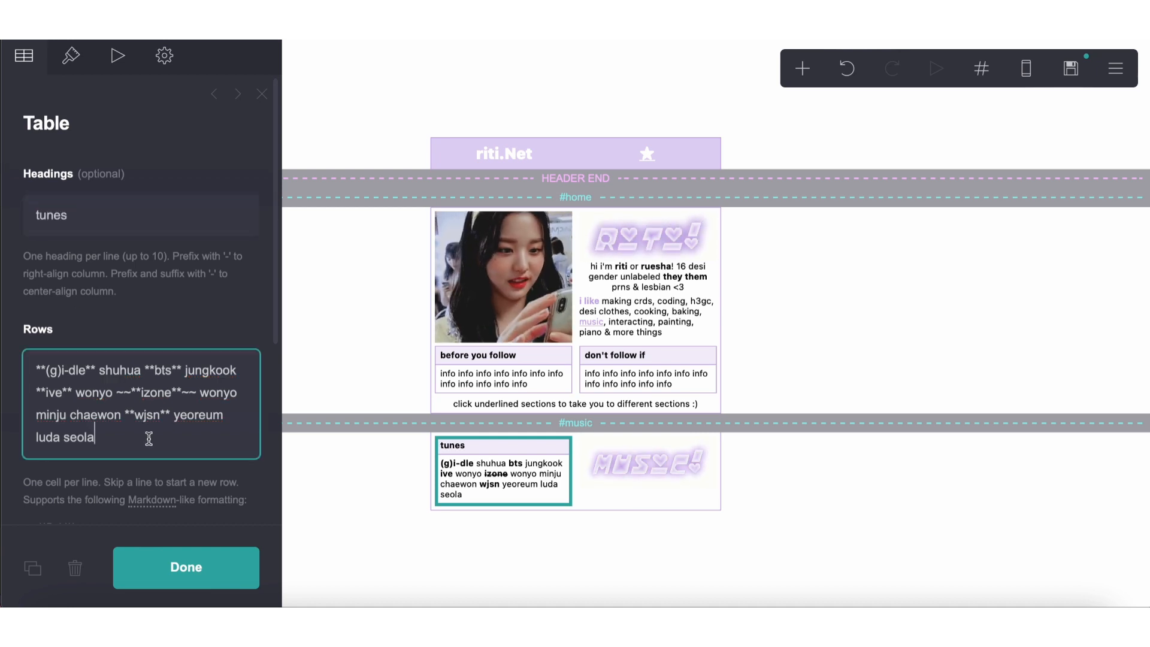
{"action": "double_click", "coordinate": [47, 221]}
{"action": "type", "text": "kpop ~"}
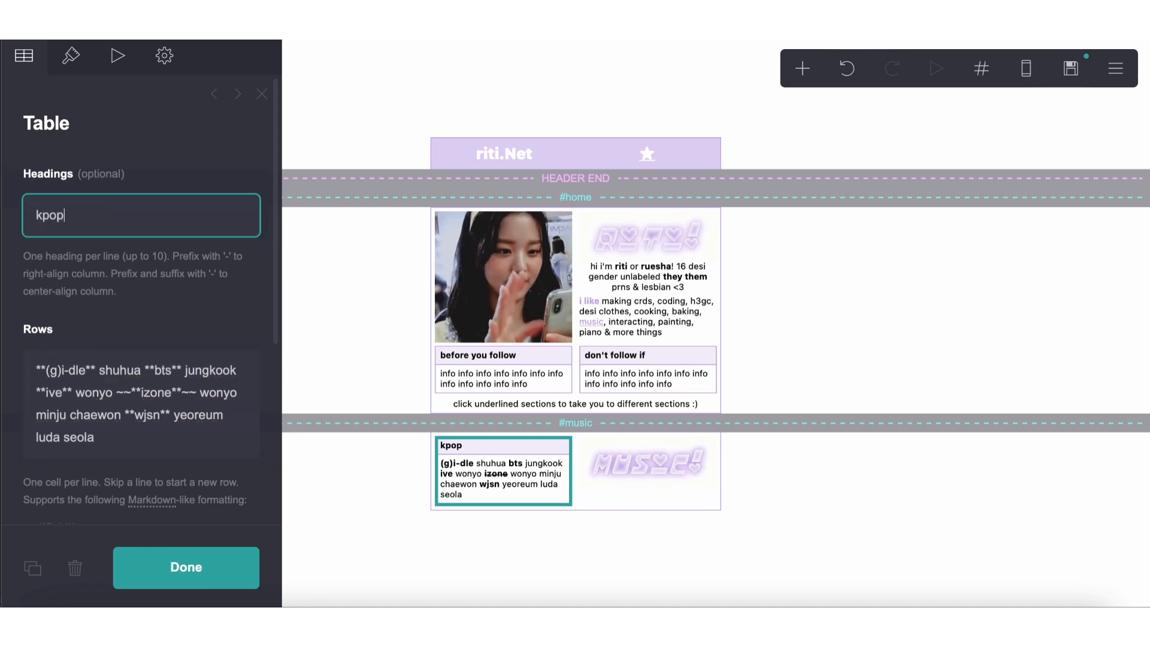
Append "**txt** beomgyu **solo** taeyeon rosé & more" to the kpop table's row text and close its settings
{"action": "left_click", "coordinate": [152, 451]}
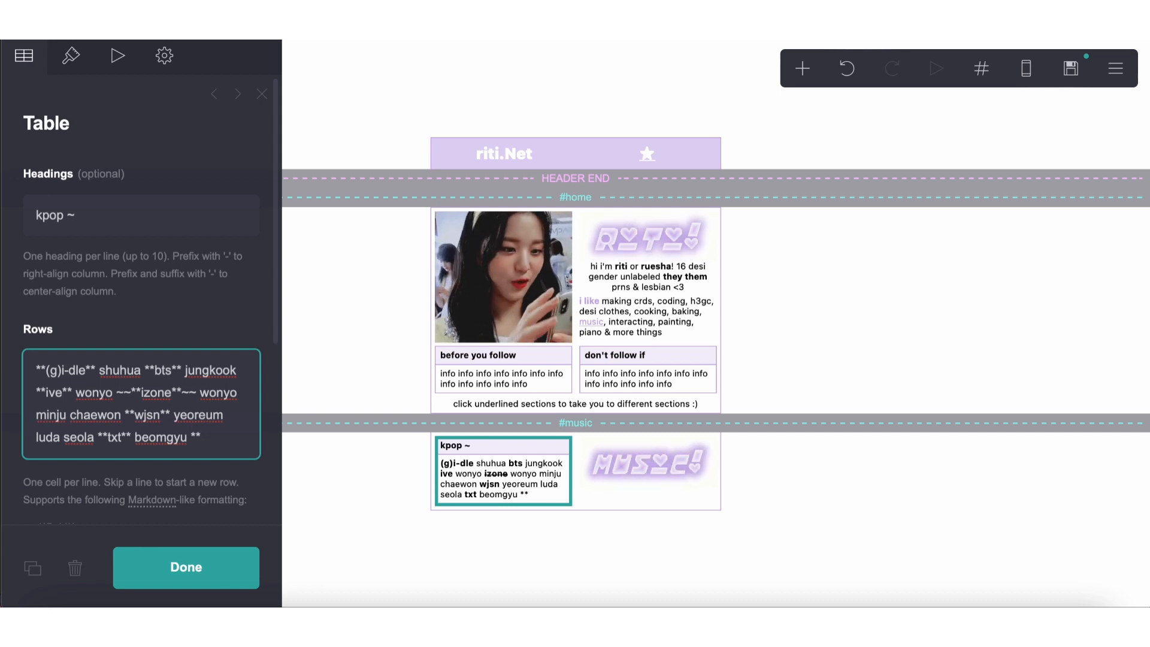
{"action": "type", "text": "aeyeon rosé"}
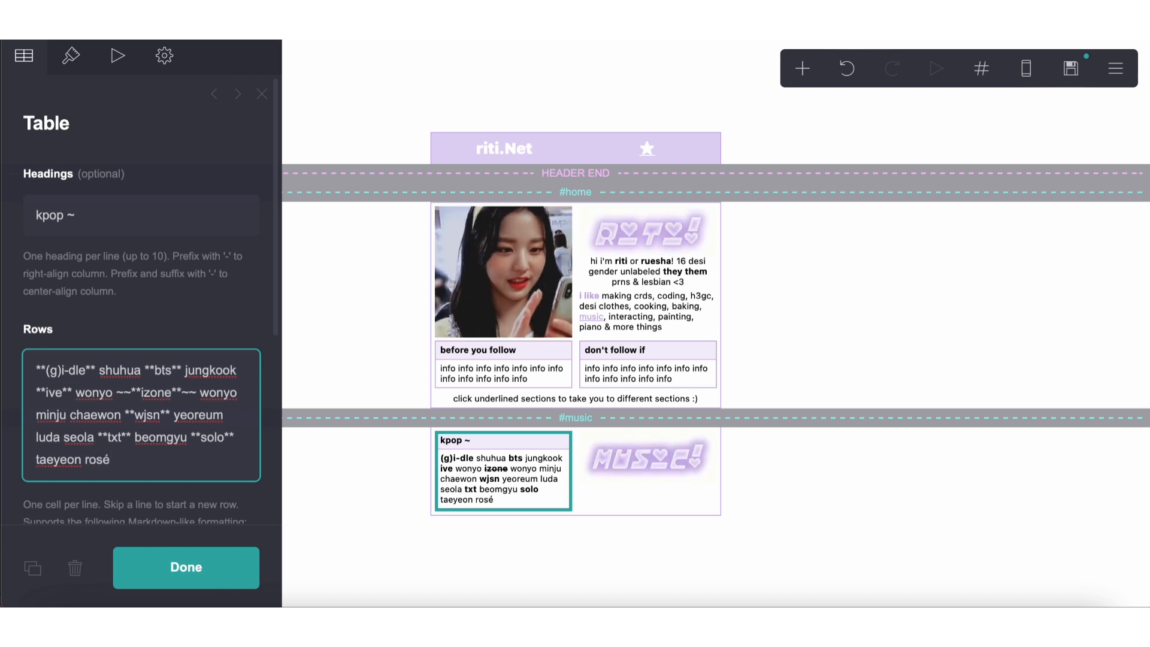
{"action": "type", "text": " & more"}
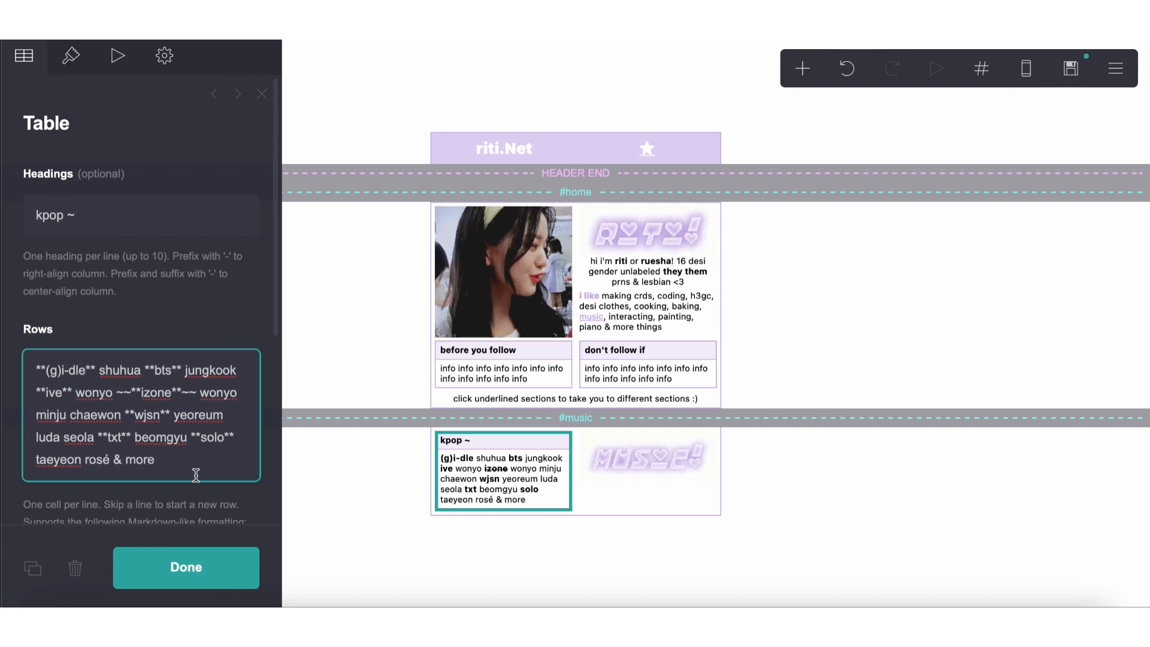
{"action": "left_click", "coordinate": [413, 581]}
Duplicate the kpop table and change the copy's heading to "west ~"
{"action": "left_click", "coordinate": [559, 495]}
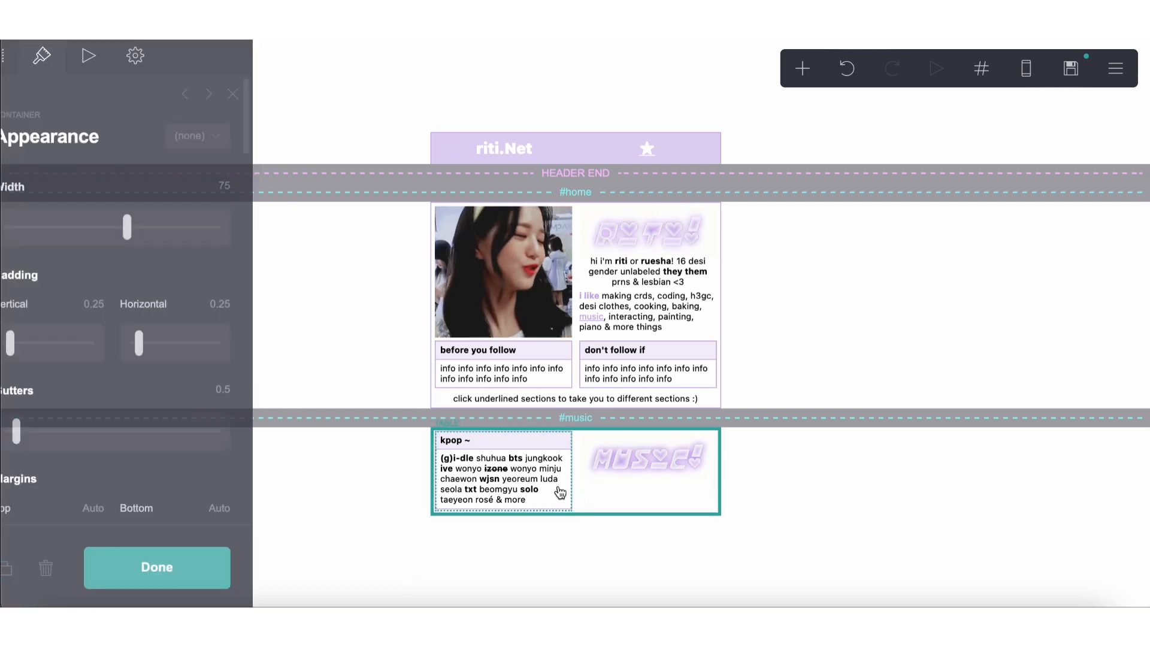
{"action": "left_click", "coordinate": [32, 567]}
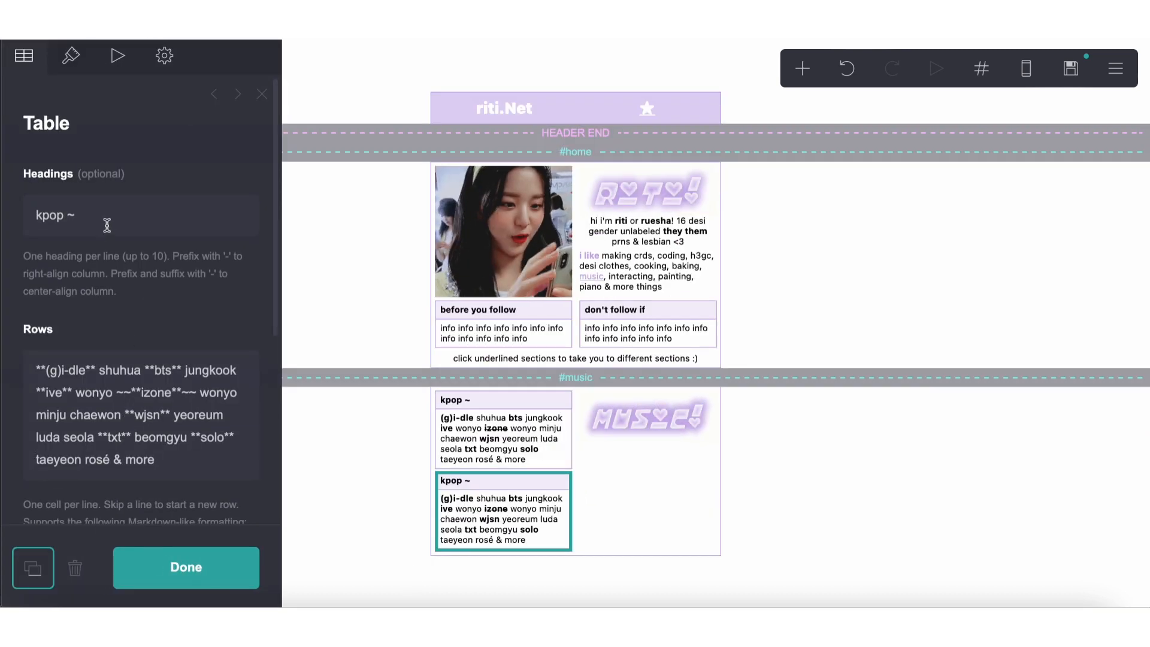
{"action": "left_click", "coordinate": [58, 210]}
{"action": "double_click", "coordinate": [58, 211]}
{"action": "type", "text": "west"}
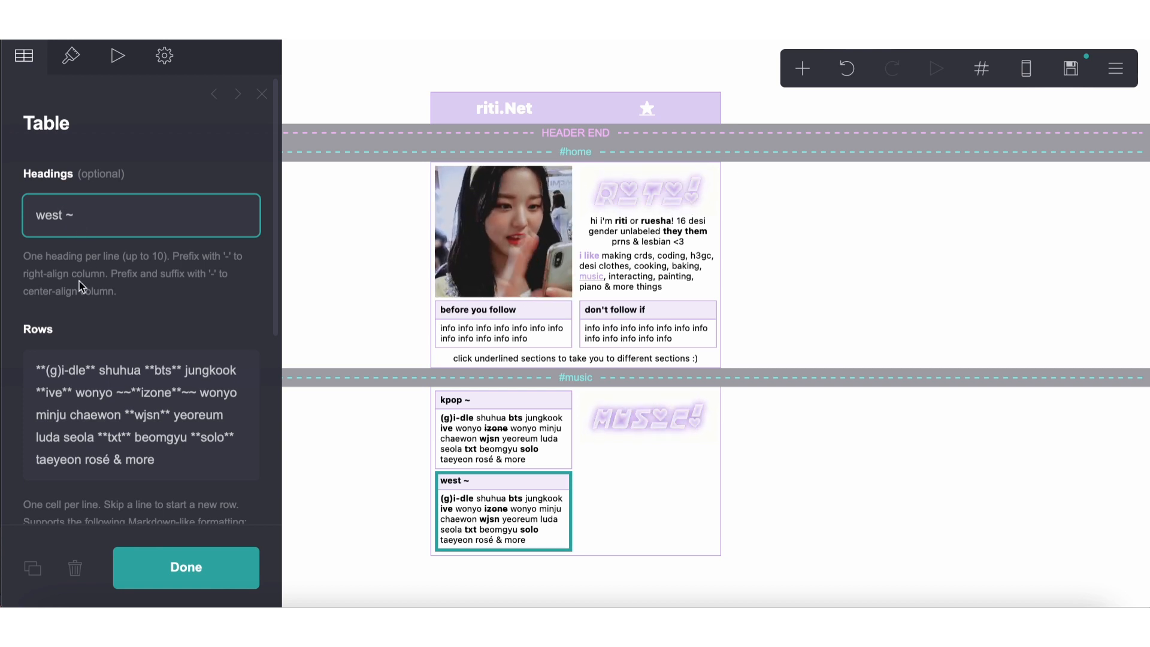
Replace the west table's row text with "__raveena__, doja cat, dove cameron,"
{"action": "scroll", "coordinate": [81, 286], "scroll_direction": "down", "scroll_amount": 2}
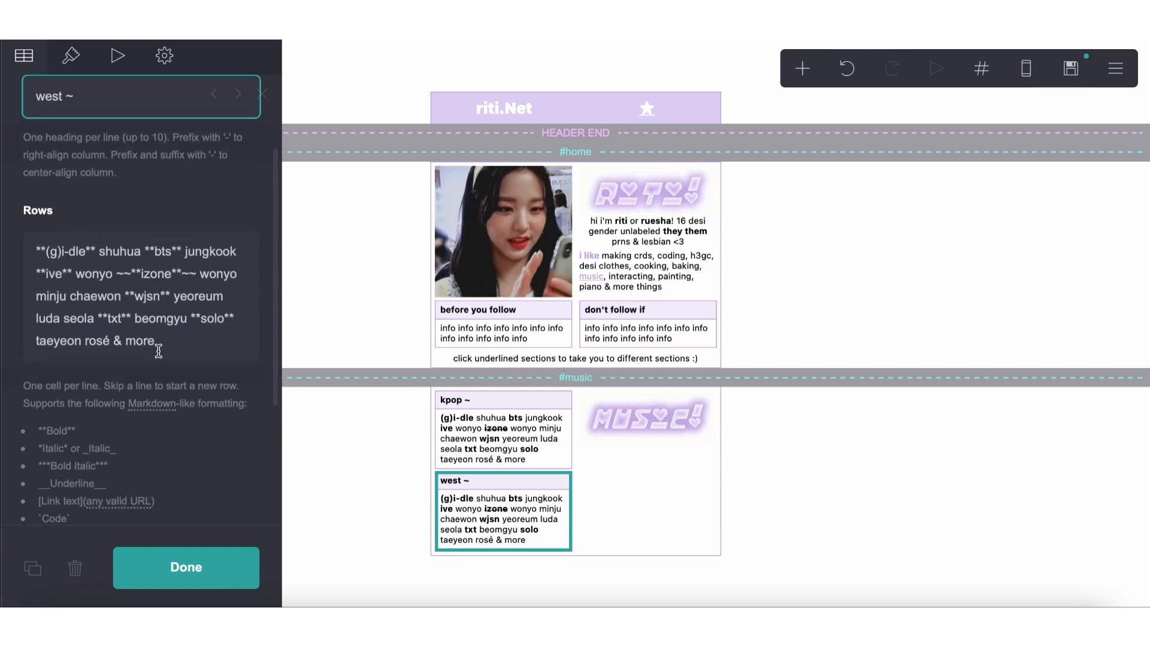
{"action": "left_click_drag", "start_coordinate": [155, 351], "coordinate": [3, 212]}
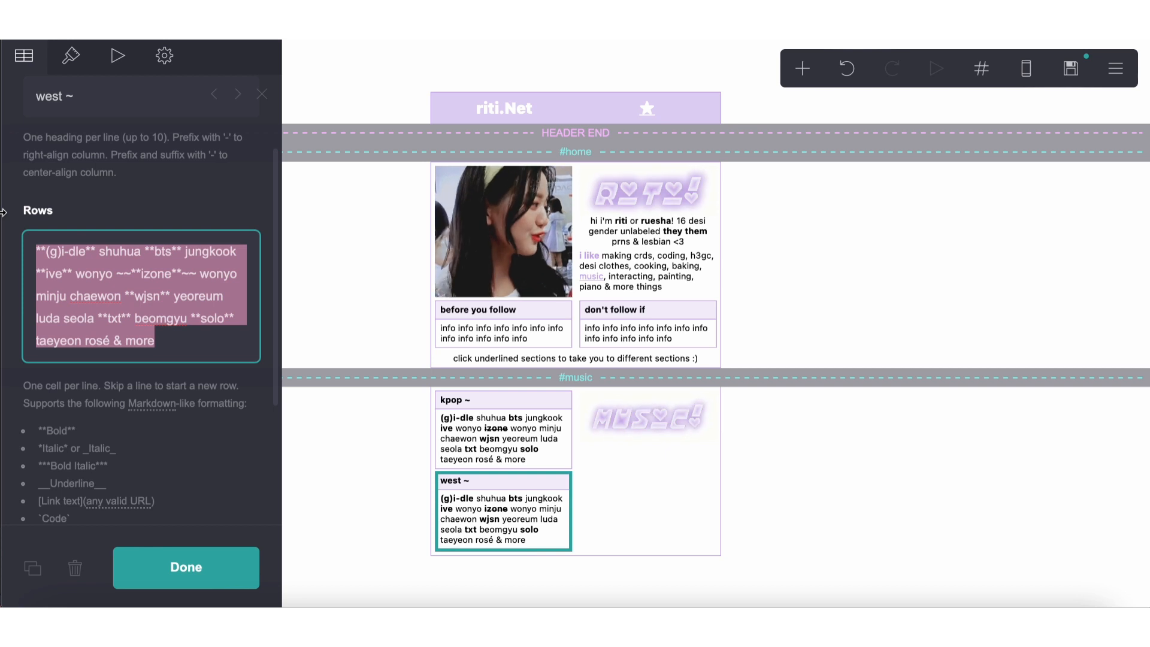
{"action": "key", "text": "BackSpace"}
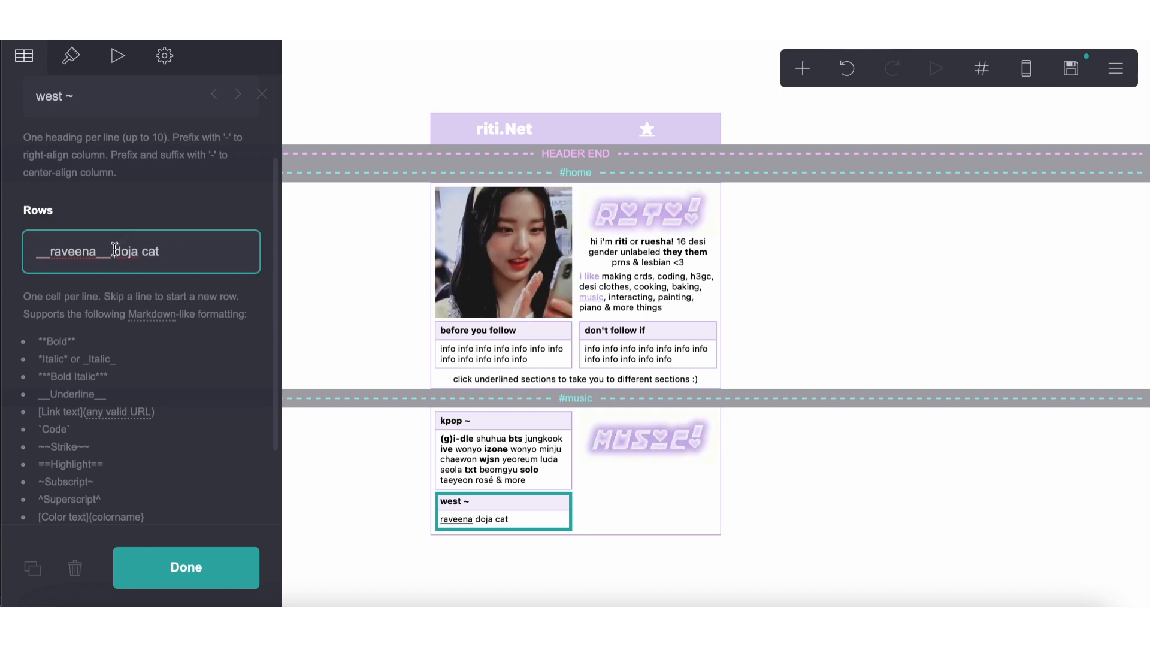
{"action": "type", "text": ","}
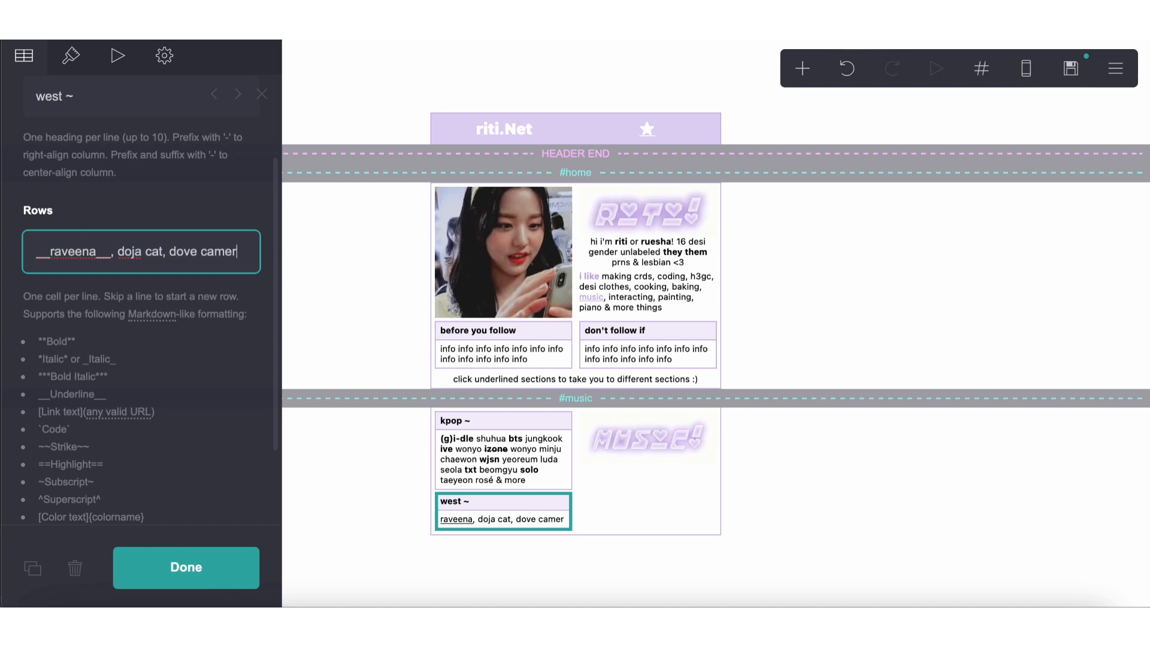
{"action": "type", "text": "on, "}
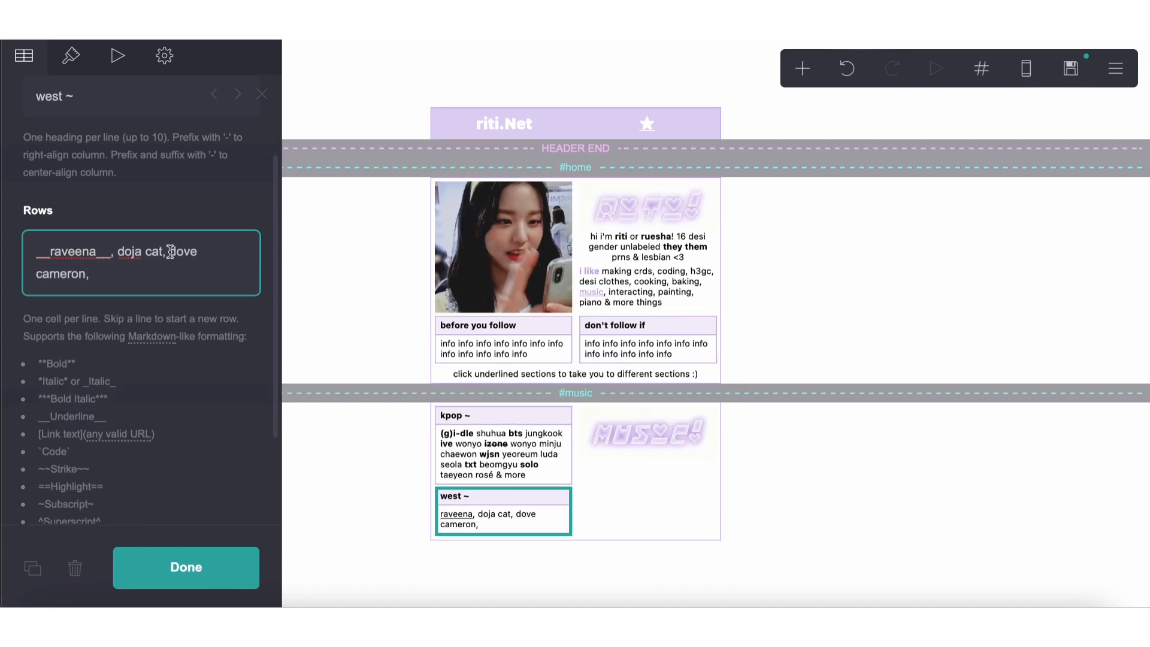
Insert "faouzia," before "dove cameron" in the west table's row text, append "sabrina, & more", and close its settings
{"action": "type", "text": "ouzia,"}
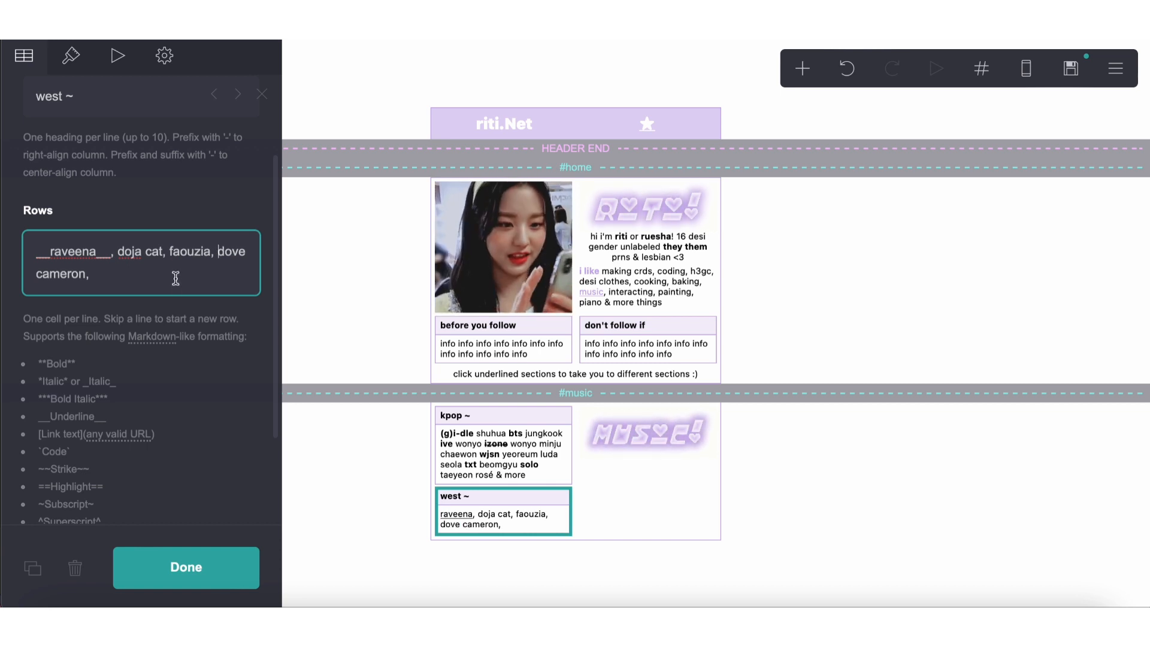
{"action": "left_click", "coordinate": [175, 288]}
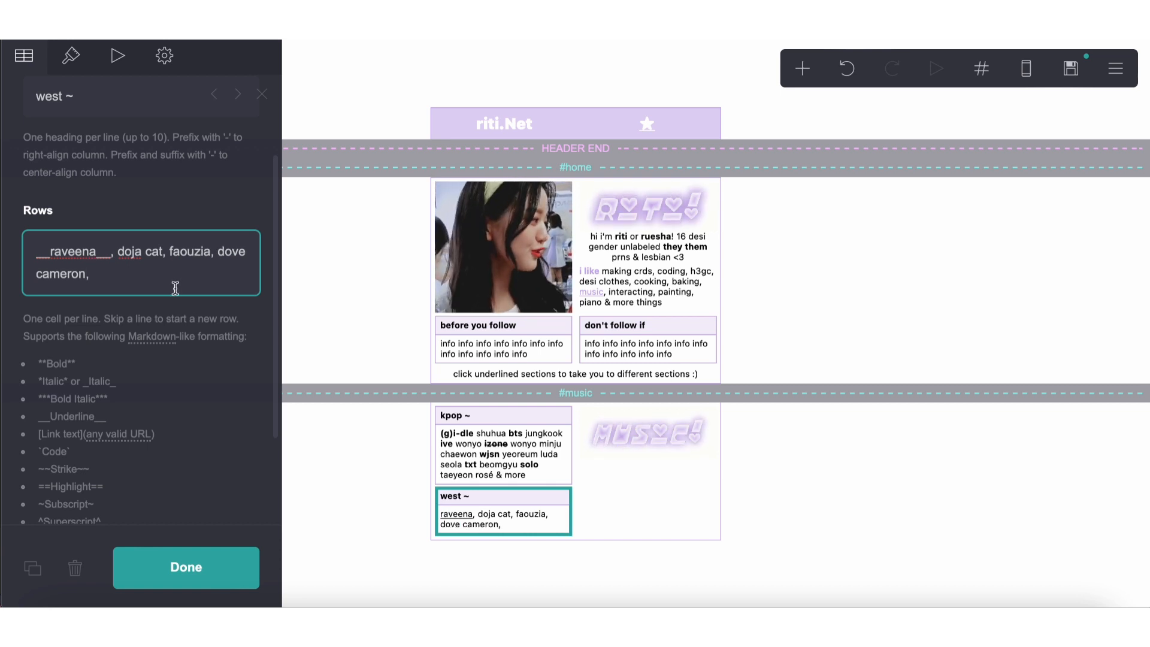
{"action": "type", "text": "sabrina ca"}
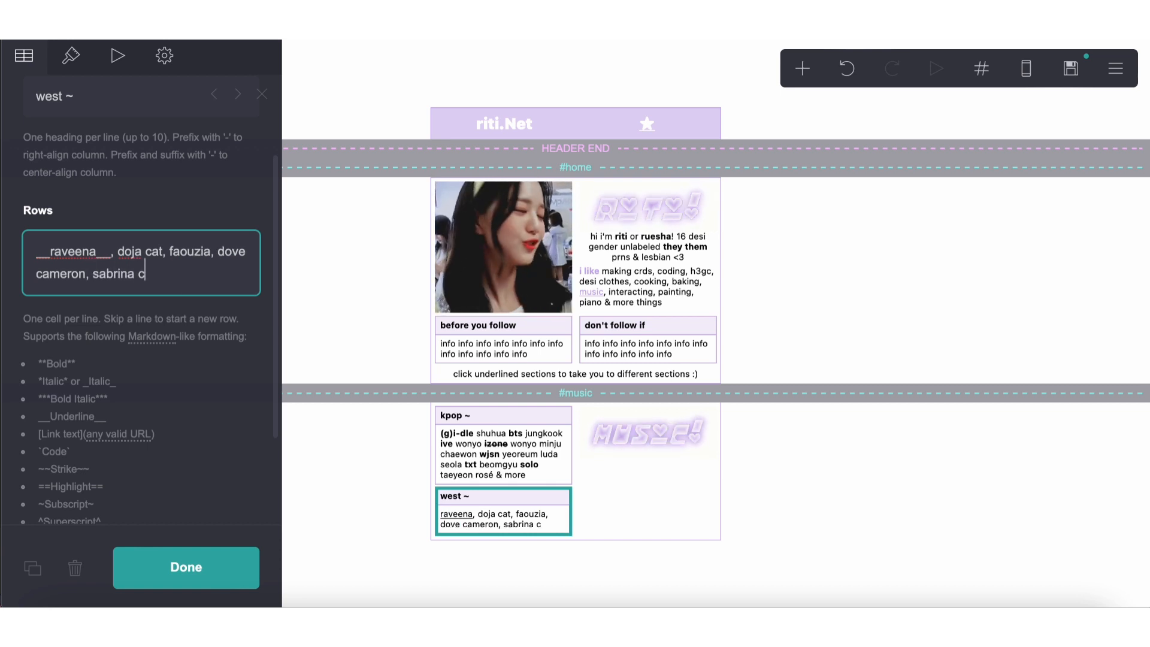
{"action": "key", "text": "BackSpace"}
{"action": "key", "text": "BackSpace"}
{"action": "key", "text": "BackSpace"}
{"action": "type", "text": ", "}
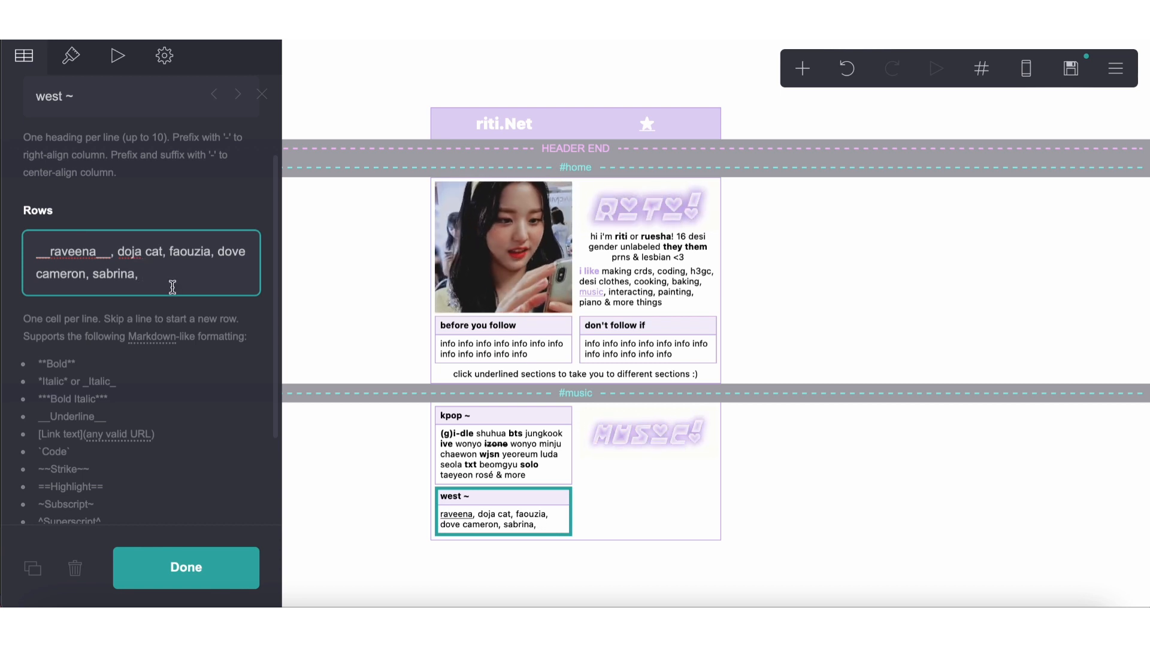
{"action": "type", "text": "& more"}
{"action": "left_click", "coordinate": [475, 569]}
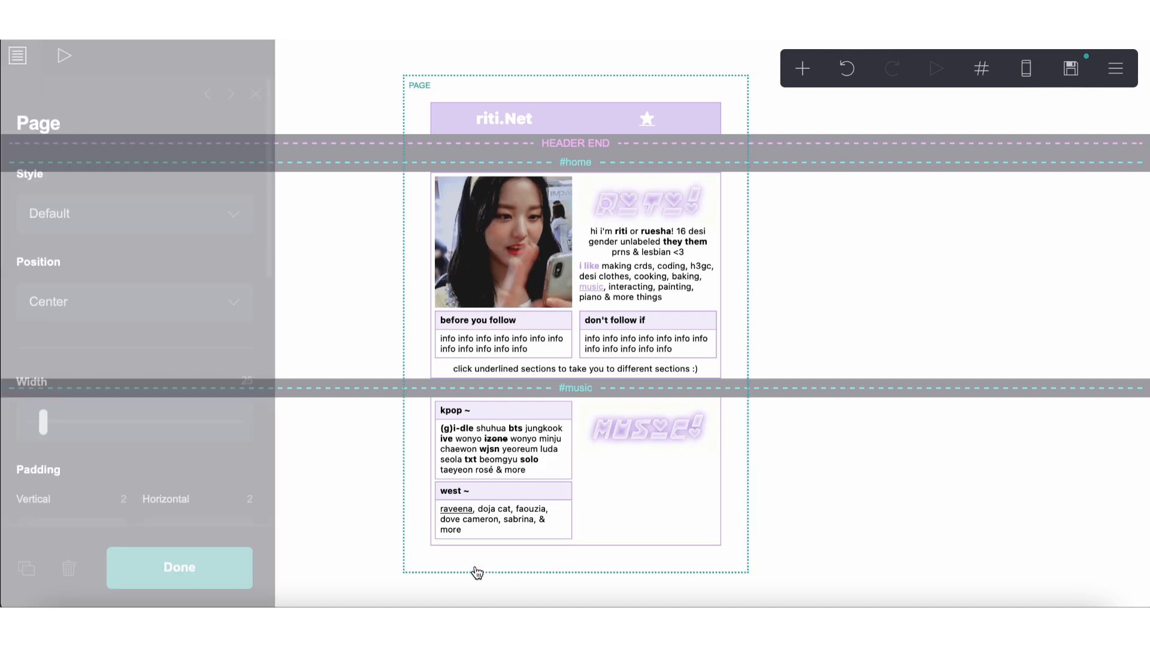
Add an image element and place it beneath the MUSIC! title in the music section
{"action": "left_click", "coordinate": [802, 68]}
{"action": "left_click", "coordinate": [603, 165]}
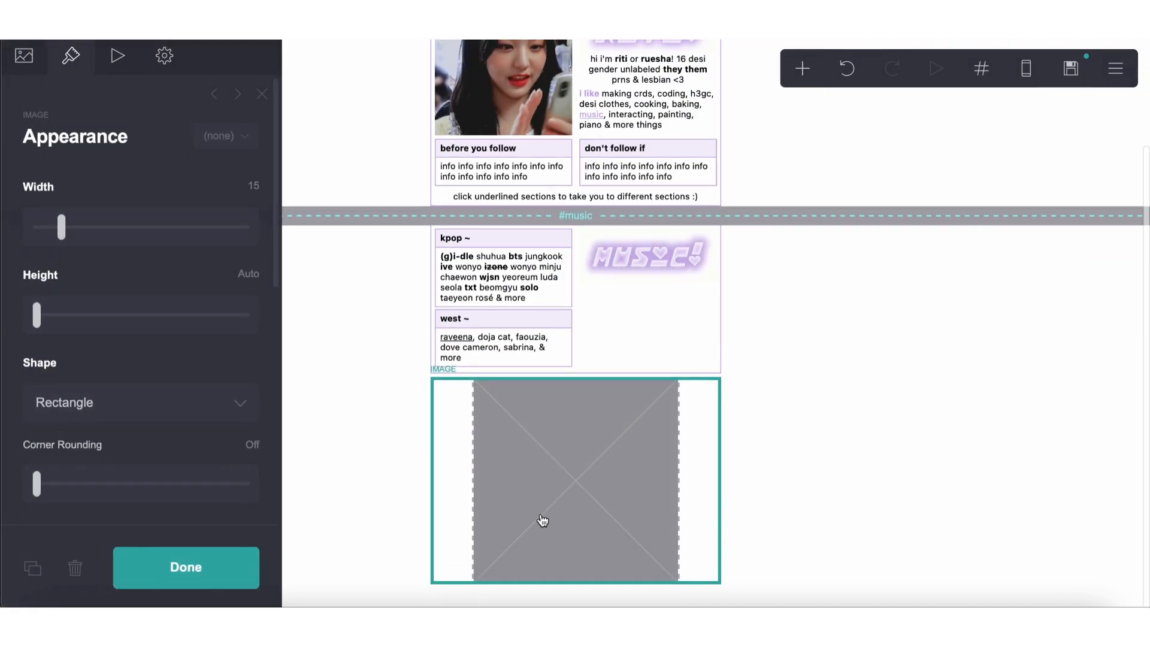
{"action": "left_click_drag", "start_coordinate": [541, 521], "coordinate": [606, 281]}
Upload original.gif from the Downloads folder as the new music section image
{"action": "left_click", "coordinate": [24, 55]}
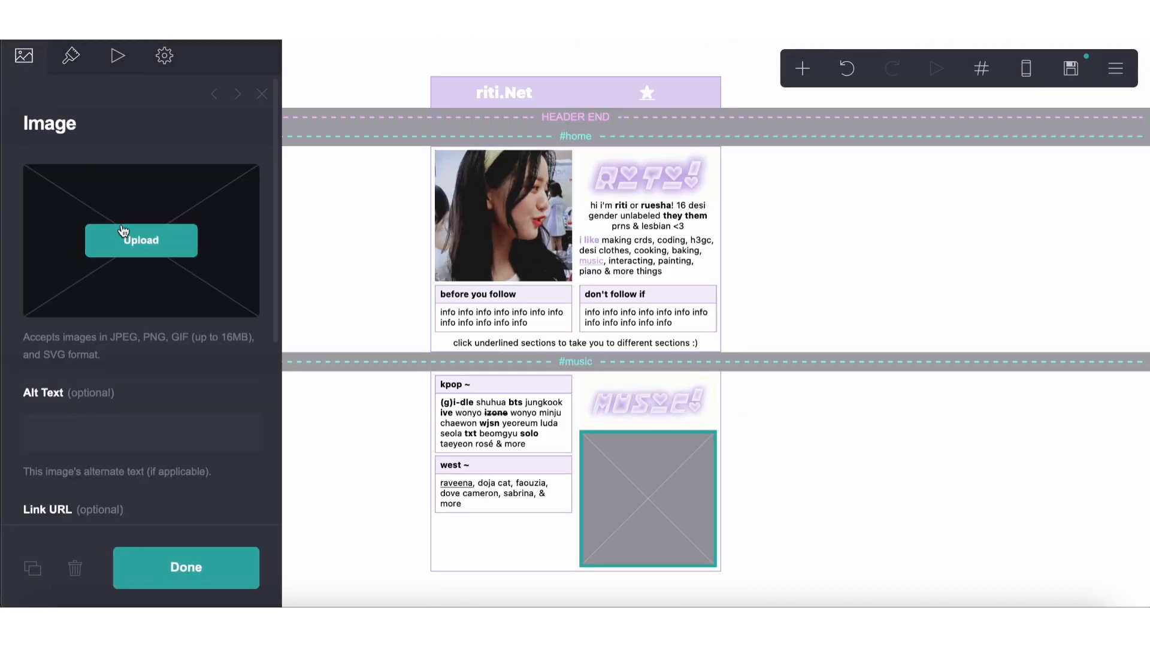
{"action": "left_click", "coordinate": [123, 234]}
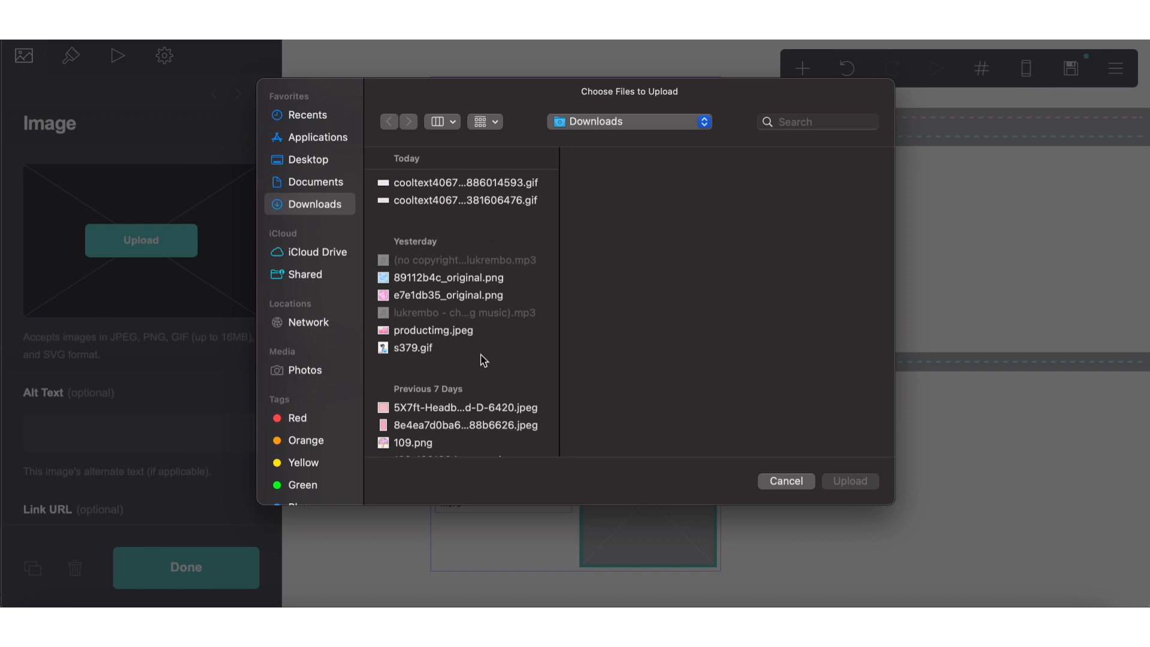
{"action": "scroll", "coordinate": [483, 360], "scroll_direction": "down", "scroll_amount": 10}
{"action": "scroll", "coordinate": [433, 219], "scroll_direction": "down", "scroll_amount": 3}
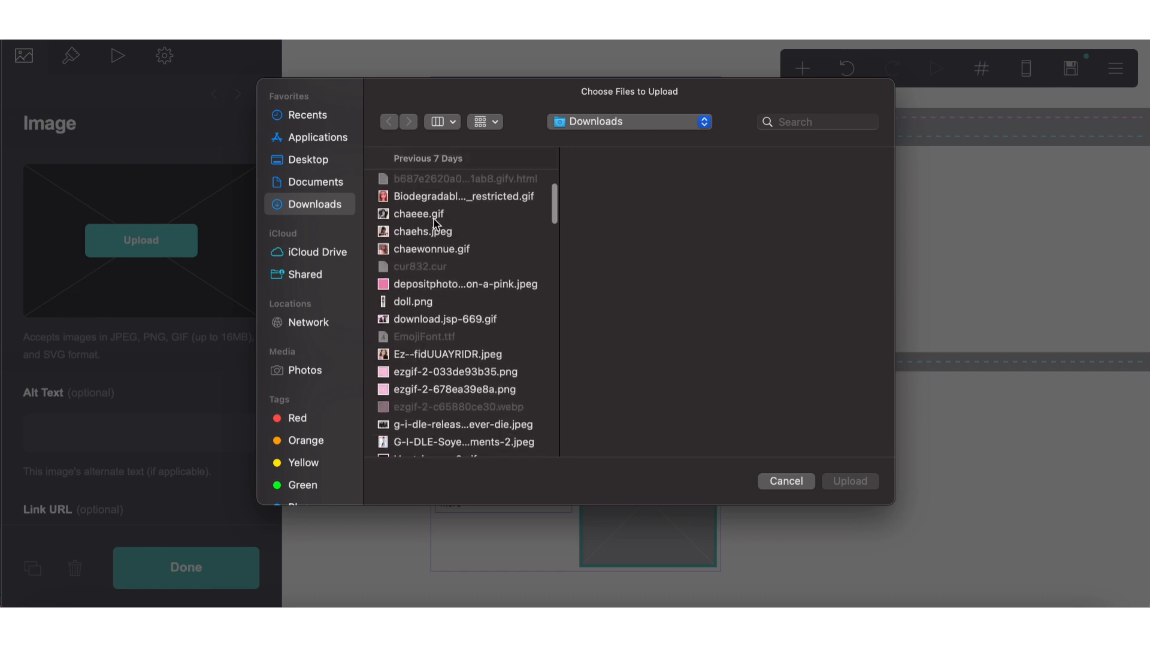
{"action": "scroll", "coordinate": [423, 340], "scroll_direction": "down", "scroll_amount": 10}
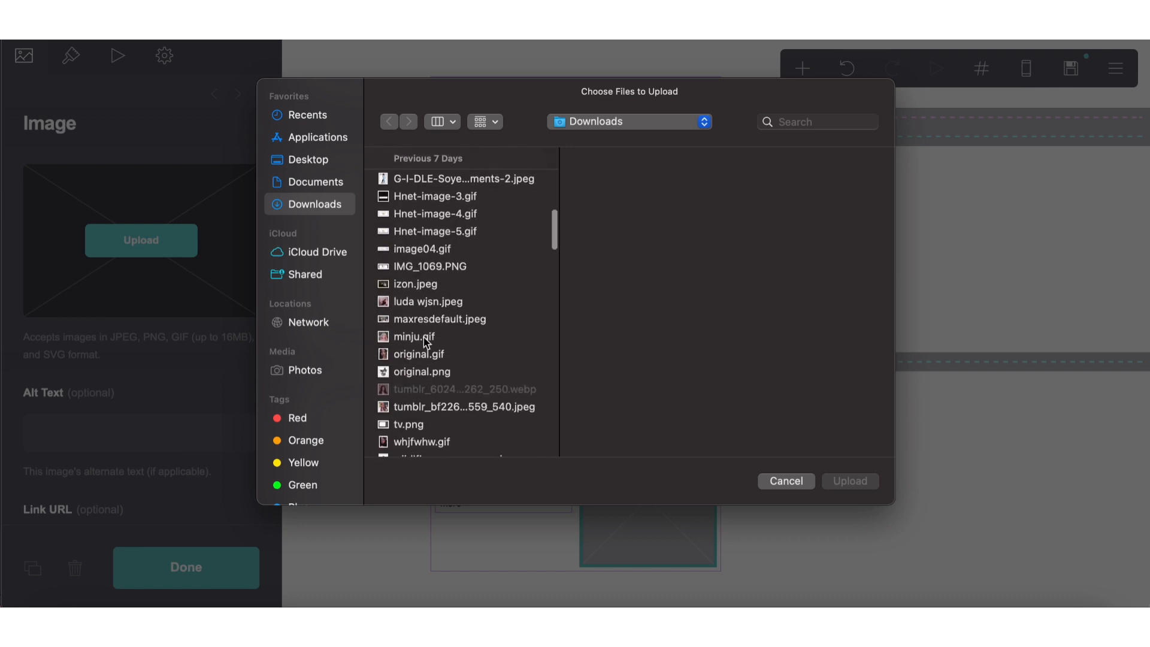
{"action": "left_click", "coordinate": [419, 320]}
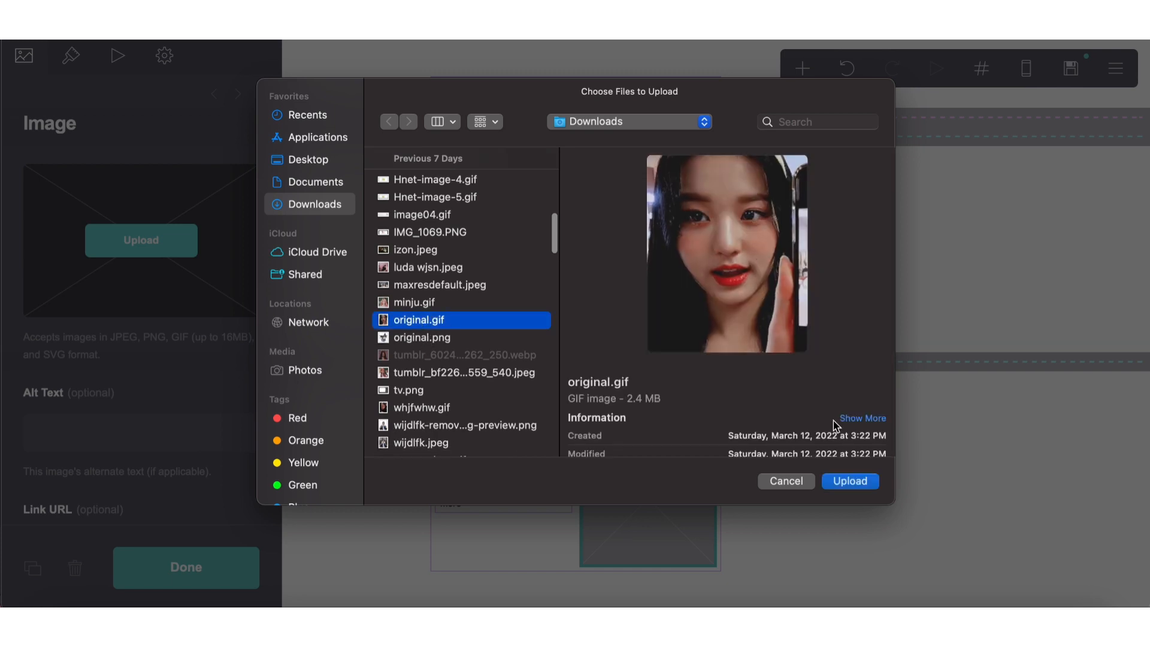
{"action": "left_click", "coordinate": [850, 481]}
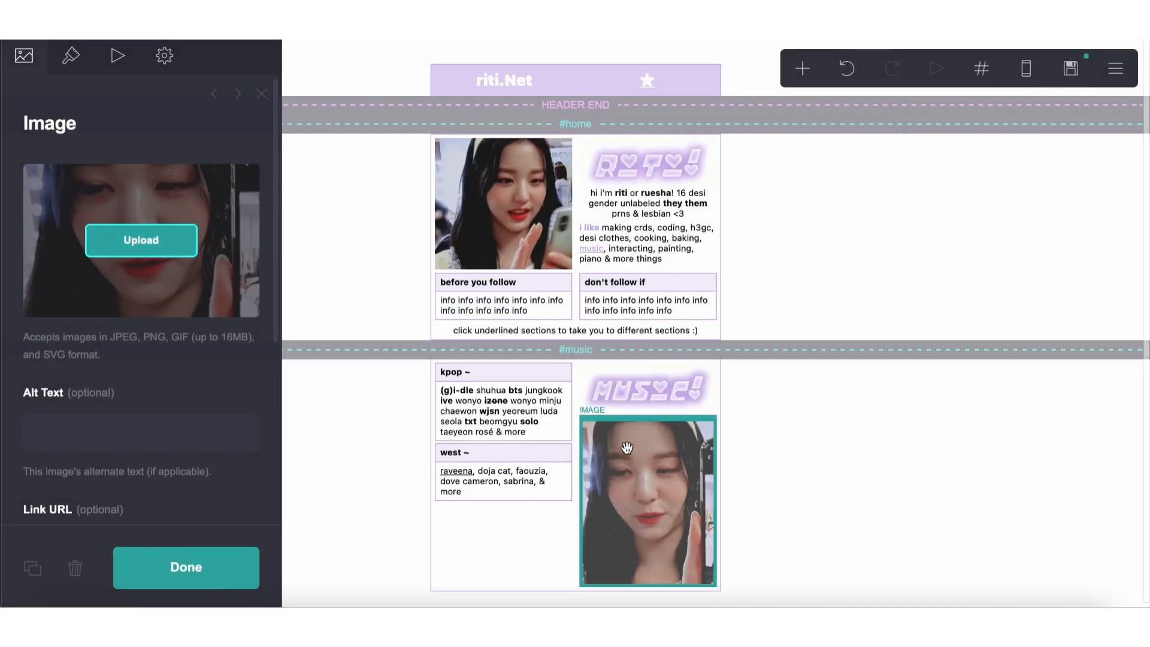
Rearrange the music section with the image in the left column and the kpop and west tables stacked under the MUSIC! title
{"action": "left_click_drag", "start_coordinate": [611, 453], "coordinate": [491, 552]}
{"action": "scroll", "coordinate": [486, 543], "scroll_direction": "down", "scroll_amount": 2}
{"action": "left_click_drag", "start_coordinate": [486, 473], "coordinate": [648, 318]}
{"action": "left_click_drag", "start_coordinate": [486, 545], "coordinate": [644, 498]}
Try a width of 14.875, undo it, and try a height of 14.125 for the music section's image
{"action": "left_click", "coordinate": [532, 523]}
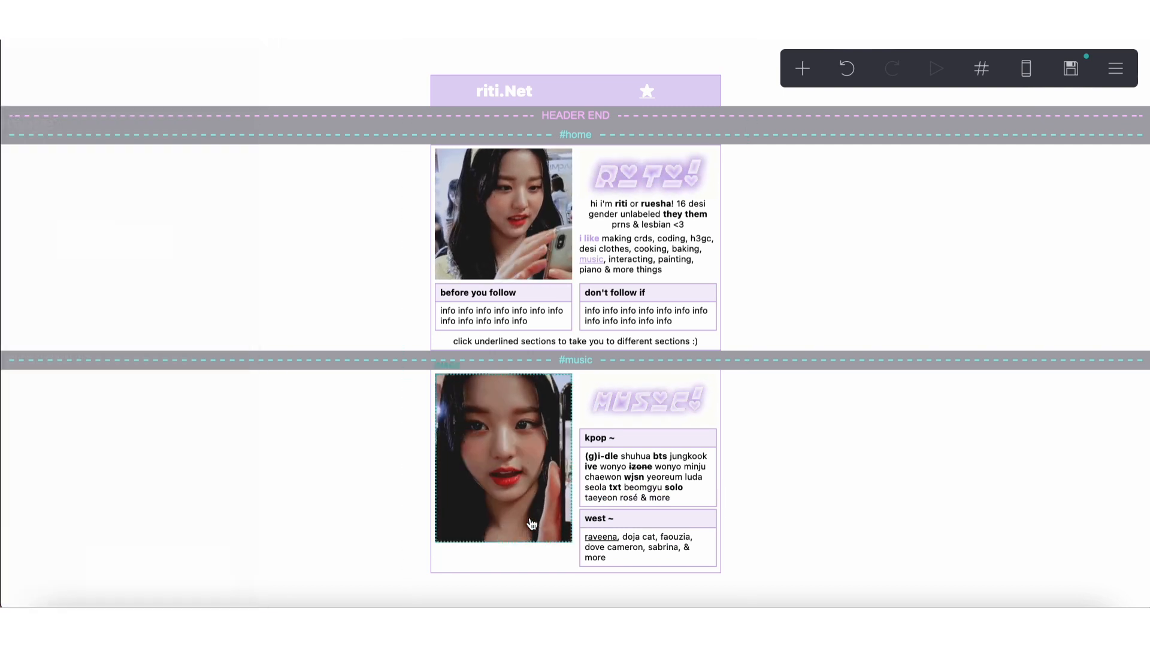
{"action": "left_click", "coordinate": [532, 523]}
{"action": "left_click", "coordinate": [70, 60]}
{"action": "mouse_move", "coordinate": [60, 226]}
{"action": "left_mouse_down"}
{"action": "mouse_move", "coordinate": [74, 227]}
{"action": "mouse_move", "coordinate": [62, 231]}
{"action": "left_mouse_up"}
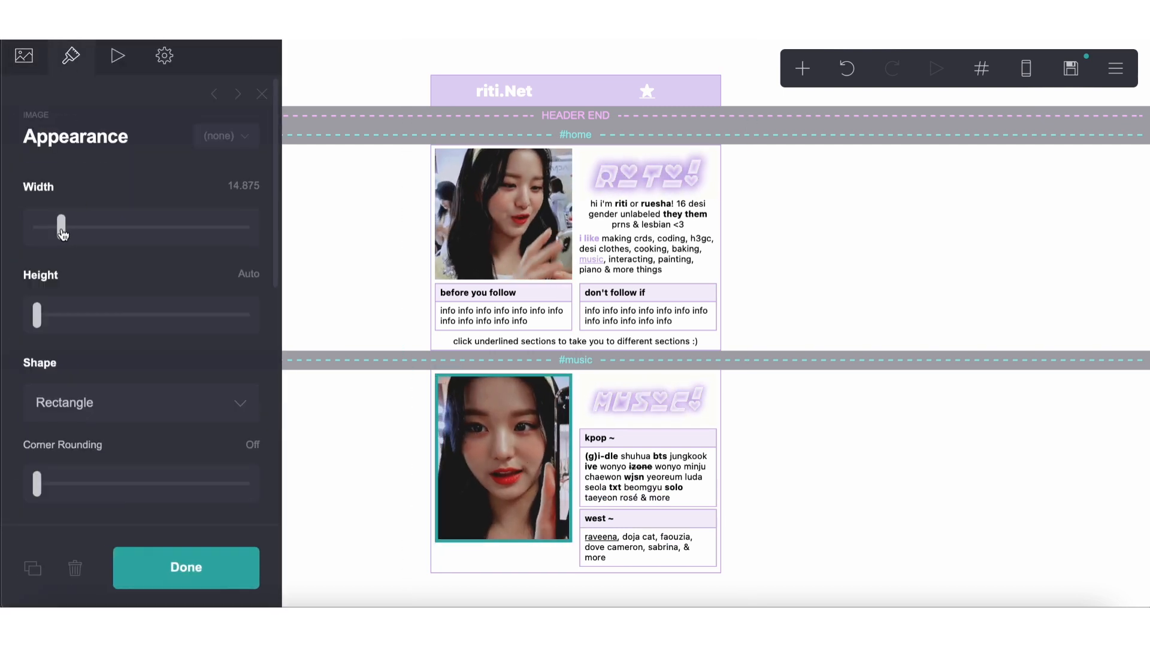
{"action": "left_click", "coordinate": [846, 64]}
{"action": "left_click_drag", "start_coordinate": [39, 314], "coordinate": [94, 324]}
{"action": "left_click", "coordinate": [783, 501]}
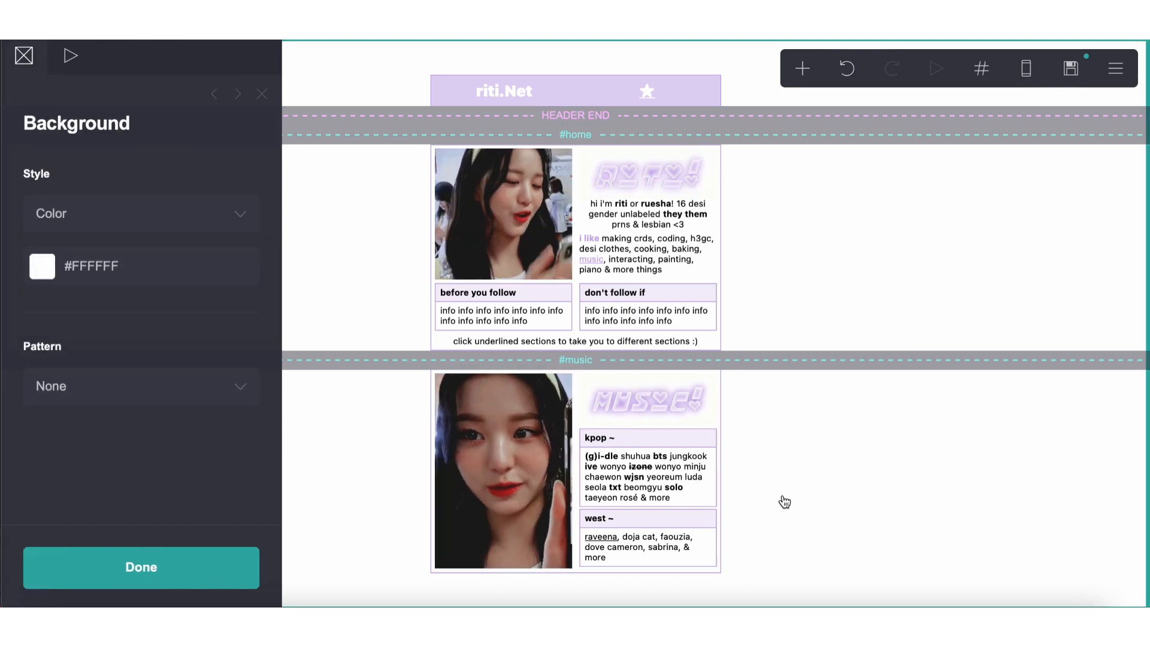
Set the music image's height to 7.75 and move the west table beneath the image
{"action": "left_click", "coordinate": [781, 501]}
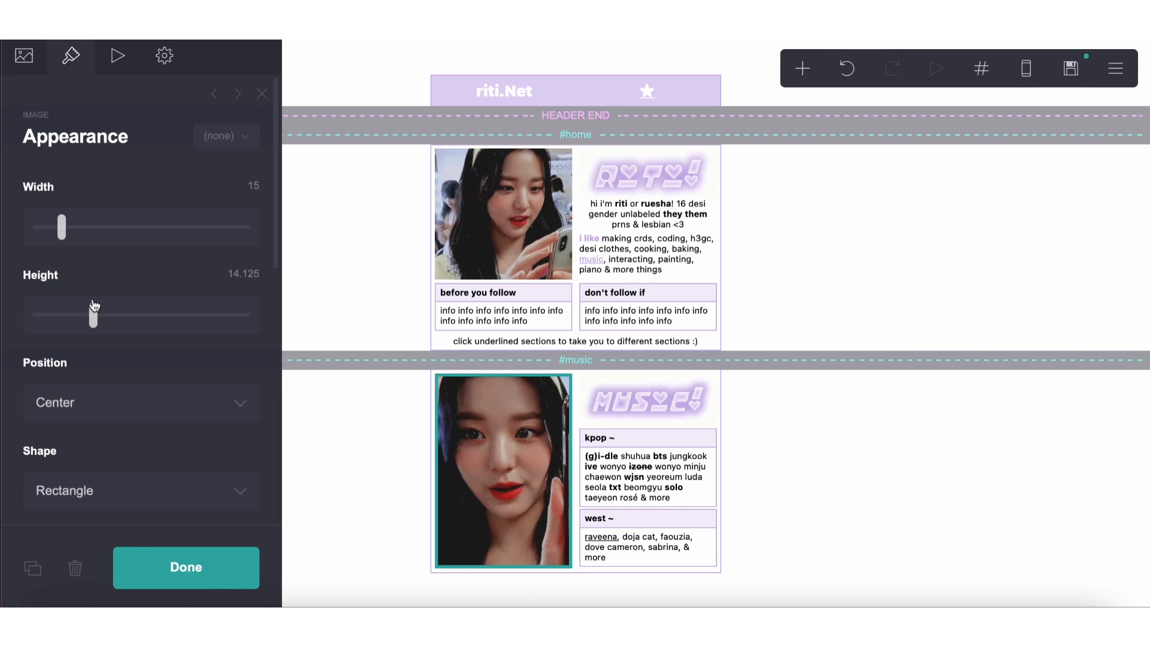
{"action": "left_click_drag", "start_coordinate": [93, 312], "coordinate": [67, 312]}
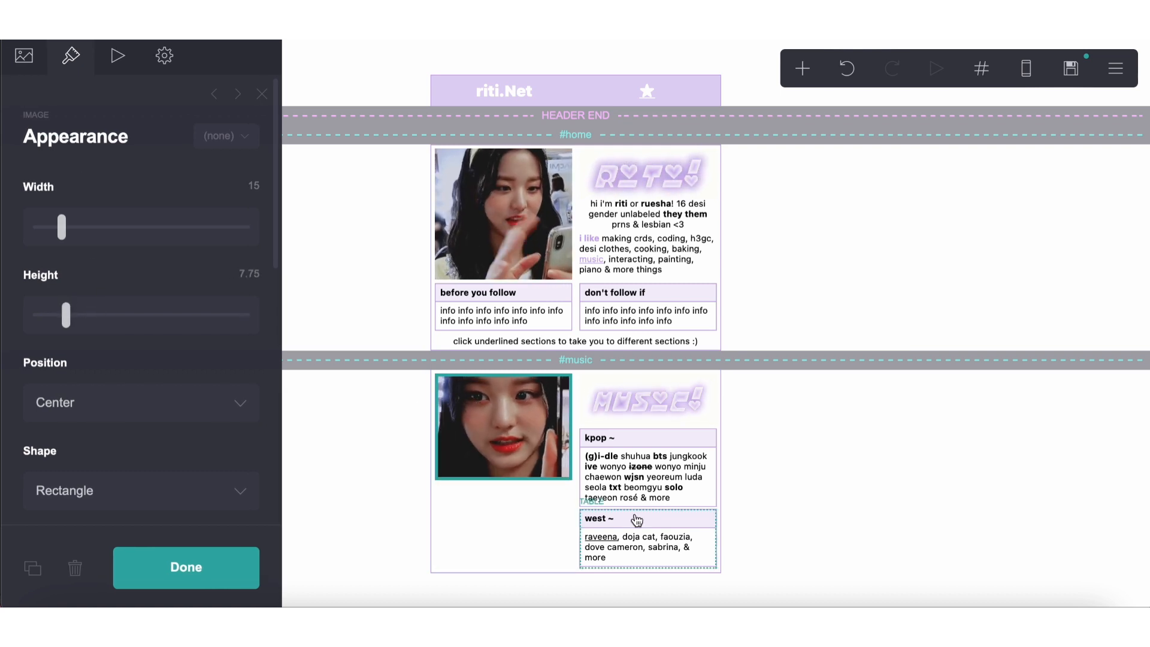
{"action": "left_click_drag", "start_coordinate": [637, 519], "coordinate": [503, 515]}
Insert "==casuals== chebul woo!ah itzy" before "**solo**" in the kpop table's row text
{"action": "left_click", "coordinate": [645, 496]}
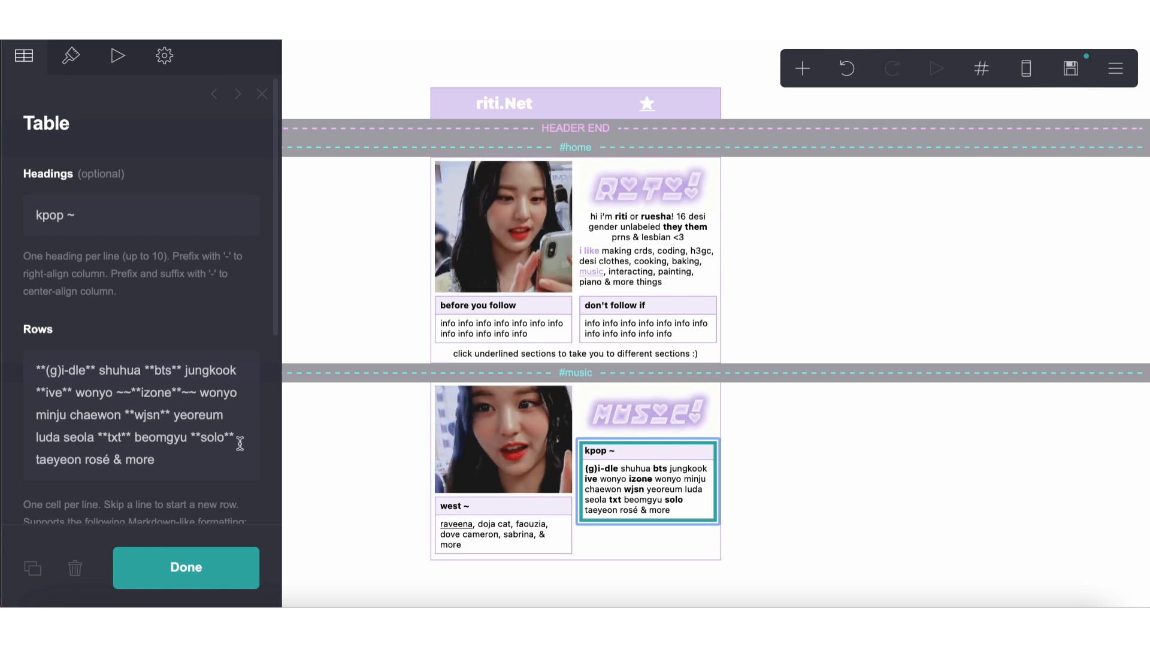
{"action": "left_click", "coordinate": [191, 438]}
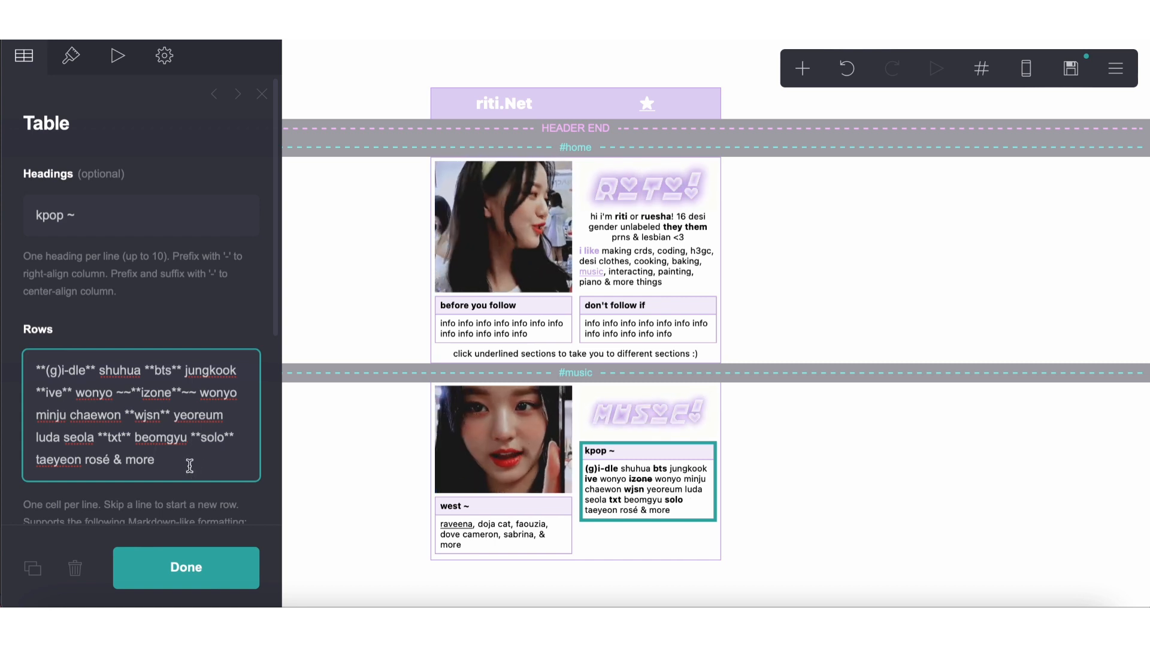
{"action": "type", "text": "==casuals"}
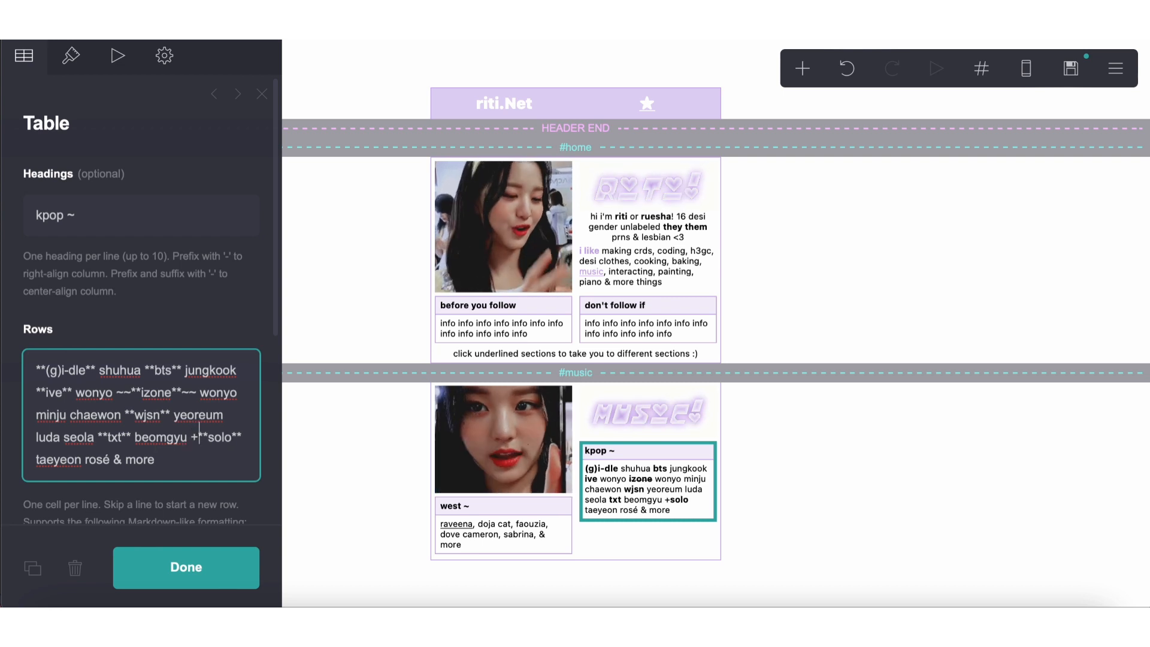
{"action": "type", "text": "== "}
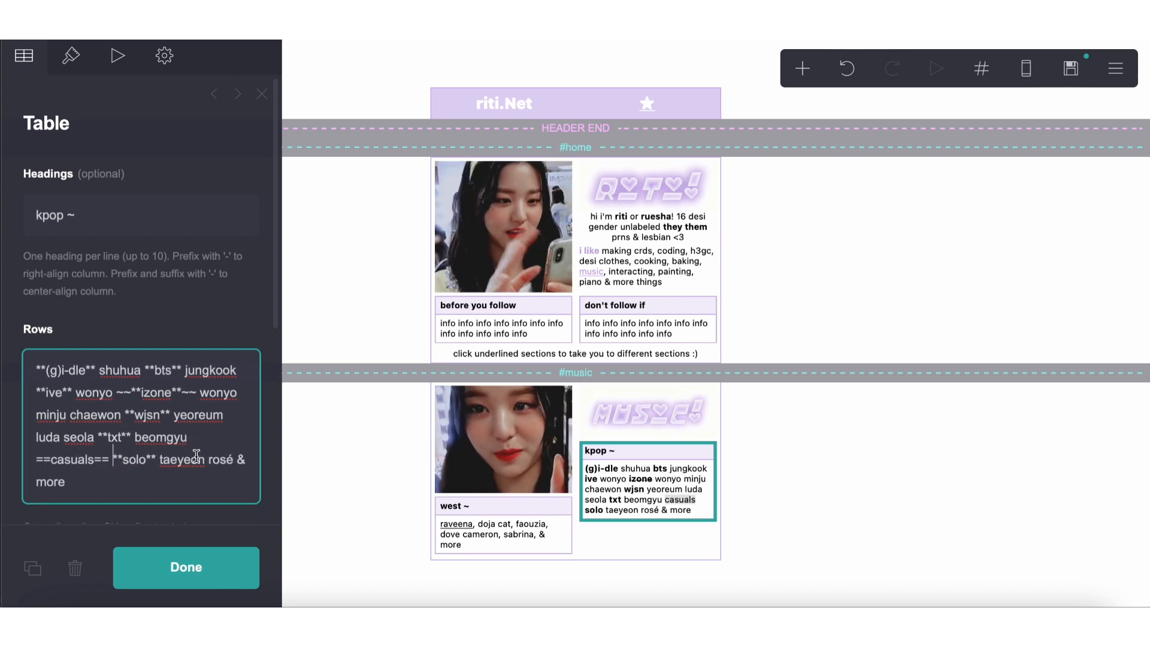
{"action": "type", "text": "chebul "}
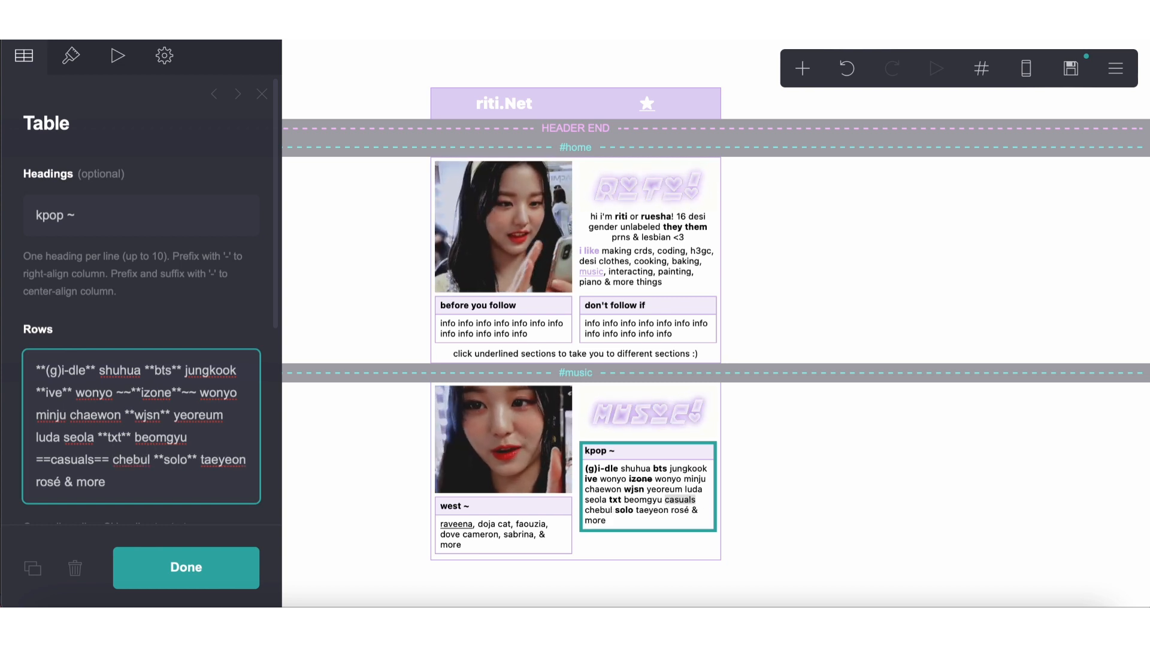
{"action": "type", "text": "woo!ah"}
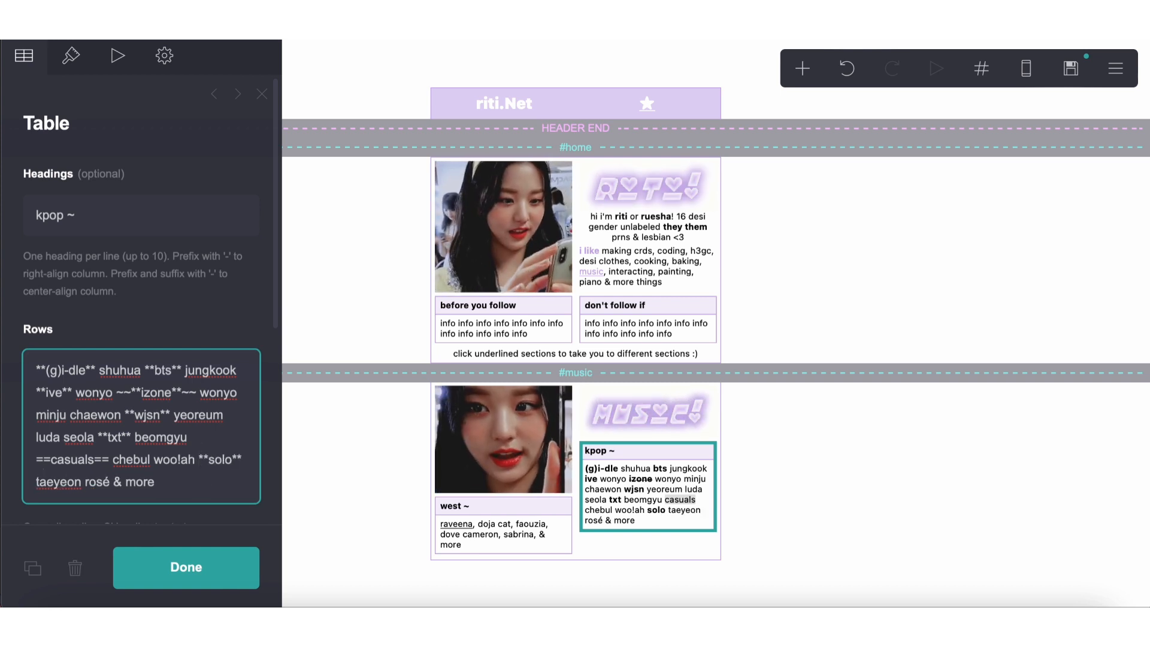
{"action": "type", "text": "itzy"}
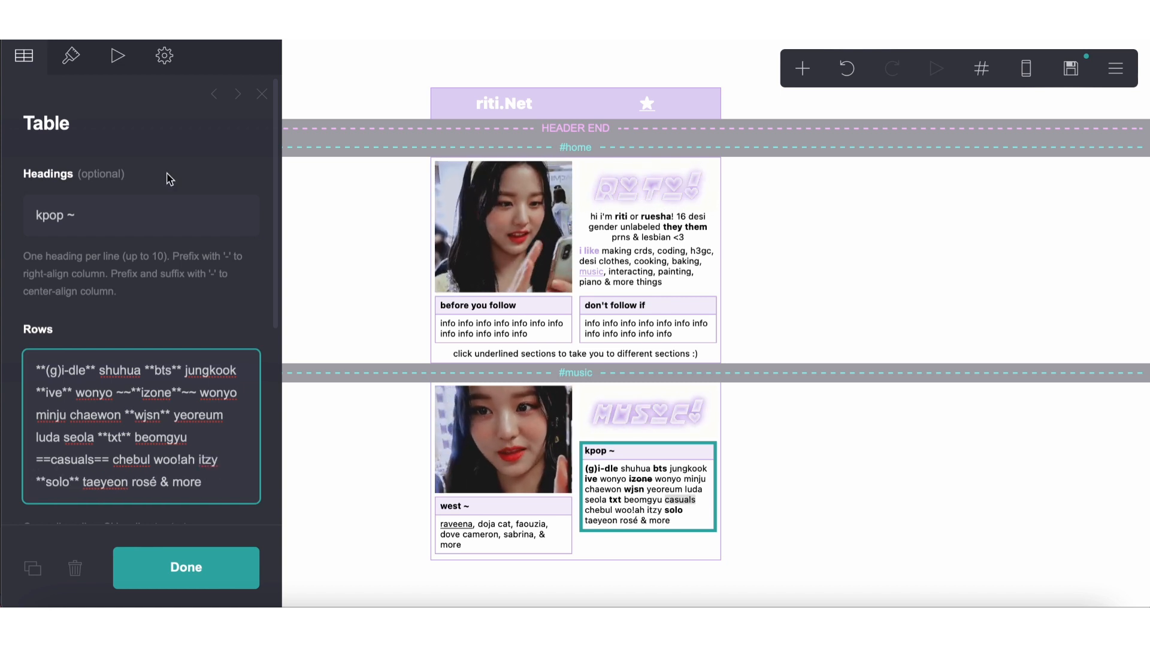
Set the kpop table's text highlight to light lavender #D9C4F5, starting from its border color CAADF0
{"action": "left_click", "coordinate": [70, 58]}
{"action": "left_click", "coordinate": [110, 465]}
{"action": "key", "text": "ctrl+c"}
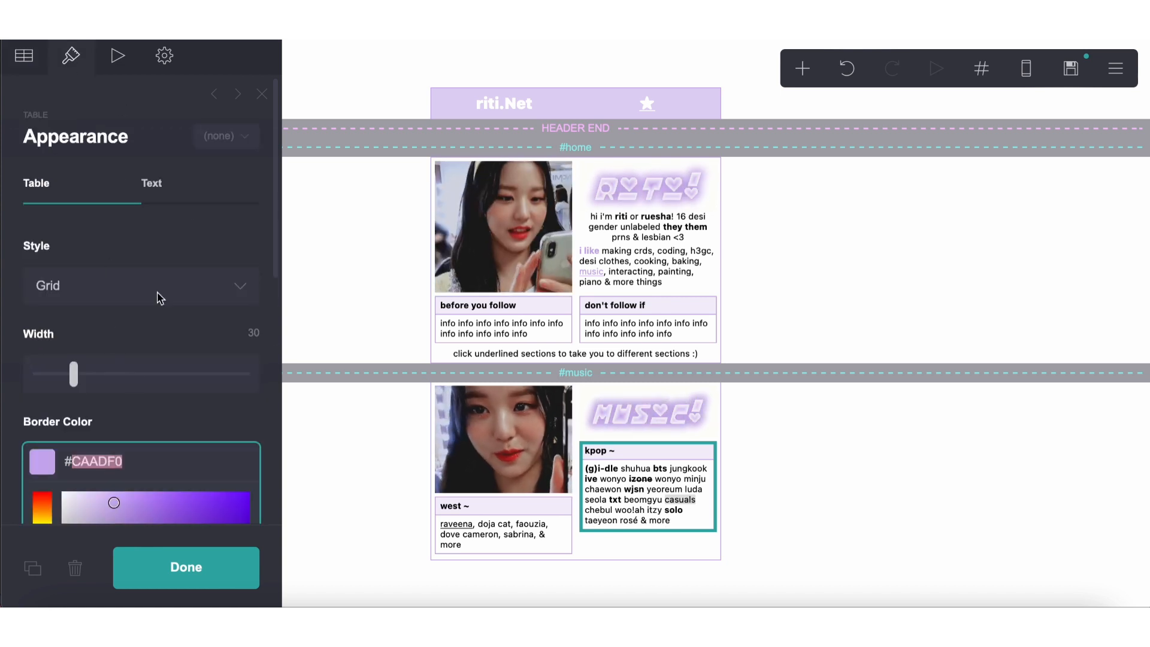
{"action": "left_click", "coordinate": [183, 199]}
{"action": "left_click", "coordinate": [169, 364]}
{"action": "key", "text": "ctrl+v"}
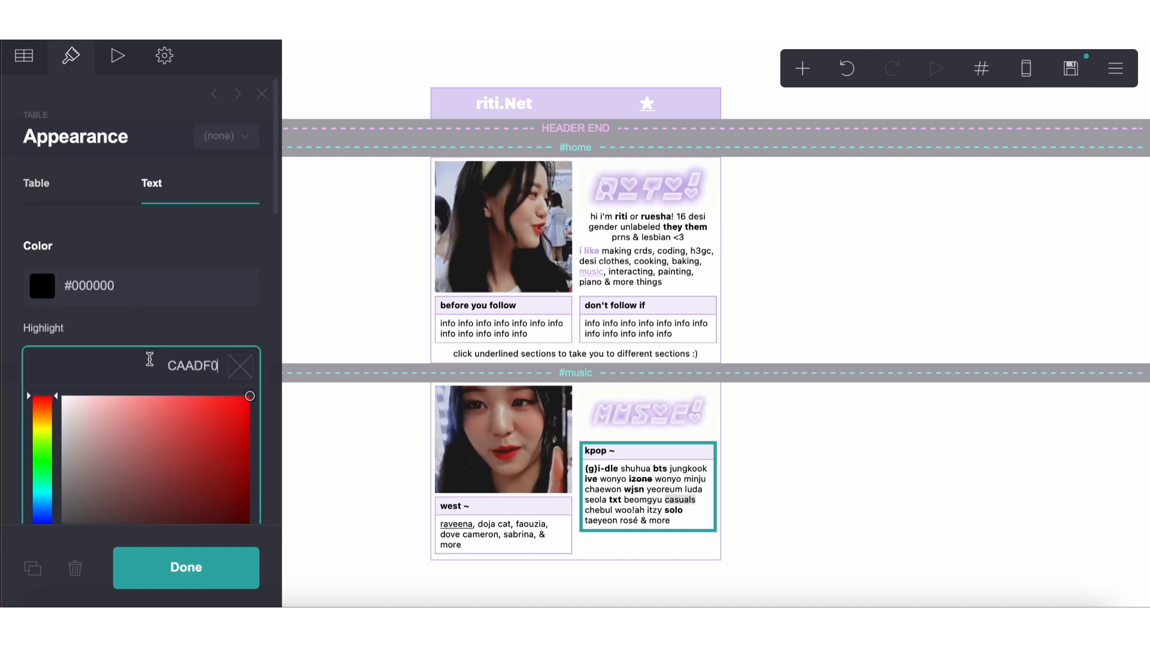
{"action": "type", "text": "#"}
{"action": "left_click", "coordinate": [94, 397]}
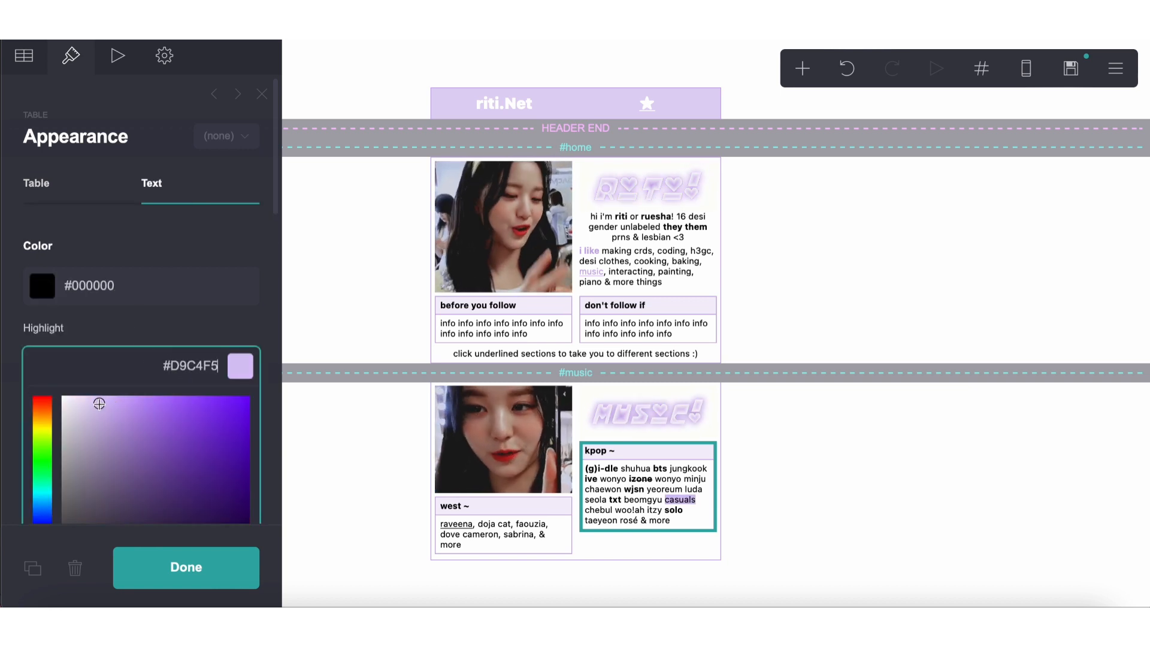
Insert "& more (i'm lazy to list them all out LOL)" after "itzy" in the kpop table's row text and close its settings
{"action": "left_click", "coordinate": [23, 56]}
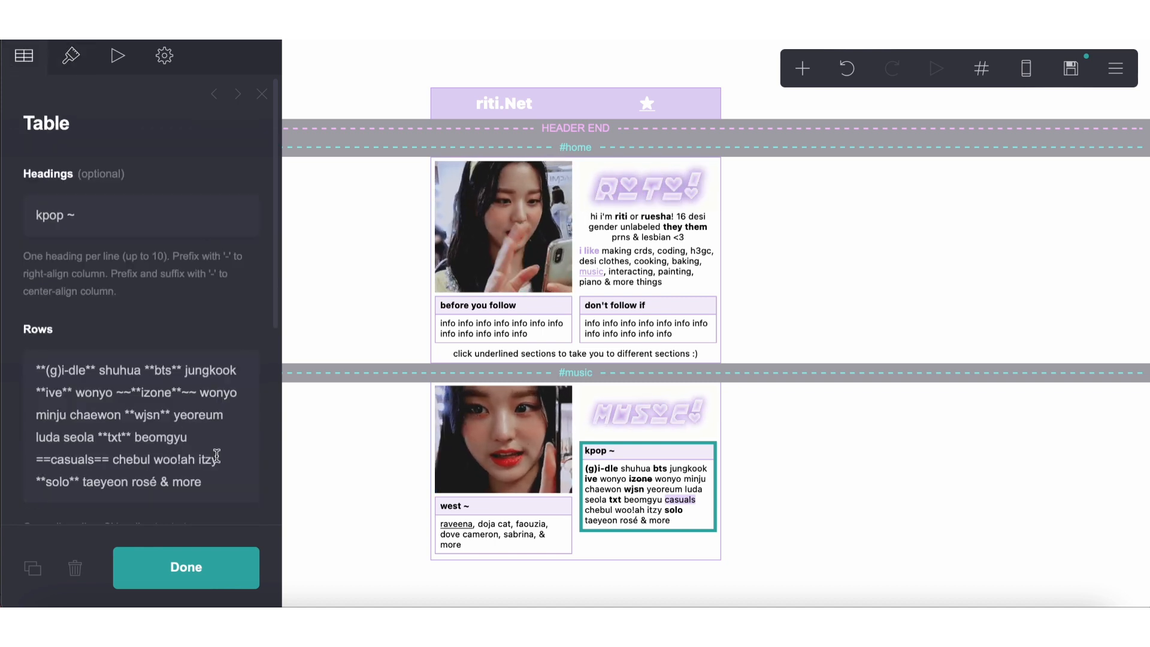
{"action": "left_click", "coordinate": [217, 457]}
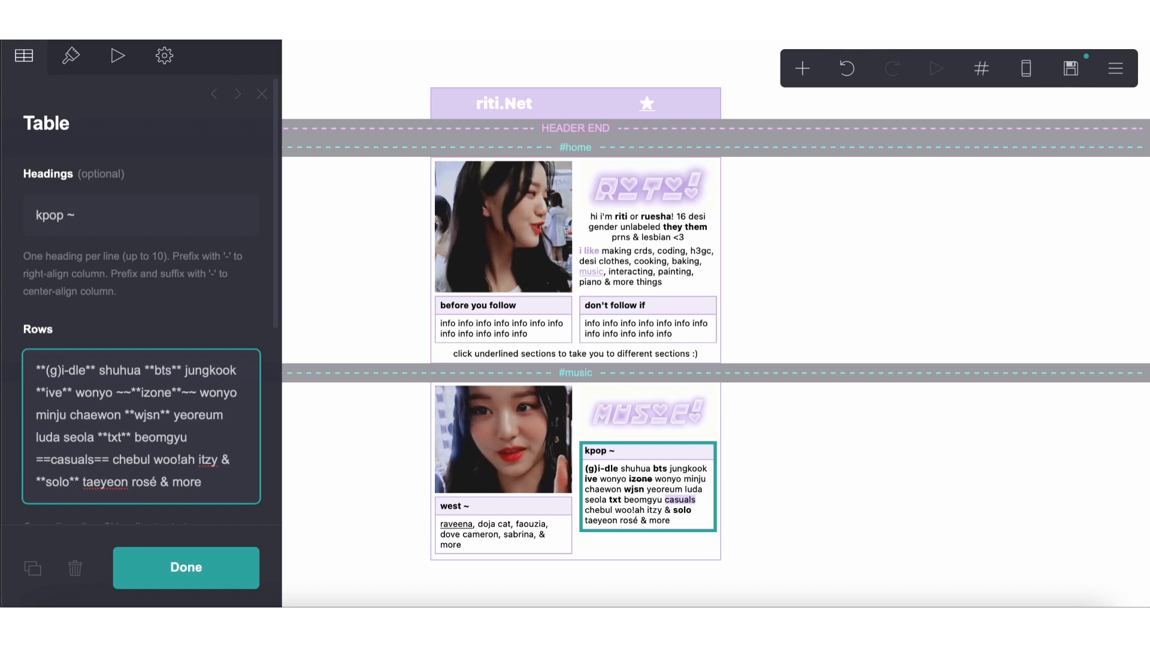
{"action": "type", "text": "more "}
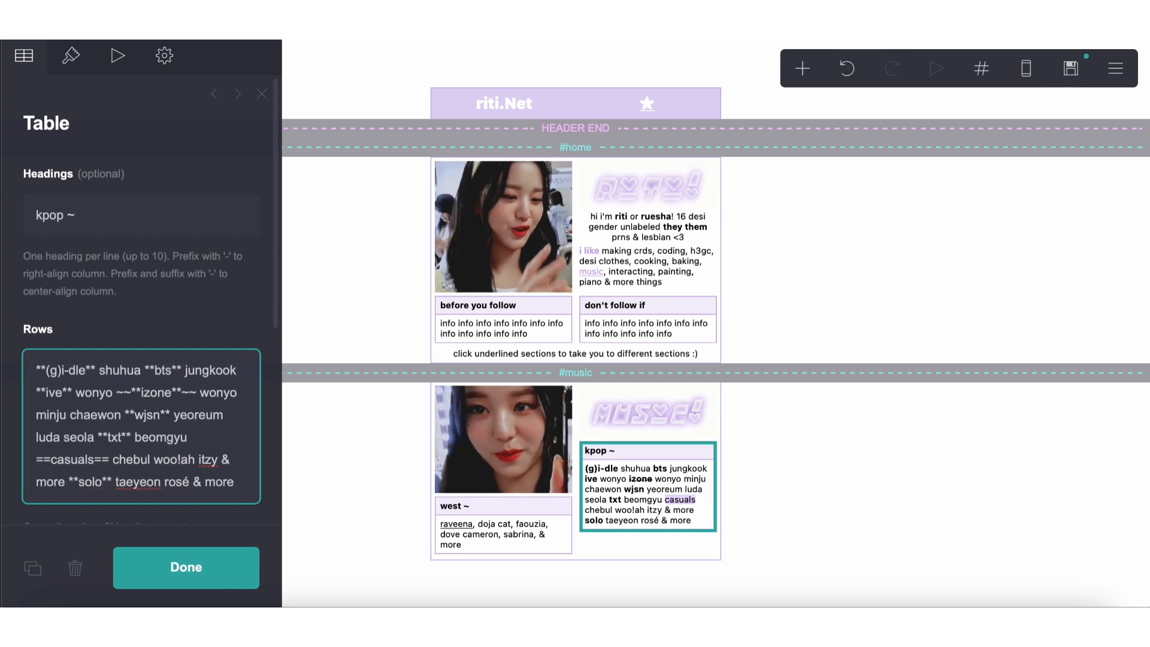
{"action": "type", "text": "(i'm lazy "}
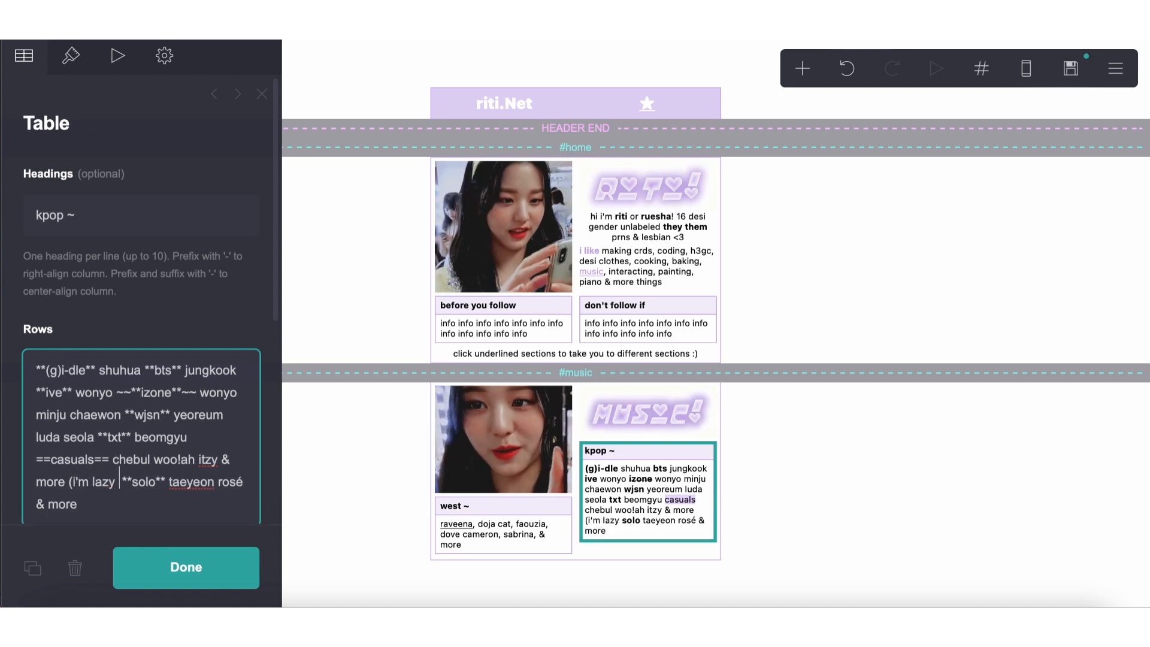
{"action": "type", "text": "to list them al "}
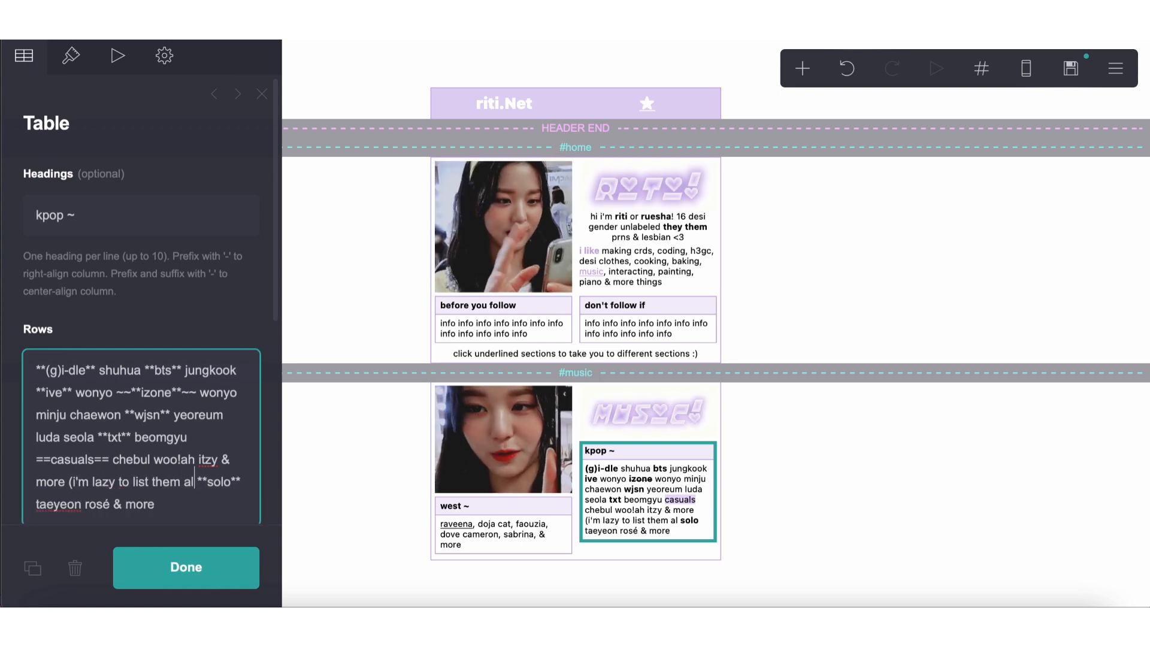
{"action": "type", "text": "l out LM"}
{"action": "key", "text": "BackSpace"}
{"action": "type", "text": "OL)"}
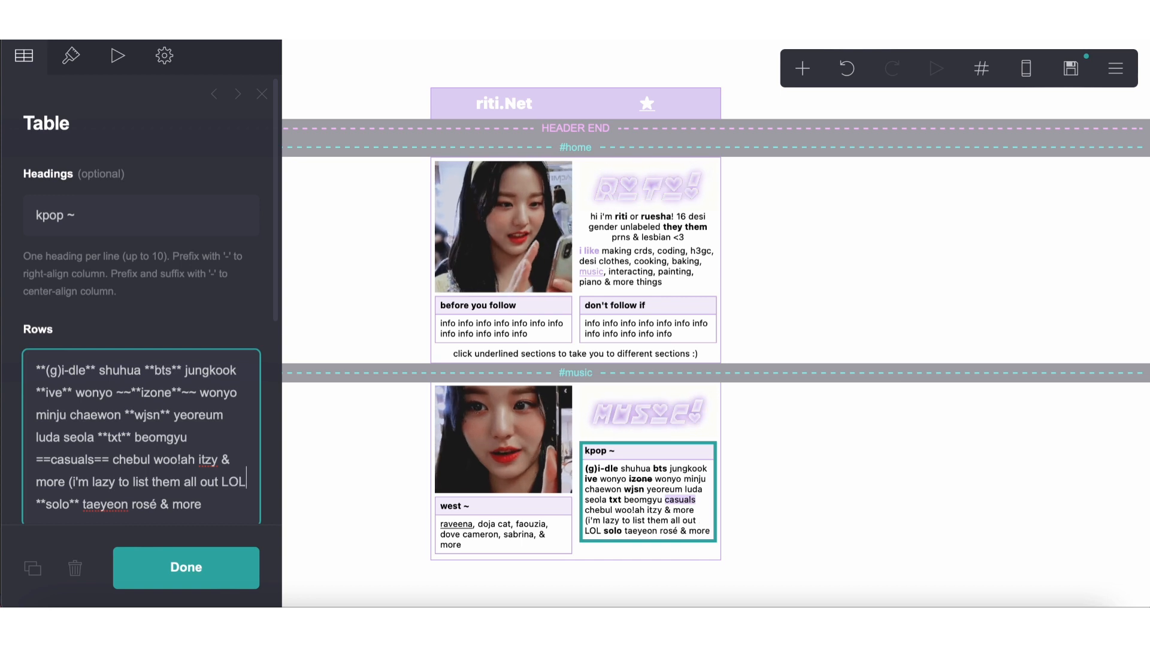
{"action": "left_click", "coordinate": [788, 509]}
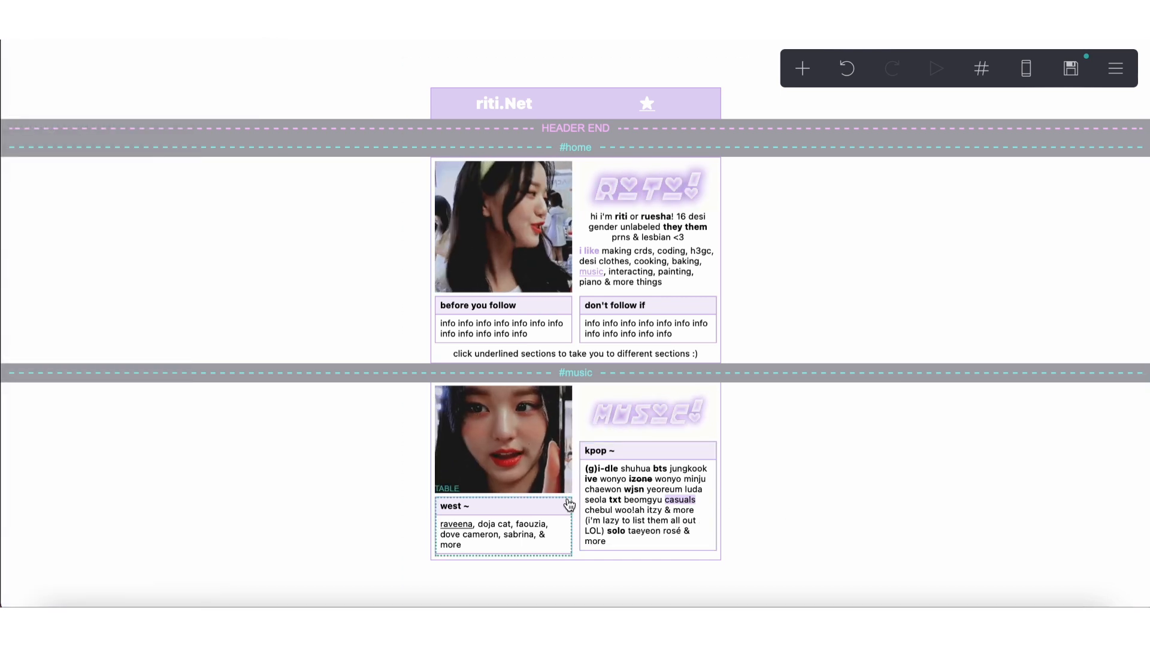
Reduce the music section image's height to 7.375 and close its settings
{"action": "left_click", "coordinate": [559, 482]}
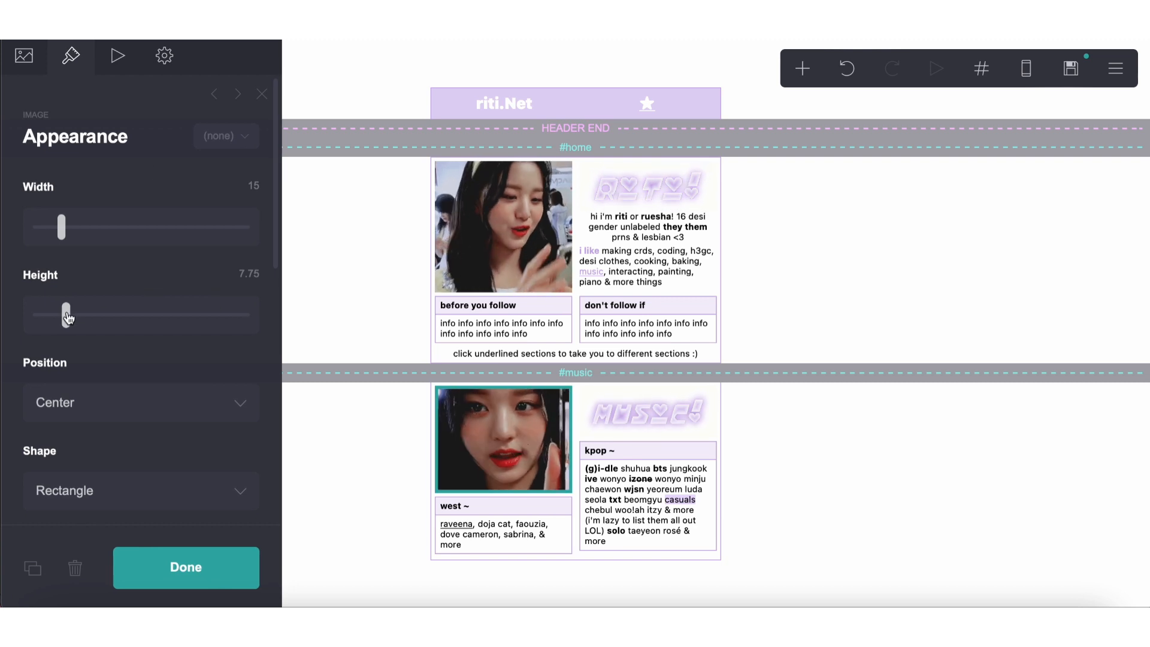
{"action": "left_click_drag", "start_coordinate": [68, 317], "coordinate": [66, 317]}
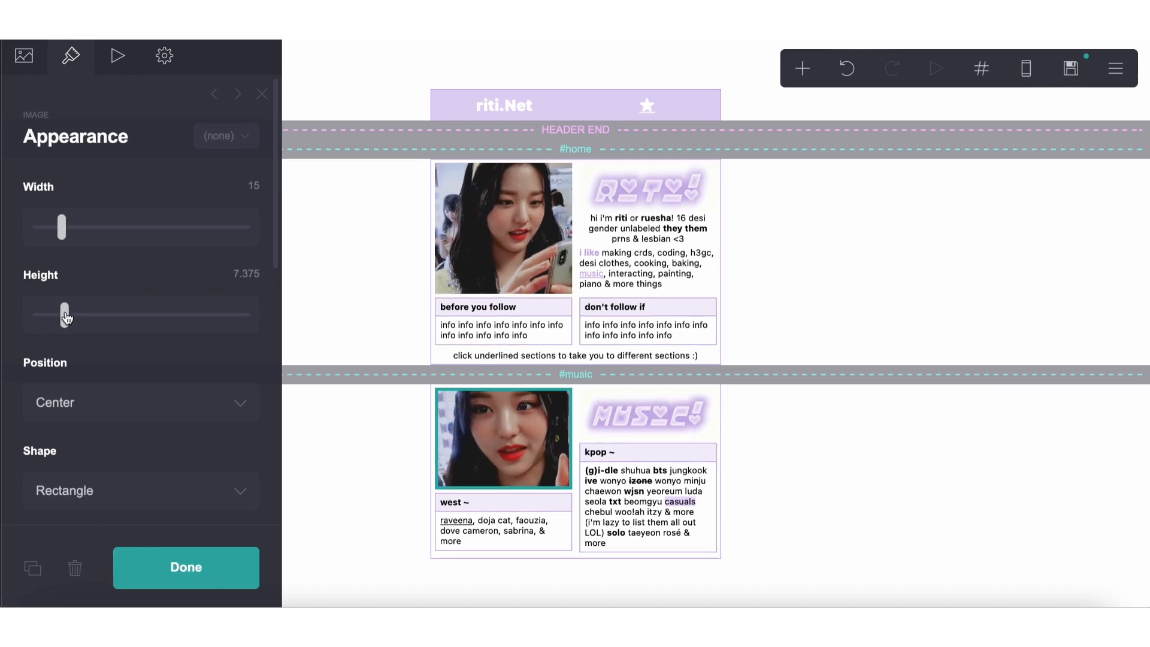
{"action": "left_click", "coordinate": [740, 508]}
{"action": "left_click", "coordinate": [750, 506]}
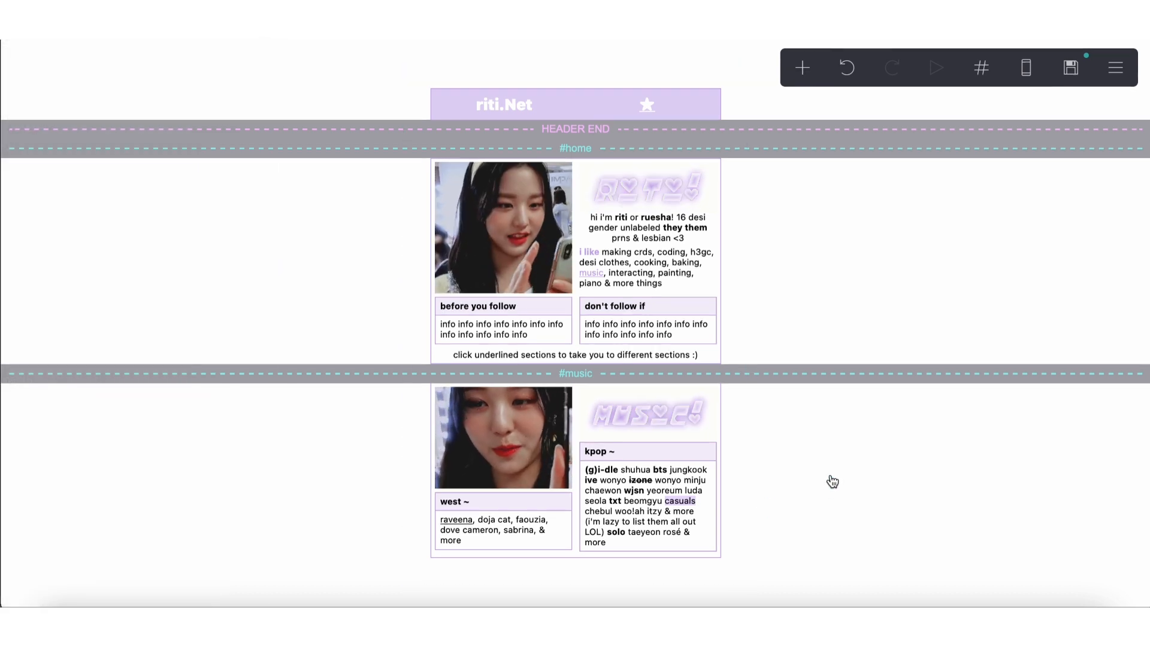
Give the page an on-load animation and set its section-change animation to Blur In
{"action": "left_click", "coordinate": [1115, 68]}
{"action": "left_click", "coordinate": [1033, 251]}
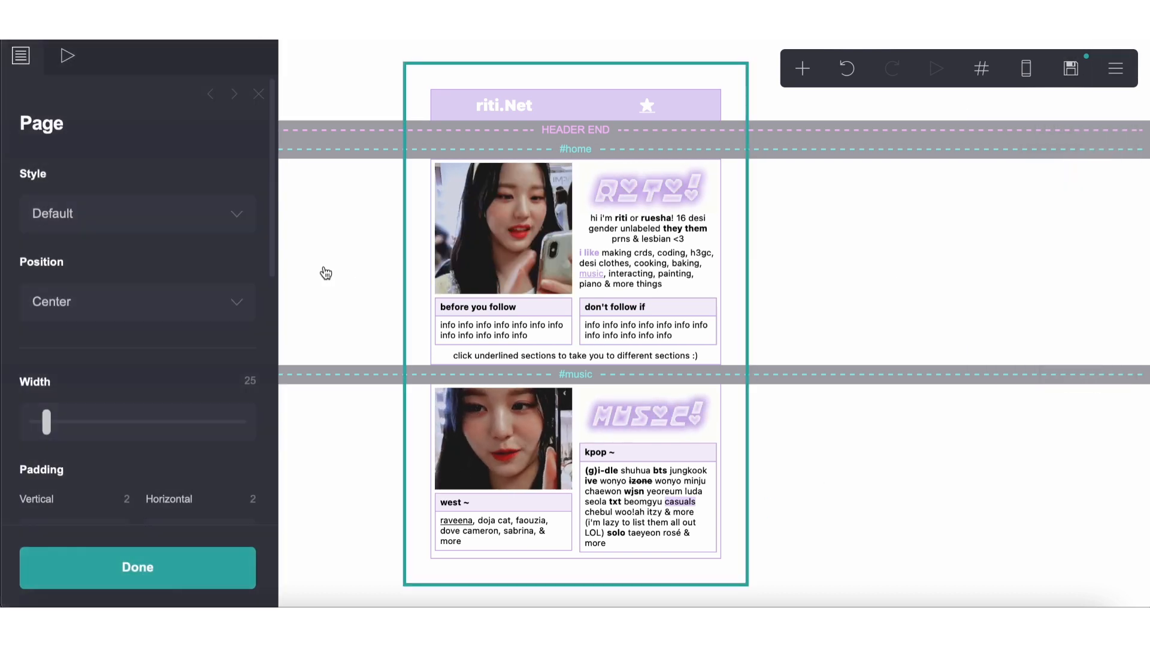
{"action": "left_click", "coordinate": [70, 56]}
{"action": "left_click", "coordinate": [104, 293]}
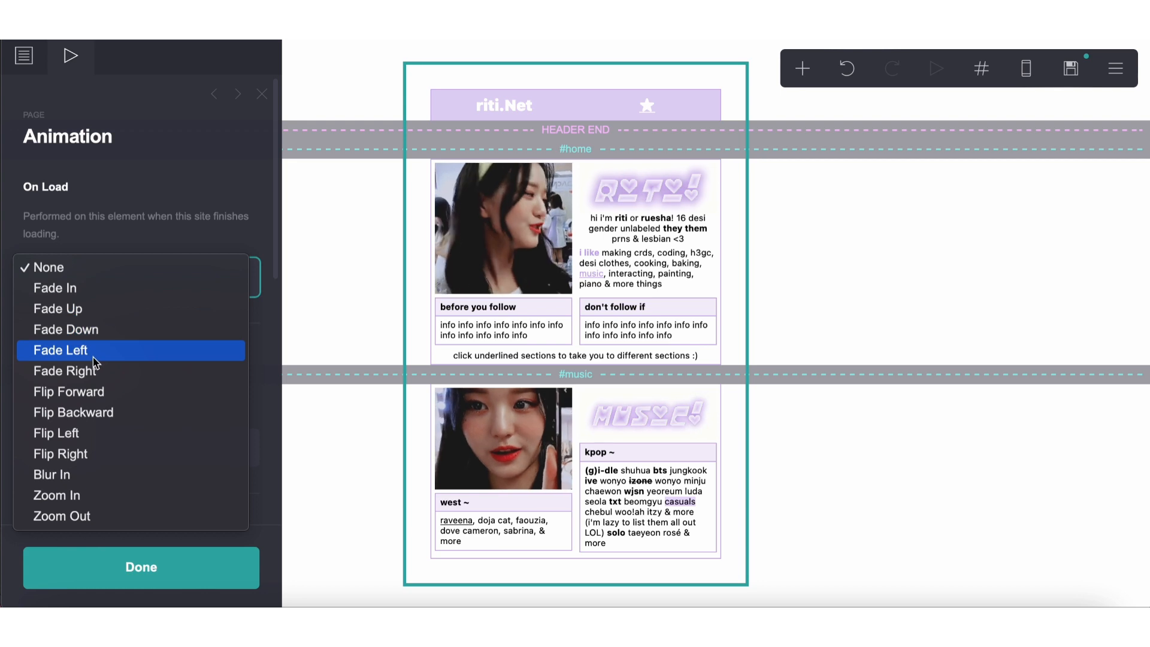
{"action": "left_click", "coordinate": [83, 419]}
{"action": "scroll", "coordinate": [83, 425], "scroll_direction": "down", "scroll_amount": 5}
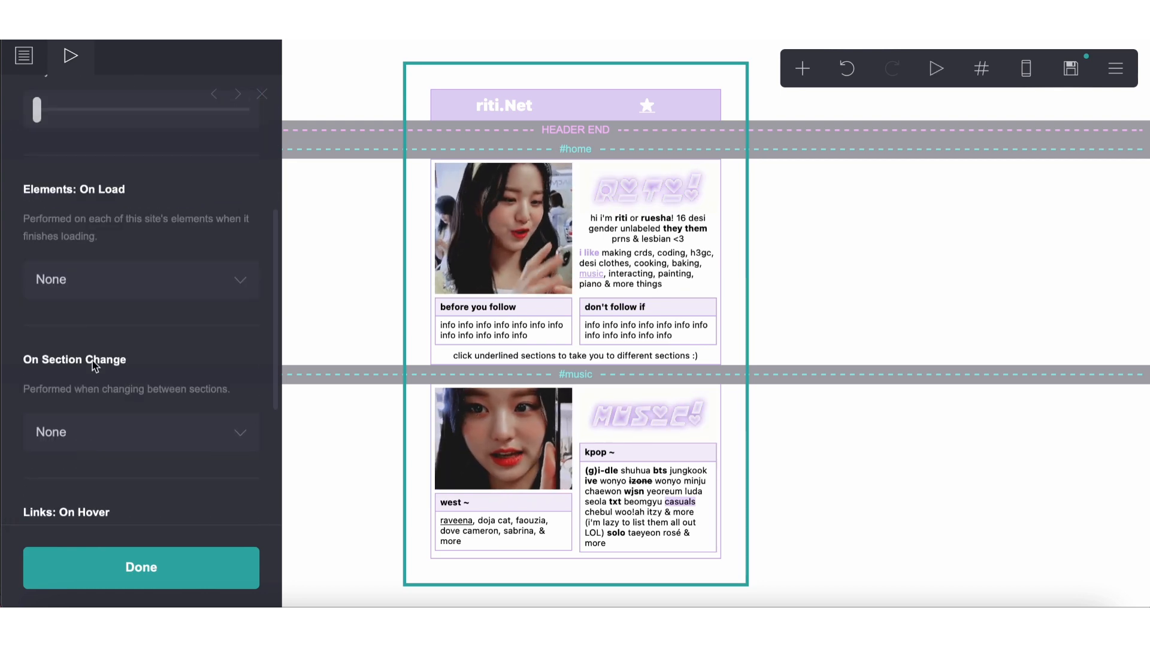
{"action": "left_click", "coordinate": [84, 429]}
{"action": "left_click", "coordinate": [81, 465]}
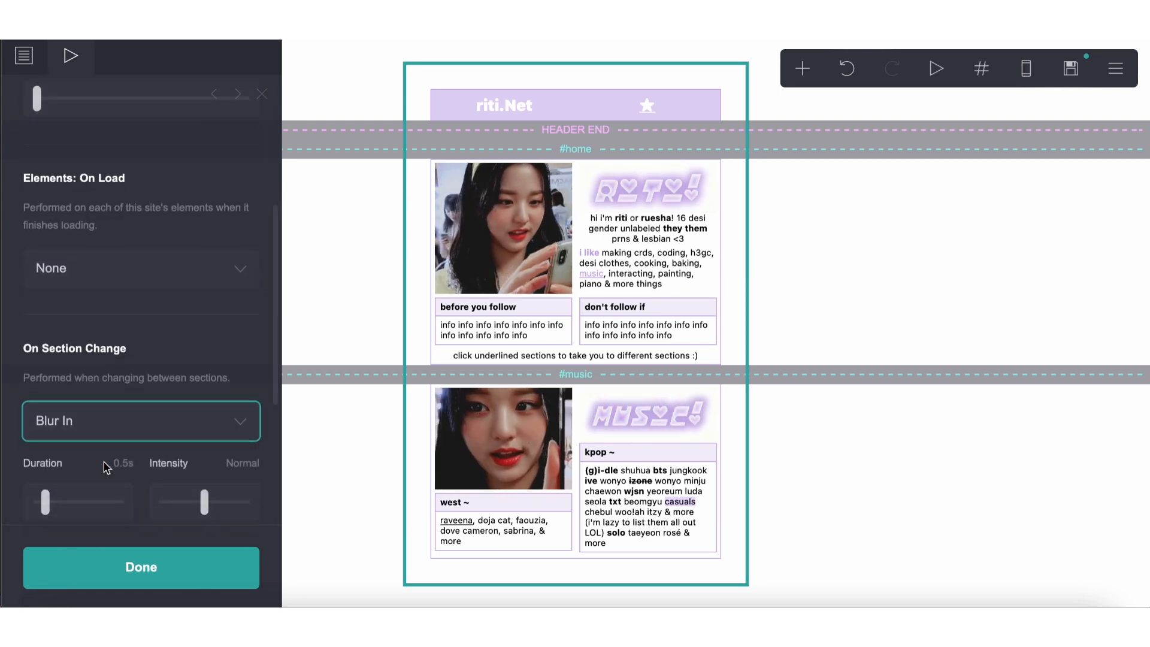
{"action": "scroll", "coordinate": [154, 401], "scroll_direction": "down", "scroll_amount": 5}
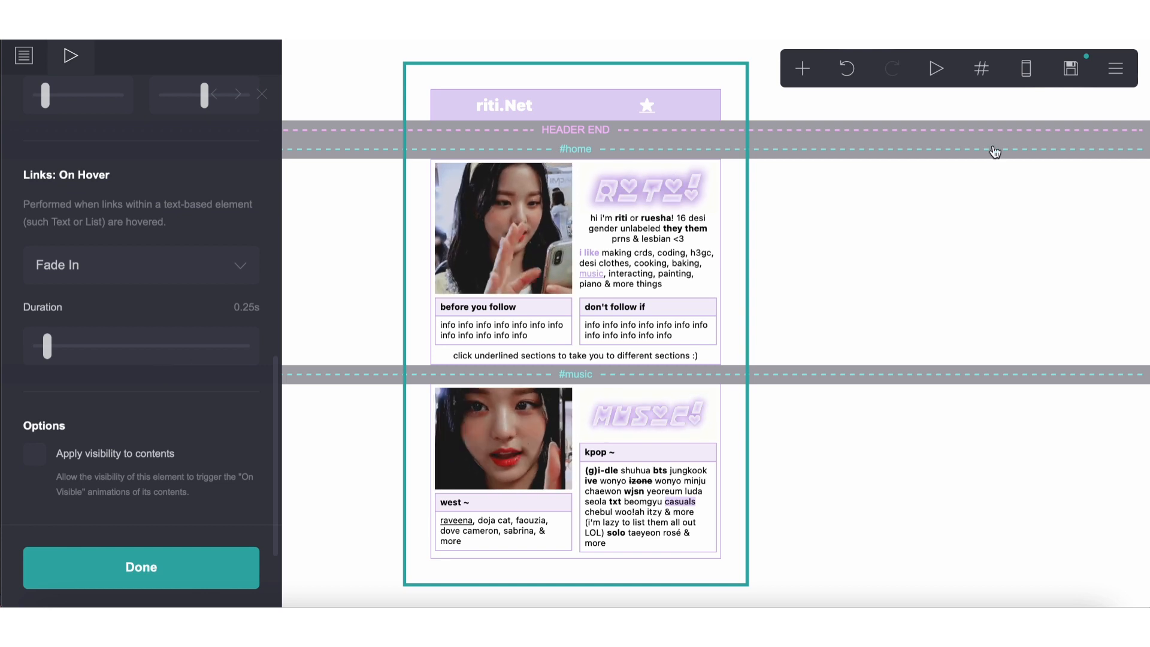
Open the publishing settings and enter 1 as both the site's title and its description
{"action": "left_click", "coordinate": [1071, 69]}
{"action": "left_click", "coordinate": [128, 232]}
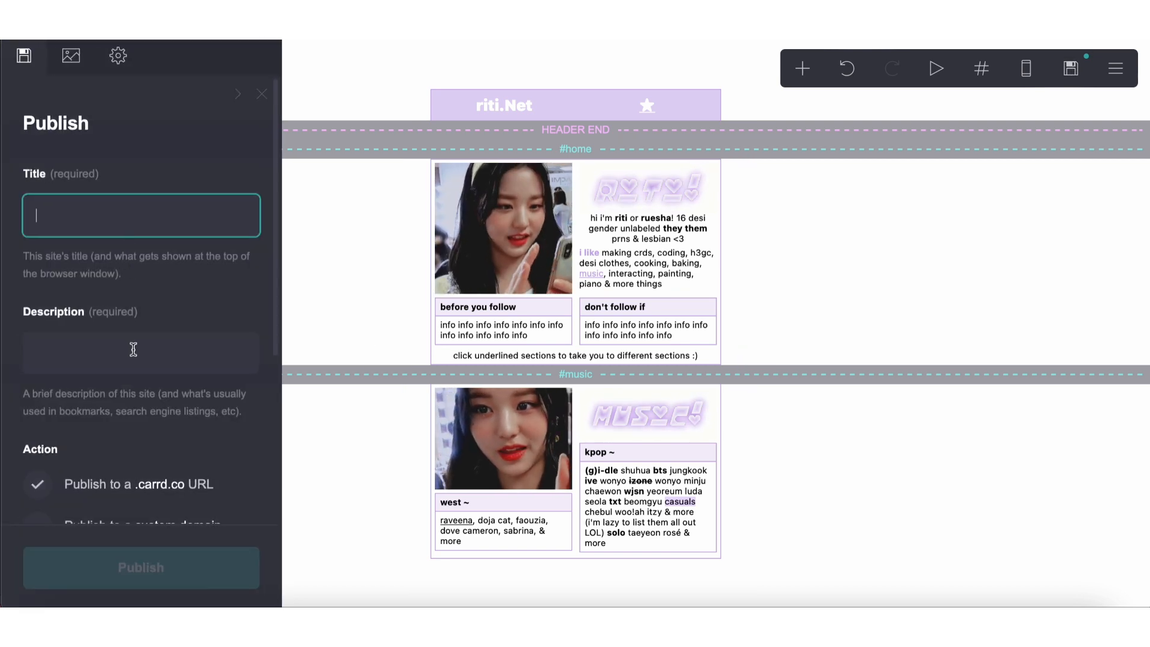
{"action": "type", "text": "1"}
{"action": "left_click", "coordinate": [134, 353]}
{"action": "type", "text": "1"}
Set the site address to tryout with the .crd.co domain and publish the site
{"action": "scroll", "coordinate": [134, 371], "scroll_direction": "down", "scroll_amount": 5}
{"action": "left_click", "coordinate": [95, 402]}
{"action": "type", "text": "tryout"}
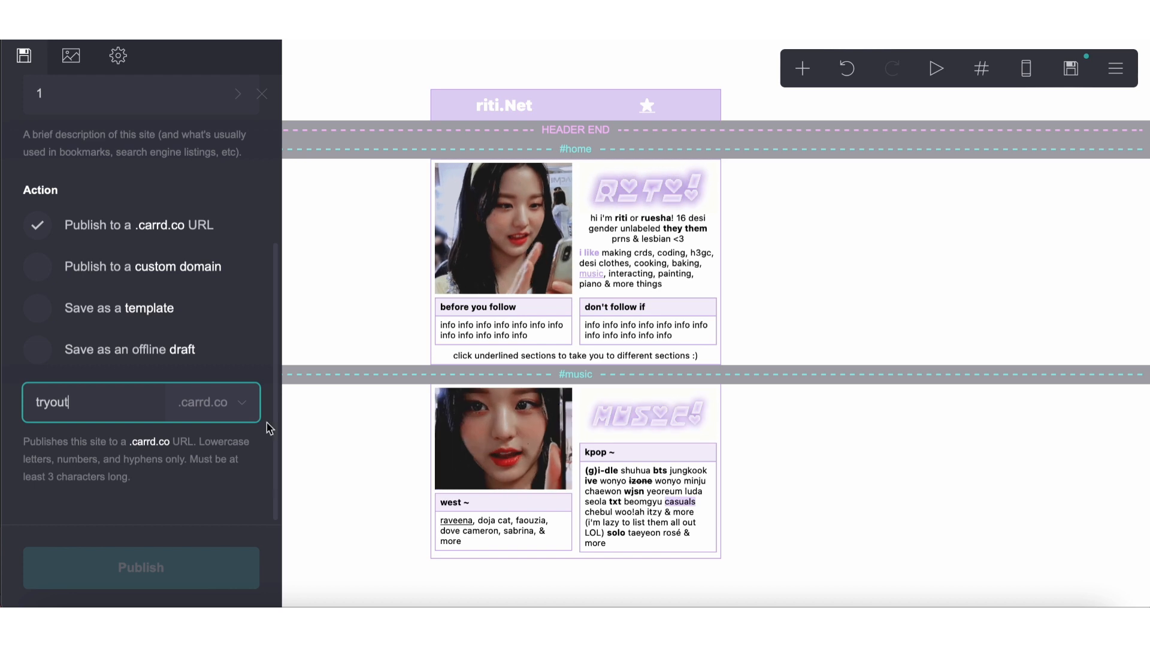
{"action": "left_click", "coordinate": [242, 402]}
{"action": "left_click", "coordinate": [210, 367]}
{"action": "left_click", "coordinate": [210, 375]}
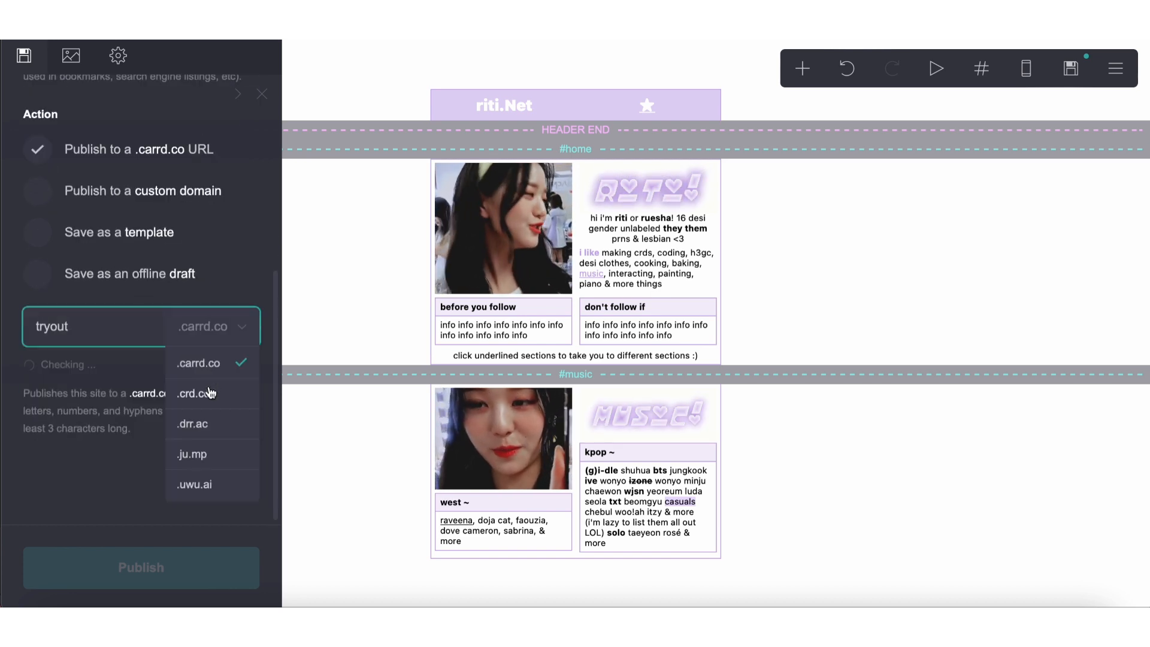
{"action": "left_click", "coordinate": [210, 393]}
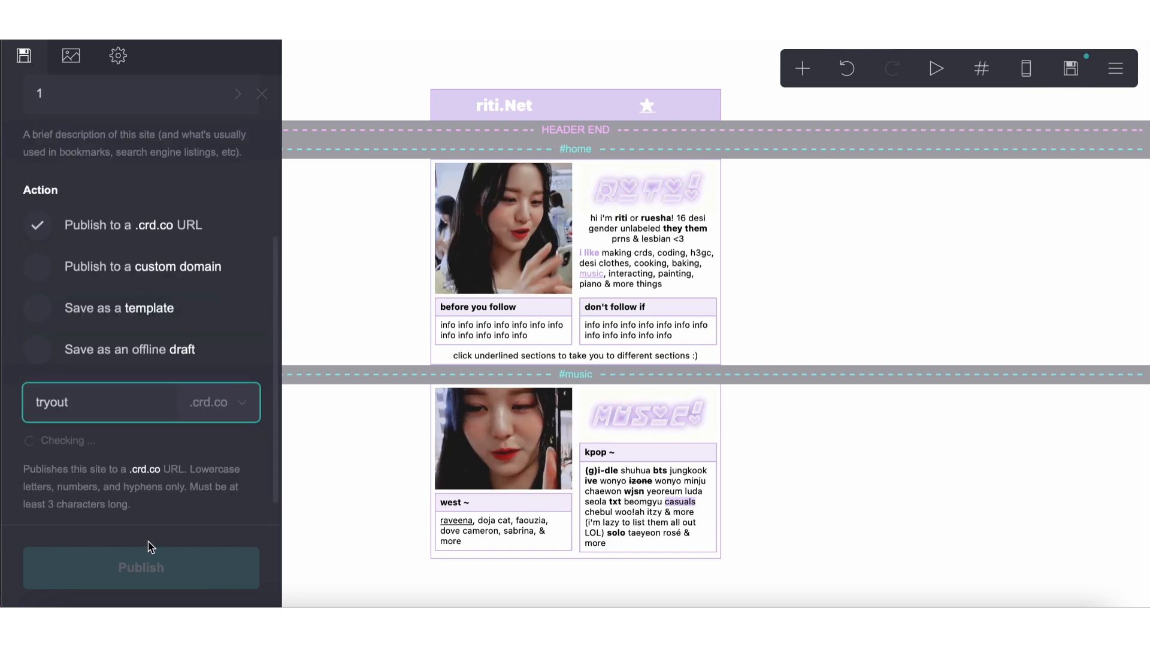
{"action": "left_click", "coordinate": [160, 560]}
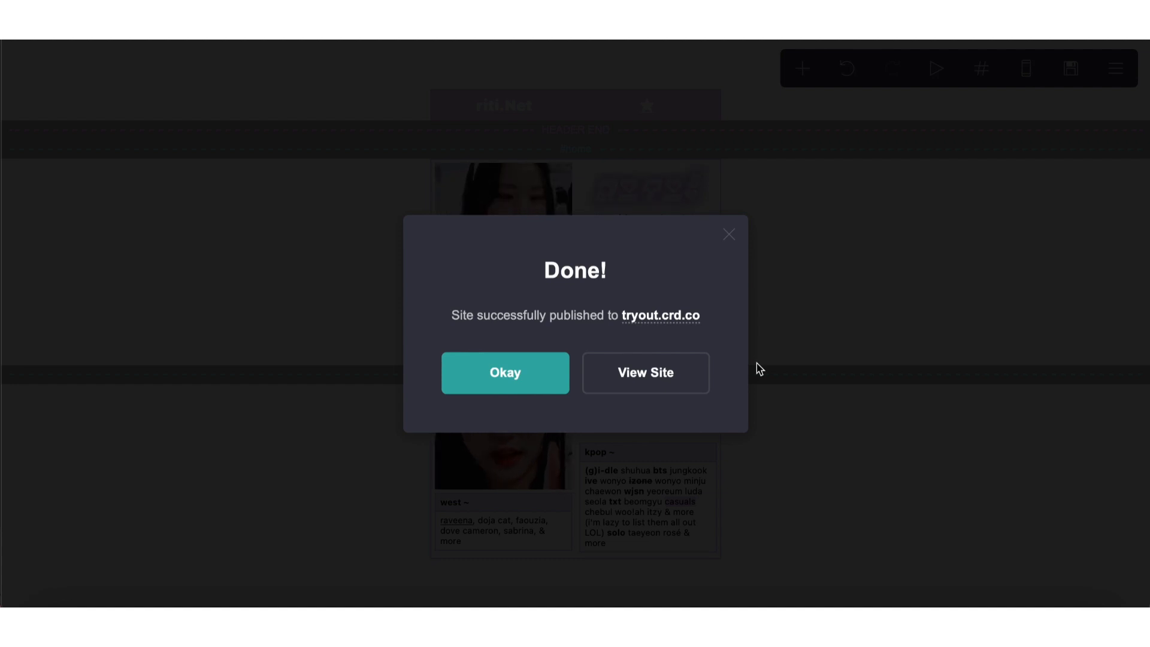
View the published site and test the music link in the bio and the star link in the header
{"action": "left_click", "coordinate": [654, 315]}
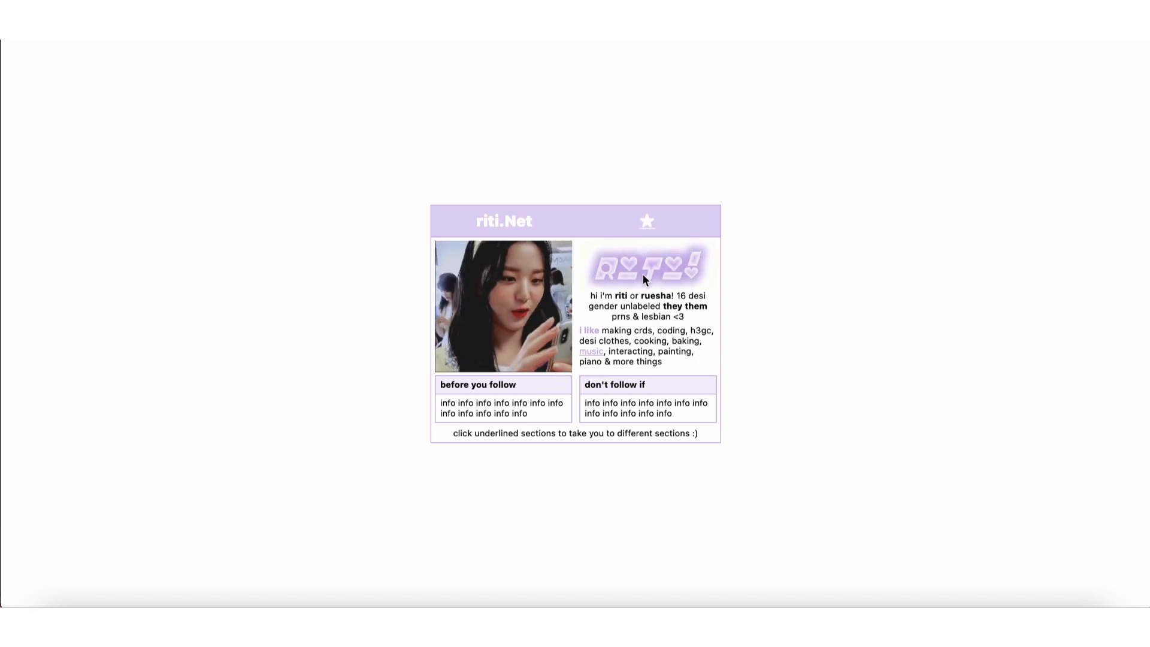
{"action": "left_click", "coordinate": [596, 353]}
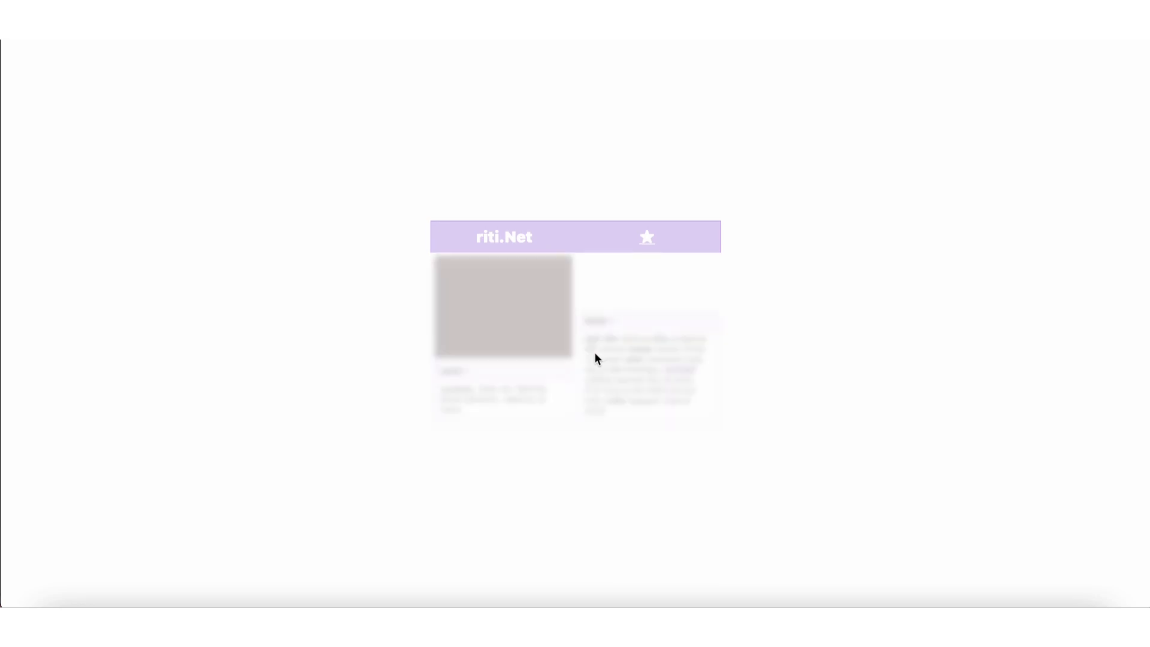
{"action": "left_click", "coordinate": [647, 238]}
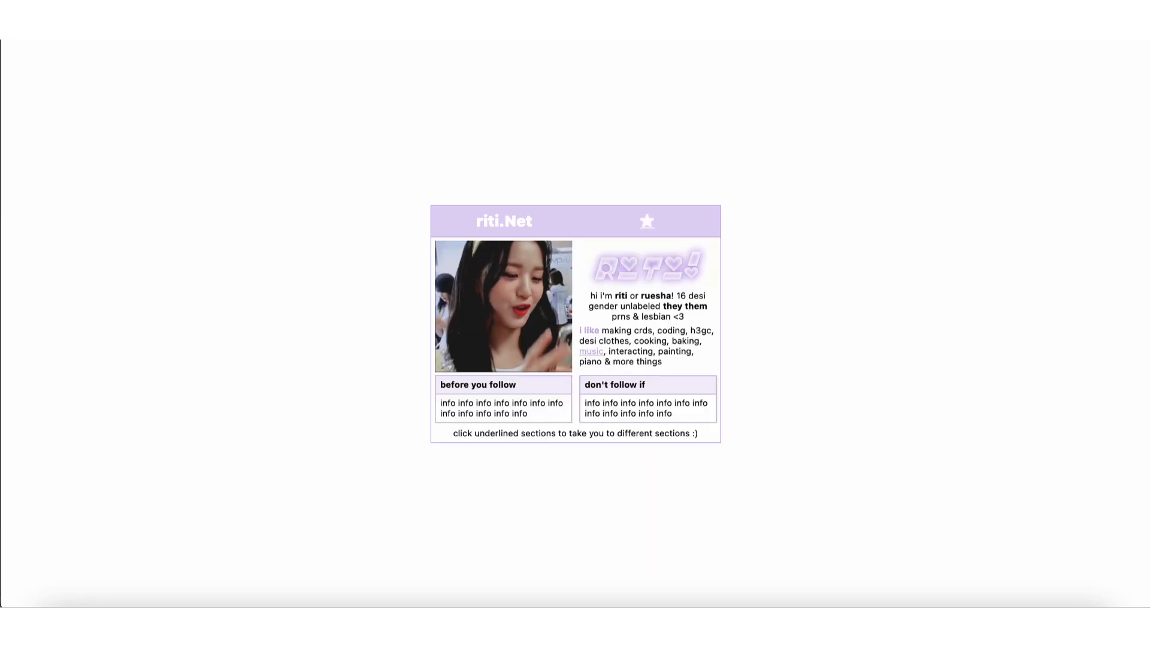